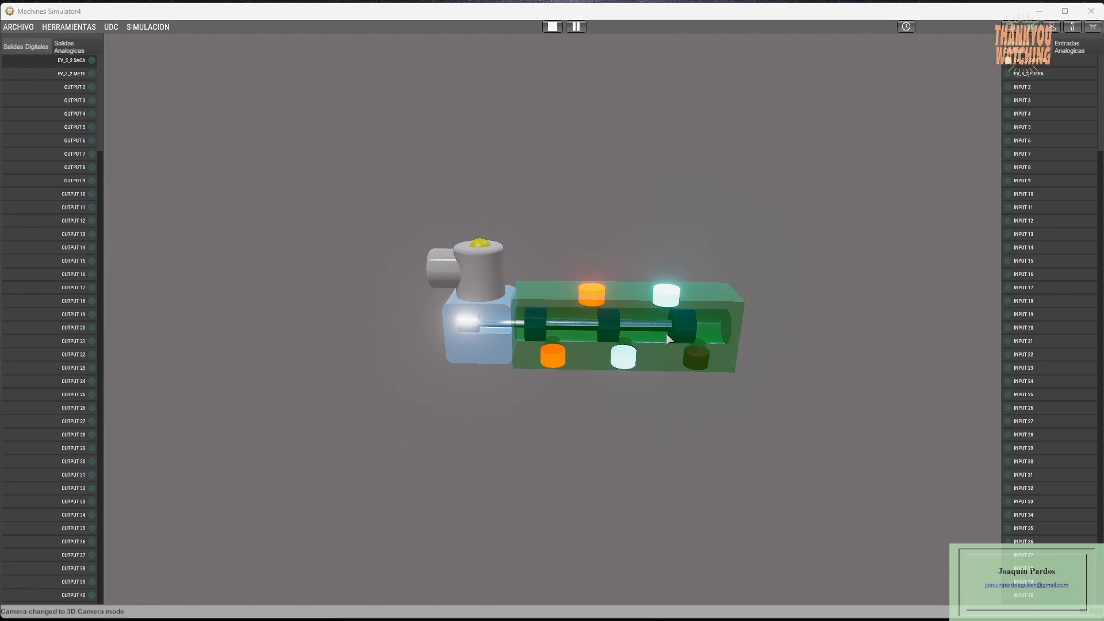
- Toggle the EV_5_2 SACA digital output on and off repeatedly to observe the valve spool moving in the running simulation
{"action": "scroll", "coordinate": [764, 340], "scroll_direction": "up", "scroll_amount": 3}
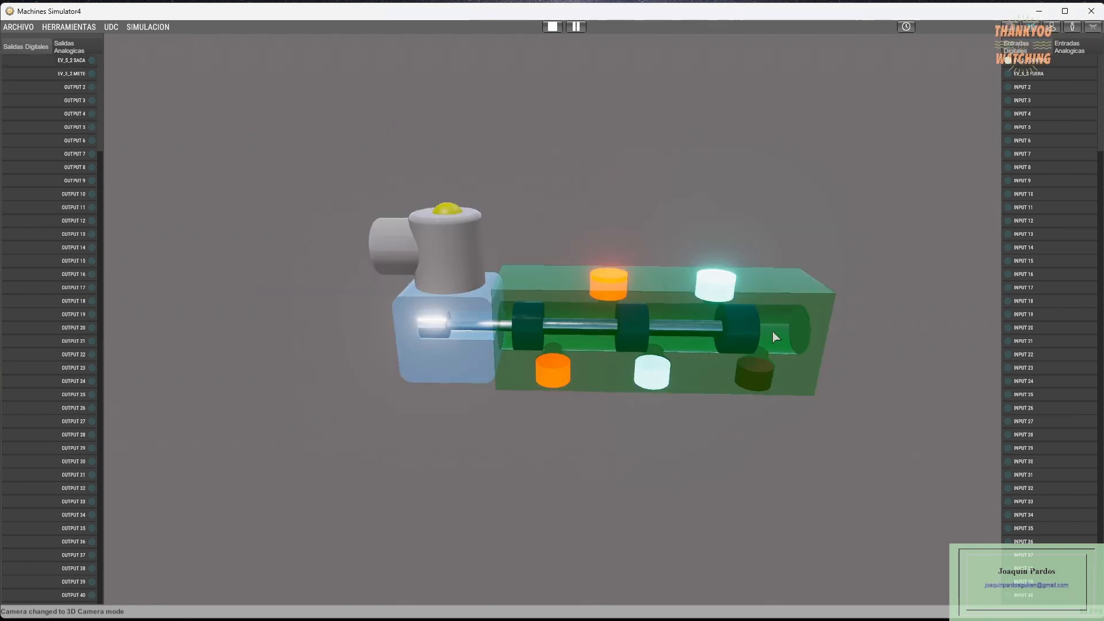
{"action": "middle_click_drag", "start_coordinate": [772, 327], "coordinate": [768, 328]}
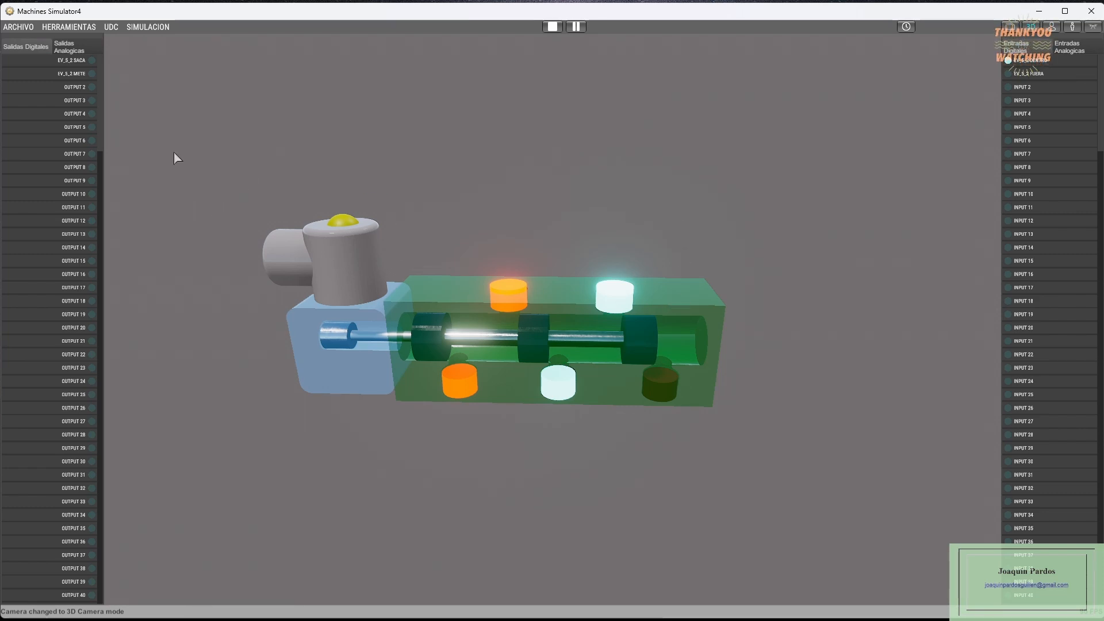
{"action": "left_click", "coordinate": [78, 61]}
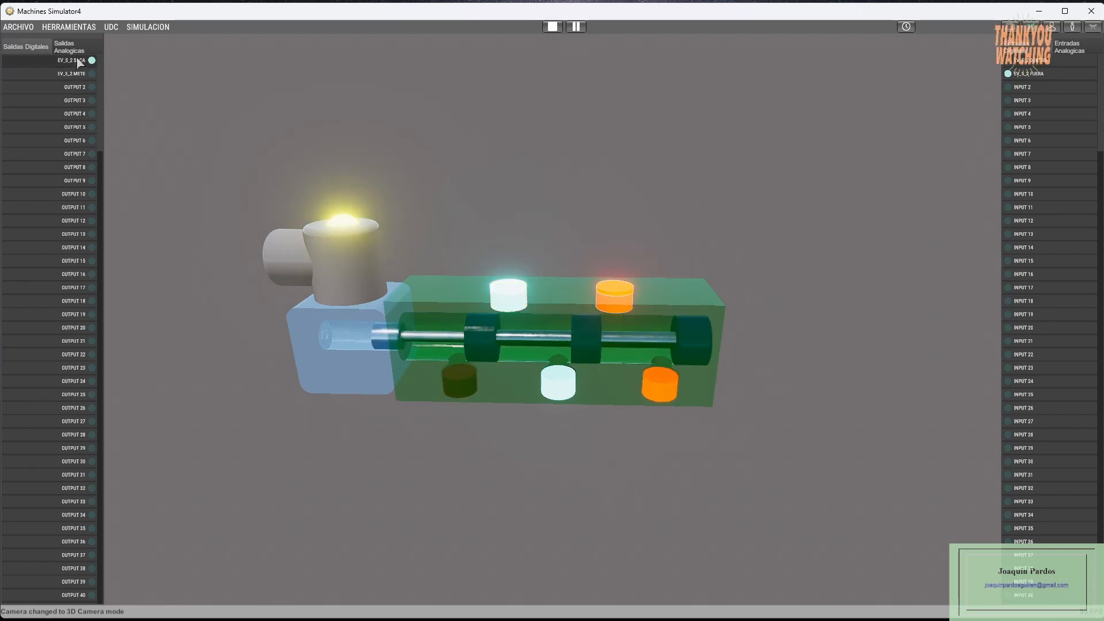
{"action": "left_click", "coordinate": [78, 61]}
{"action": "left_click", "coordinate": [78, 61]}
{"action": "left_click", "coordinate": [78, 61]}
{"action": "left_click", "coordinate": [78, 61]}
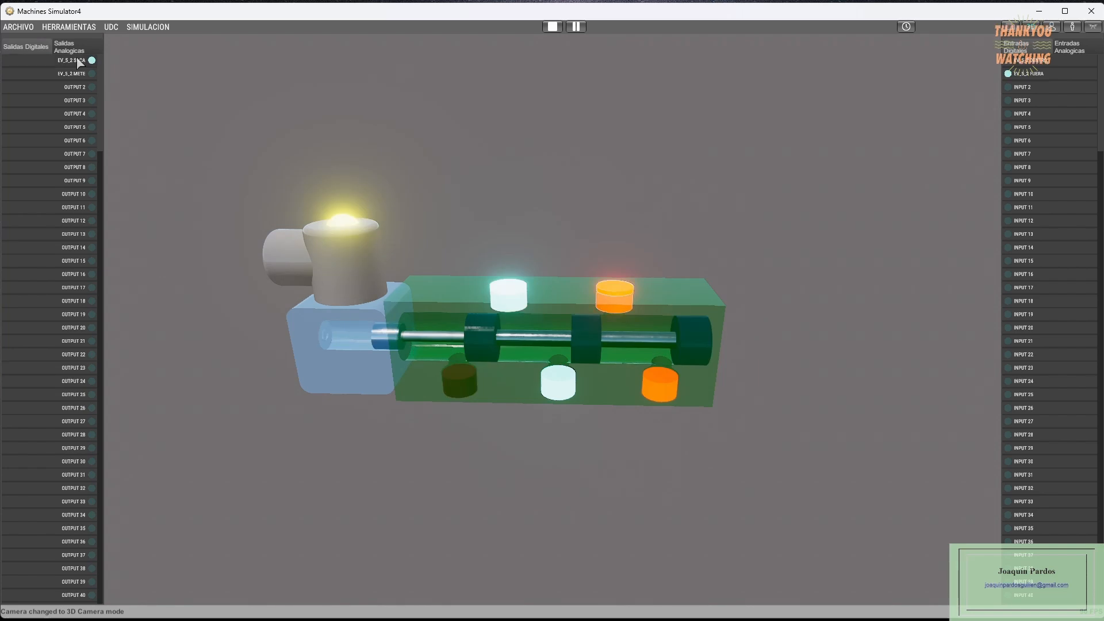
{"action": "left_click", "coordinate": [78, 61]}
{"action": "left_click", "coordinate": [78, 61]}
{"action": "left_click", "coordinate": [79, 61]}
{"action": "left_click", "coordinate": [78, 61]}
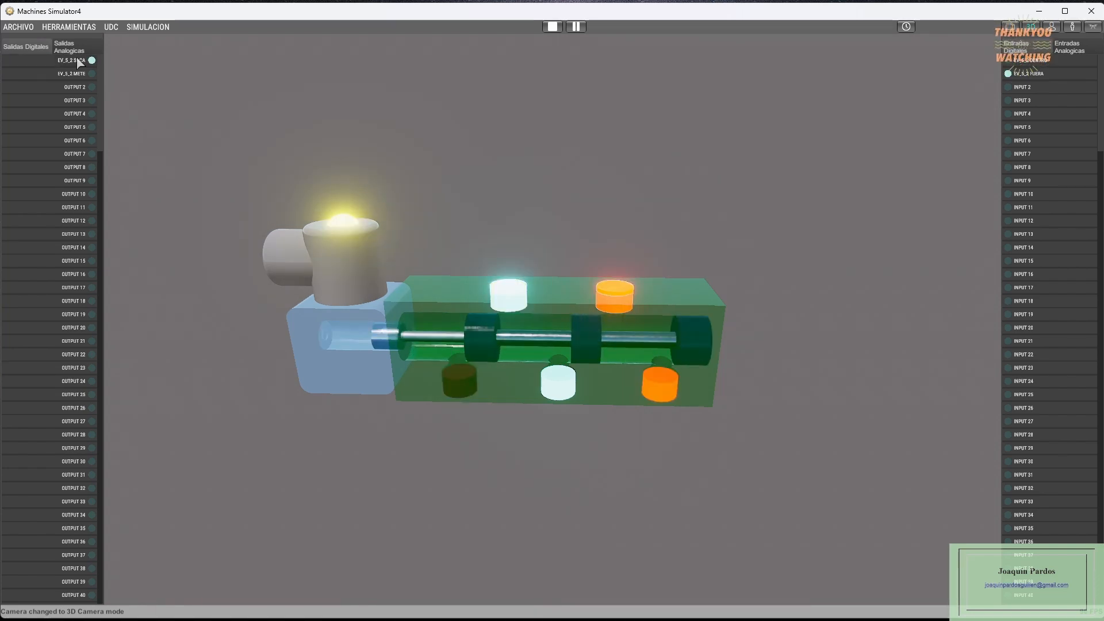
{"action": "left_click", "coordinate": [78, 61]}
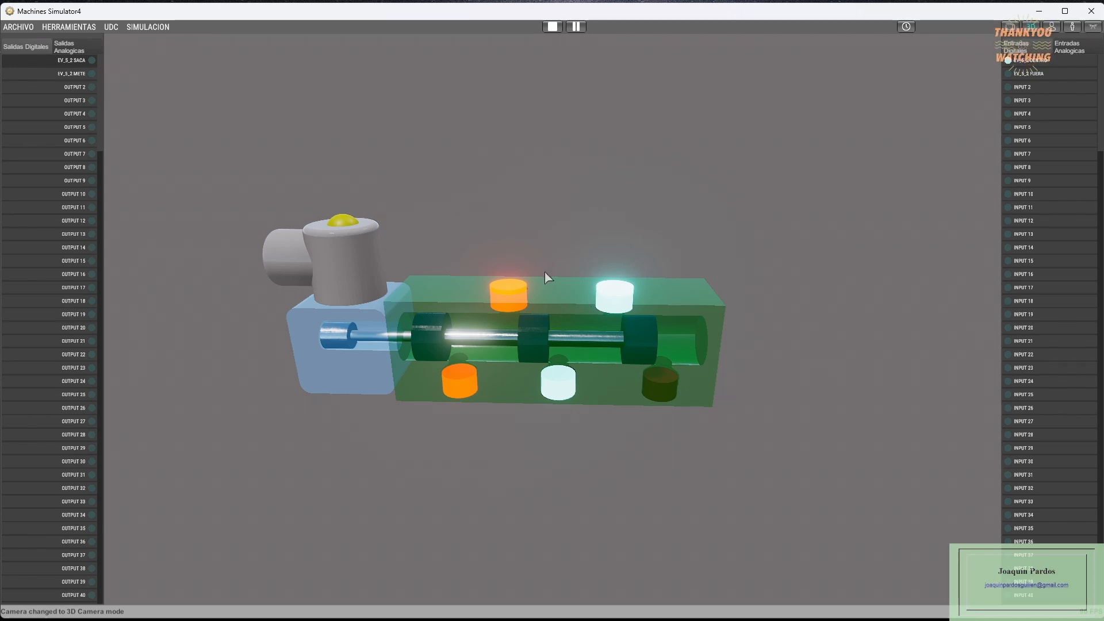
- Activate the EV_5_2 SACA output, examine the pilot light and port colours, and deactivate the output again
{"action": "scroll", "coordinate": [544, 272], "scroll_direction": "up", "scroll_amount": 3}
{"action": "scroll", "coordinate": [544, 271], "scroll_direction": "down", "scroll_amount": 3}
{"action": "right_click_drag", "start_coordinate": [544, 271], "coordinate": [563, 263]}
{"action": "key", "text": "a"}
{"action": "key", "text": "q"}
{"action": "key", "text": "d"}
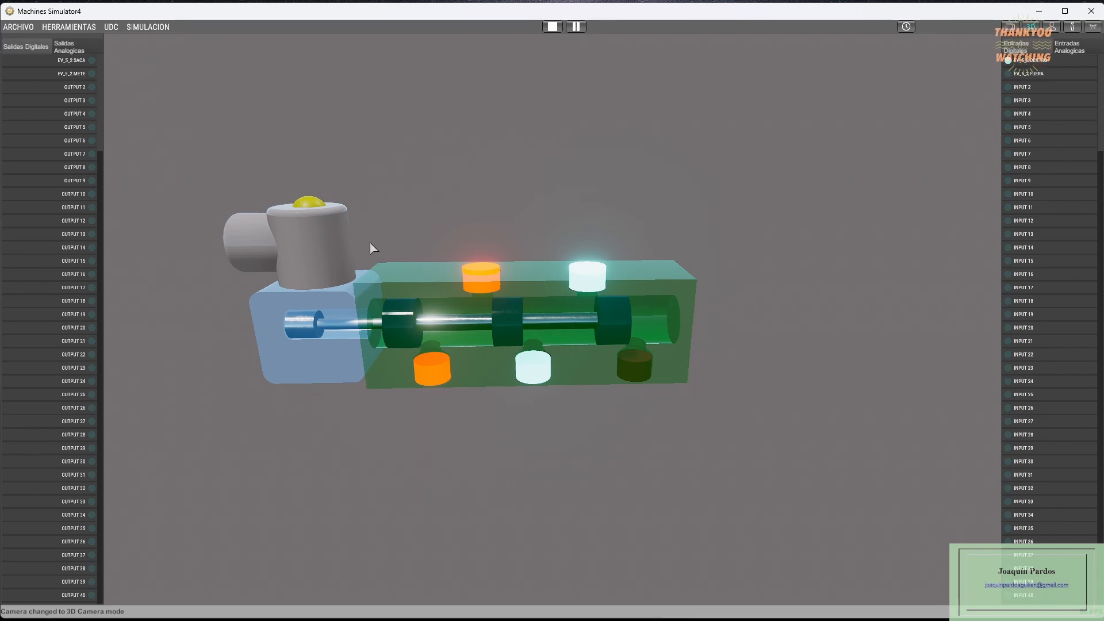
{"action": "left_click", "coordinate": [80, 62]}
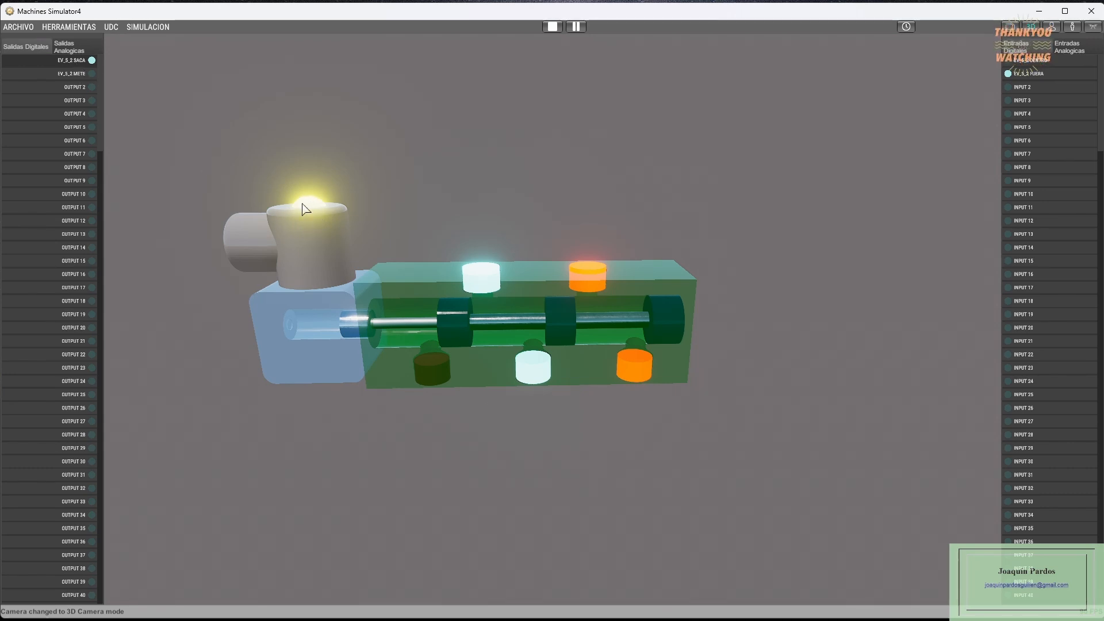
{"action": "right_click_drag", "start_coordinate": [304, 216], "coordinate": [306, 221]}
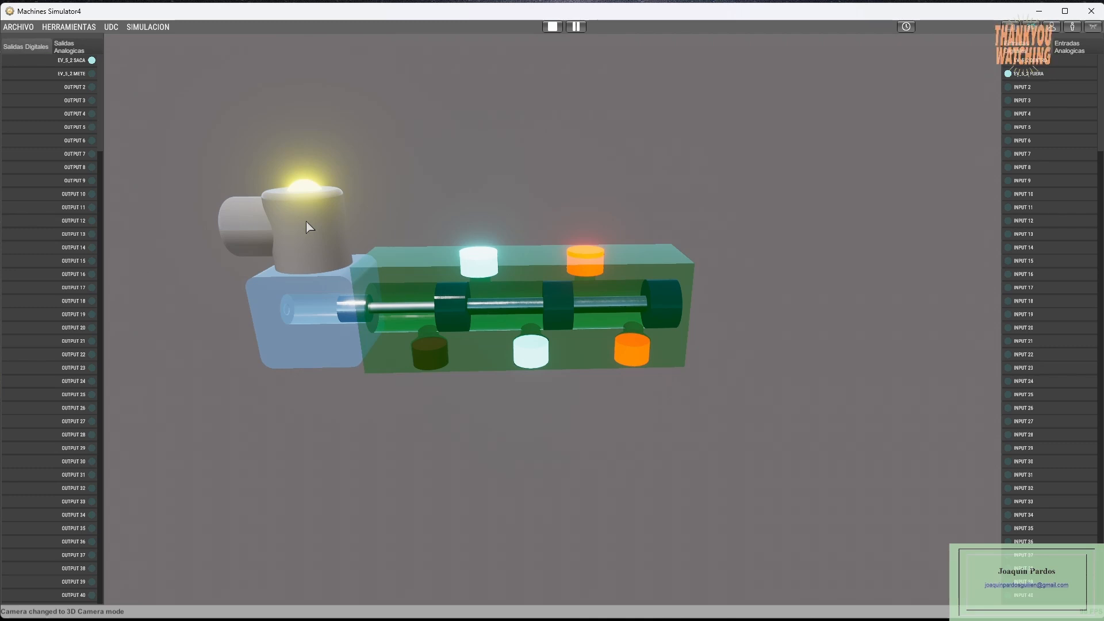
{"action": "left_click", "coordinate": [81, 60]}
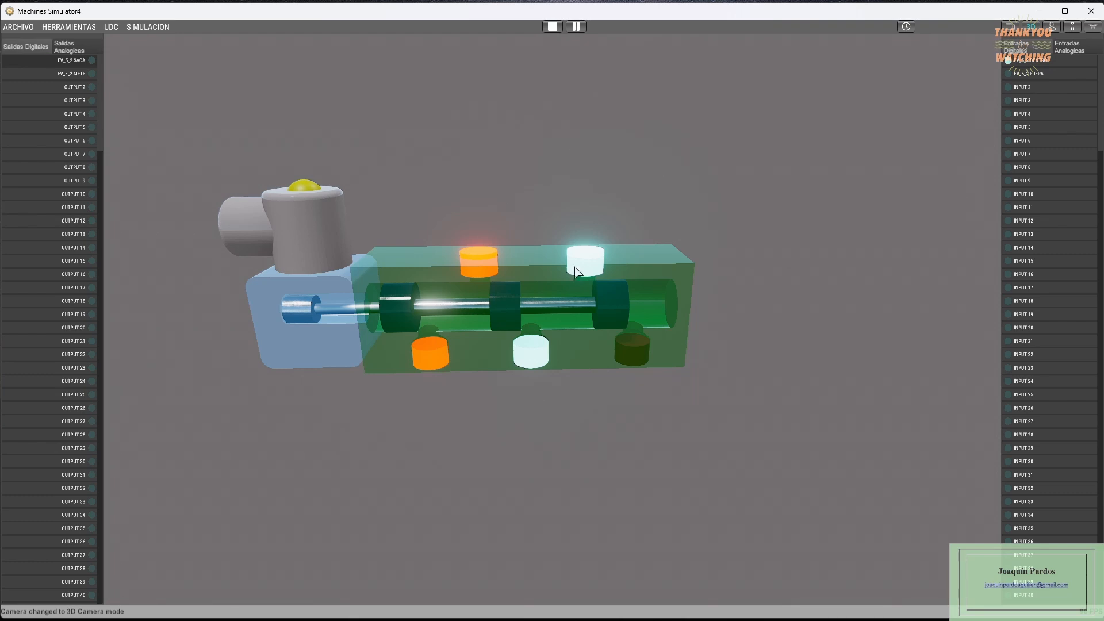
- Stop the simulation and set the Biestable parameter of the EV_5_2 object to 1
{"action": "left_click", "coordinate": [552, 27]}
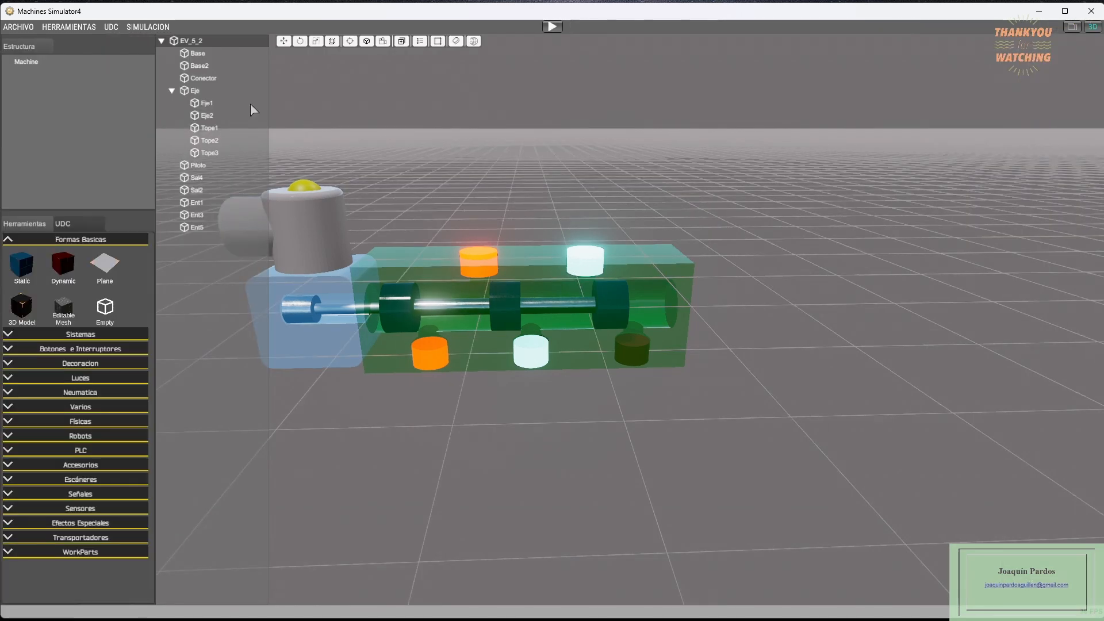
{"action": "left_click", "coordinate": [190, 40]}
{"action": "left_click", "coordinate": [1019, 265]}
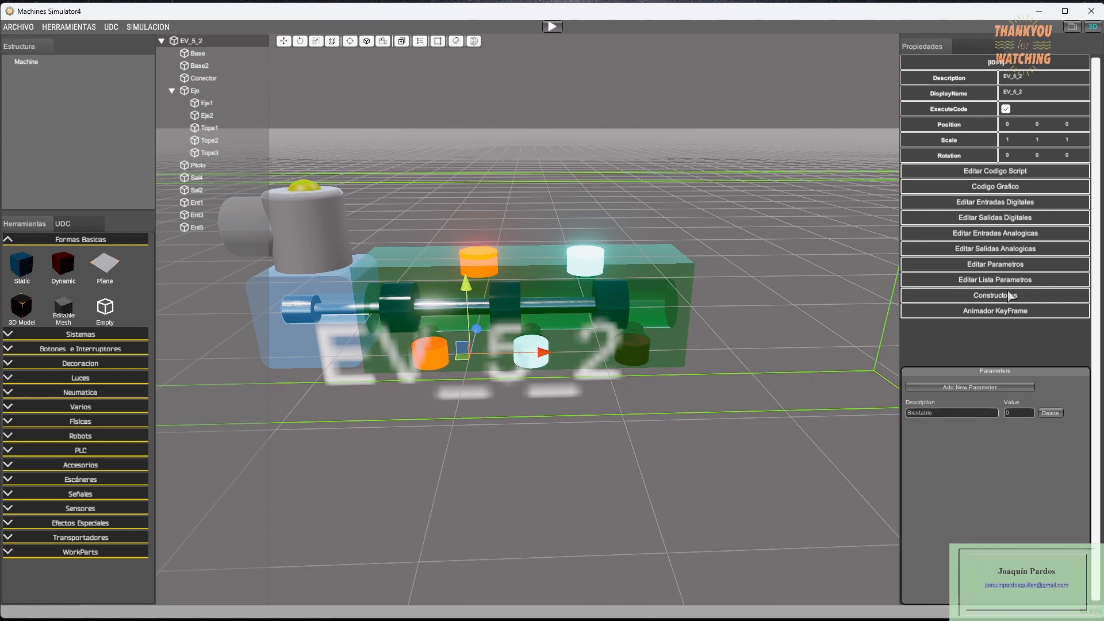
{"action": "left_click", "coordinate": [1016, 414]}
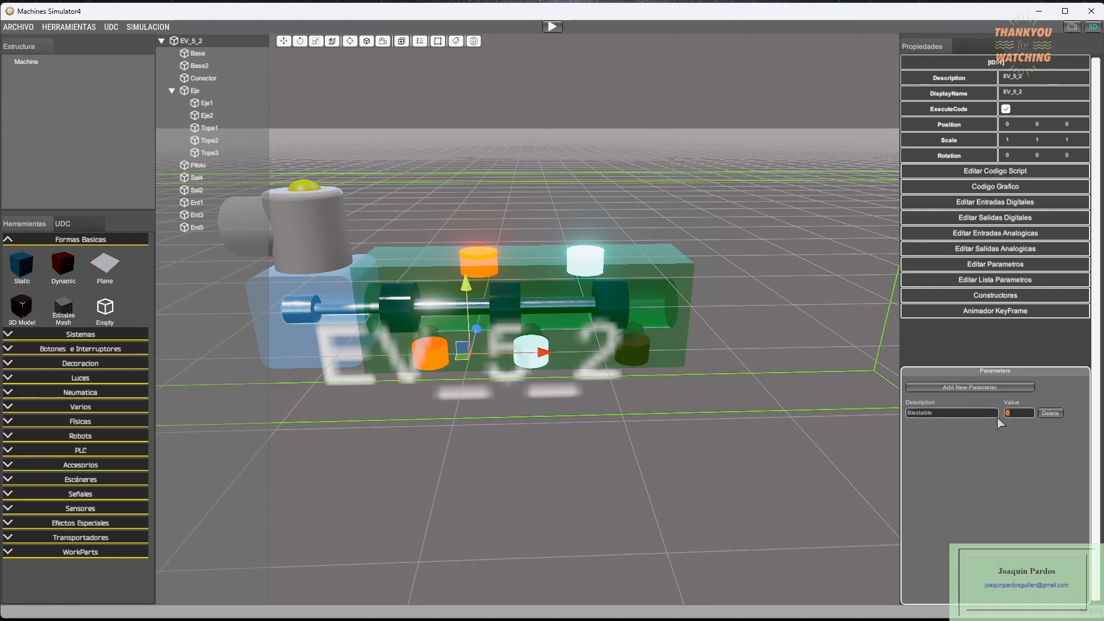
{"action": "type", "text": "1"}
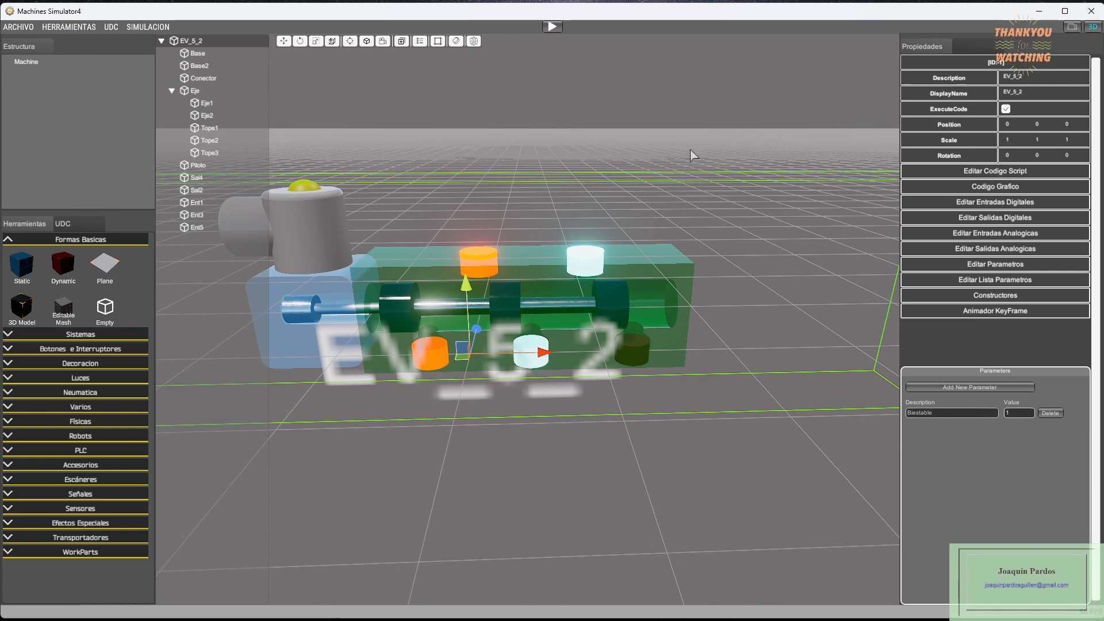
- Run the simulation and test the bistable valve by alternately triggering the EV_5_2 SACA and EV_5_2 METE outputs
{"action": "left_click", "coordinate": [552, 26]}
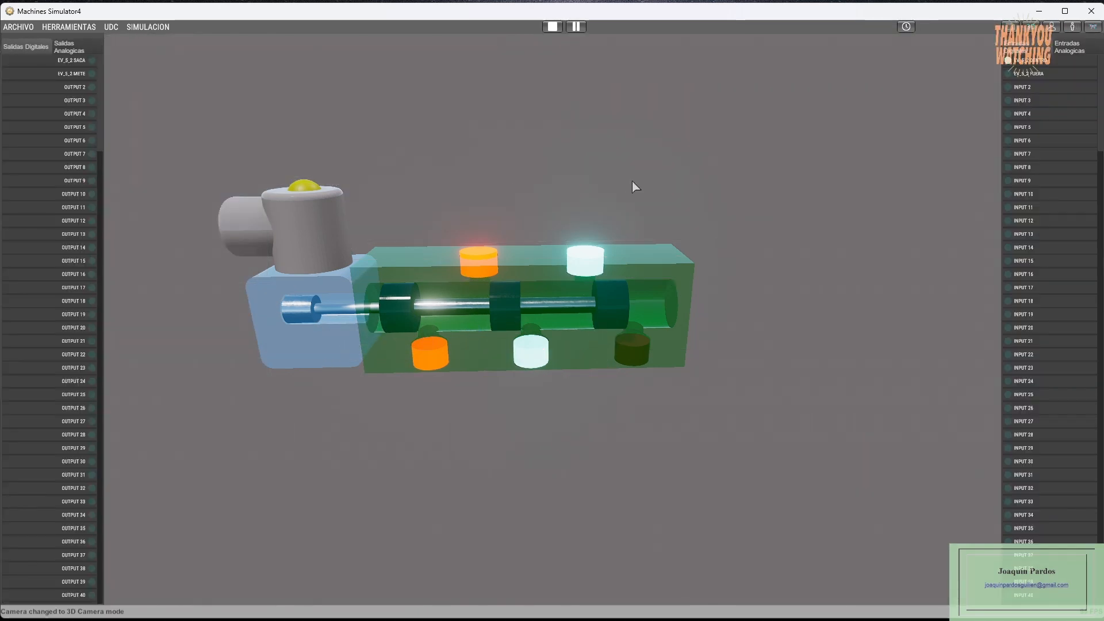
{"action": "left_click", "coordinate": [78, 61]}
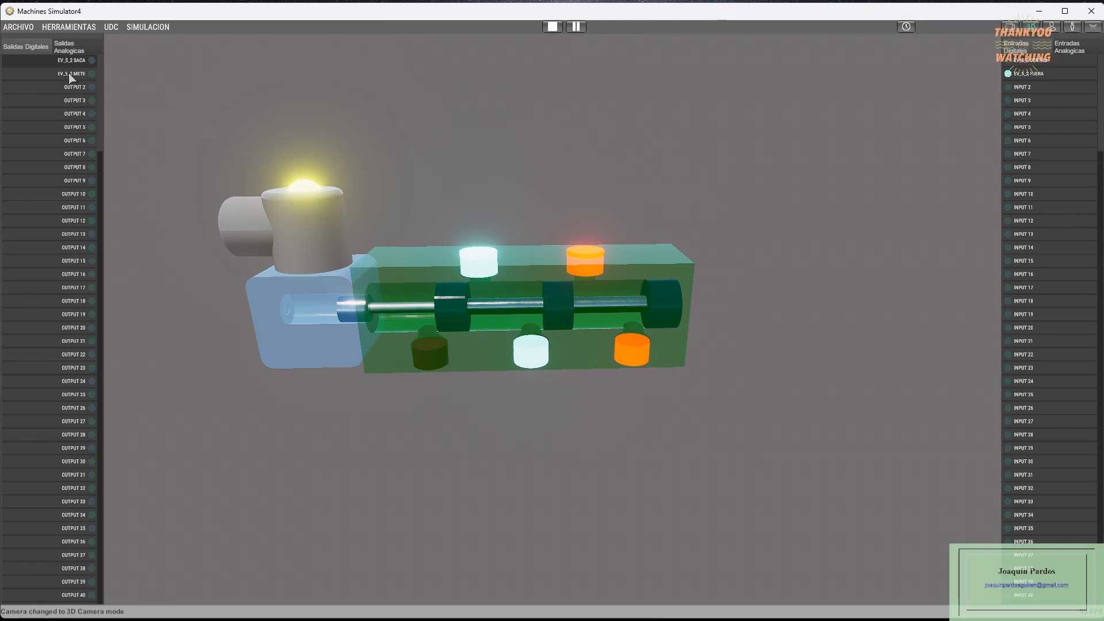
{"action": "left_click", "coordinate": [70, 75]}
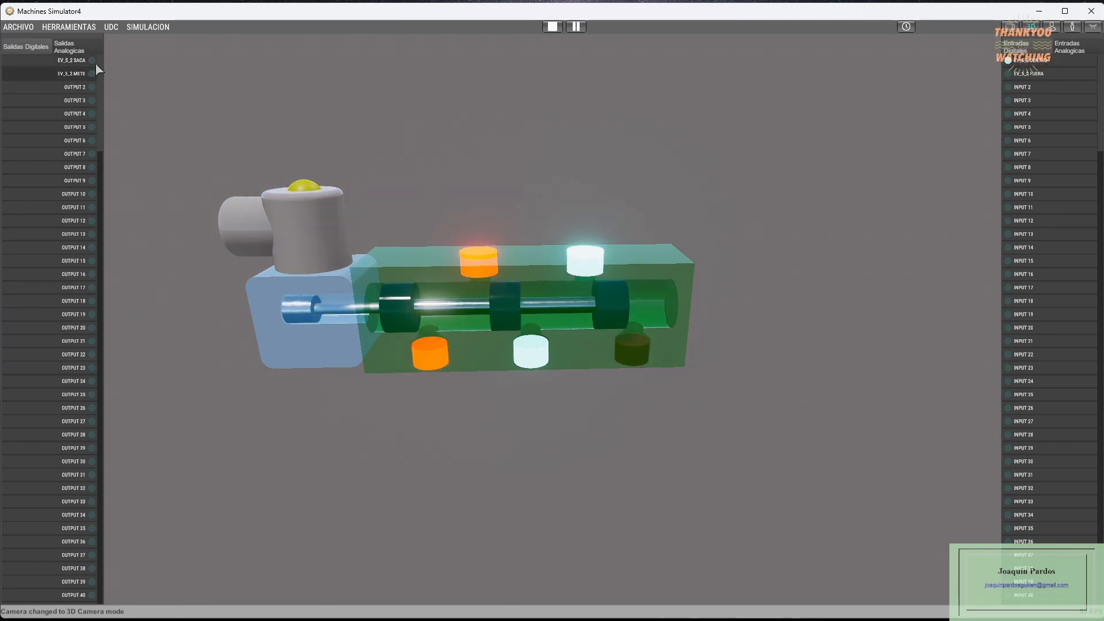
{"action": "left_click", "coordinate": [86, 60]}
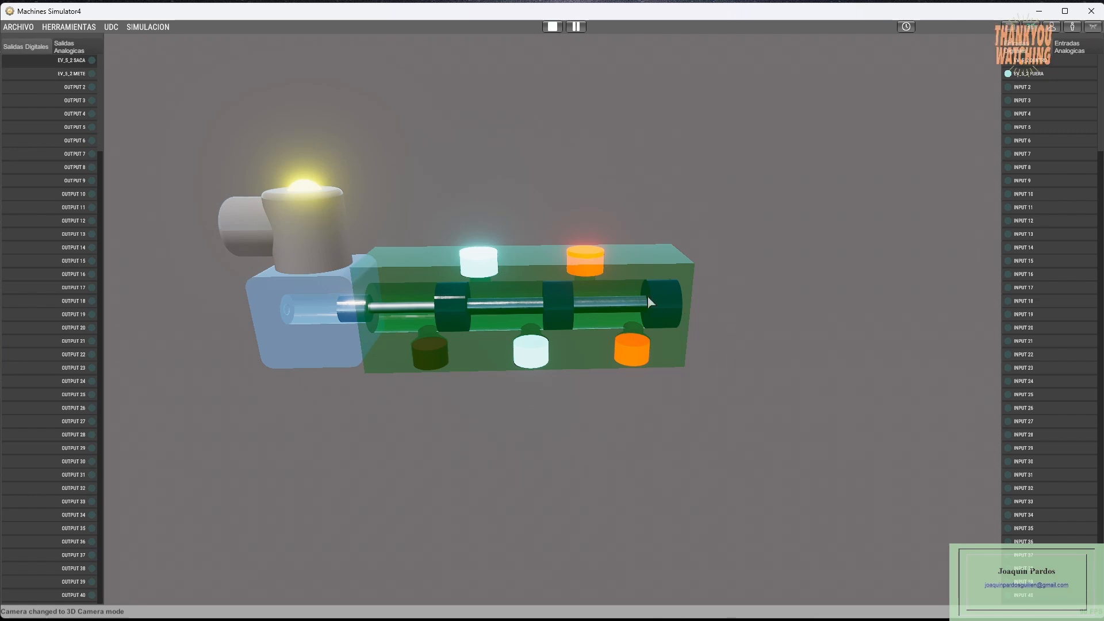
{"action": "left_click", "coordinate": [72, 75]}
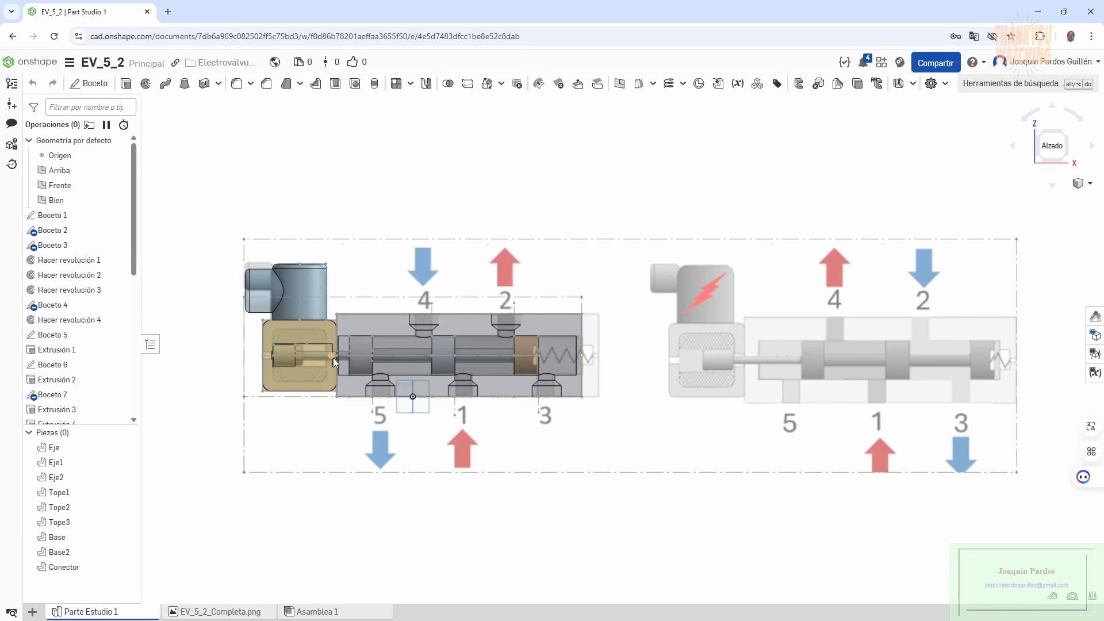
- In the Onshape EV_5_2 part studio, inspect Boceto 2 with the reference image and the Boceto 3 profiles, leaving both unchanged
{"action": "double_click", "coordinate": [58, 230]}
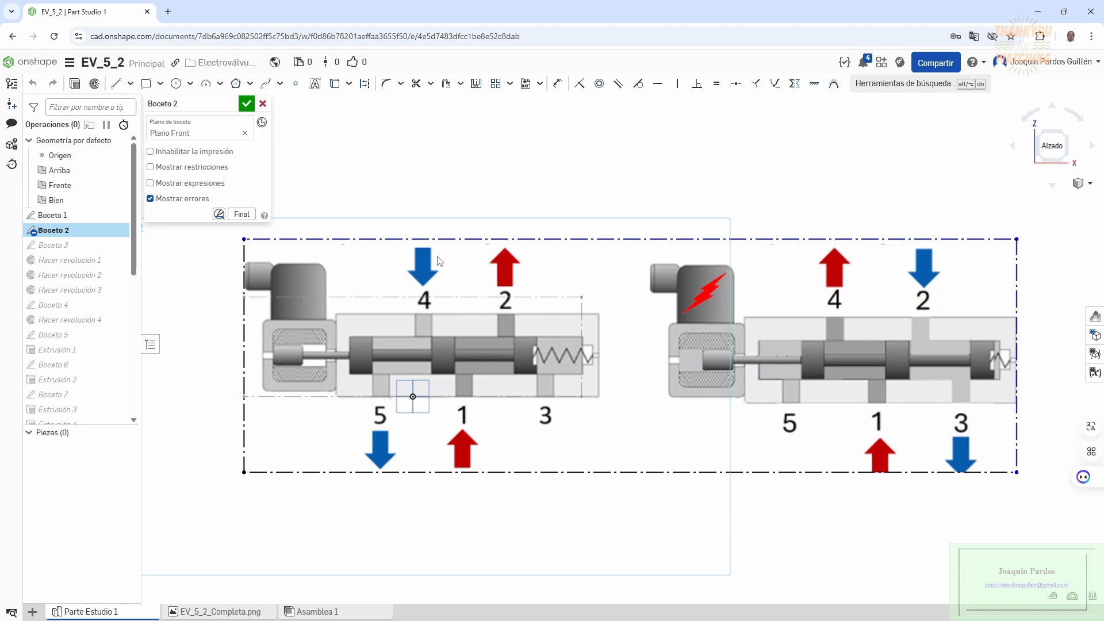
{"action": "left_click", "coordinate": [263, 104]}
{"action": "double_click", "coordinate": [55, 246]}
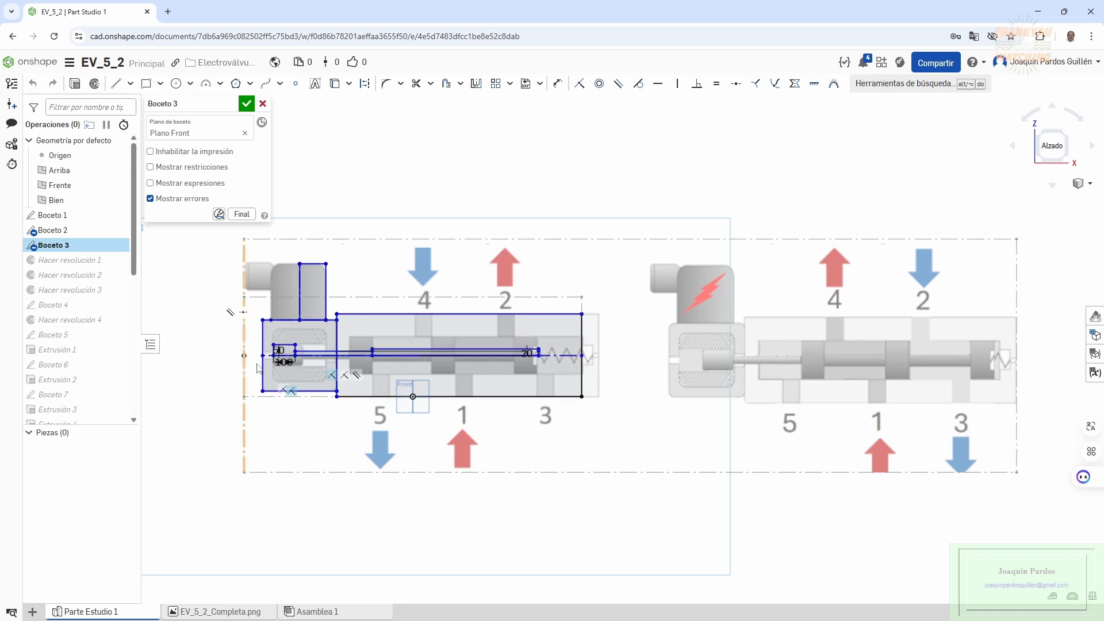
{"action": "left_click", "coordinate": [263, 104]}
- Examine the definitions of Hacer revolución 1, 2 and 3, which form the shaft parts Eje, Eje1 and Eje2
{"action": "double_click", "coordinate": [79, 261]}
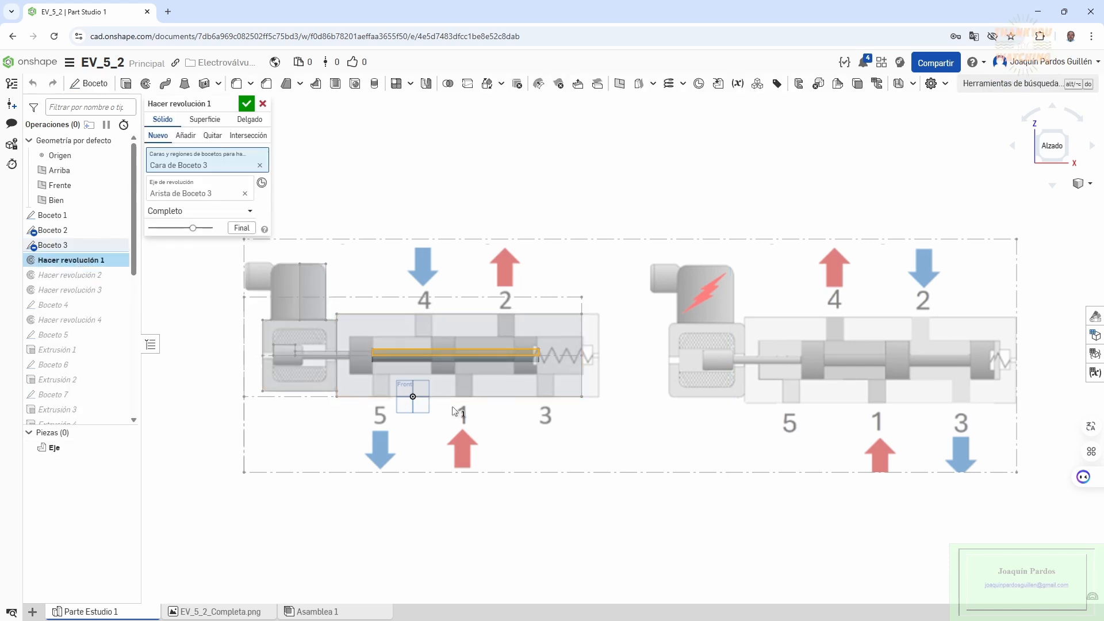
{"action": "right_click_drag", "start_coordinate": [456, 412], "coordinate": [425, 424]}
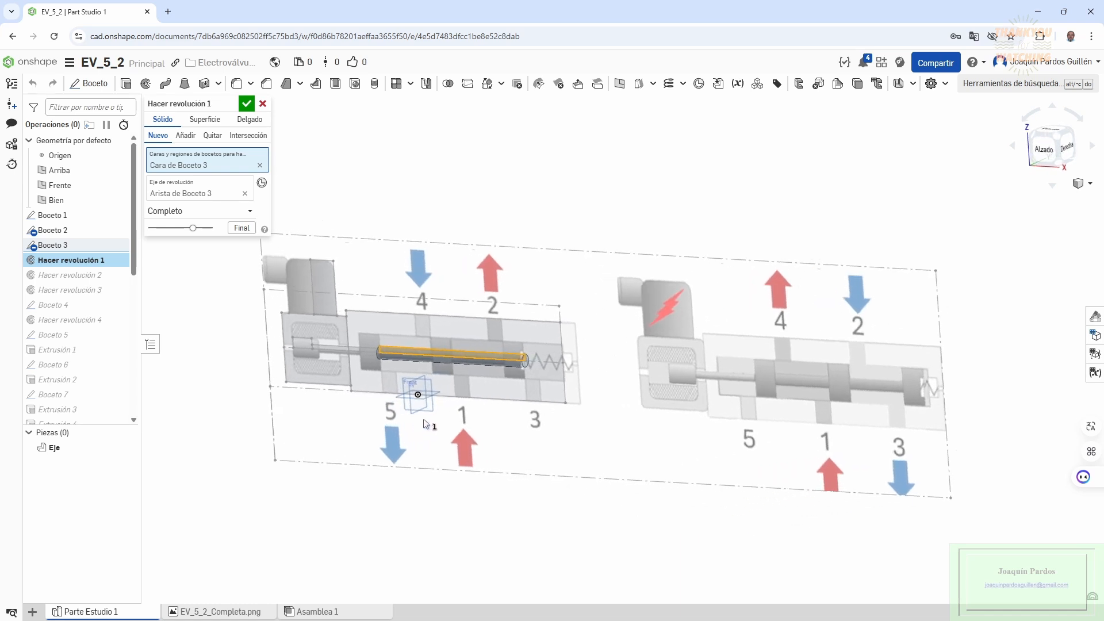
{"action": "double_click", "coordinate": [72, 276]}
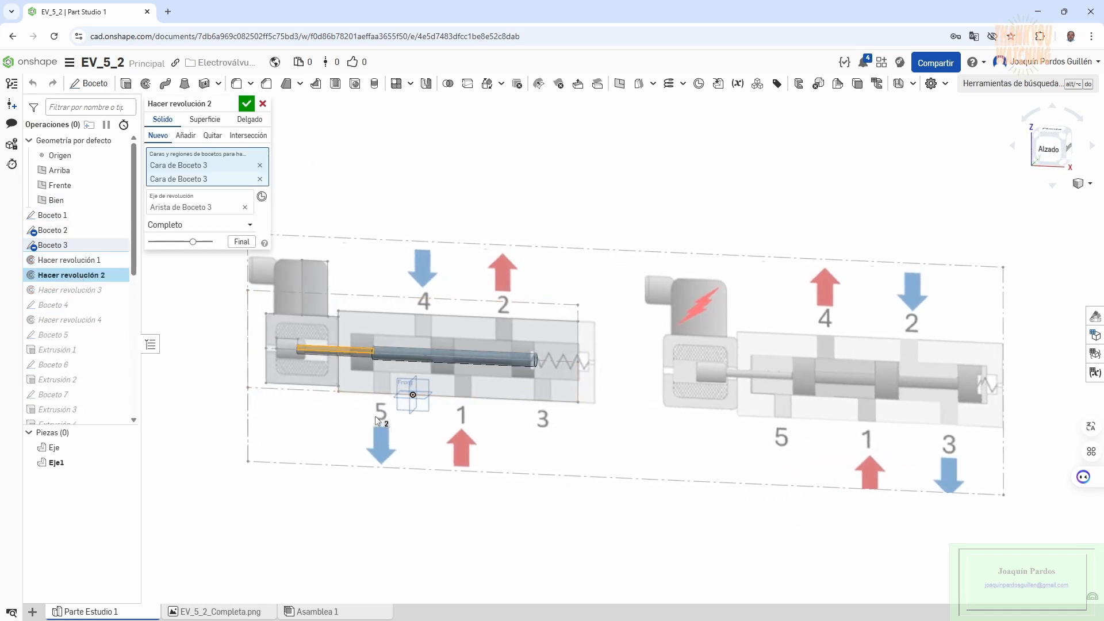
{"action": "double_click", "coordinate": [78, 291]}
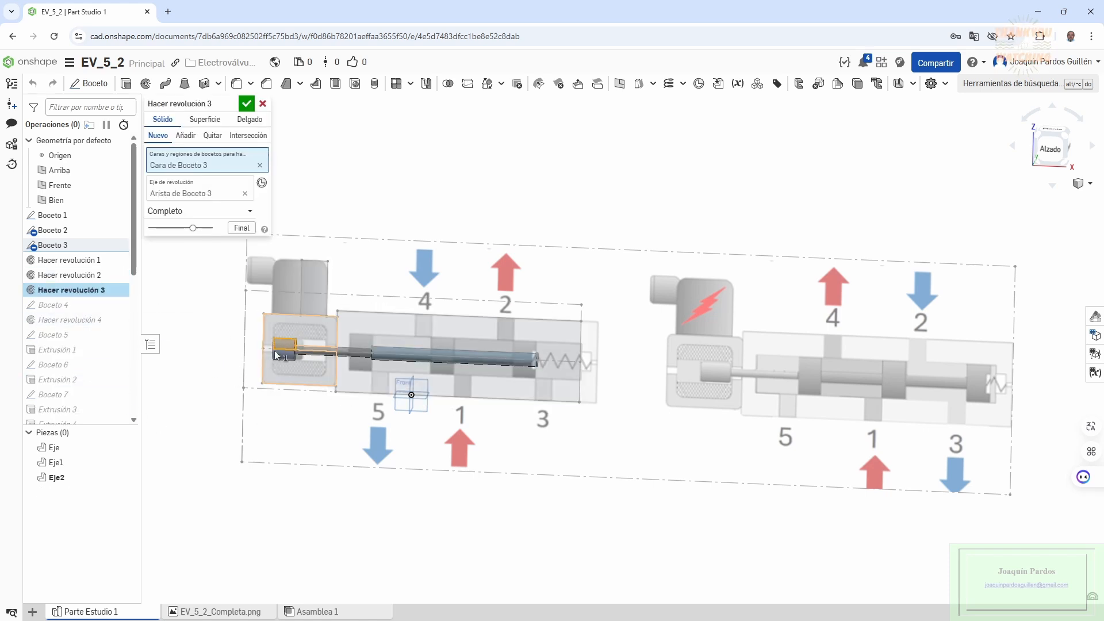
- Review Boceto 4 and Hacer revolución 4, which produce the spool stops Tope1, Tope2 and Tope3
{"action": "double_click", "coordinate": [53, 305]}
{"action": "right_click_drag", "start_coordinate": [330, 412], "coordinate": [332, 414]}
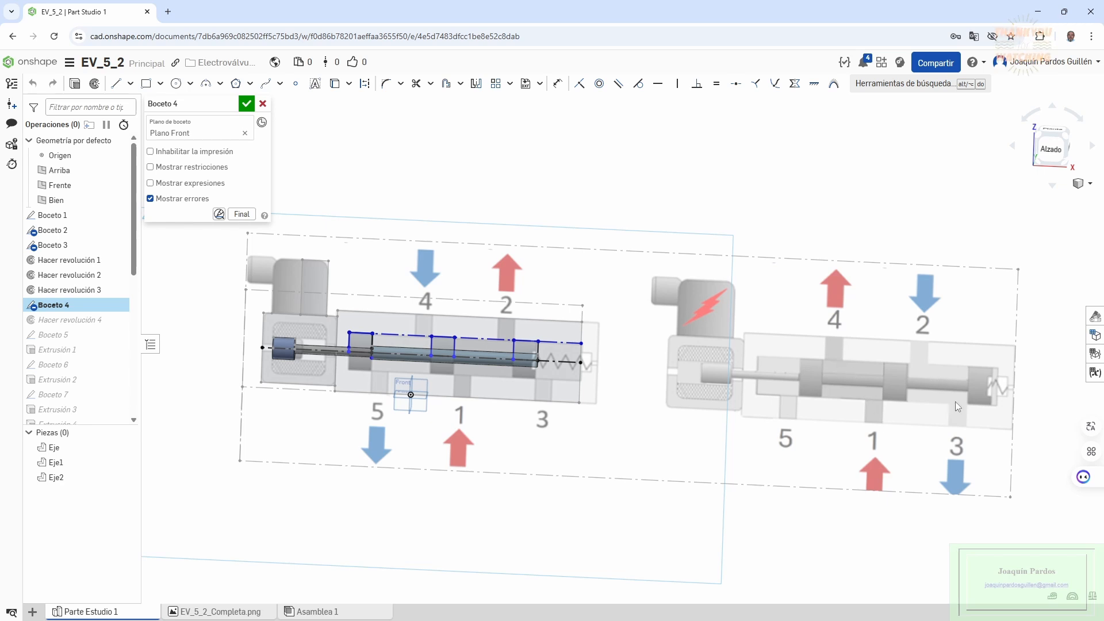
{"action": "double_click", "coordinate": [67, 321]}
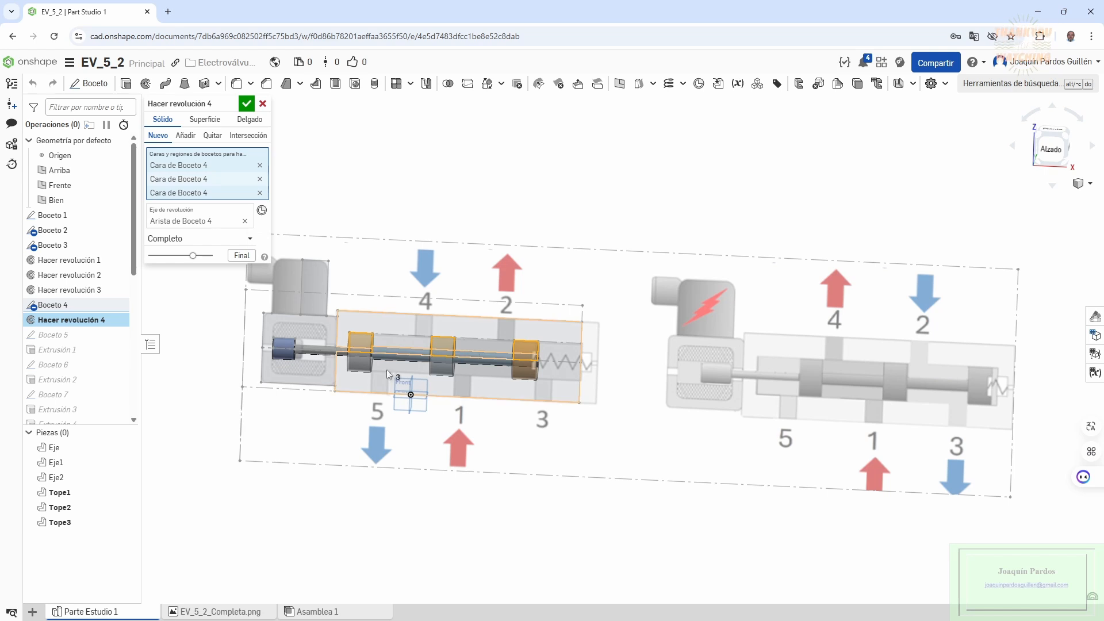
- Review Boceto 5 with the valve body outline and the symmetric Extrusión 1 that forms the Base part
{"action": "double_click", "coordinate": [57, 337]}
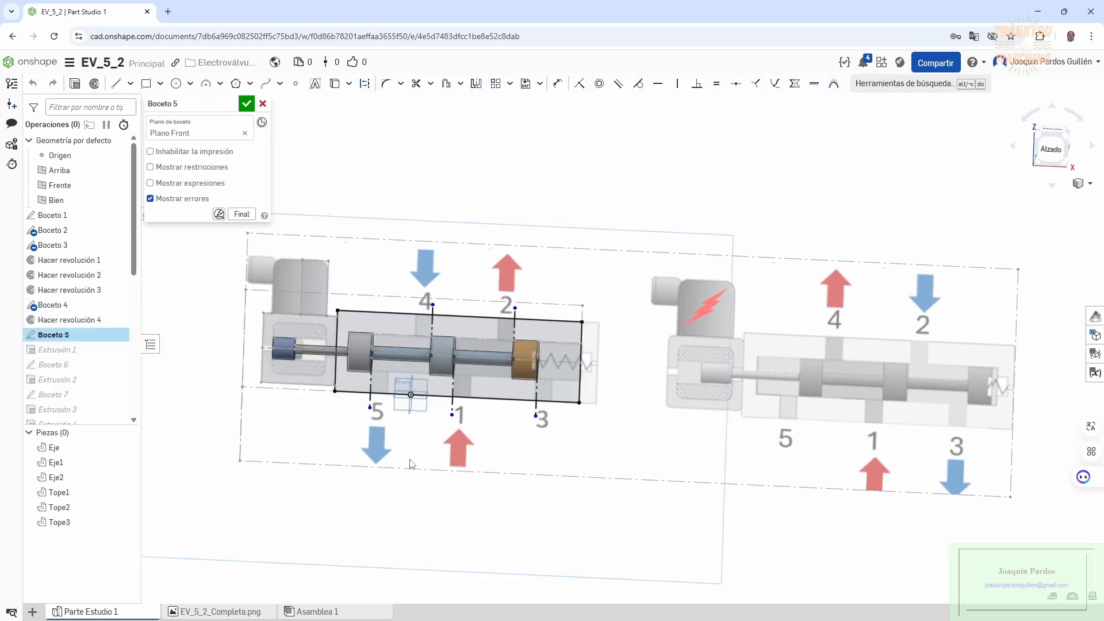
{"action": "right_click_drag", "start_coordinate": [484, 442], "coordinate": [497, 434]}
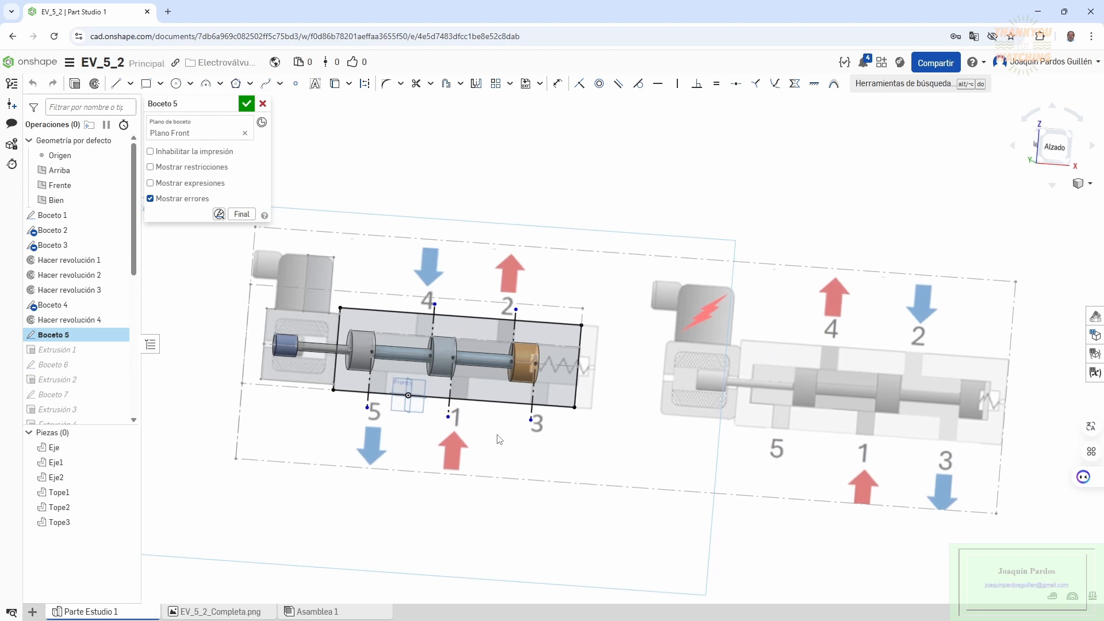
{"action": "double_click", "coordinate": [63, 352]}
{"action": "mouse_move", "coordinate": [433, 416]}
{"action": "right_mouse_down"}
{"action": "mouse_move", "coordinate": [409, 449]}
{"action": "mouse_move", "coordinate": [425, 434]}
{"action": "right_mouse_up"}
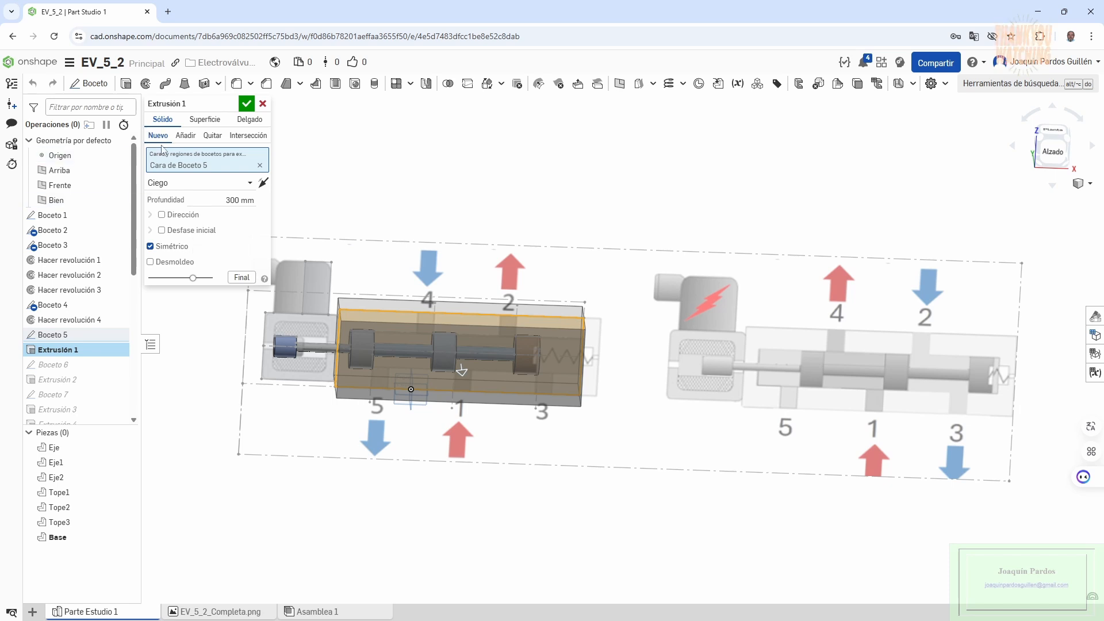
- Inspect Boceto 6 on the end face of the valve body, comparing it with the preceding Extrusión 1
{"action": "double_click", "coordinate": [54, 365]}
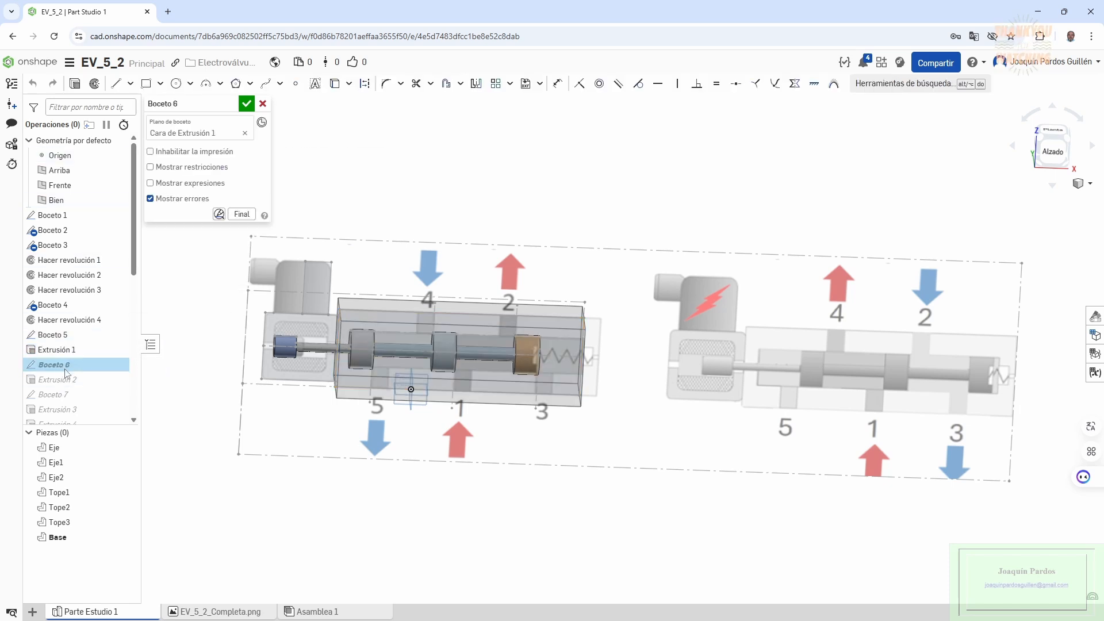
{"action": "mouse_move", "coordinate": [421, 436]}
{"action": "right_mouse_down"}
{"action": "mouse_move", "coordinate": [419, 425]}
{"action": "mouse_move", "coordinate": [356, 444]}
{"action": "mouse_move", "coordinate": [417, 437]}
{"action": "mouse_move", "coordinate": [390, 440]}
{"action": "mouse_move", "coordinate": [418, 420]}
{"action": "right_mouse_up"}
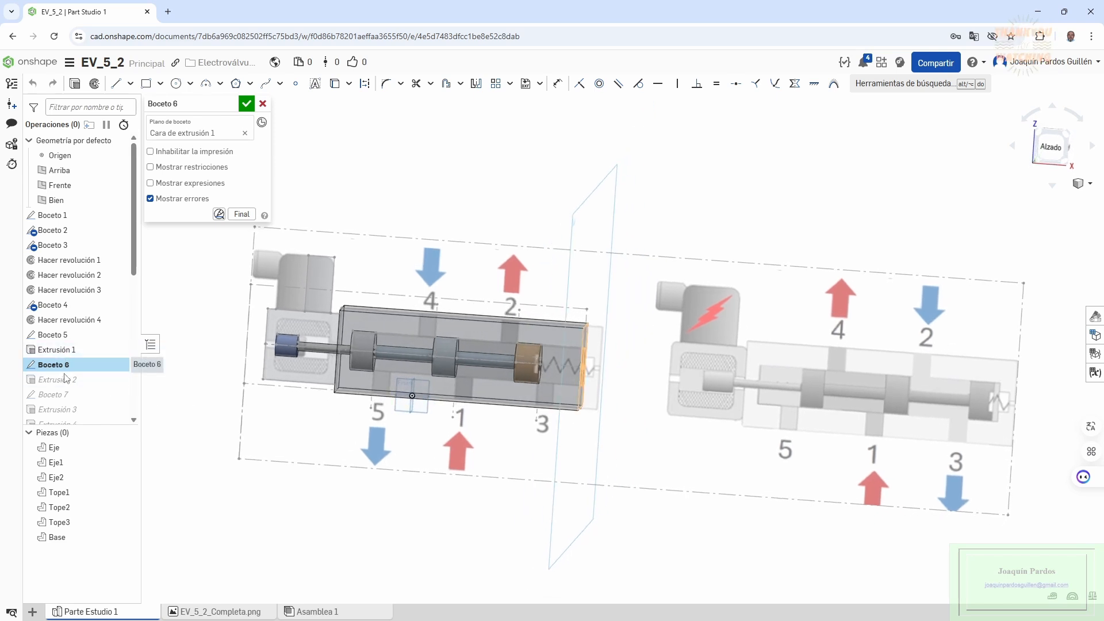
{"action": "double_click", "coordinate": [57, 350]}
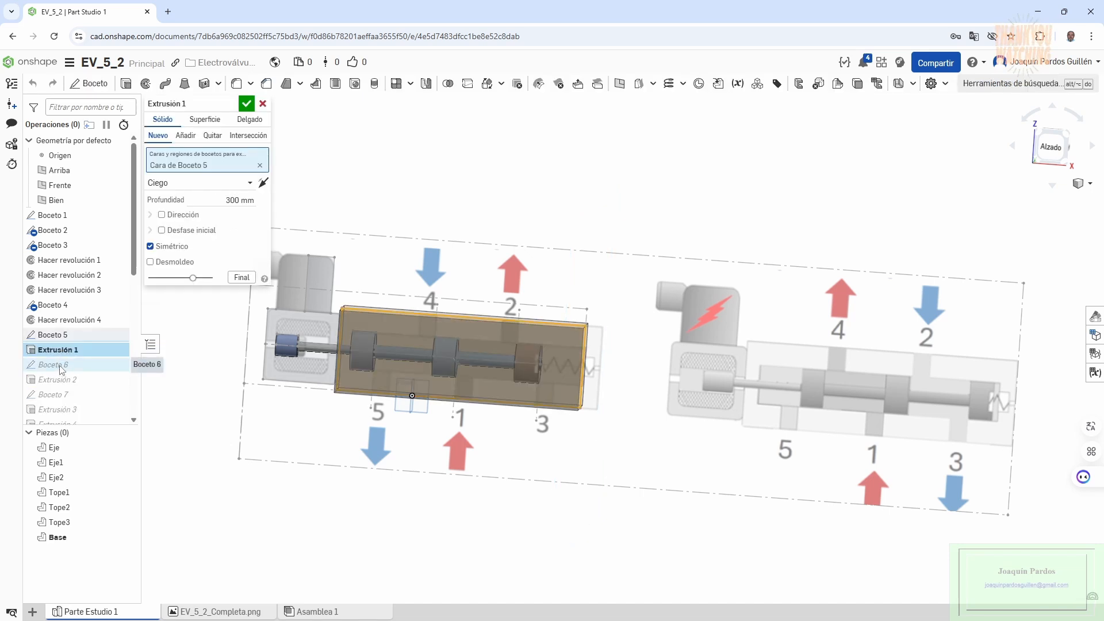
{"action": "double_click", "coordinate": [59, 364]}
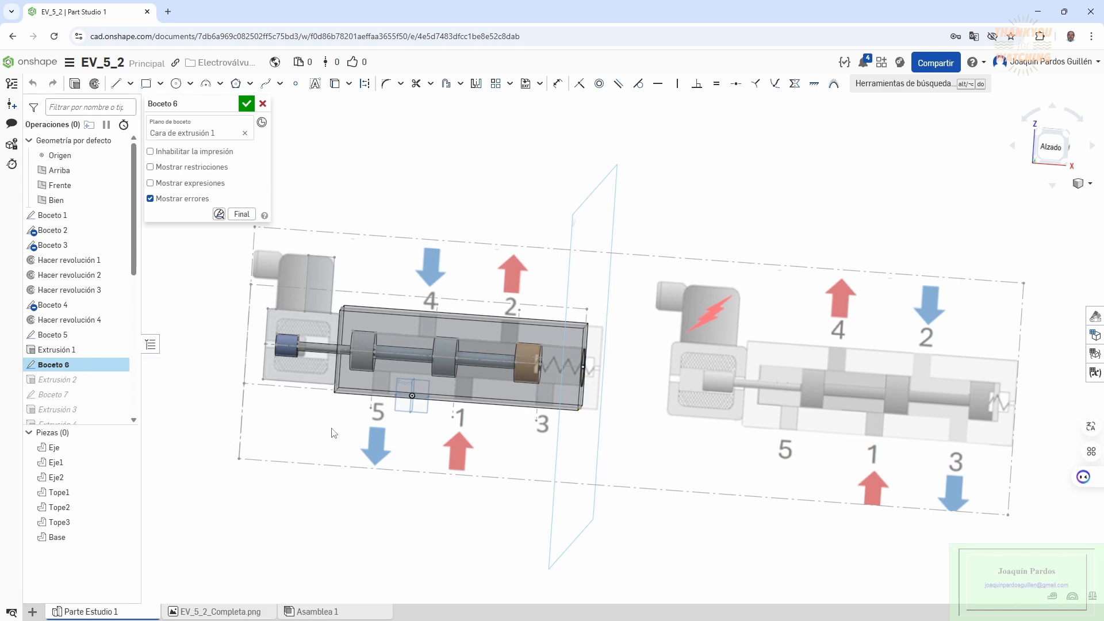
{"action": "mouse_move", "coordinate": [466, 456]}
{"action": "right_mouse_down"}
{"action": "mouse_move", "coordinate": [347, 465]}
{"action": "mouse_move", "coordinate": [425, 459]}
{"action": "mouse_move", "coordinate": [423, 413]}
{"action": "mouse_move", "coordinate": [449, 467]}
{"action": "right_mouse_up"}
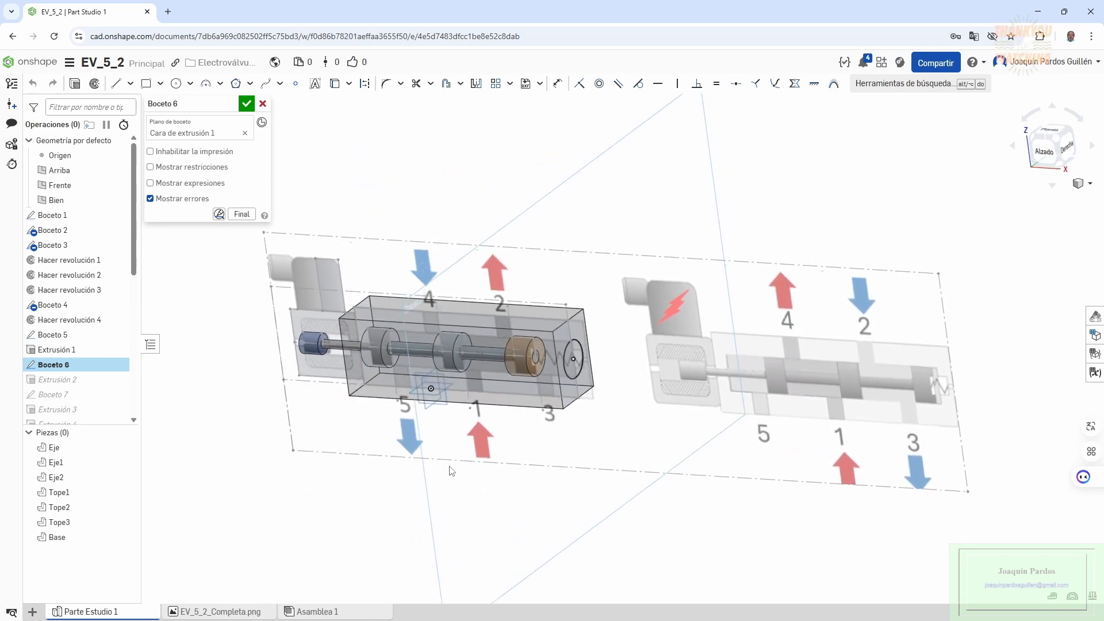
- Review Extrusión 2, the bore cut through the valve body, and Boceto 7 with the port circles on its underside
{"action": "double_click", "coordinate": [72, 383]}
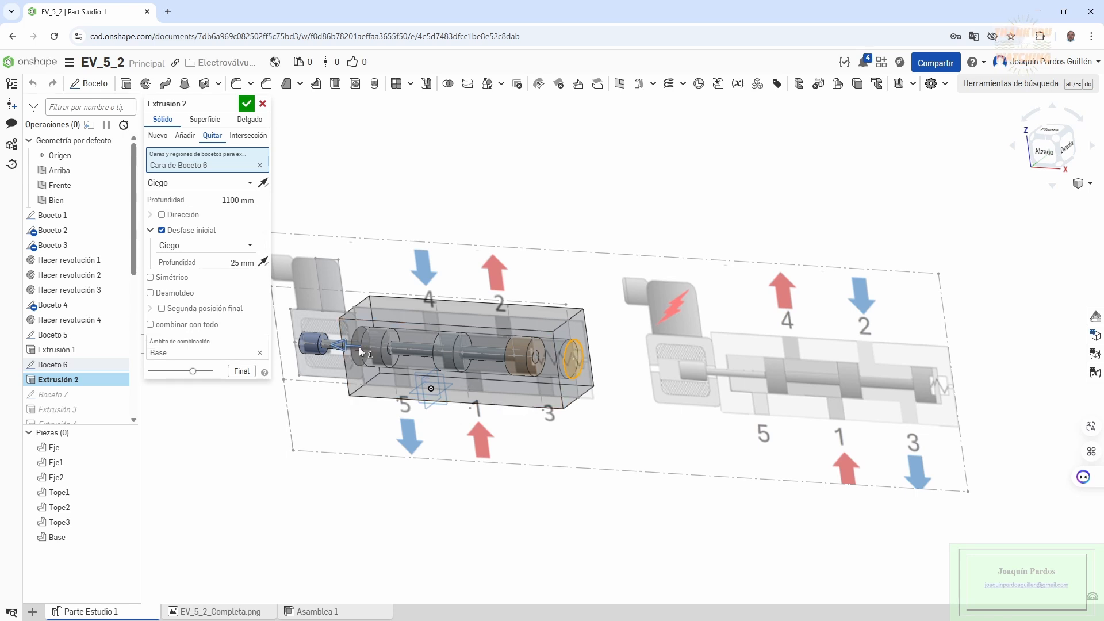
{"action": "double_click", "coordinate": [58, 395]}
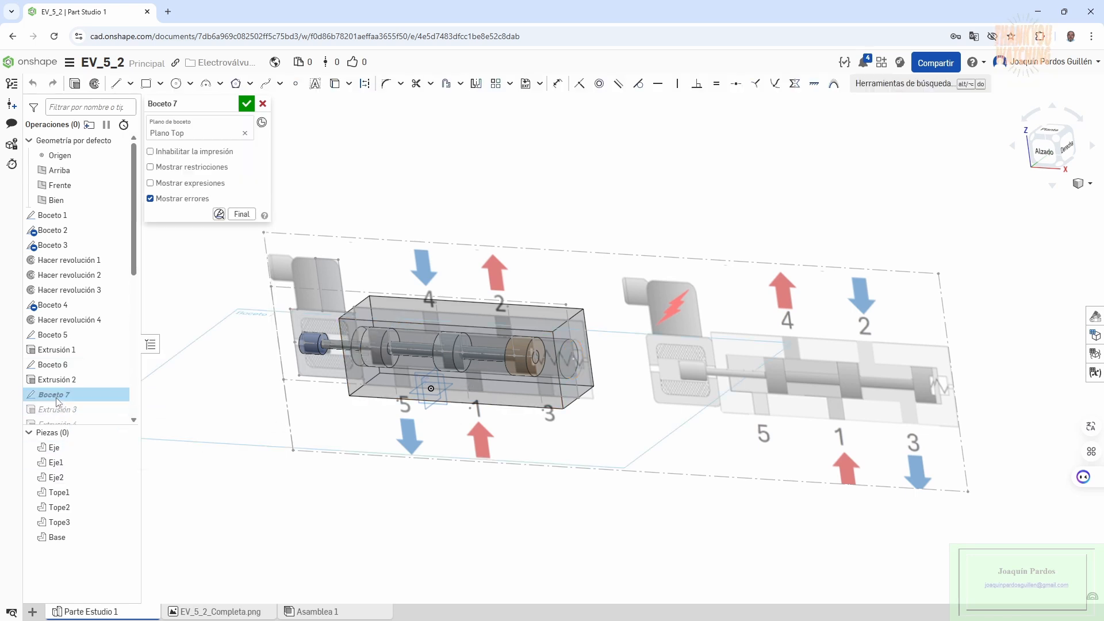
{"action": "mouse_move", "coordinate": [439, 452]}
{"action": "right_mouse_down"}
{"action": "mouse_move", "coordinate": [443, 427]}
{"action": "mouse_move", "coordinate": [390, 435]}
{"action": "right_mouse_up"}
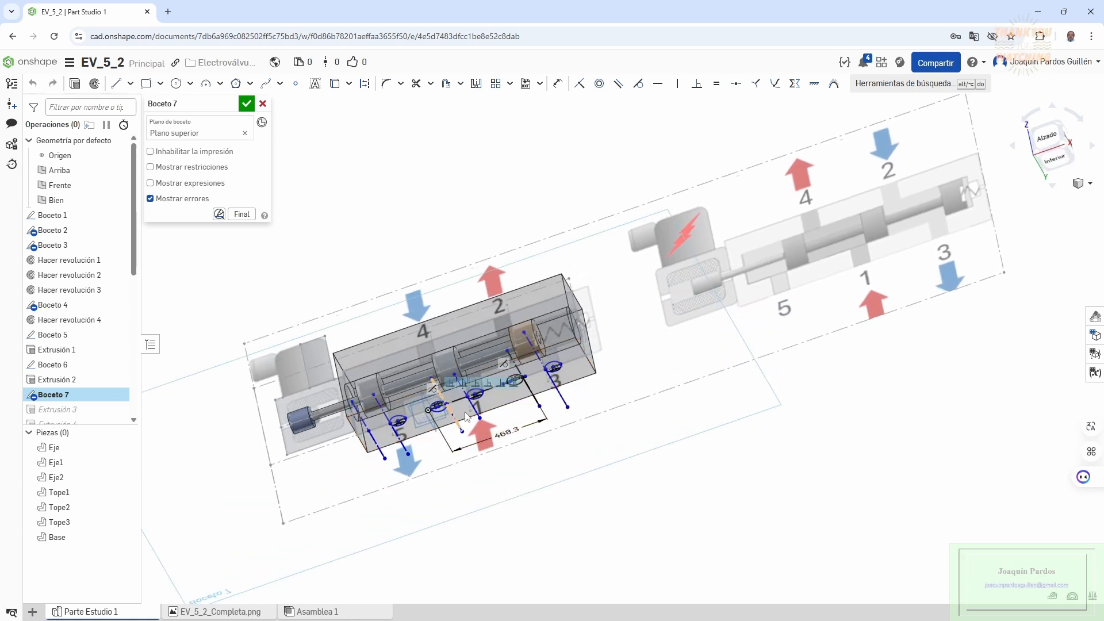
- Examine Extrusión 3 and Extrusión 4, which cut lower ports 5, 1 and 3 and upper ports 4 and 2 from Boceto 7
{"action": "double_click", "coordinate": [53, 409]}
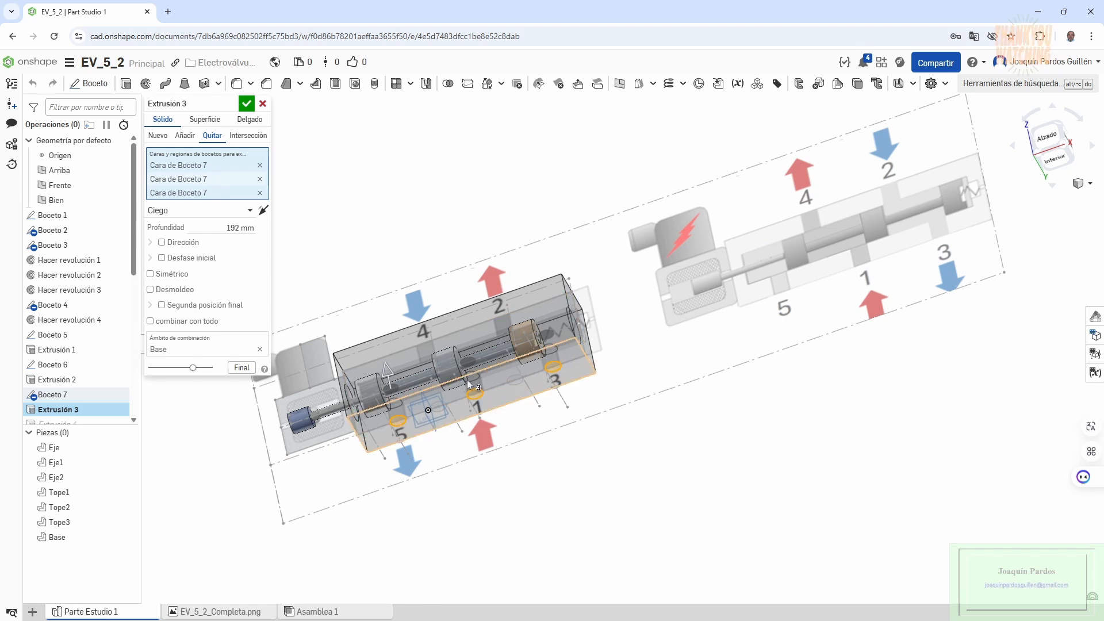
{"action": "right_click_drag", "start_coordinate": [467, 380], "coordinate": [473, 437]}
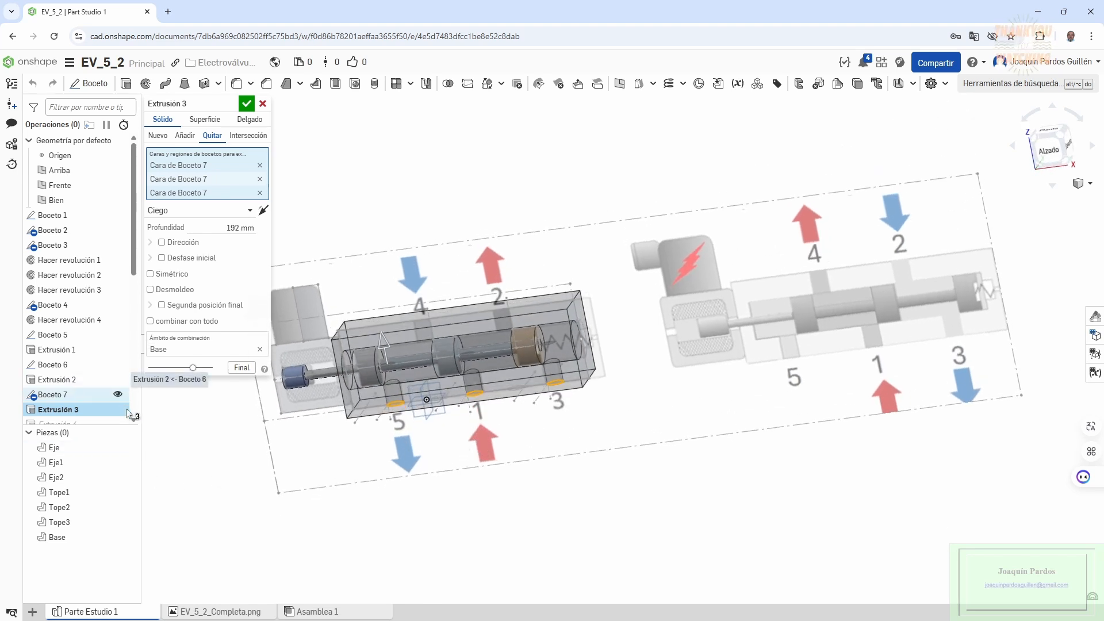
{"action": "scroll", "coordinate": [63, 391], "scroll_direction": "down", "scroll_amount": 2}
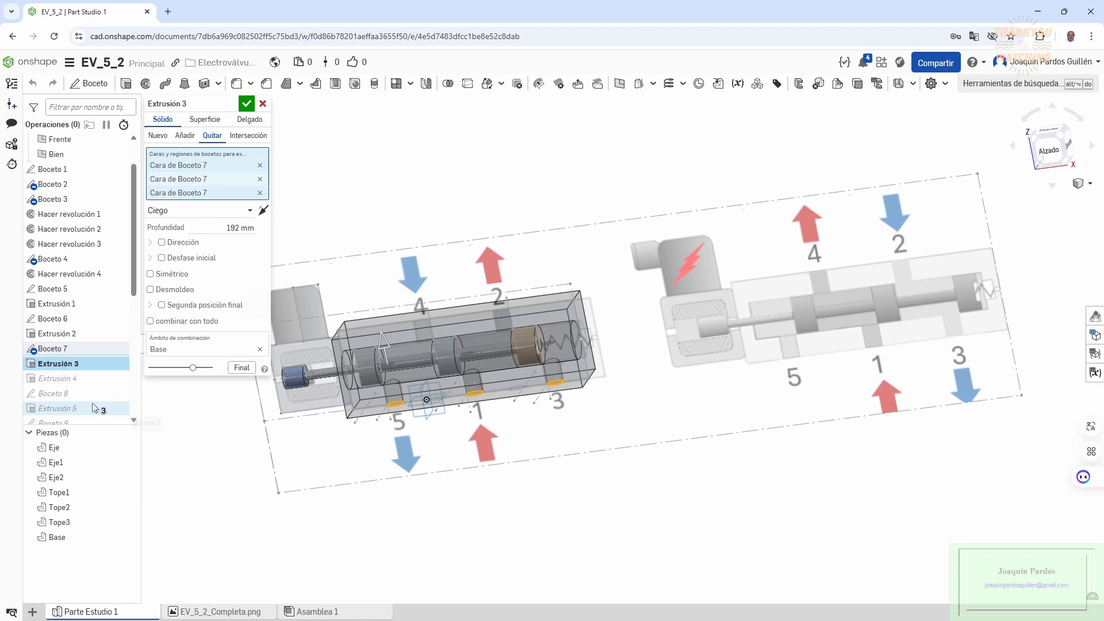
{"action": "double_click", "coordinate": [58, 378]}
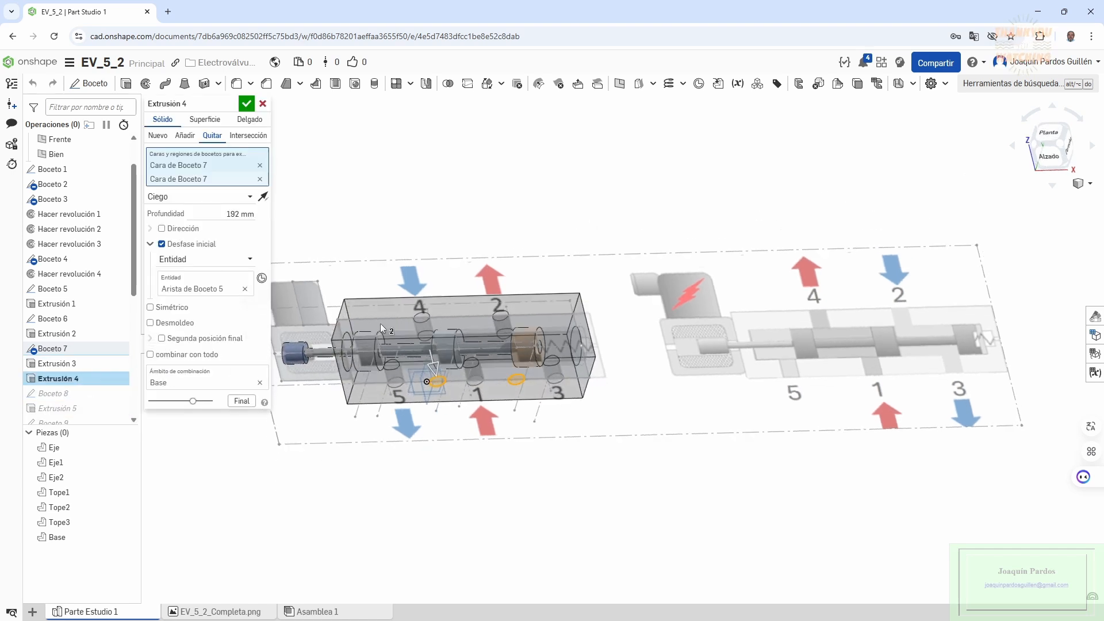
{"action": "right_click_drag", "start_coordinate": [384, 327], "coordinate": [421, 408]}
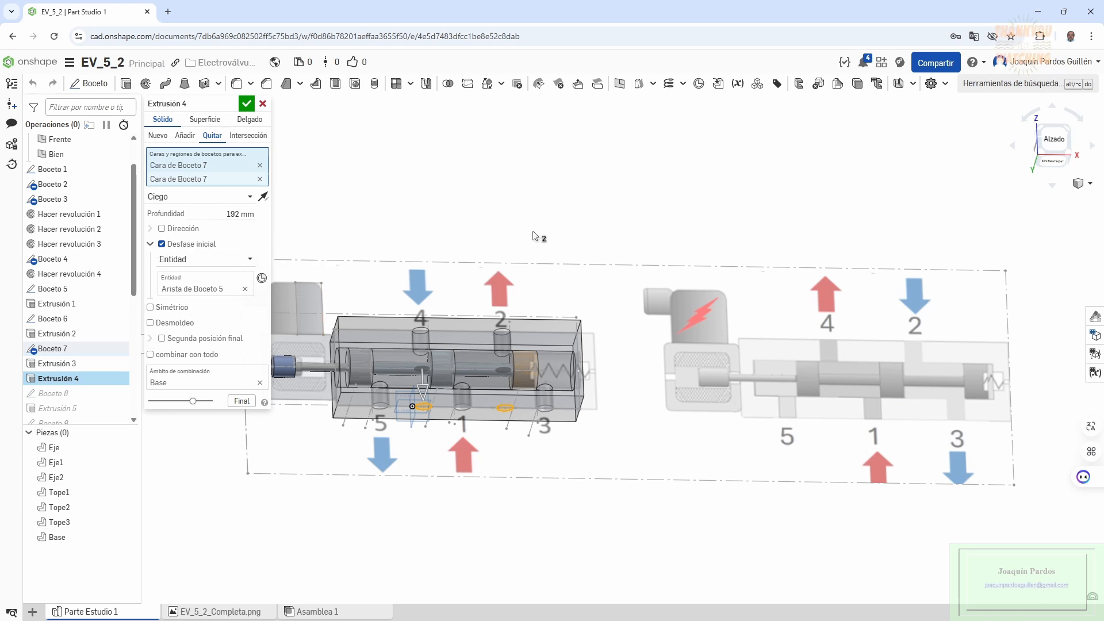
{"action": "right_click_drag", "start_coordinate": [533, 233], "coordinate": [510, 285]}
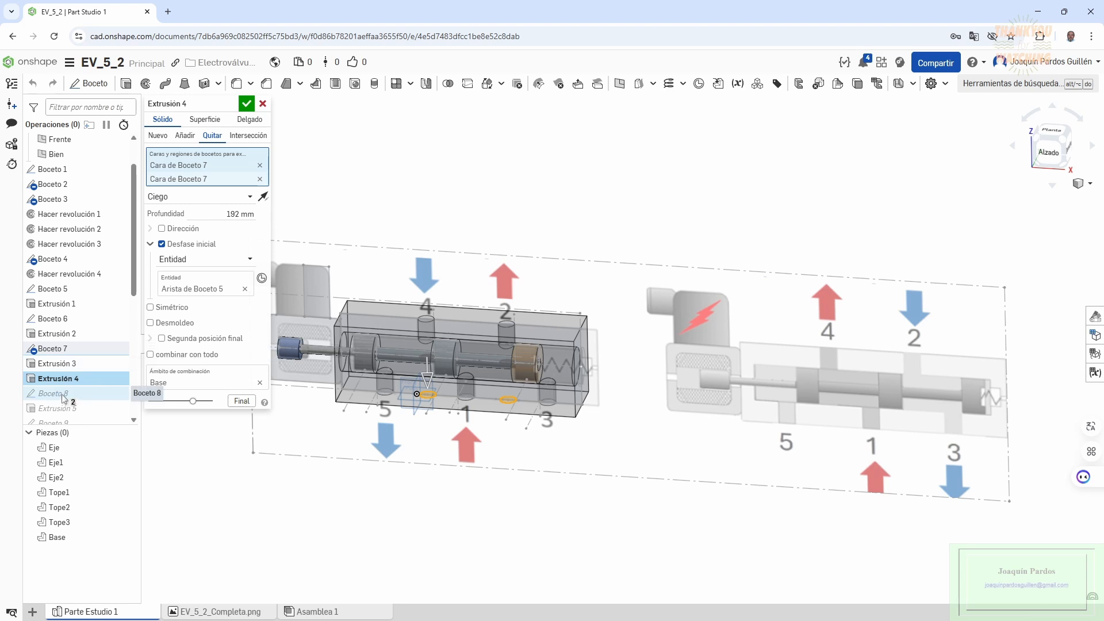
- Review Boceto 8 on the upper face of the valve body and Extrusión 5, which cuts the recesses of ports 4 and 2
{"action": "double_click", "coordinate": [52, 394]}
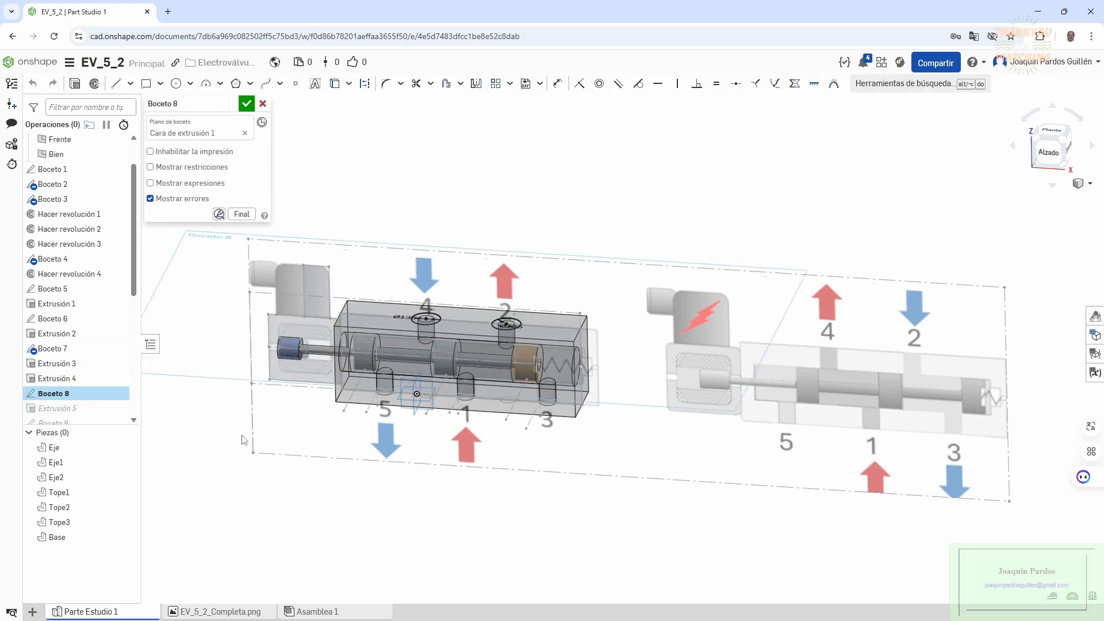
{"action": "right_click_drag", "start_coordinate": [241, 441], "coordinate": [271, 475]}
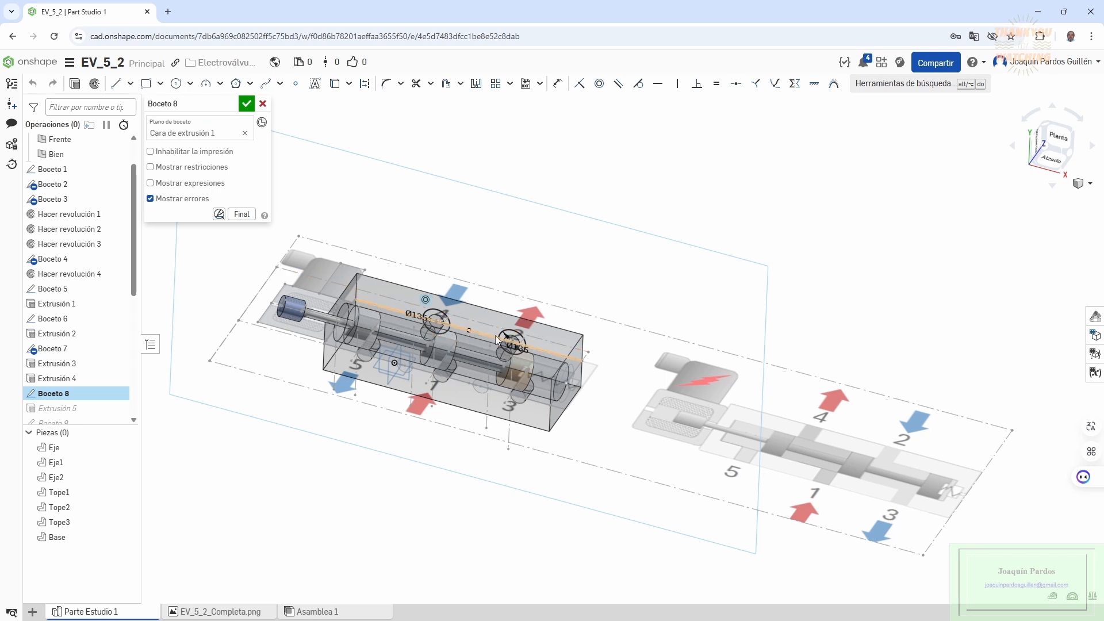
{"action": "double_click", "coordinate": [57, 408]}
{"action": "right_click_drag", "start_coordinate": [313, 431], "coordinate": [328, 385]}
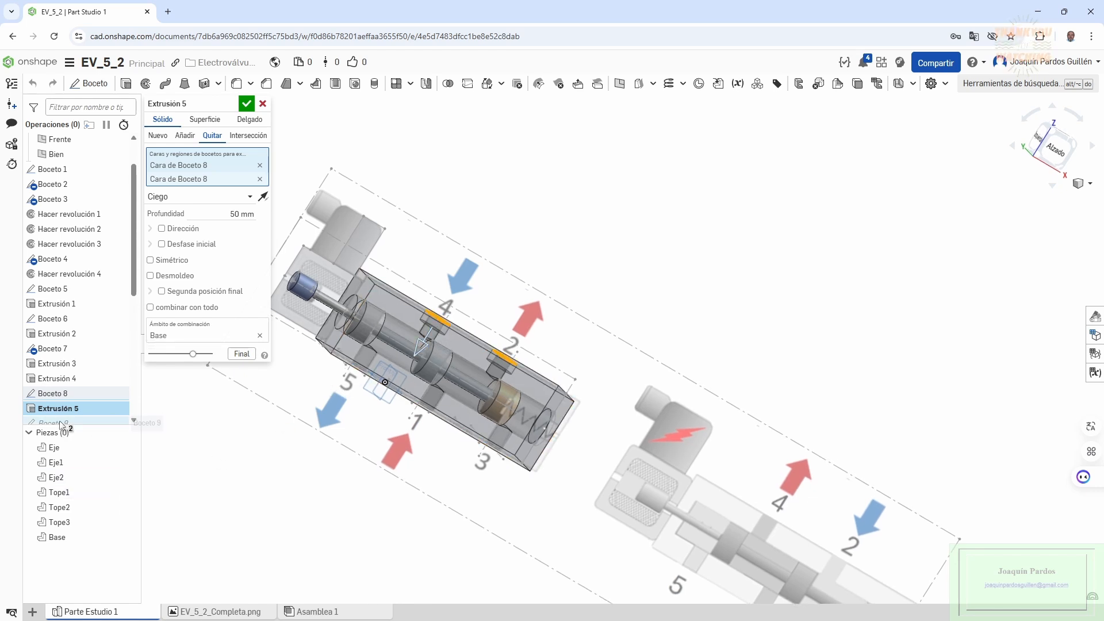
- Review Boceto 9 and Extrusión 6 for the lower port recesses, plus the two-distance Chaflán 1 on all five ports
{"action": "scroll", "coordinate": [92, 397], "scroll_direction": "down", "scroll_amount": 3}
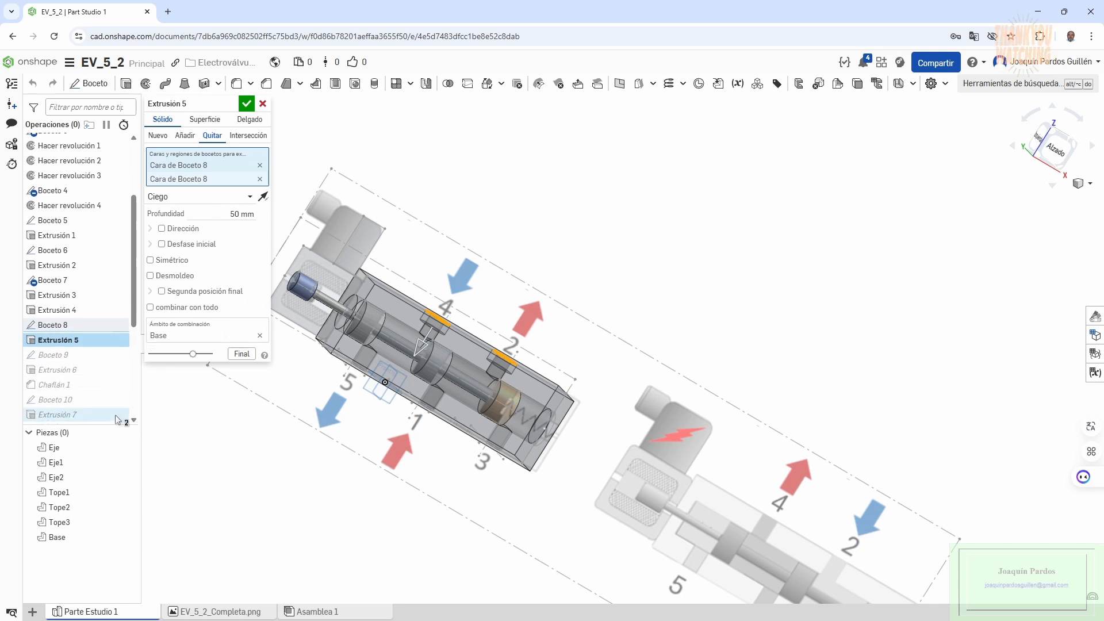
{"action": "double_click", "coordinate": [58, 357]}
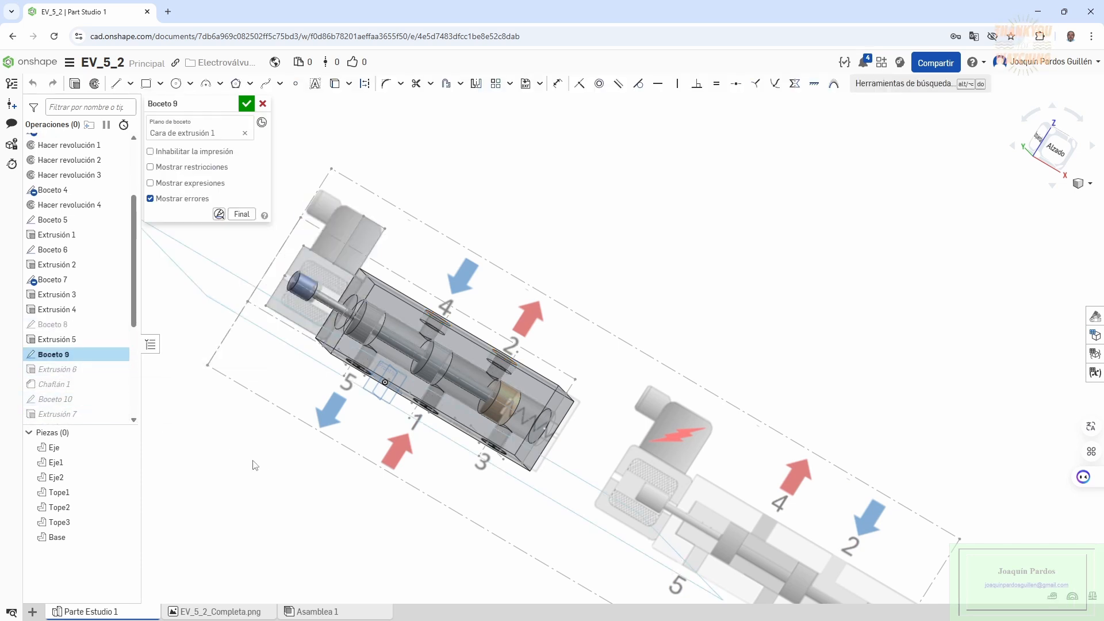
{"action": "right_click_drag", "start_coordinate": [253, 464], "coordinate": [278, 447]}
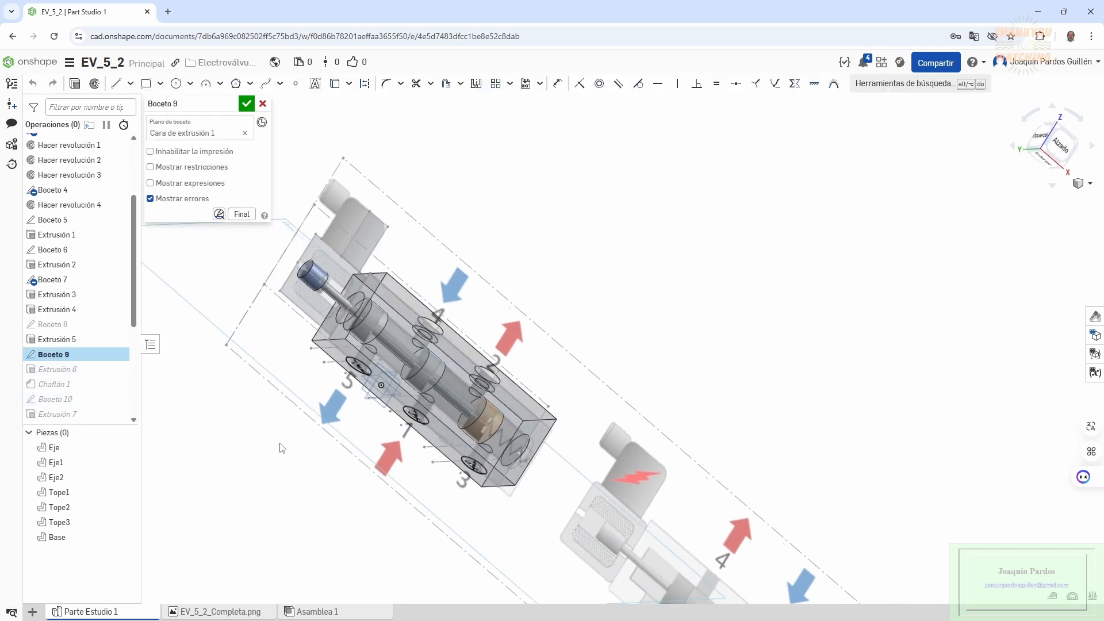
{"action": "double_click", "coordinate": [67, 371]}
{"action": "right_click_drag", "start_coordinate": [300, 424], "coordinate": [295, 433]}
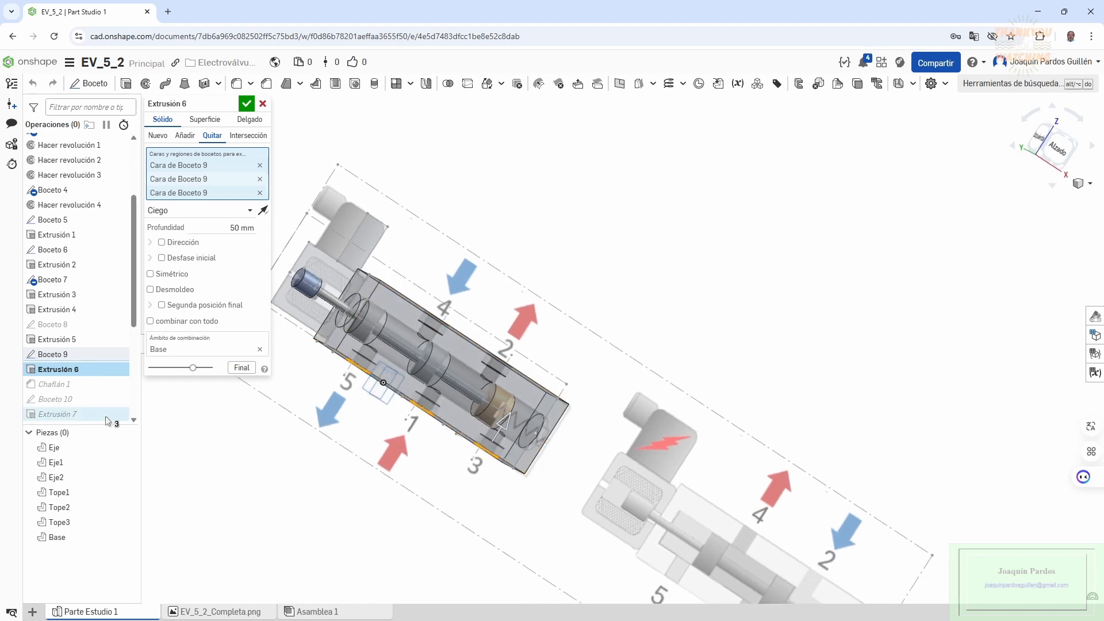
{"action": "double_click", "coordinate": [53, 385]}
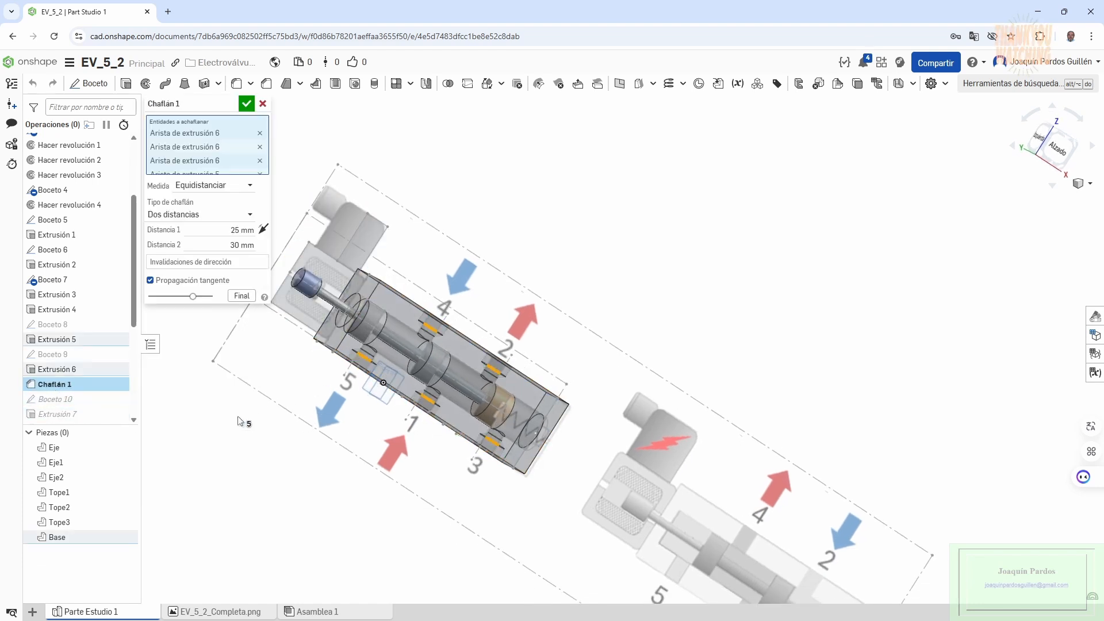
{"action": "mouse_move", "coordinate": [246, 424]}
{"action": "right_mouse_down"}
{"action": "mouse_move", "coordinate": [278, 387]}
{"action": "mouse_move", "coordinate": [231, 430]}
{"action": "right_mouse_up"}
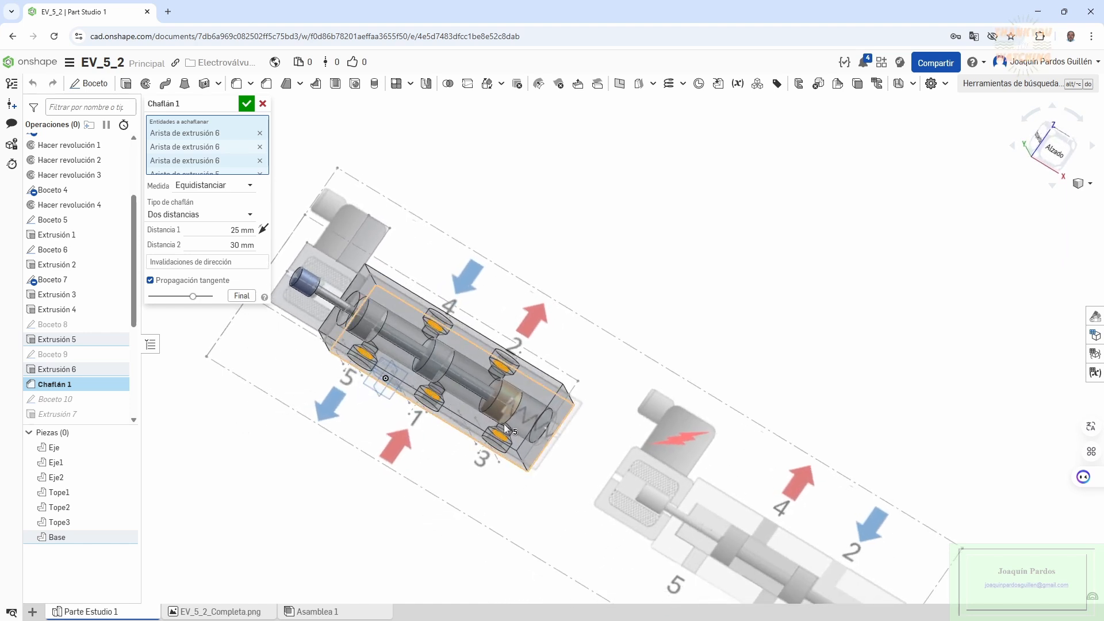
- Examine how Boceto 10, the symmetric Extrusión 7 and the edge rounding Redondeo 1 form the Base2 part
{"action": "double_click", "coordinate": [58, 399]}
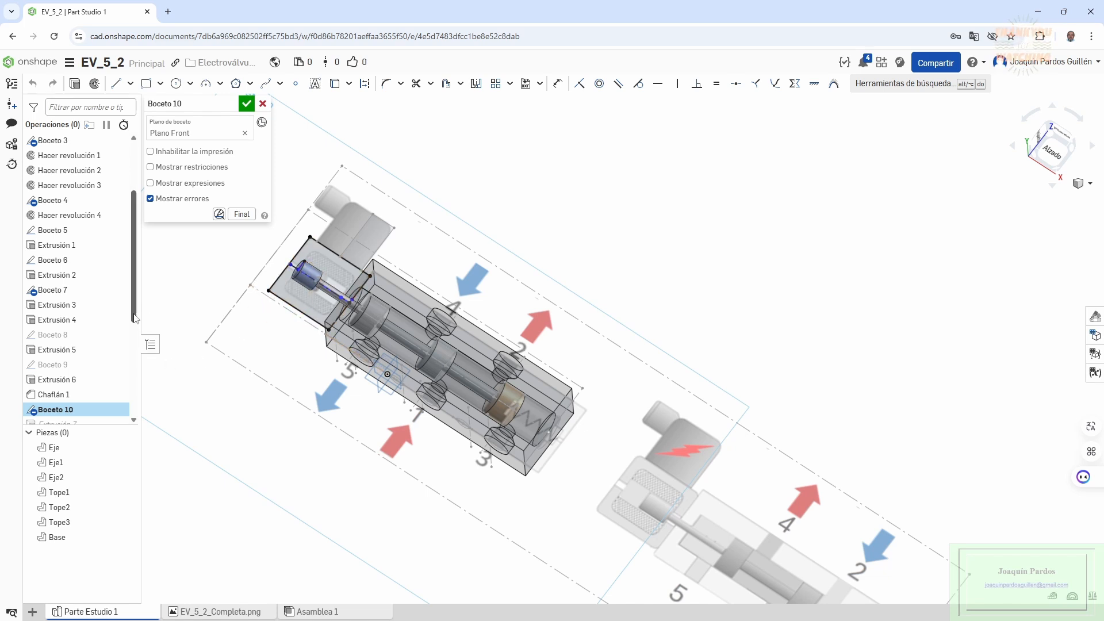
{"action": "left_click_drag", "start_coordinate": [132, 317], "coordinate": [132, 355]}
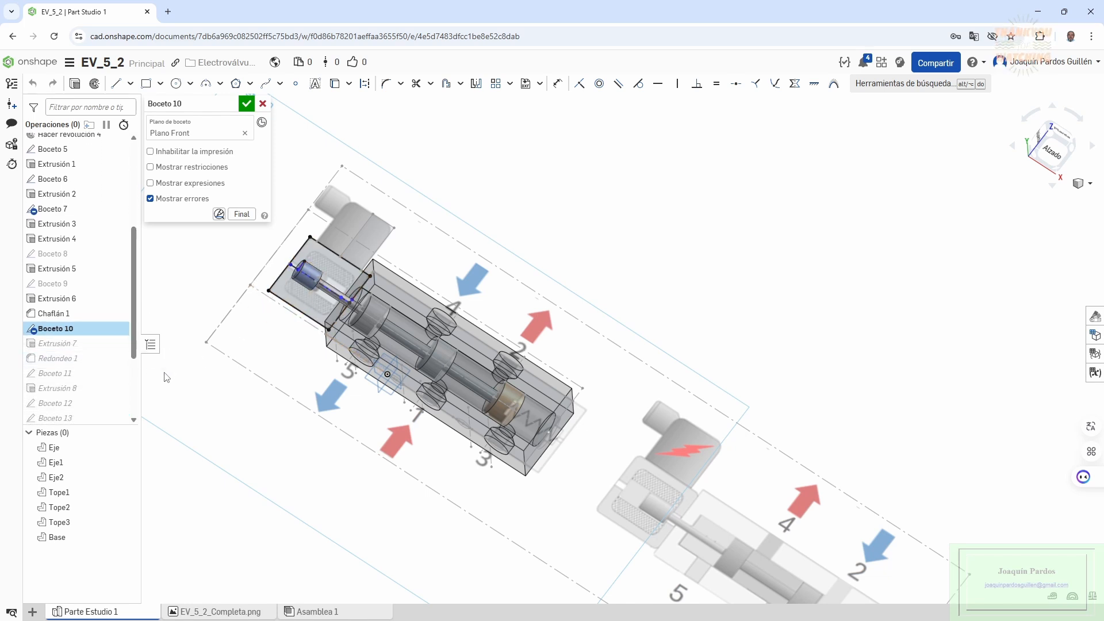
{"action": "double_click", "coordinate": [63, 346]}
{"action": "mouse_move", "coordinate": [218, 390]}
{"action": "right_mouse_down"}
{"action": "mouse_move", "coordinate": [220, 430]}
{"action": "mouse_move", "coordinate": [253, 333]}
{"action": "right_mouse_up"}
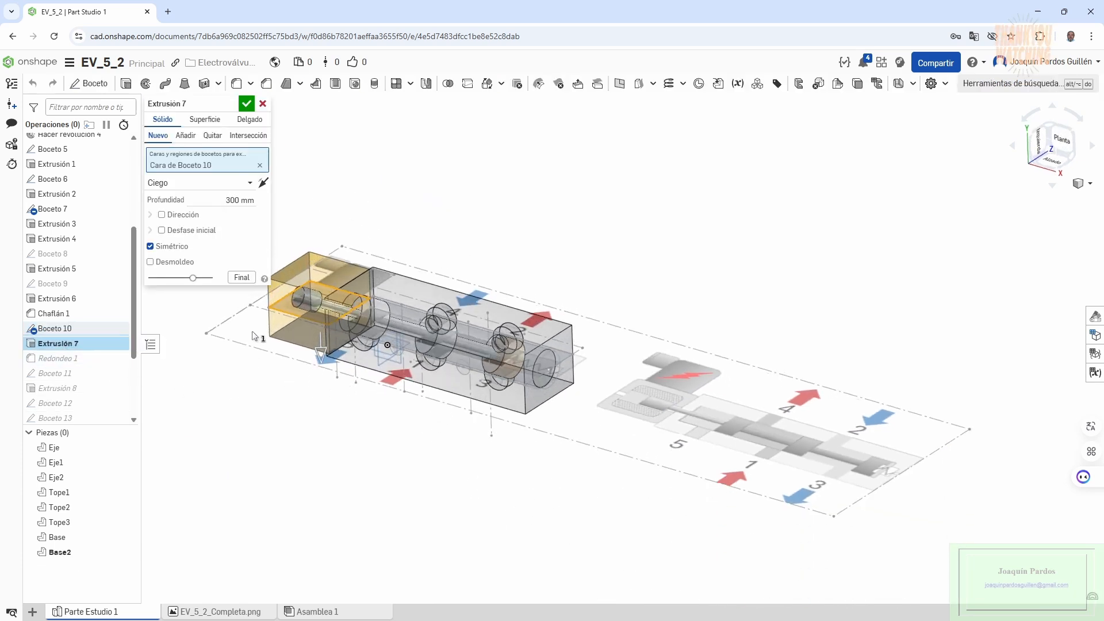
{"action": "double_click", "coordinate": [60, 361]}
{"action": "right_click_drag", "start_coordinate": [224, 419], "coordinate": [240, 387]}
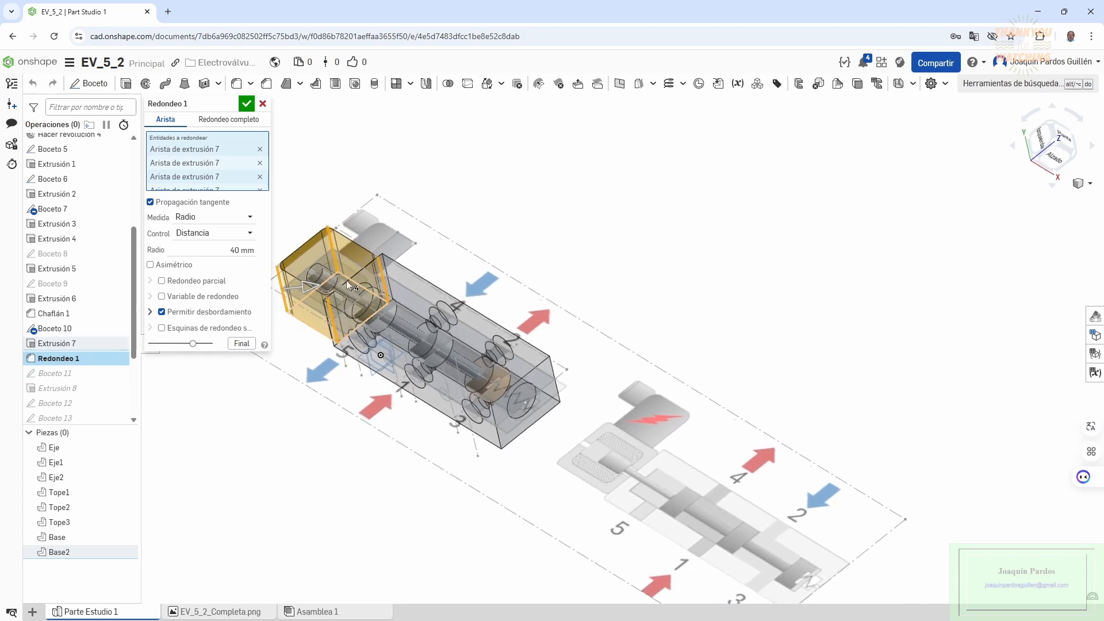
- Inspect Boceto 11 on the end face of Base2 and Extrusión 8, which cuts the shaft hole through it
{"action": "double_click", "coordinate": [58, 374]}
{"action": "mouse_move", "coordinate": [246, 417]}
{"action": "right_mouse_down"}
{"action": "mouse_move", "coordinate": [208, 447]}
{"action": "mouse_move", "coordinate": [217, 454]}
{"action": "mouse_move", "coordinate": [227, 386]}
{"action": "mouse_move", "coordinate": [241, 375]}
{"action": "mouse_move", "coordinate": [280, 379]}
{"action": "mouse_move", "coordinate": [280, 394]}
{"action": "right_mouse_up"}
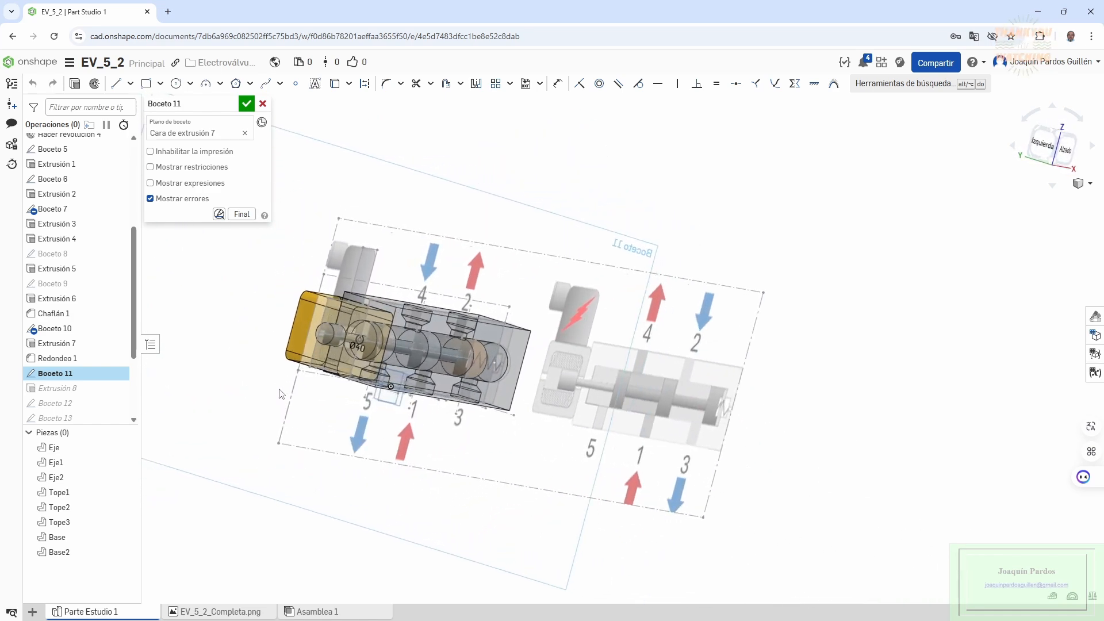
{"action": "scroll", "coordinate": [347, 338], "scroll_direction": "up", "scroll_amount": 5}
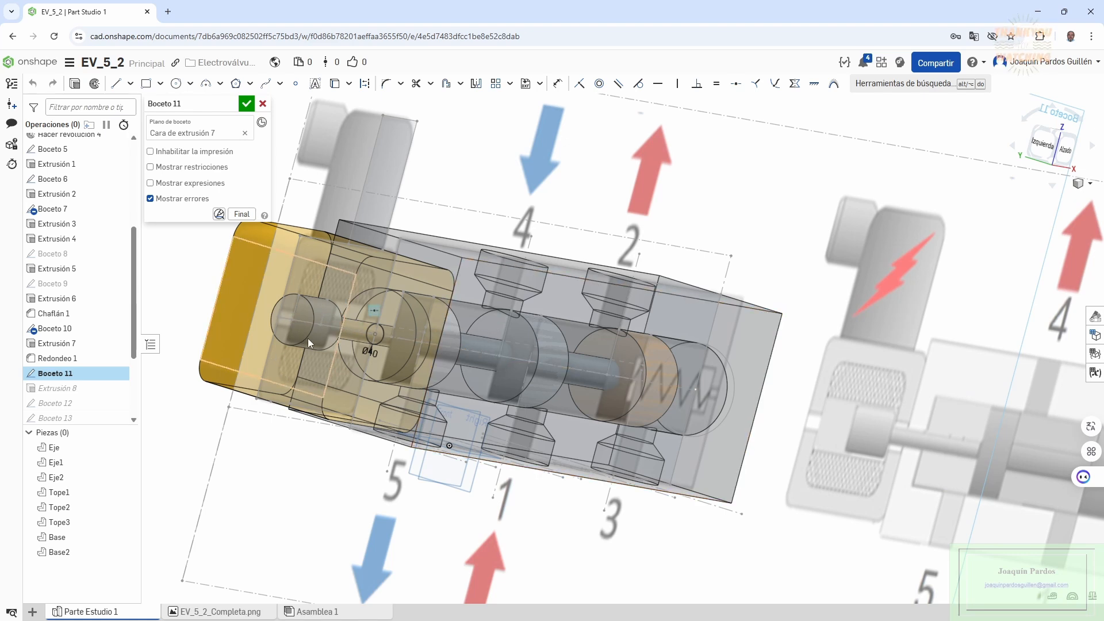
{"action": "double_click", "coordinate": [58, 388]}
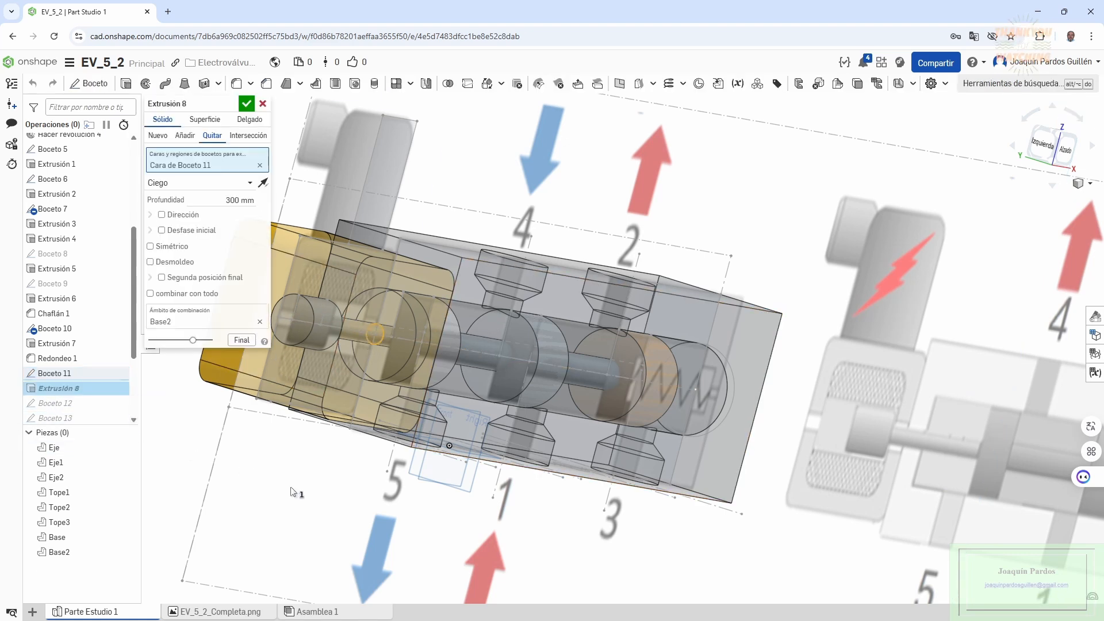
{"action": "scroll", "coordinate": [299, 501], "scroll_direction": "down", "scroll_amount": 4}
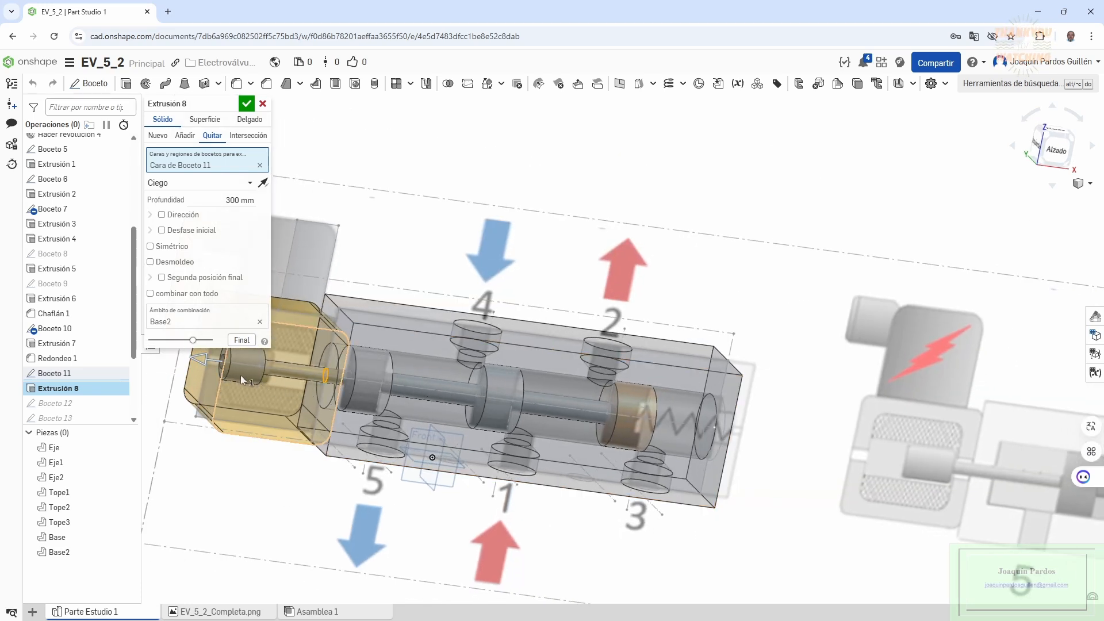
- Review Boceto 12 and Boceto 13 on Base2, and Extrusión 9, the offset cut that makes room for the plunger
{"action": "double_click", "coordinate": [57, 404]}
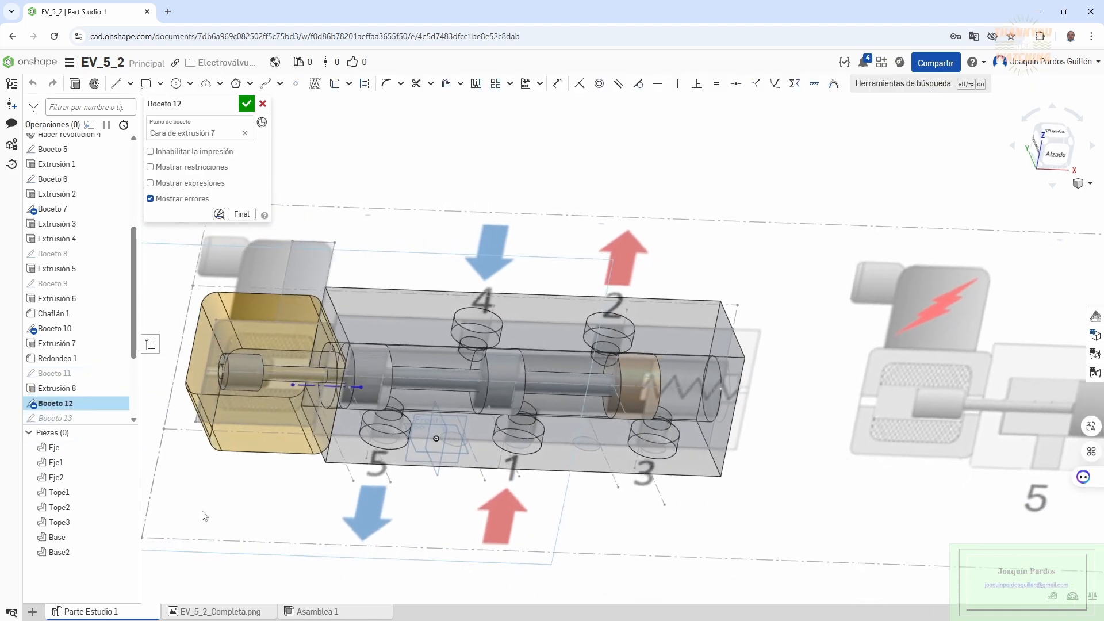
{"action": "right_click_drag", "start_coordinate": [187, 535], "coordinate": [219, 457]}
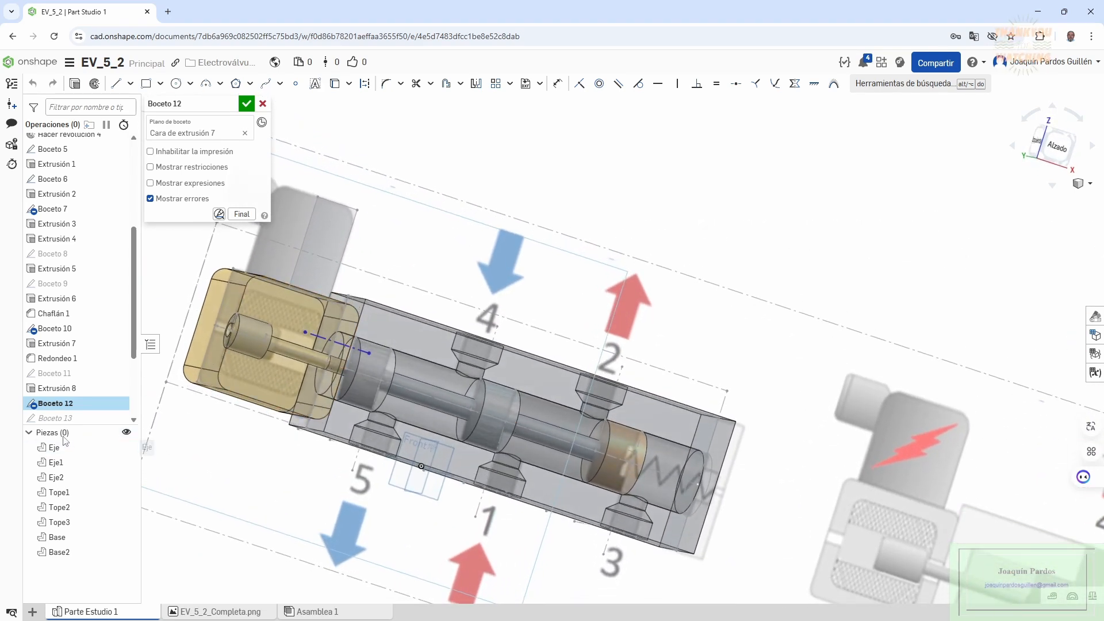
{"action": "double_click", "coordinate": [56, 418]}
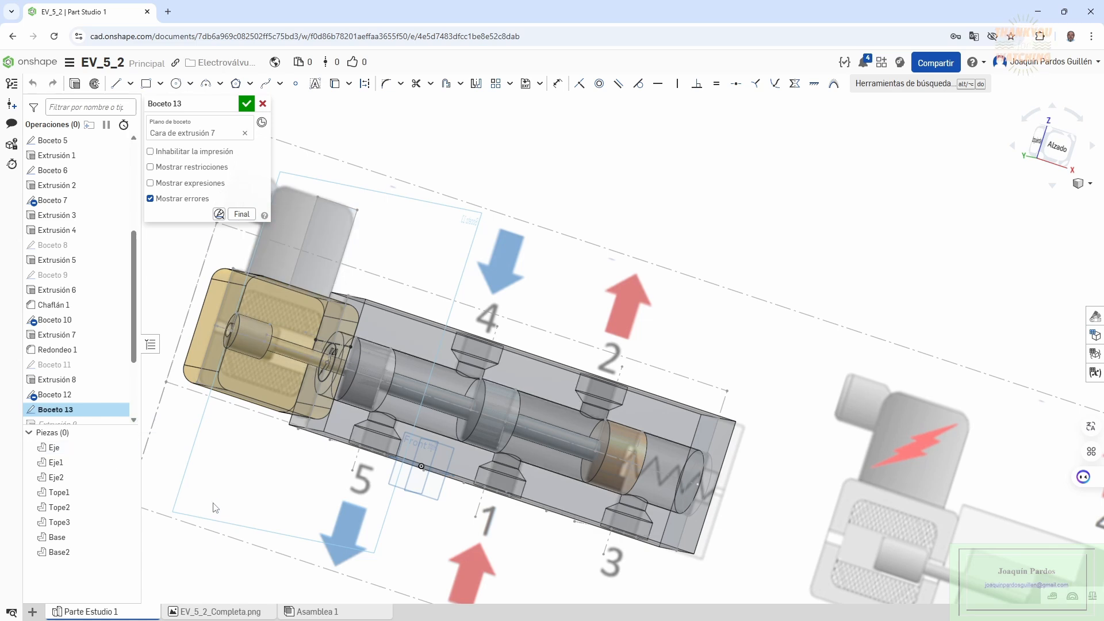
{"action": "mouse_move", "coordinate": [214, 508]}
{"action": "right_mouse_down"}
{"action": "mouse_move", "coordinate": [238, 517]}
{"action": "mouse_move", "coordinate": [318, 409]}
{"action": "right_mouse_up"}
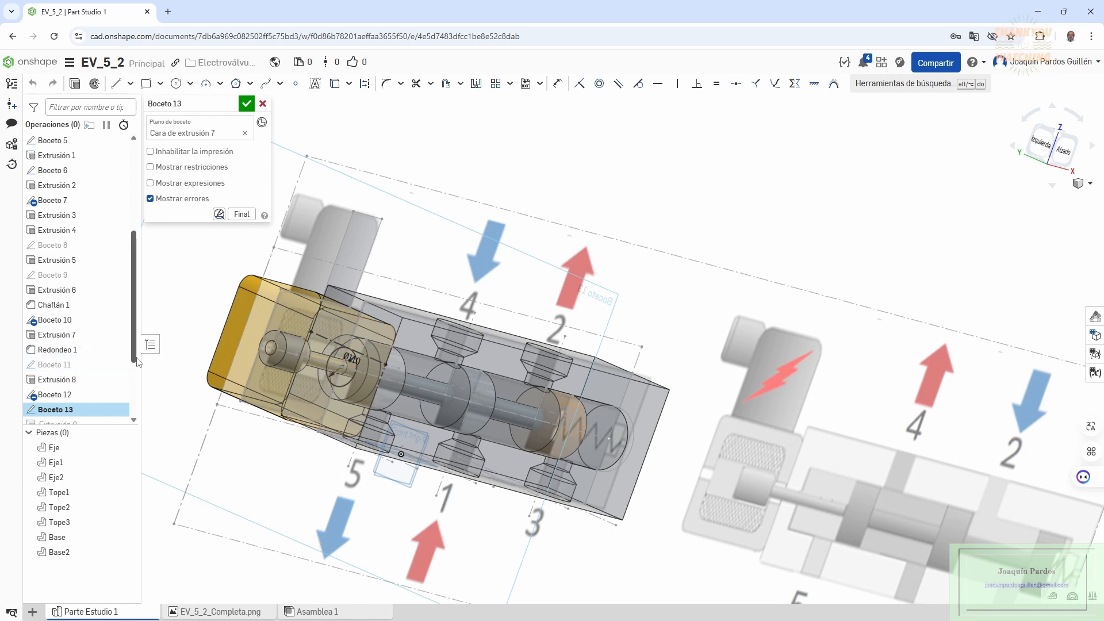
{"action": "scroll", "coordinate": [132, 361], "scroll_direction": "down", "scroll_amount": 3}
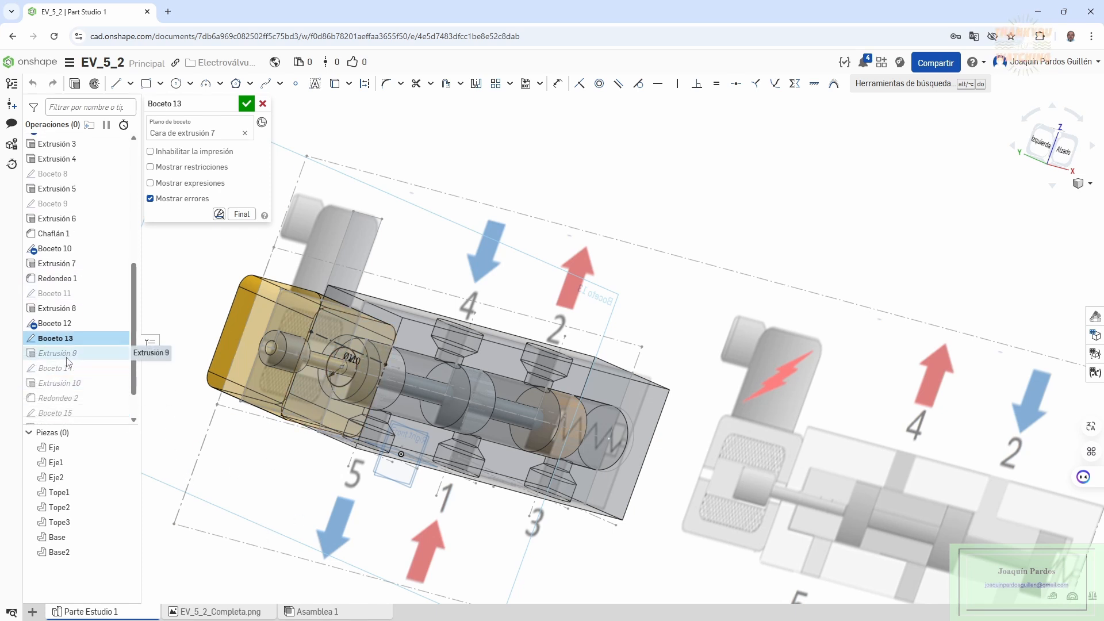
{"action": "double_click", "coordinate": [57, 353]}
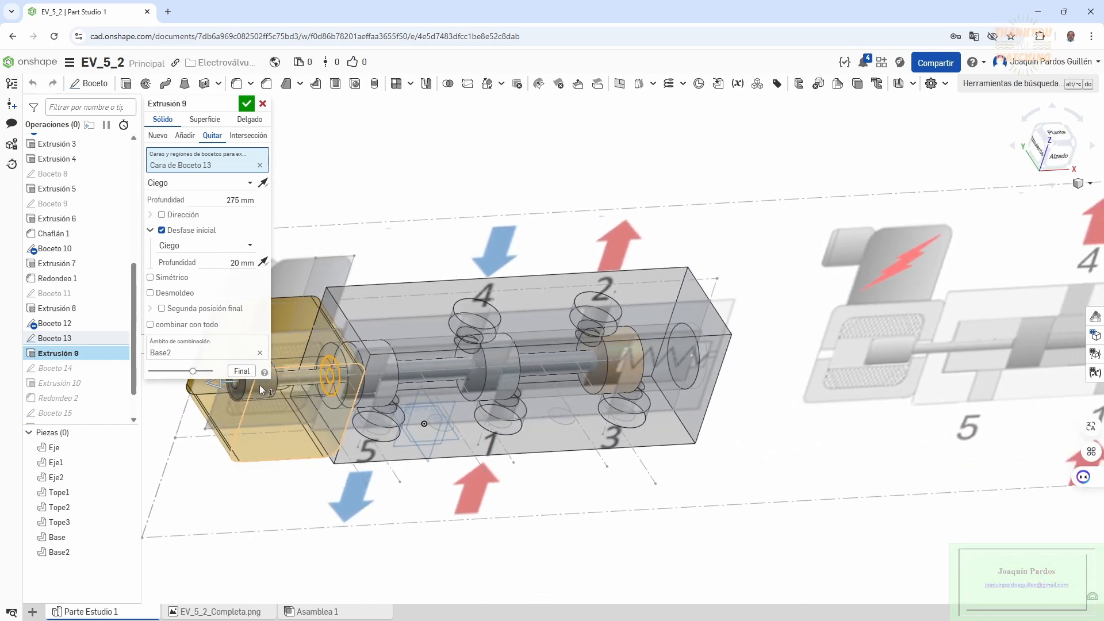
{"action": "mouse_move", "coordinate": [291, 471]}
{"action": "right_mouse_down"}
{"action": "mouse_move", "coordinate": [261, 488]}
{"action": "mouse_move", "coordinate": [277, 474]}
{"action": "right_mouse_up"}
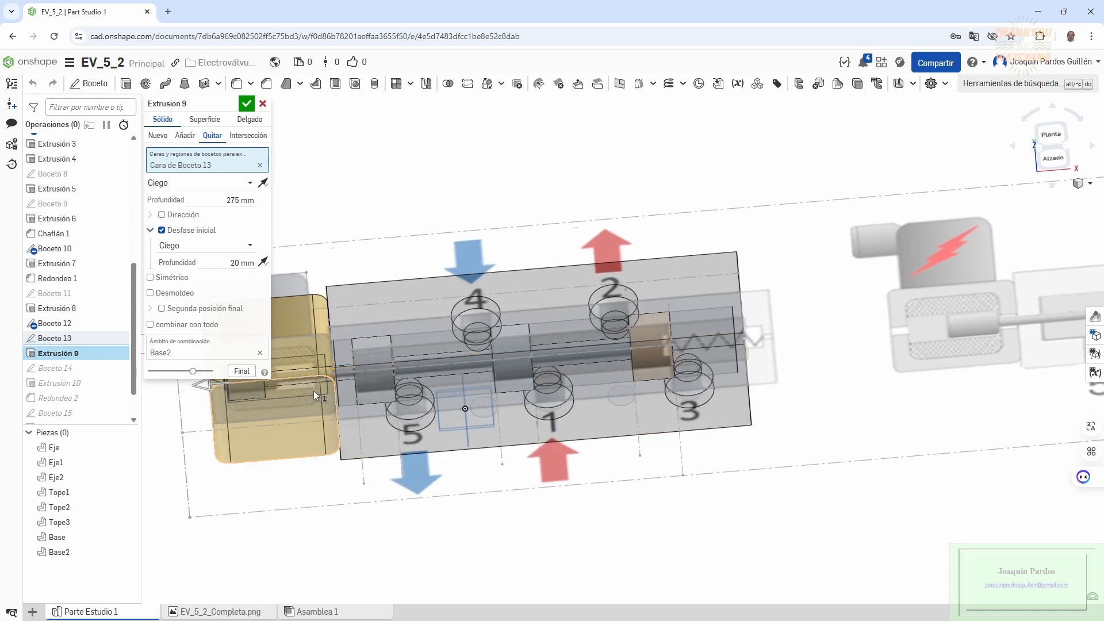
{"action": "right_click_drag", "start_coordinate": [323, 505], "coordinate": [277, 424]}
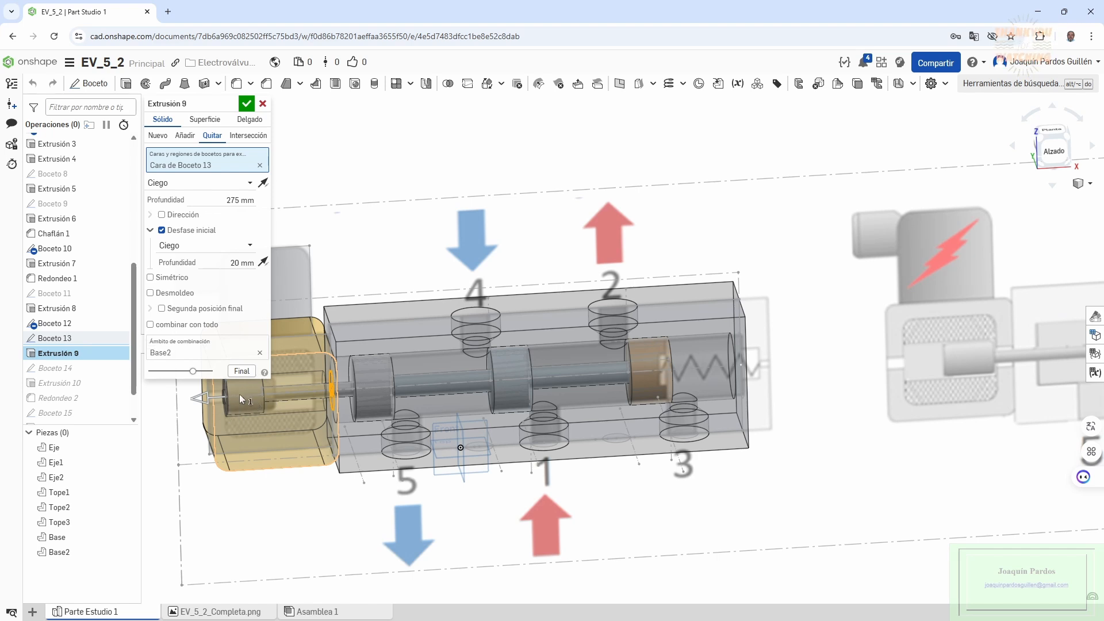
- Review Boceto 14 on top of Base2, Extrusión 10 for the upright Conector cylinder, and its edge rounding Redondeo 2
{"action": "double_click", "coordinate": [64, 372]}
{"action": "right_click_drag", "start_coordinate": [236, 522], "coordinate": [233, 541]}
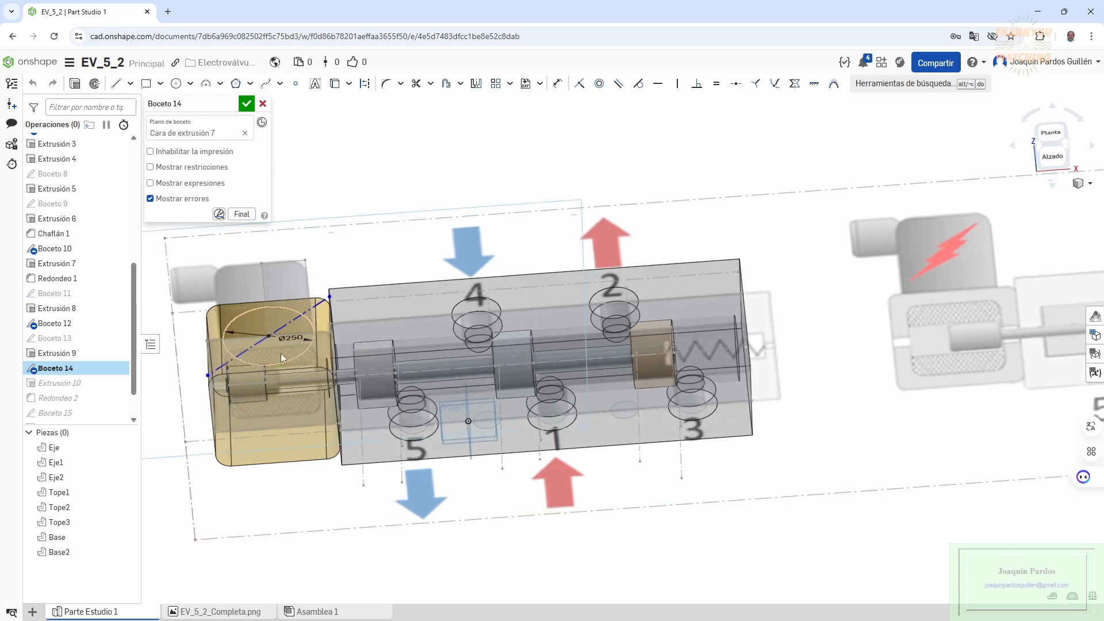
{"action": "right_click_drag", "start_coordinate": [250, 285], "coordinate": [277, 258]}
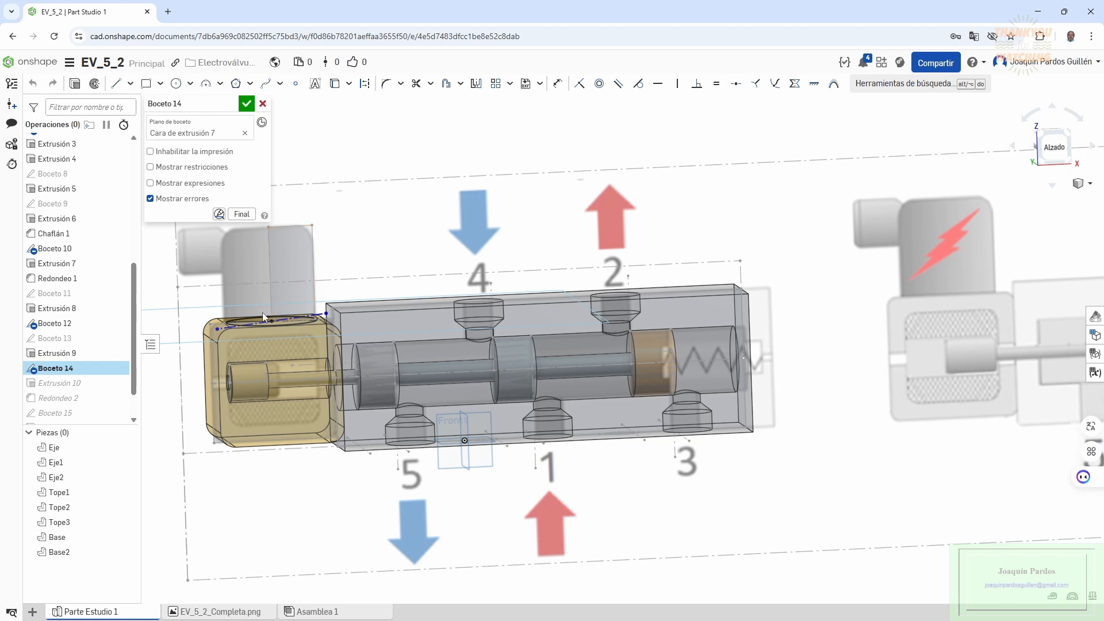
{"action": "double_click", "coordinate": [53, 388]}
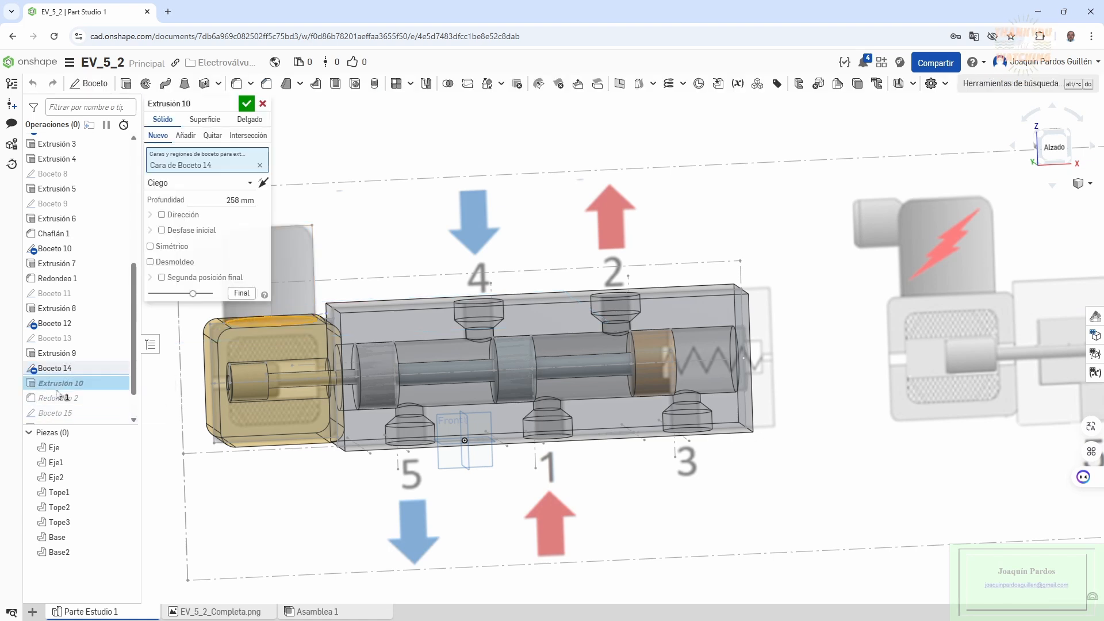
{"action": "middle_click_drag", "start_coordinate": [264, 386], "coordinate": [376, 410]}
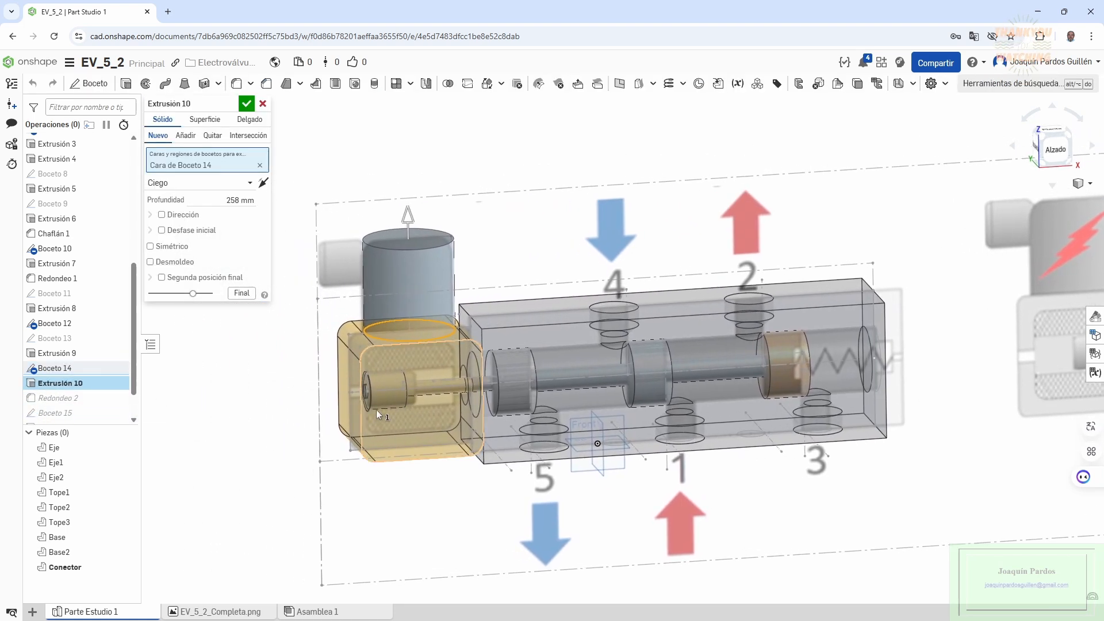
{"action": "double_click", "coordinate": [65, 401]}
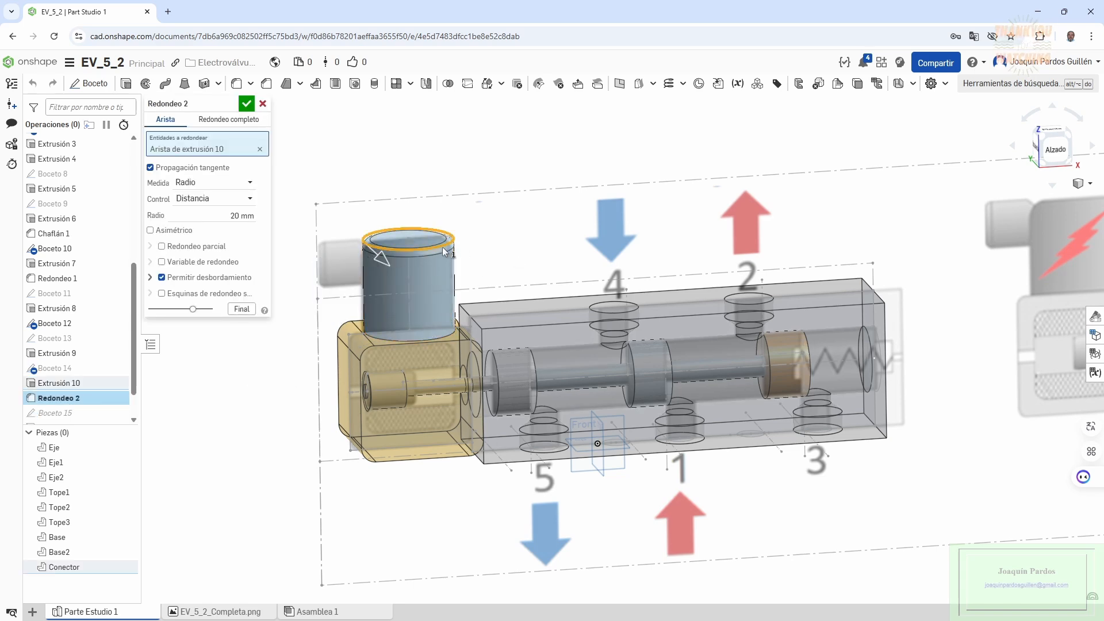
- Examine Boceto 15, the offset Extrusión 11 that adds the connector's side outlet, and Redondeo 3 on its end edge
{"action": "double_click", "coordinate": [60, 414]}
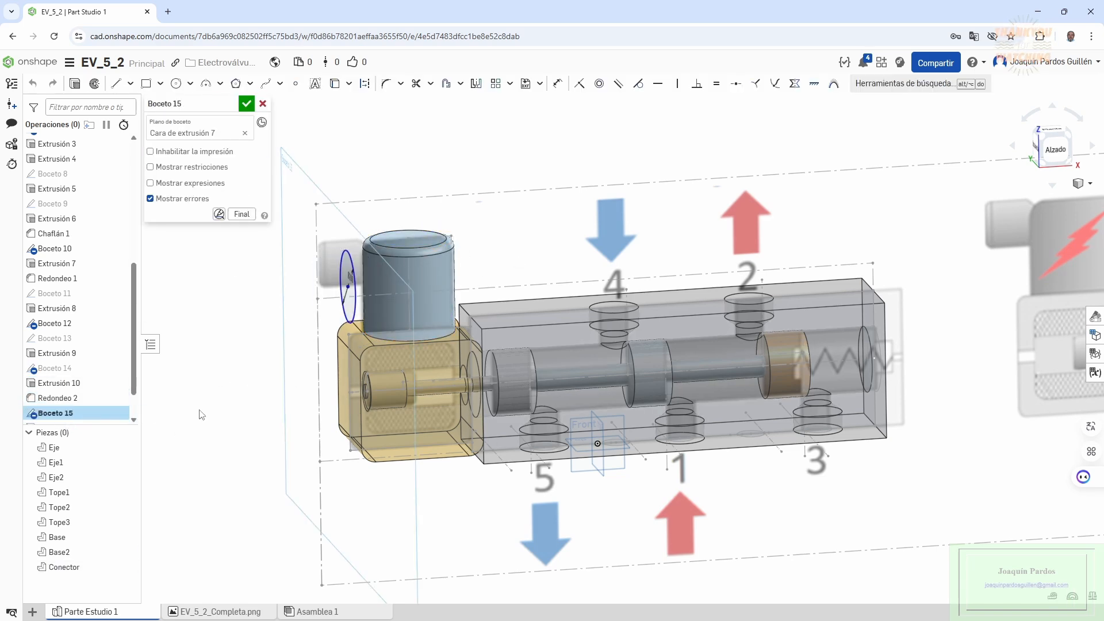
{"action": "key", "text": "n"}
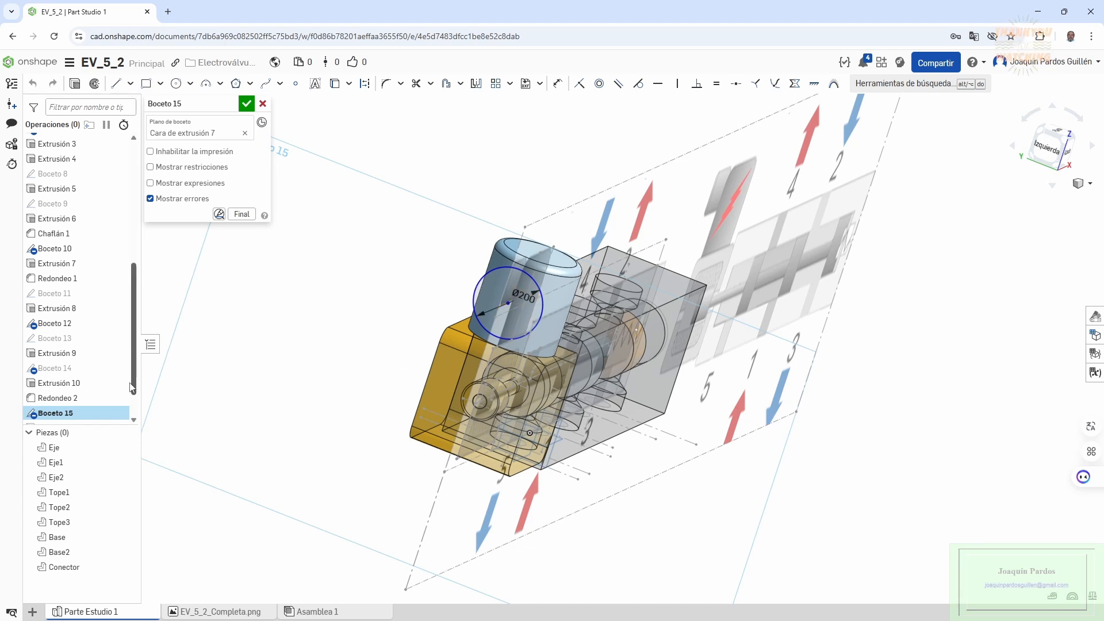
{"action": "scroll", "coordinate": [77, 397], "scroll_direction": "down", "scroll_amount": 2}
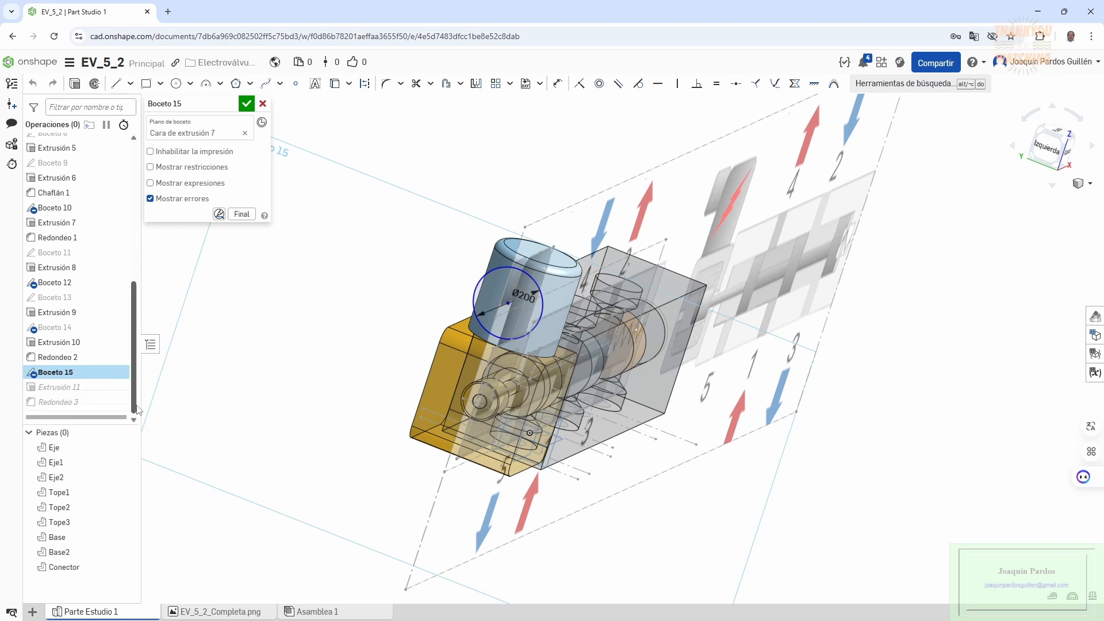
{"action": "double_click", "coordinate": [73, 390]}
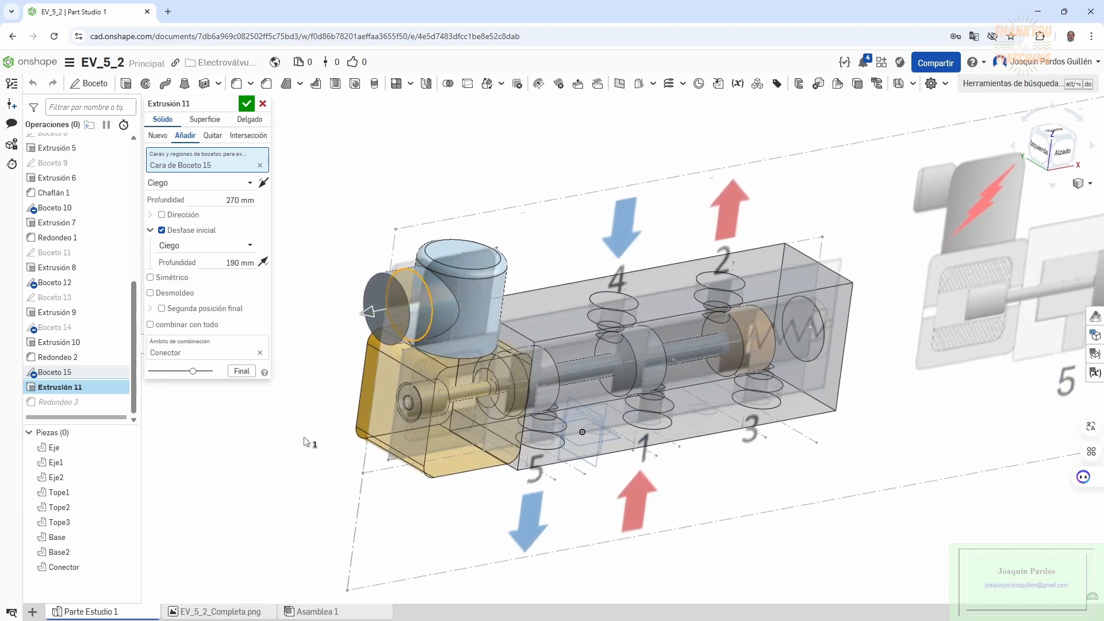
{"action": "double_click", "coordinate": [54, 403]}
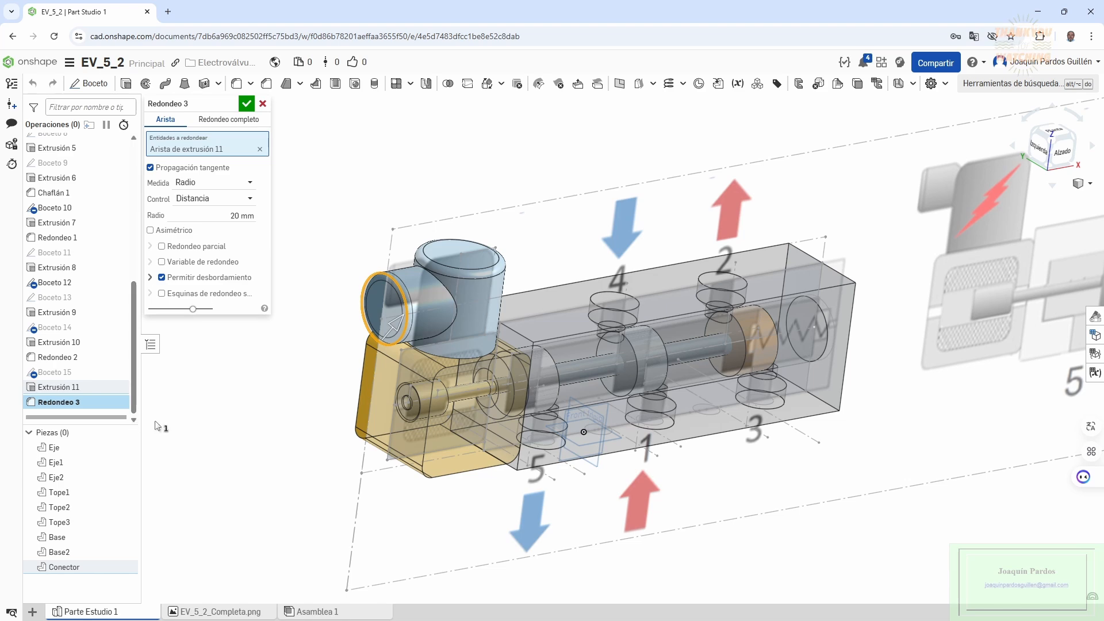
{"action": "key", "text": "shift+1"}
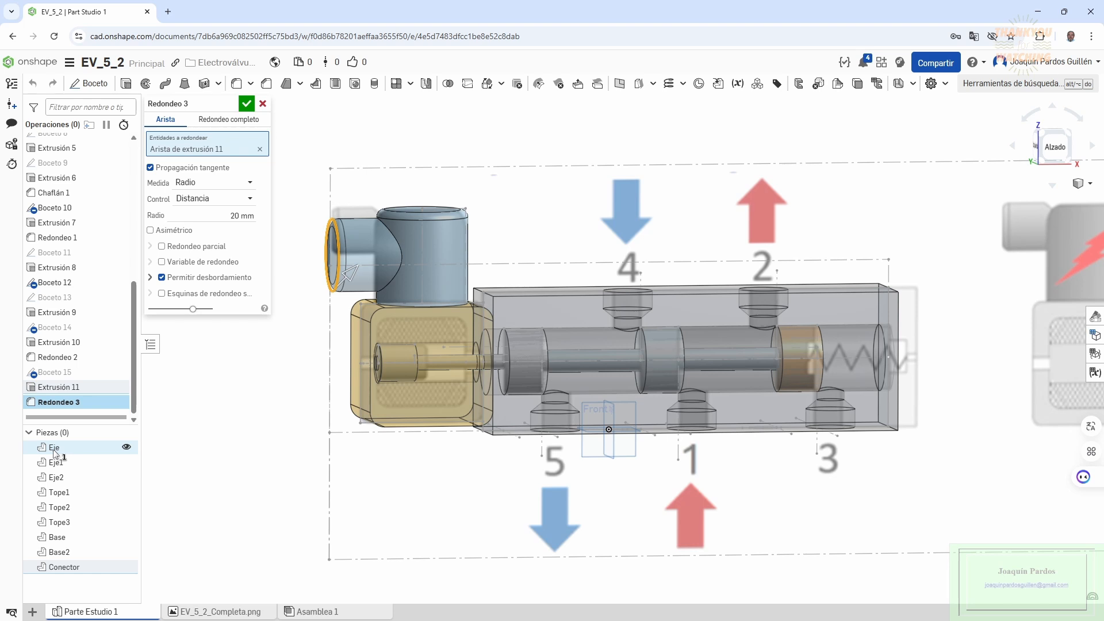
{"action": "left_click", "coordinate": [263, 103]}
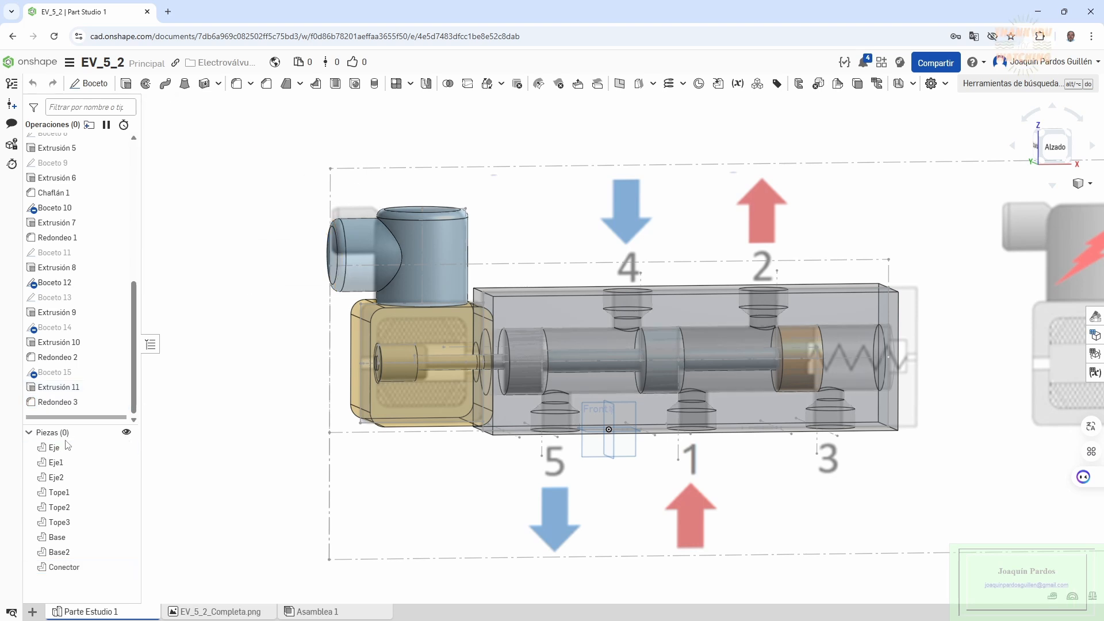
- Identify the shaft parts Eje, Eje1 and Eje2 in the model by highlighting each one
{"action": "left_click", "coordinate": [86, 447]}
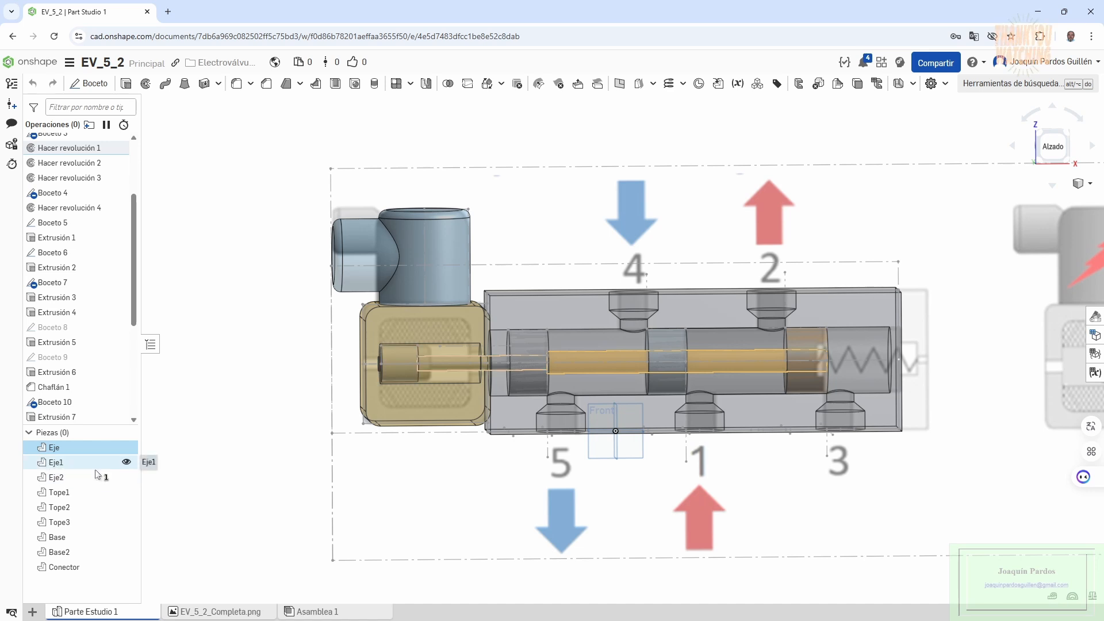
{"action": "left_click", "coordinate": [197, 483]}
{"action": "left_click", "coordinate": [56, 466]}
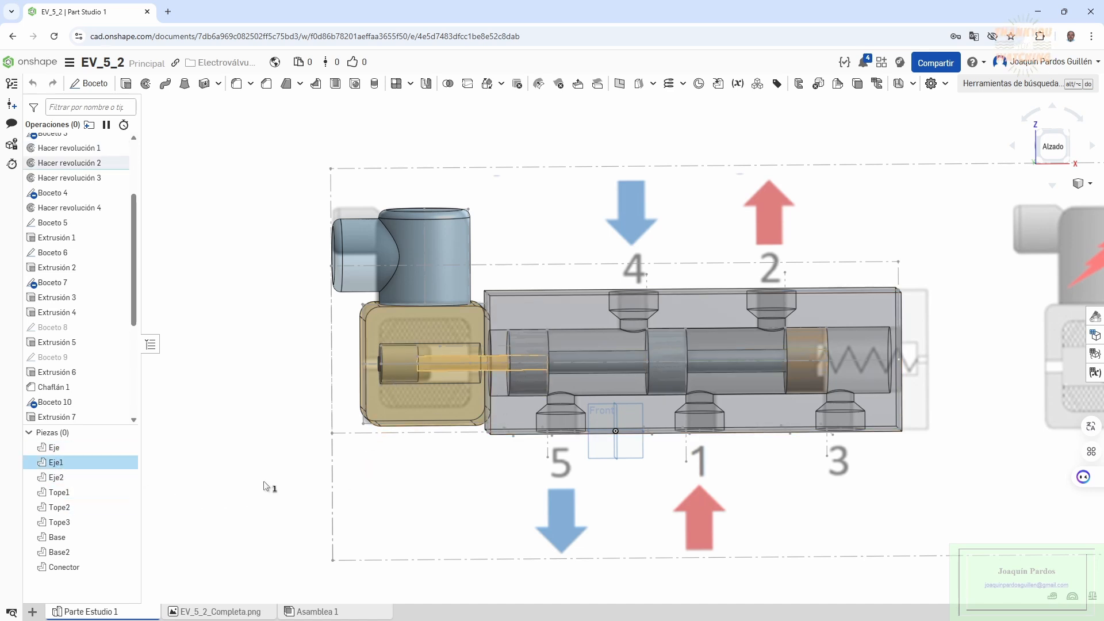
{"action": "left_click", "coordinate": [130, 476]}
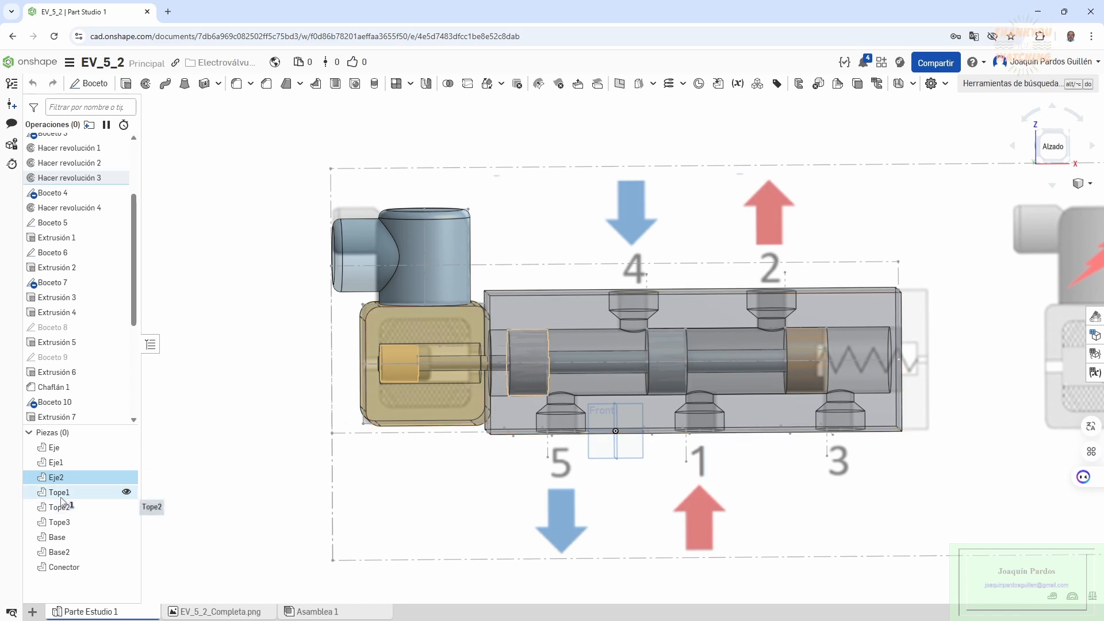
{"action": "left_click", "coordinate": [229, 500]}
- Identify the spool stops Tope1, Tope2 and Tope3 in the model by highlighting them one after another
{"action": "left_click", "coordinate": [58, 492]}
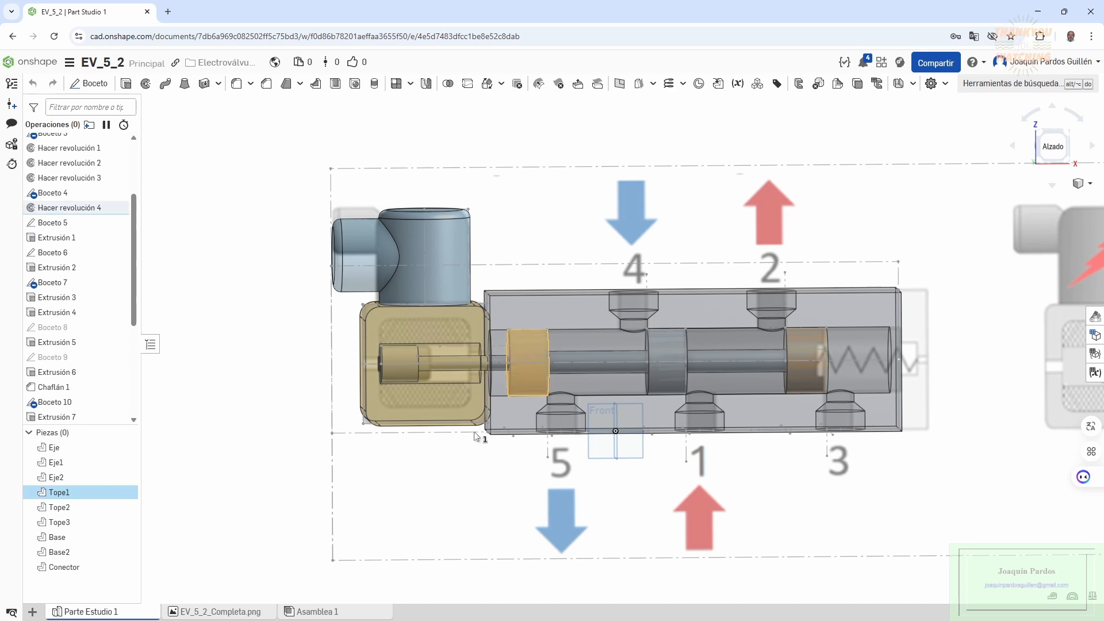
{"action": "left_click", "coordinate": [59, 507]}
{"action": "left_click", "coordinate": [230, 522]}
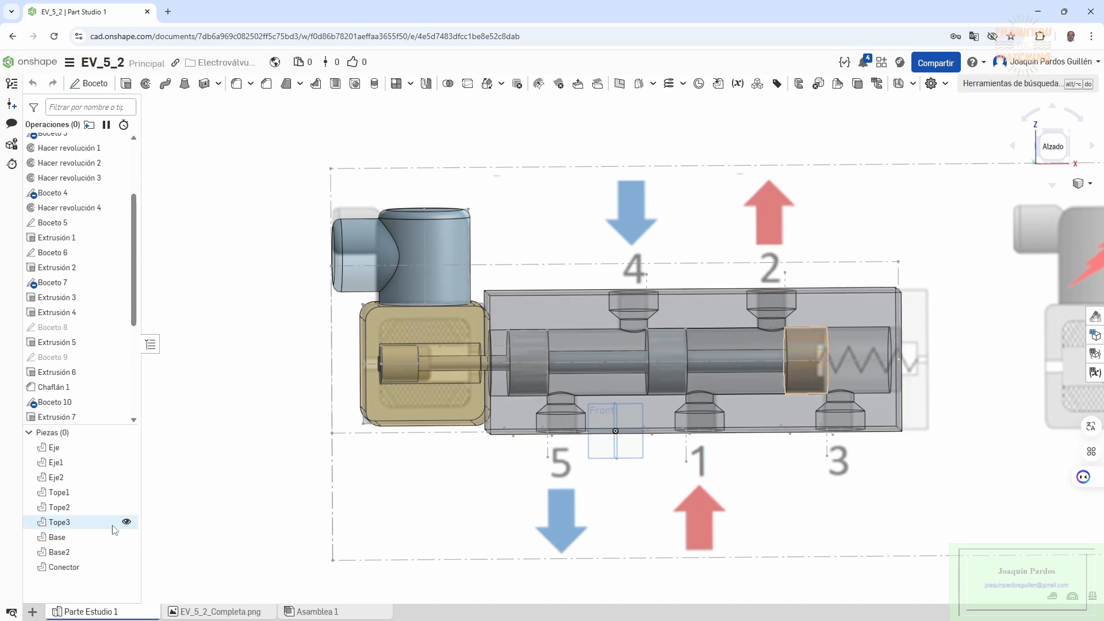
- Identify the Base, Base2 and Conector parts in the model by highlighting each one
{"action": "left_click", "coordinate": [58, 539]}
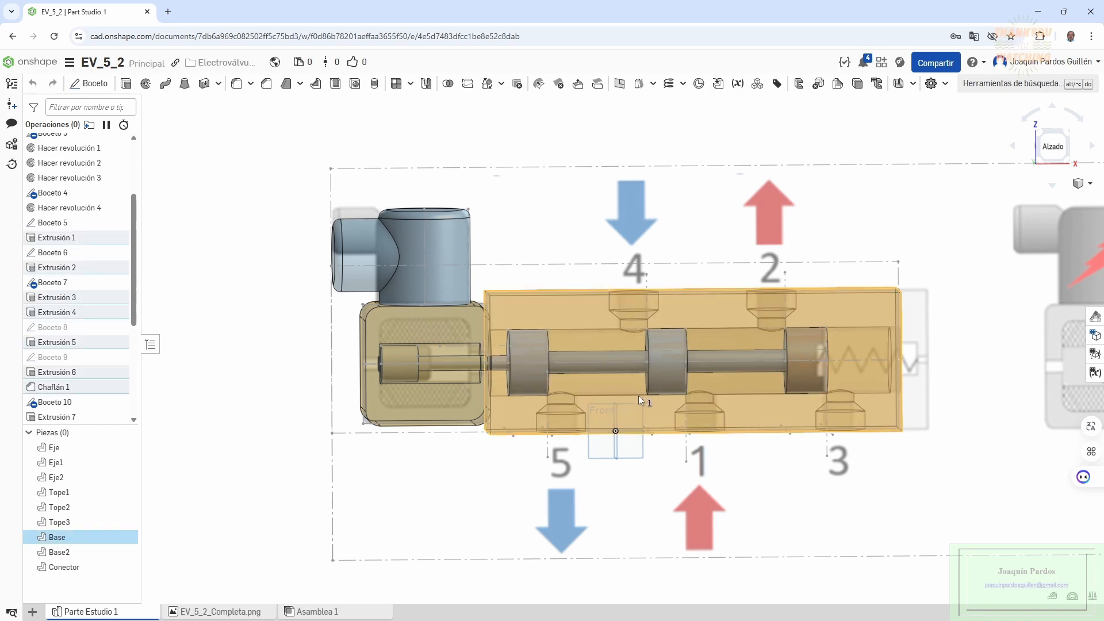
{"action": "mouse_move", "coordinate": [638, 395]}
{"action": "right_mouse_down"}
{"action": "mouse_move", "coordinate": [633, 440]}
{"action": "mouse_move", "coordinate": [644, 398]}
{"action": "right_mouse_up"}
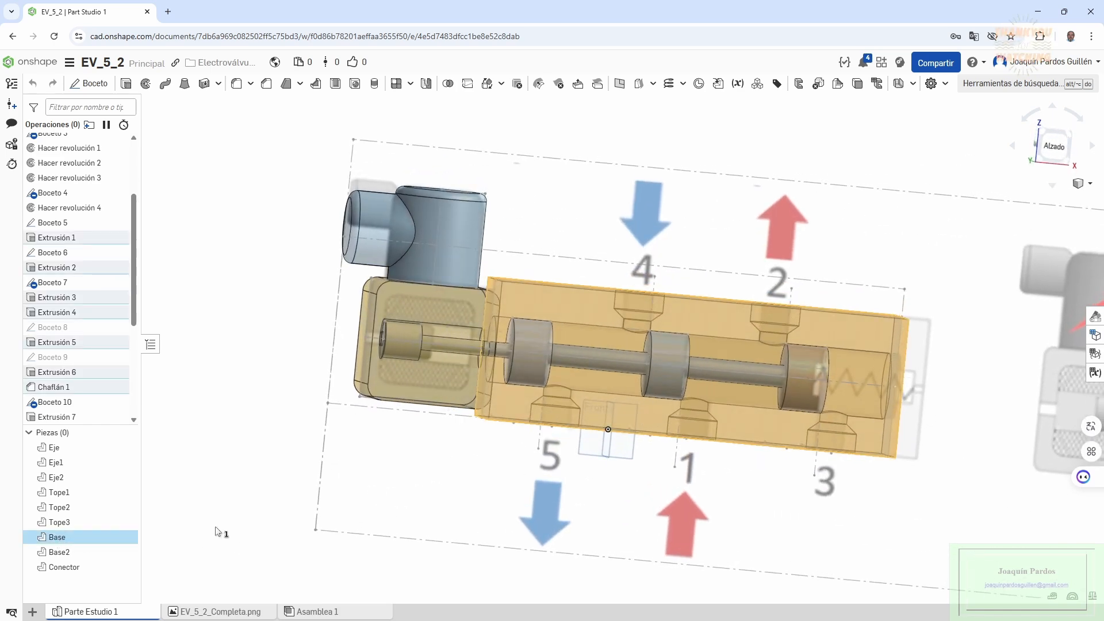
{"action": "left_click", "coordinate": [53, 553]}
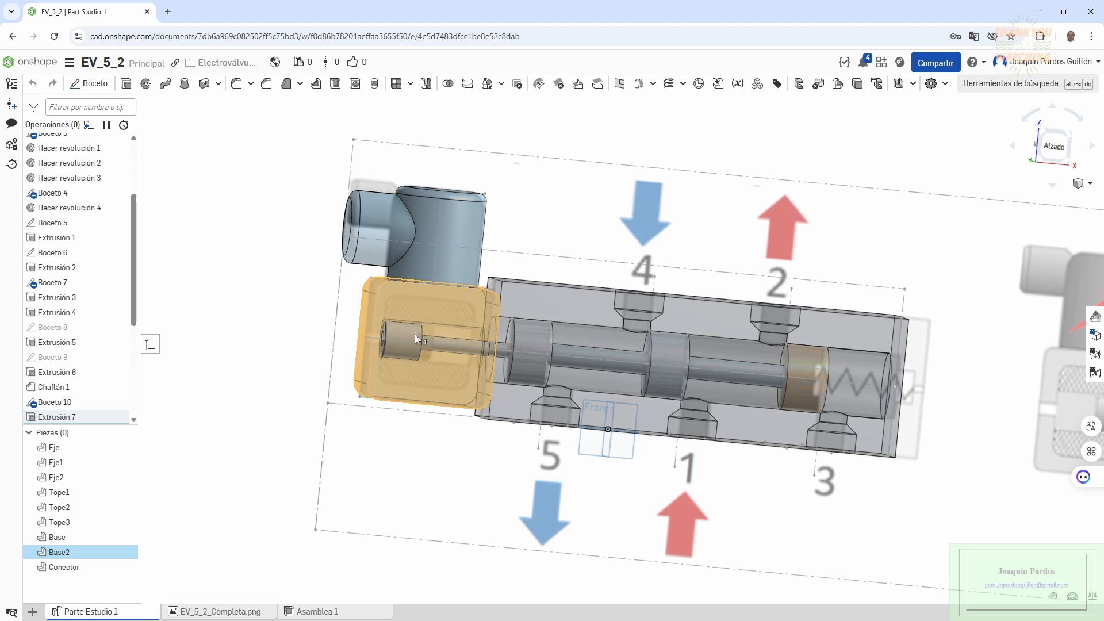
{"action": "left_click", "coordinate": [201, 519]}
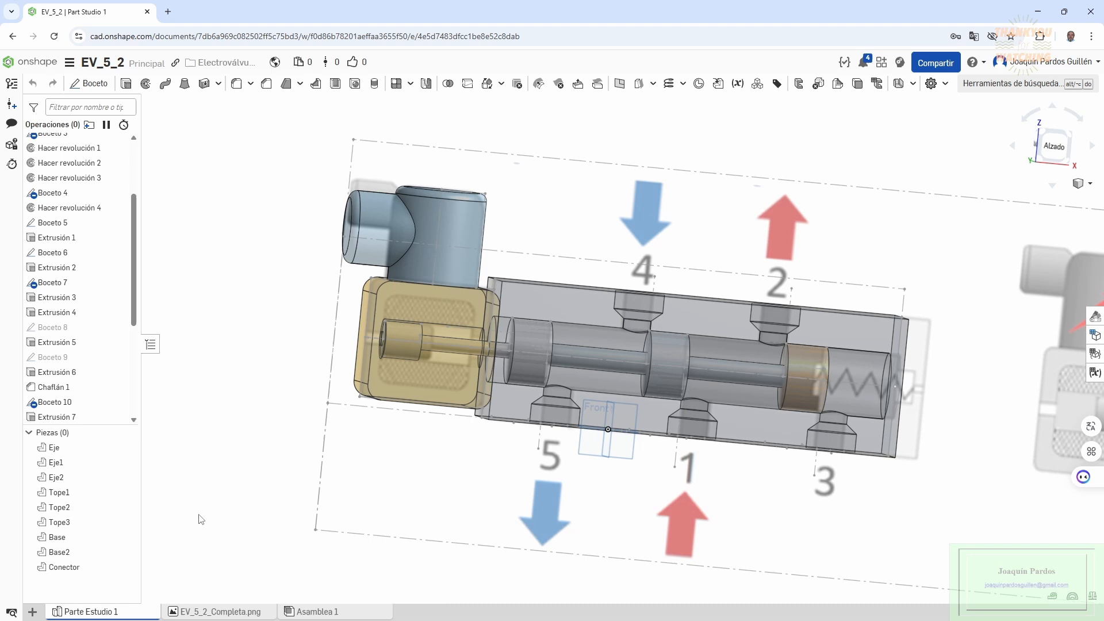
{"action": "left_click", "coordinate": [64, 567]}
{"action": "left_click", "coordinate": [210, 480]}
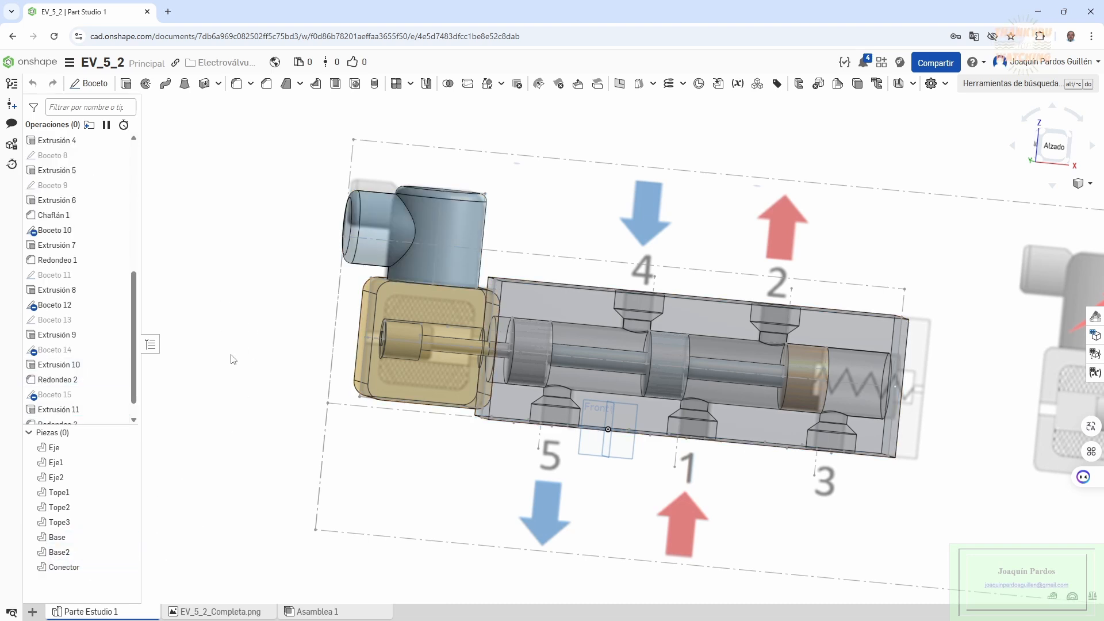
- Open the export options for the Eje part and leave them without exporting
{"action": "scroll", "coordinate": [255, 338], "scroll_direction": "down", "scroll_amount": 5}
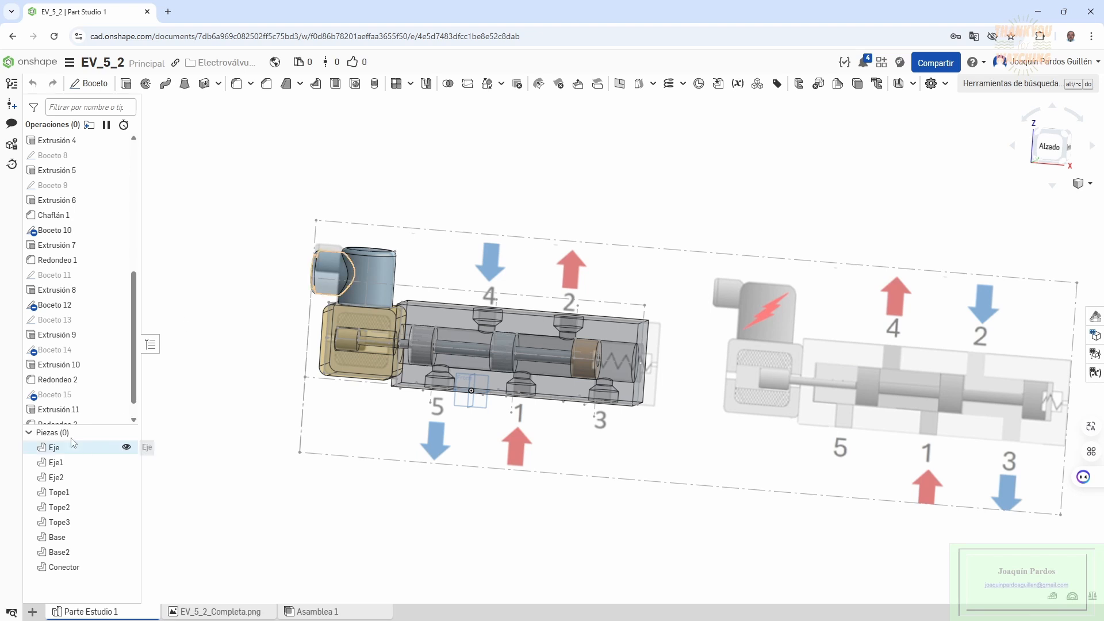
{"action": "left_click", "coordinate": [55, 449]}
{"action": "right_click", "coordinate": [54, 449]}
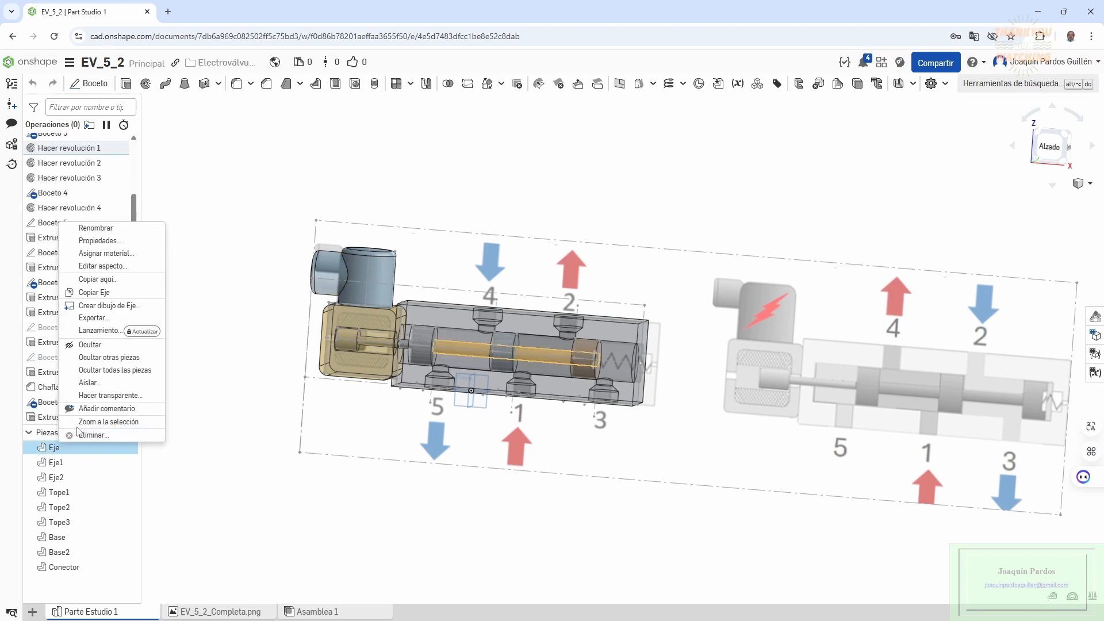
{"action": "left_click", "coordinate": [93, 318]}
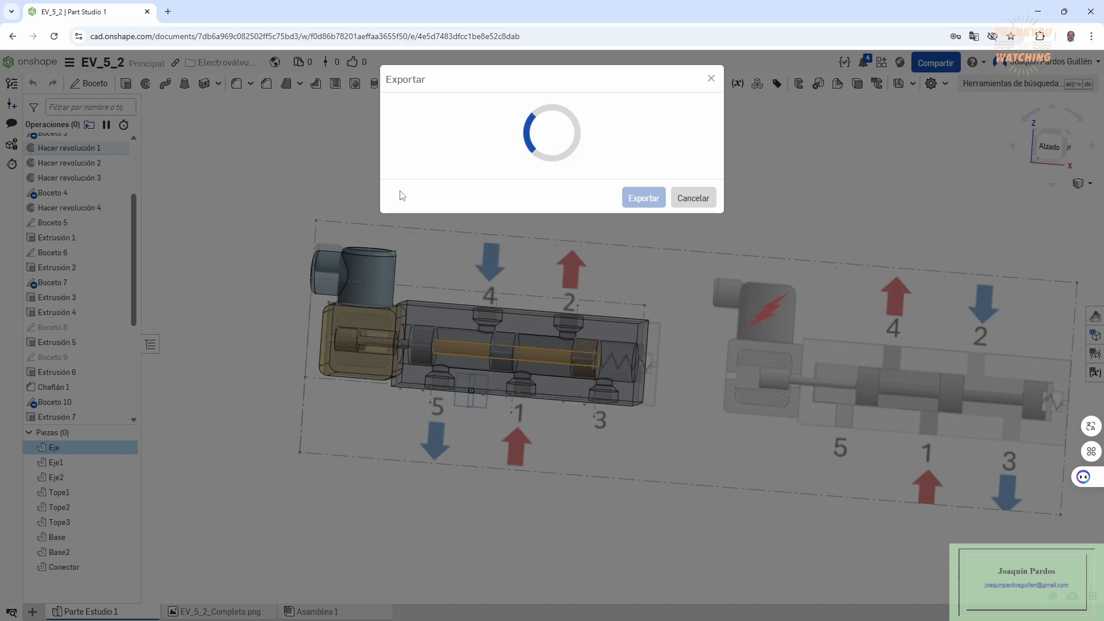
{"action": "left_click", "coordinate": [711, 79]}
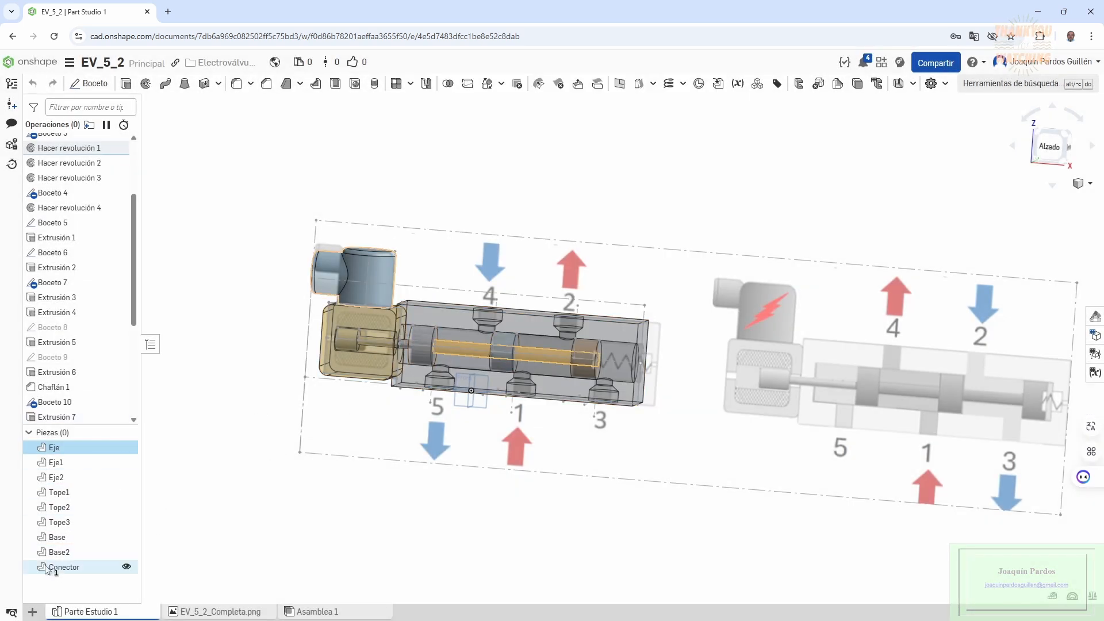
- Extend the selection from Eje to all the other parts, through Conector
{"action": "left_click", "coordinate": [54, 462]}
{"action": "left_click", "coordinate": [55, 477]}
{"action": "left_click", "coordinate": [56, 492]}
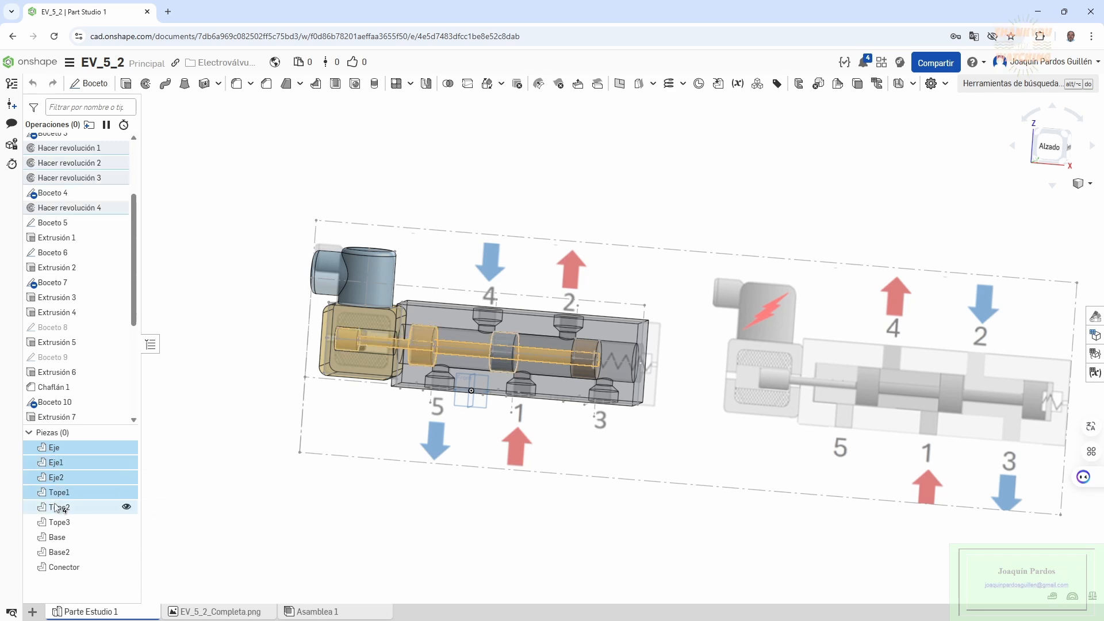
{"action": "left_click", "coordinate": [58, 507]}
{"action": "left_click", "coordinate": [58, 522]}
{"action": "left_click", "coordinate": [57, 537]}
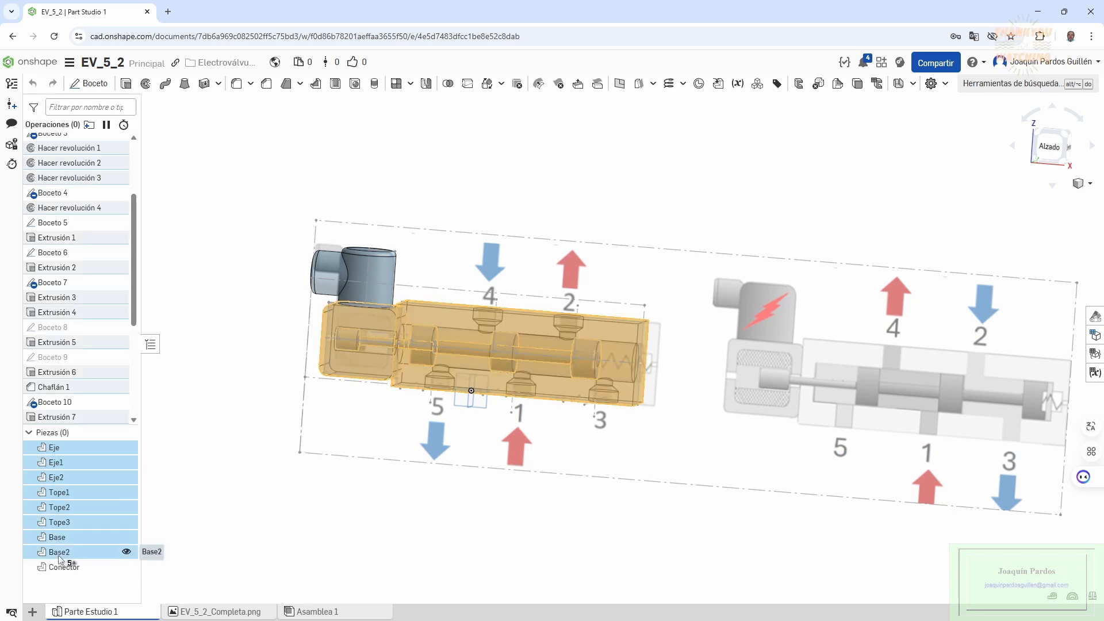
{"action": "left_click", "coordinate": [61, 567]}
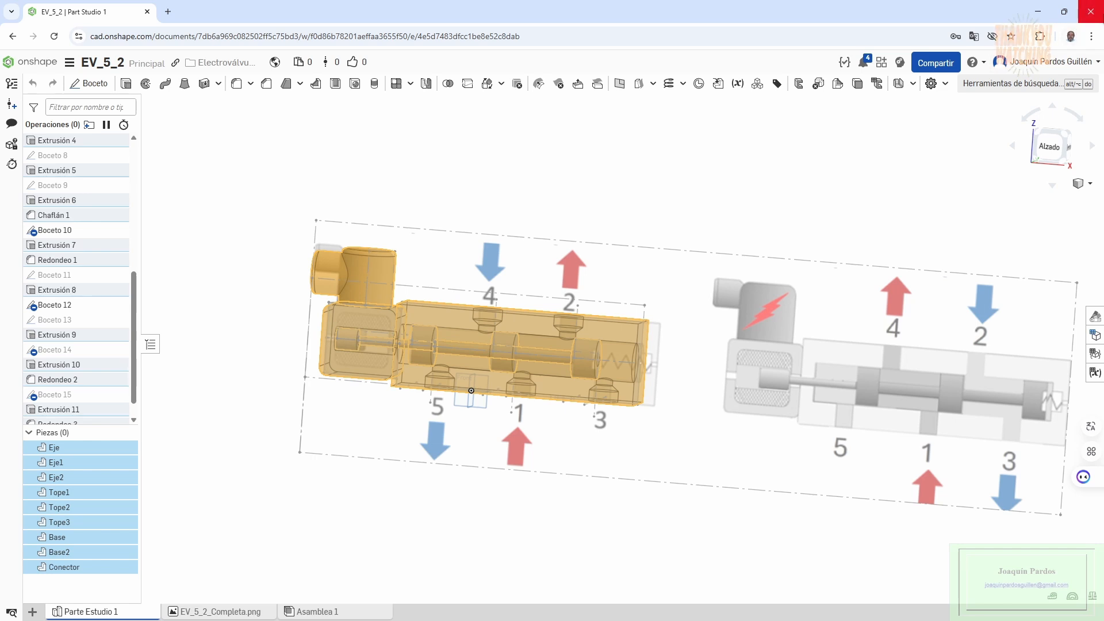
- Close the Onshape window and examine the valve model in Blender from several angles
{"action": "left_click", "coordinate": [1090, 13]}
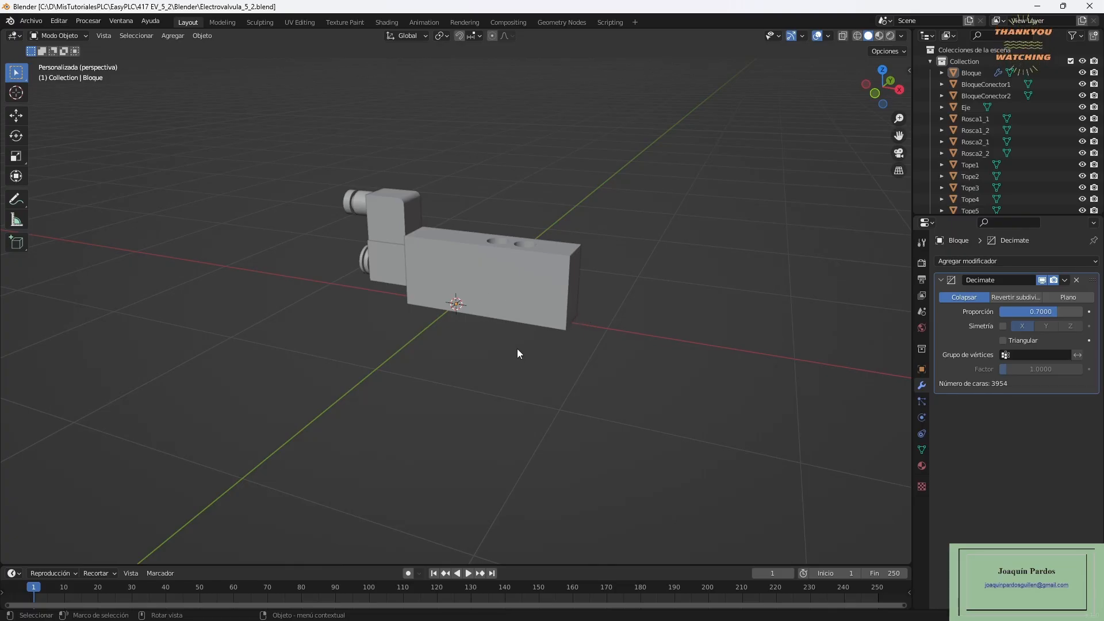
{"action": "middle_click_drag", "start_coordinate": [519, 345], "coordinate": [543, 329]}
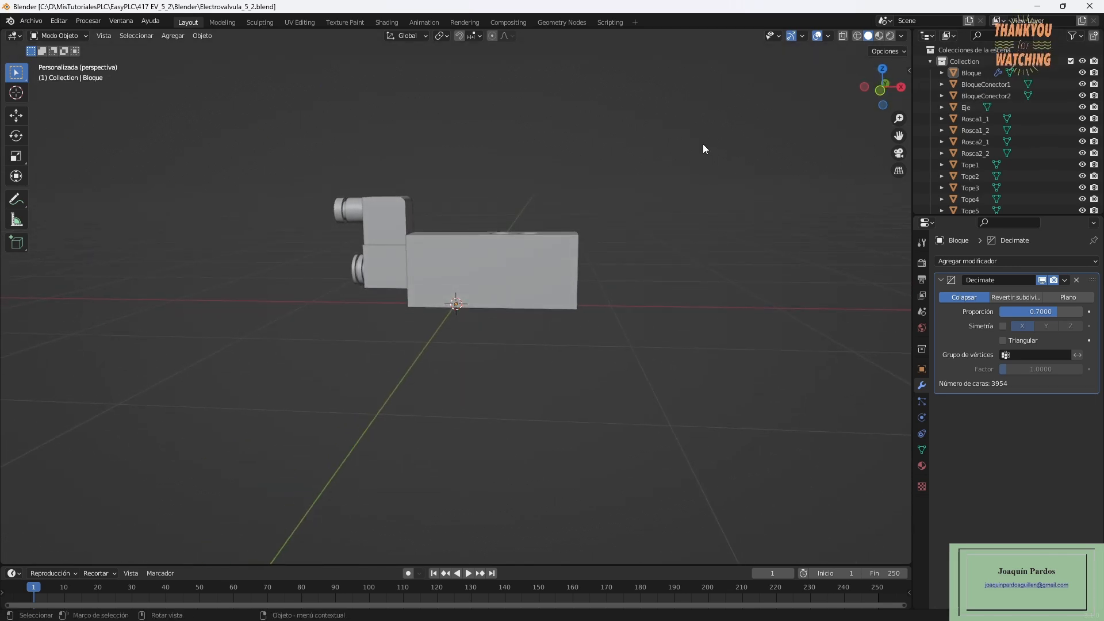
{"action": "middle_click_drag", "start_coordinate": [682, 260], "coordinate": [663, 219]}
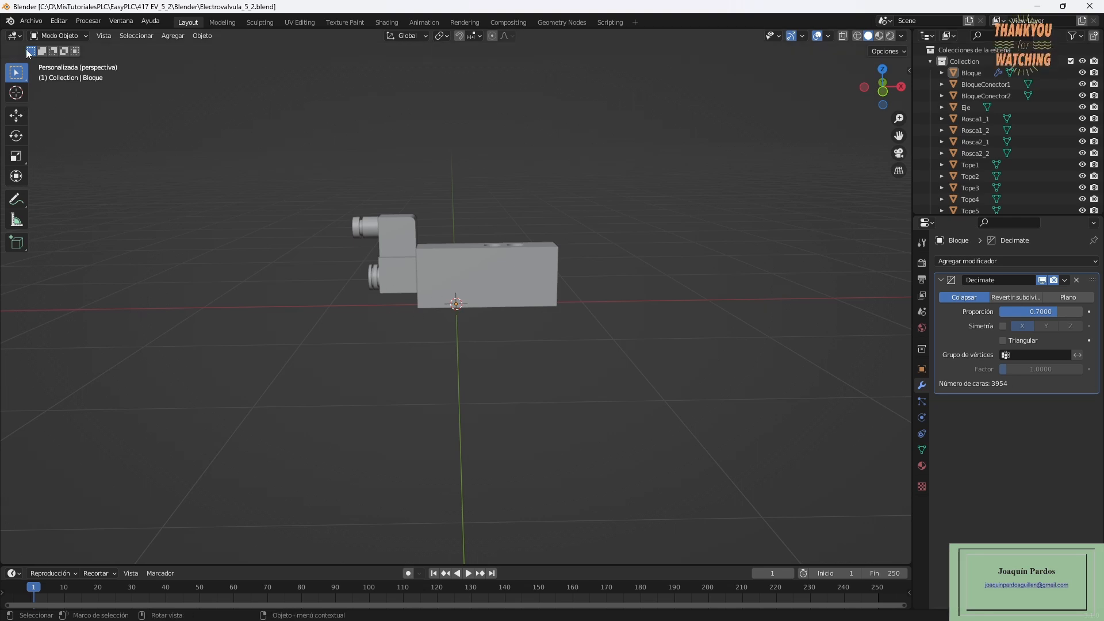
- Look through Blender's import options and the available export formats
{"action": "left_click", "coordinate": [31, 21]}
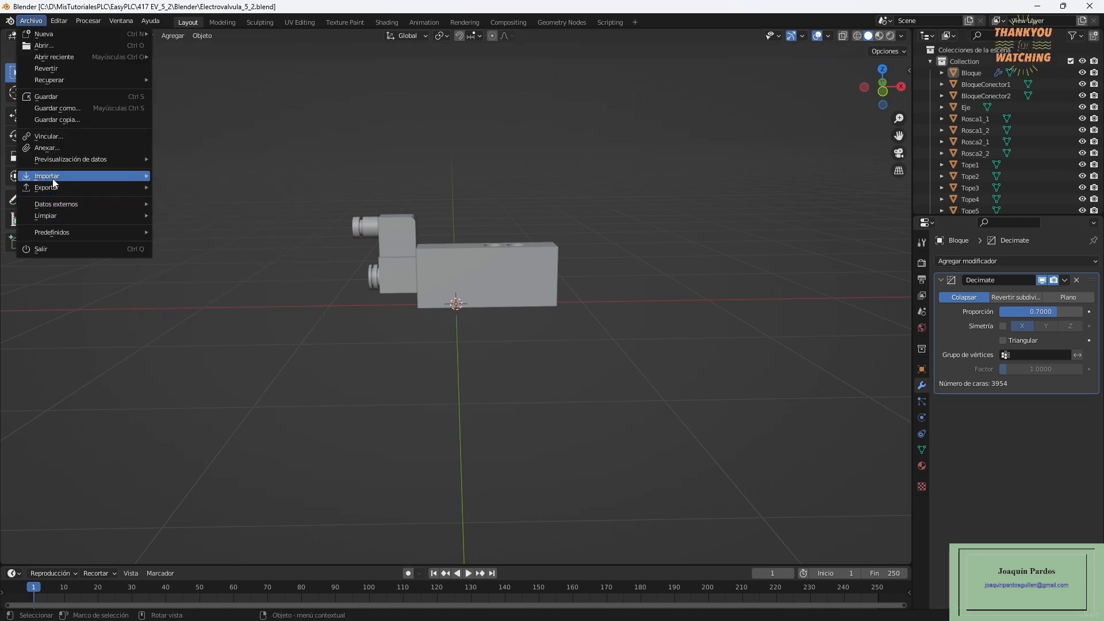
{"action": "mouse_move", "coordinate": [43, 176]}
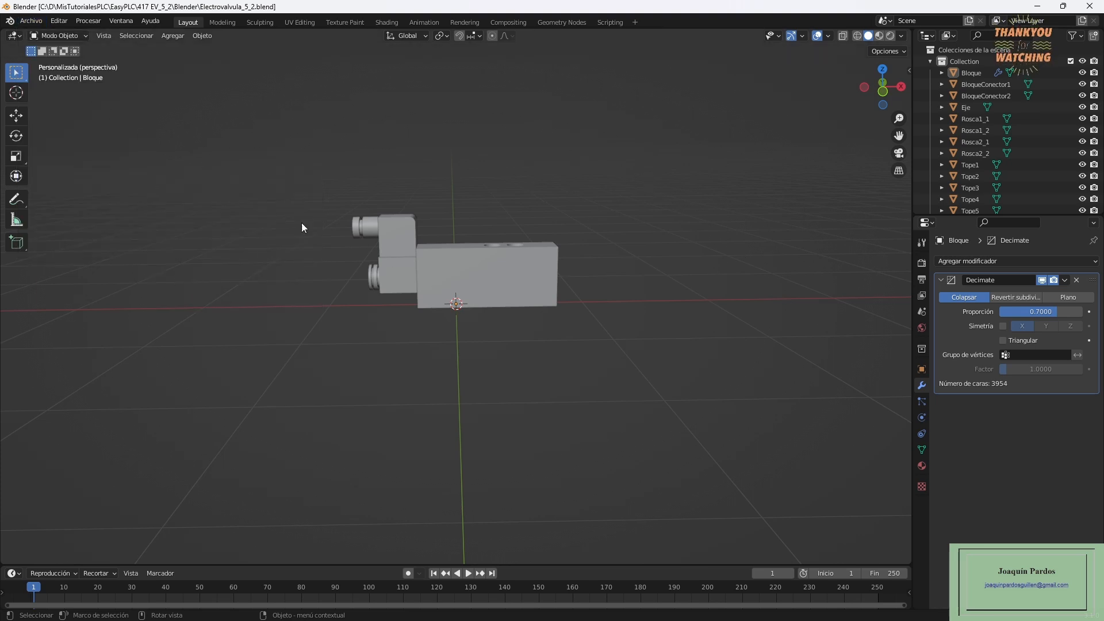
{"action": "left_click", "coordinate": [31, 21]}
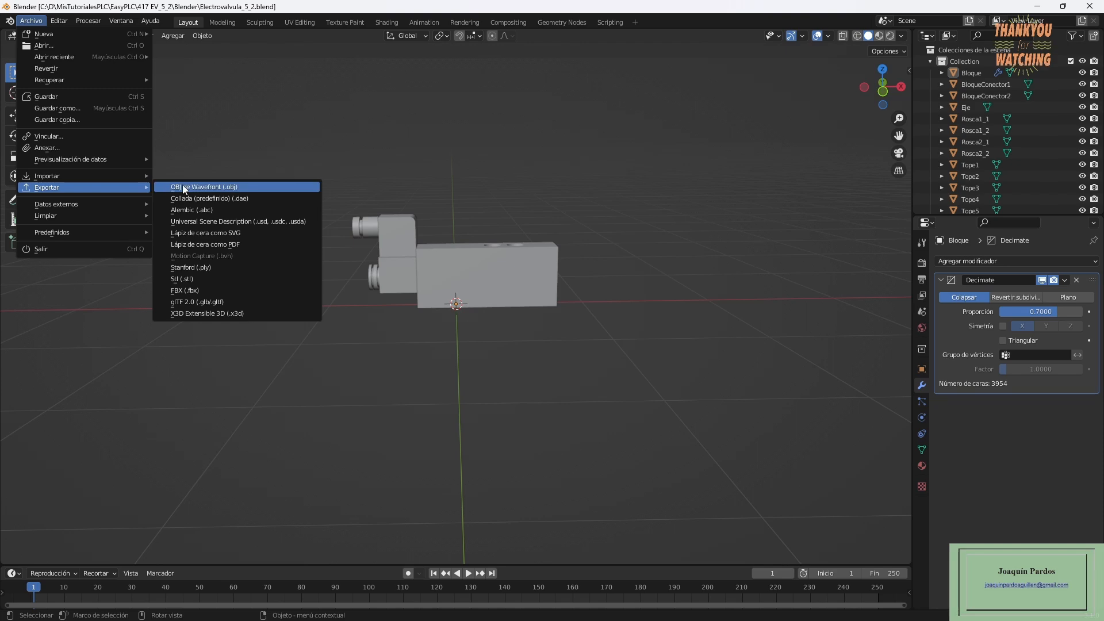
- Close Blender, return to Machines Simulator and stop the running valve simulation
{"action": "left_click", "coordinate": [1091, 8]}
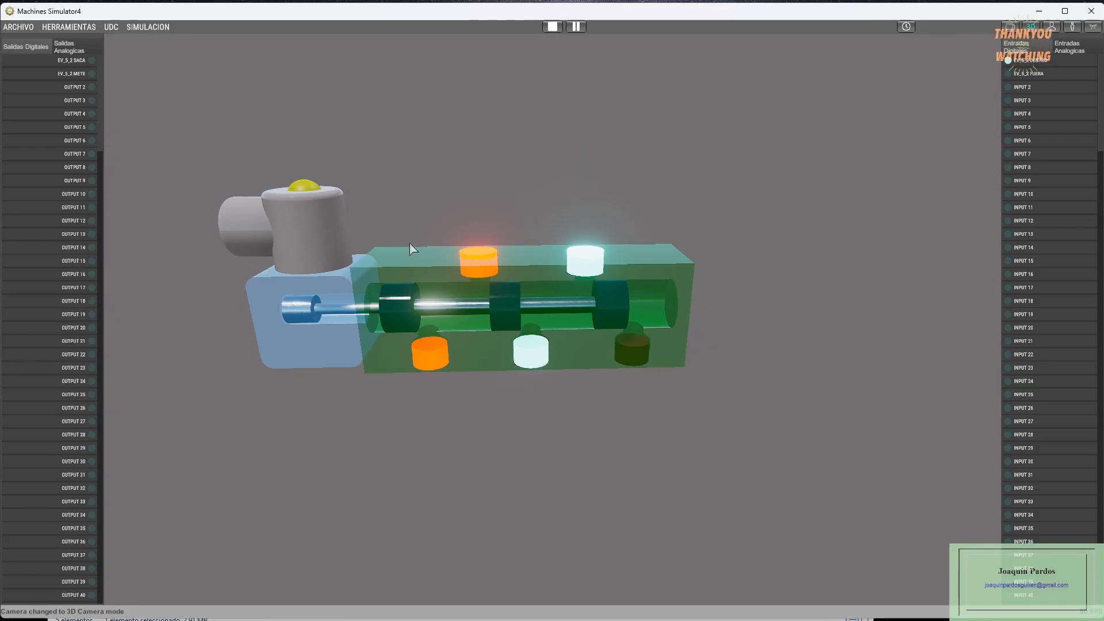
{"action": "left_click", "coordinate": [551, 29]}
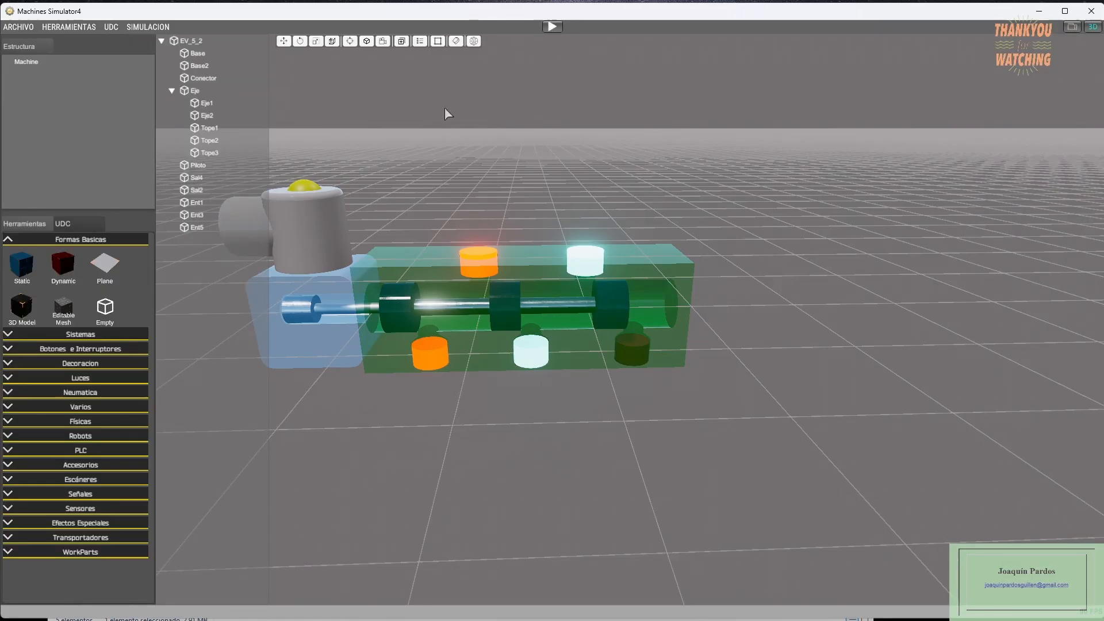
{"action": "left_click", "coordinate": [110, 27]}
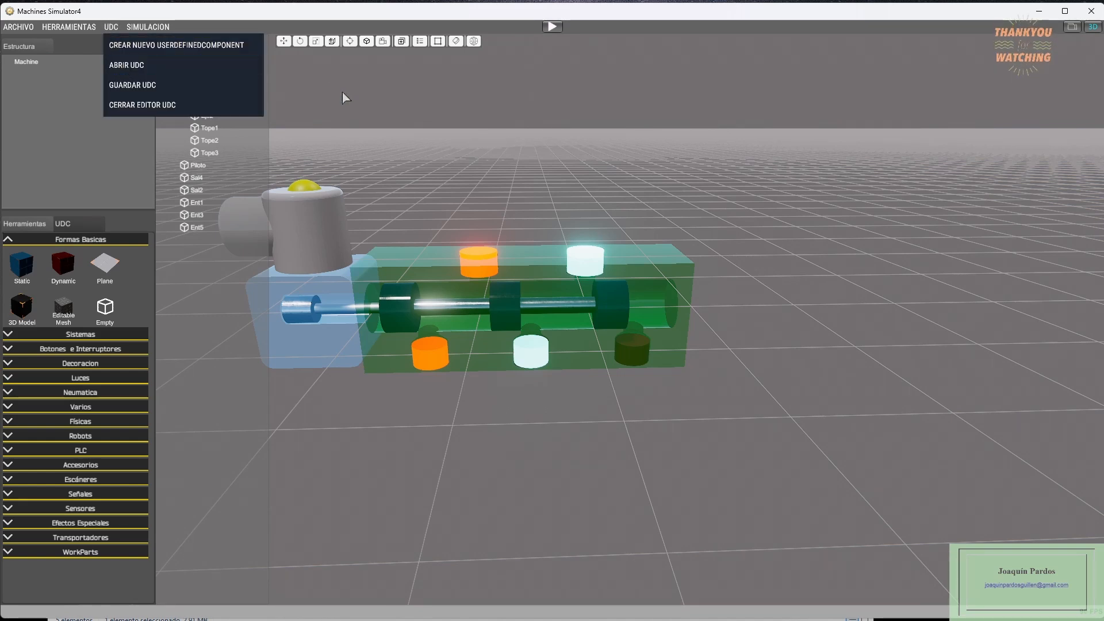
{"action": "left_click", "coordinate": [470, 158]}
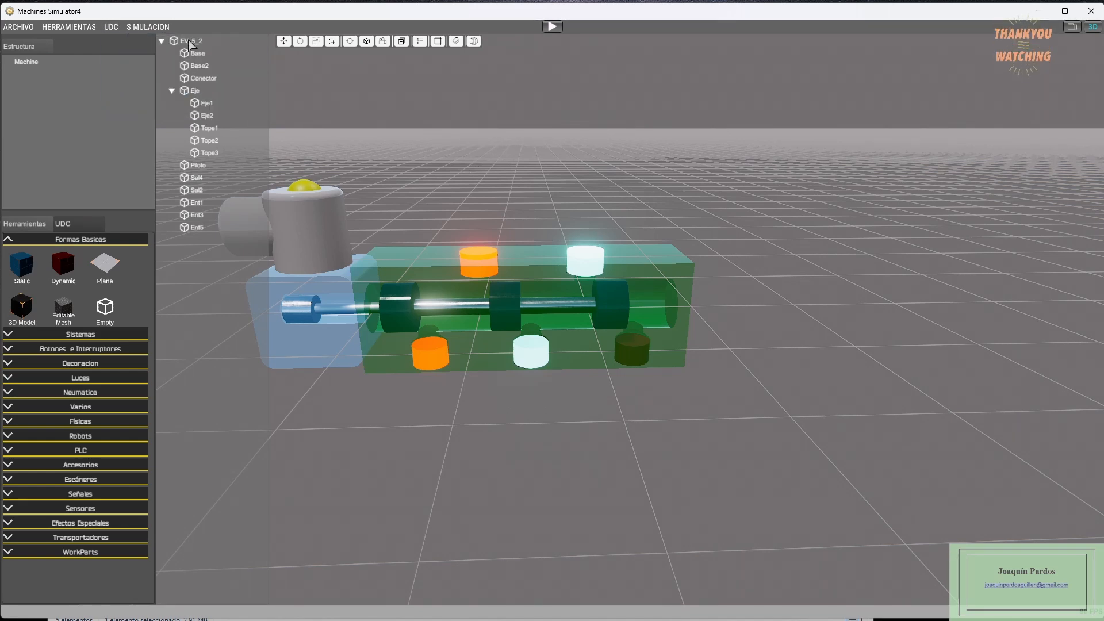
- Create a new user-defined component with AAAA as its description and display name
{"action": "left_click", "coordinate": [109, 28]}
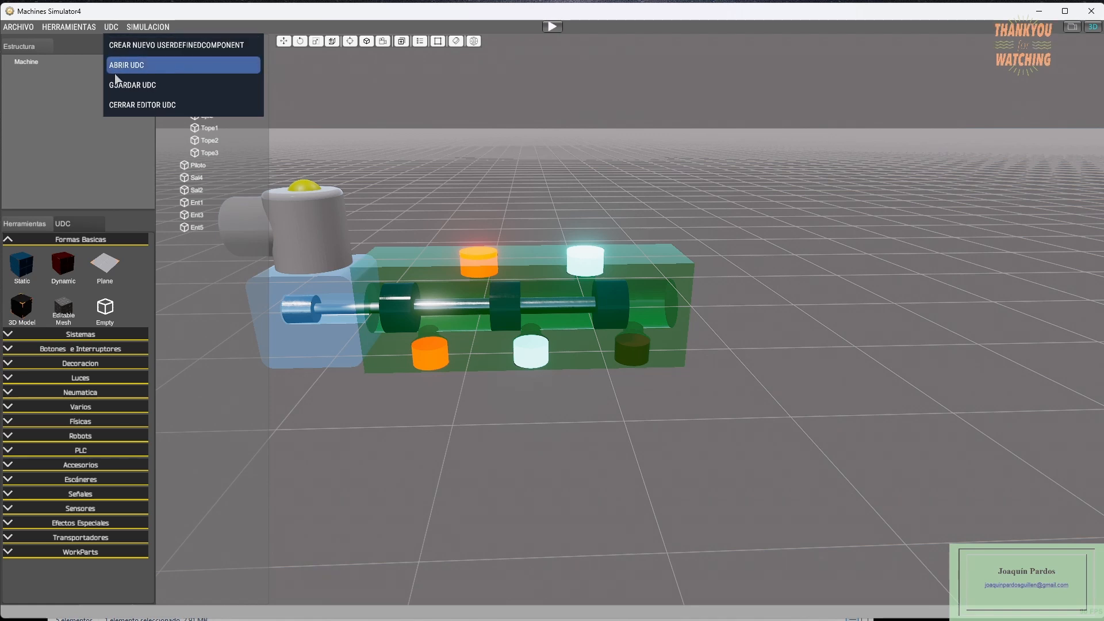
{"action": "left_click", "coordinate": [121, 45]}
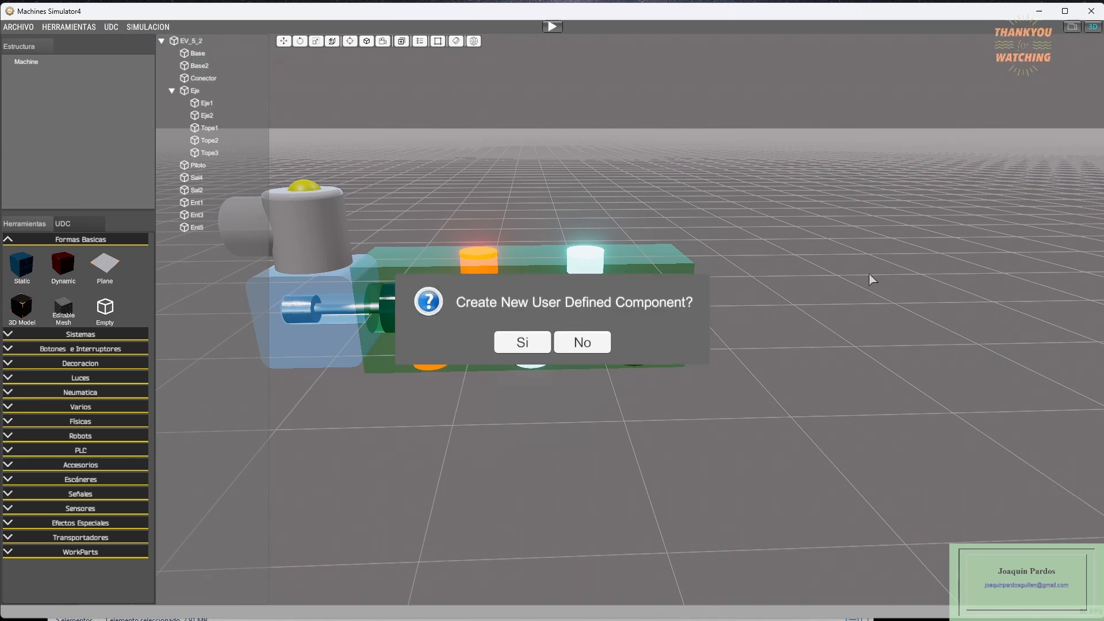
{"action": "left_click", "coordinate": [522, 347]}
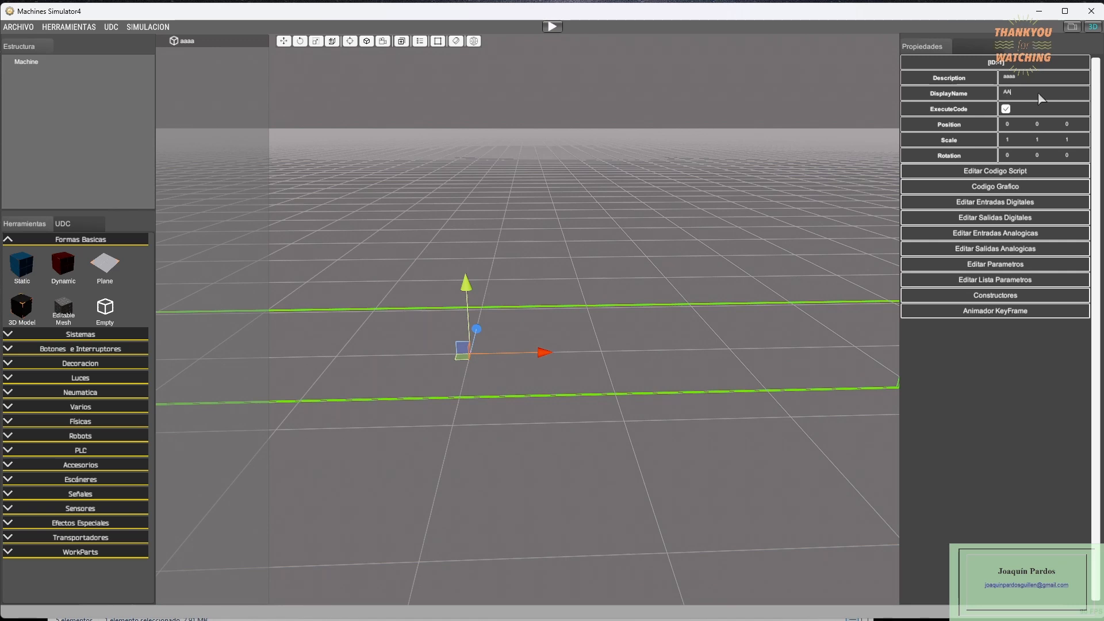
{"action": "type", "text": "AAAA"}
{"action": "left_click", "coordinate": [566, 167]}
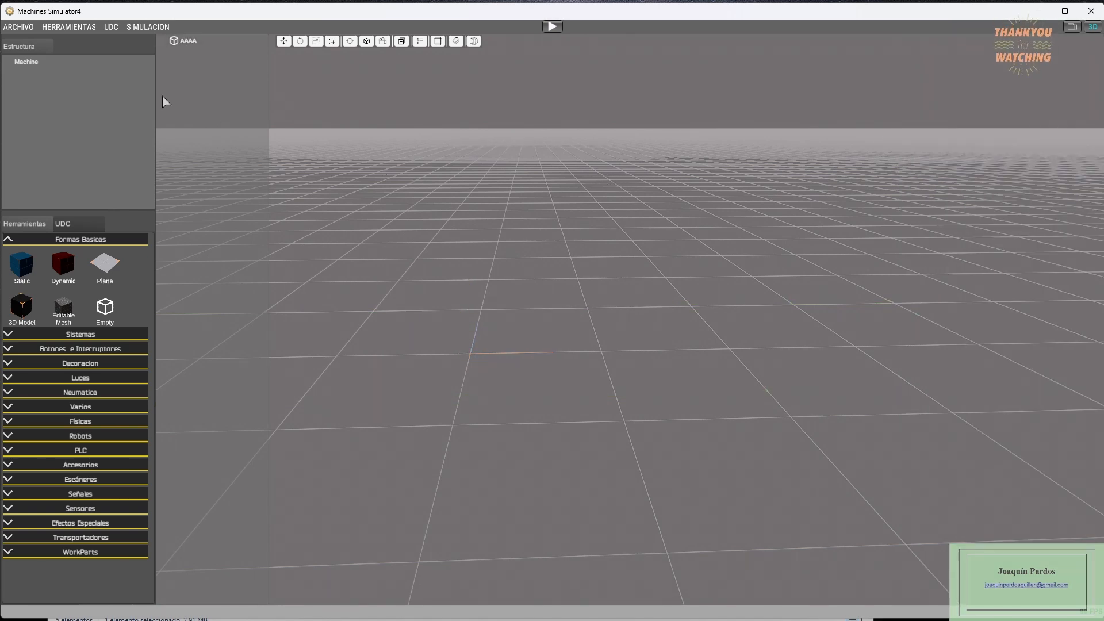
- Add a 3D Model element to the AAAA component and replace its cube with the EV_5_2.obj model
{"action": "left_click", "coordinate": [22, 306]}
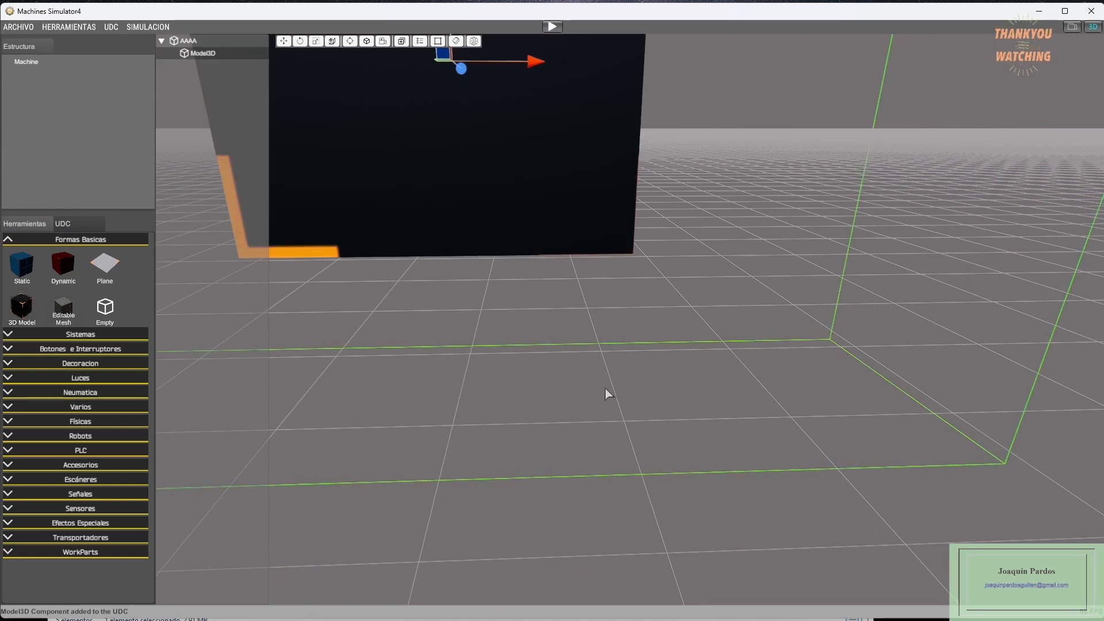
{"action": "scroll", "coordinate": [479, 178], "scroll_direction": "down", "scroll_amount": 5}
{"action": "left_click", "coordinate": [483, 217]}
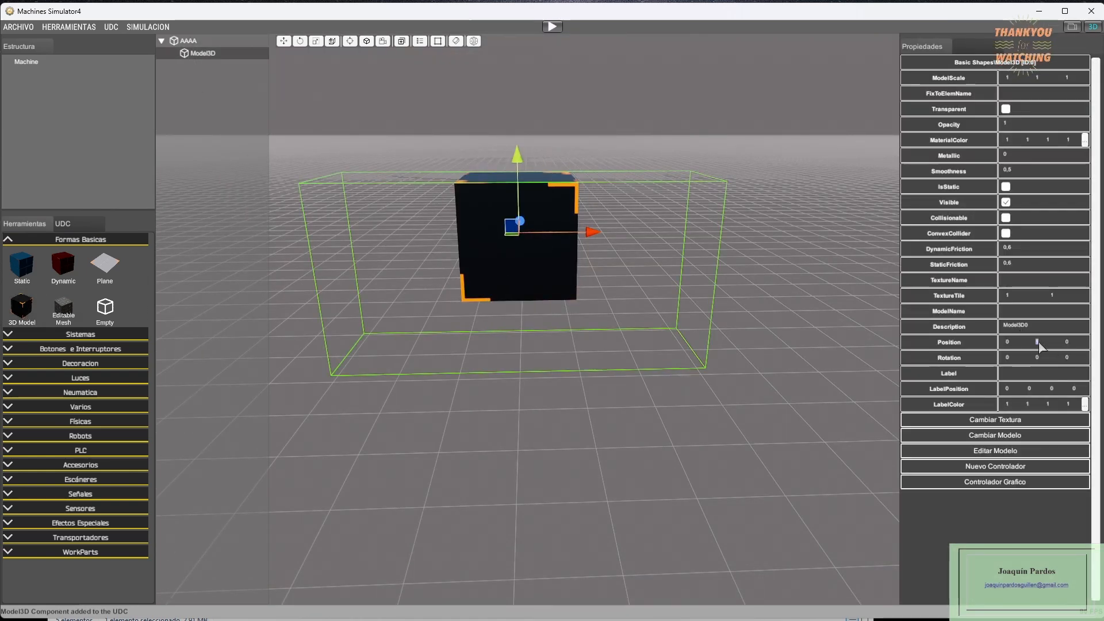
{"action": "left_click", "coordinate": [1003, 435]}
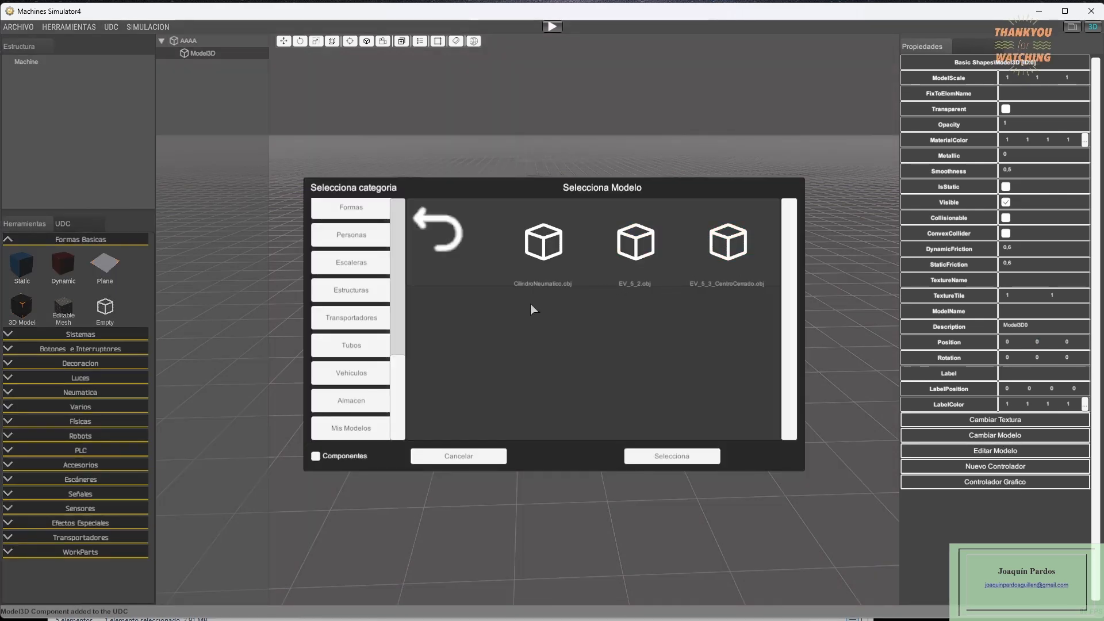
{"action": "left_click", "coordinate": [633, 251]}
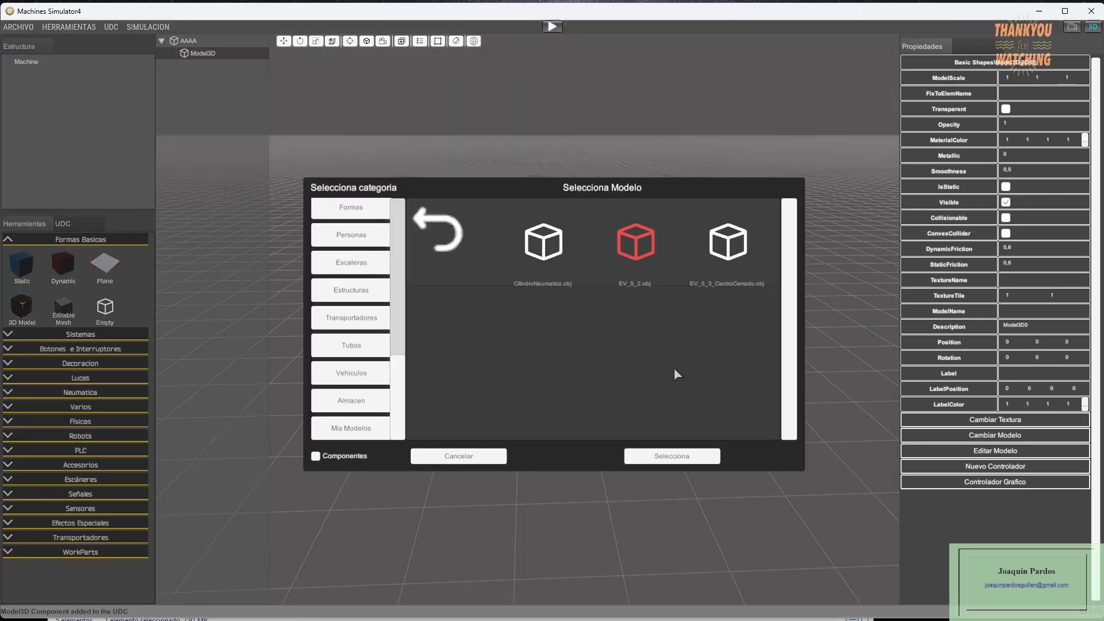
{"action": "left_click", "coordinate": [696, 456]}
{"action": "scroll", "coordinate": [549, 328], "scroll_direction": "up", "scroll_amount": 3}
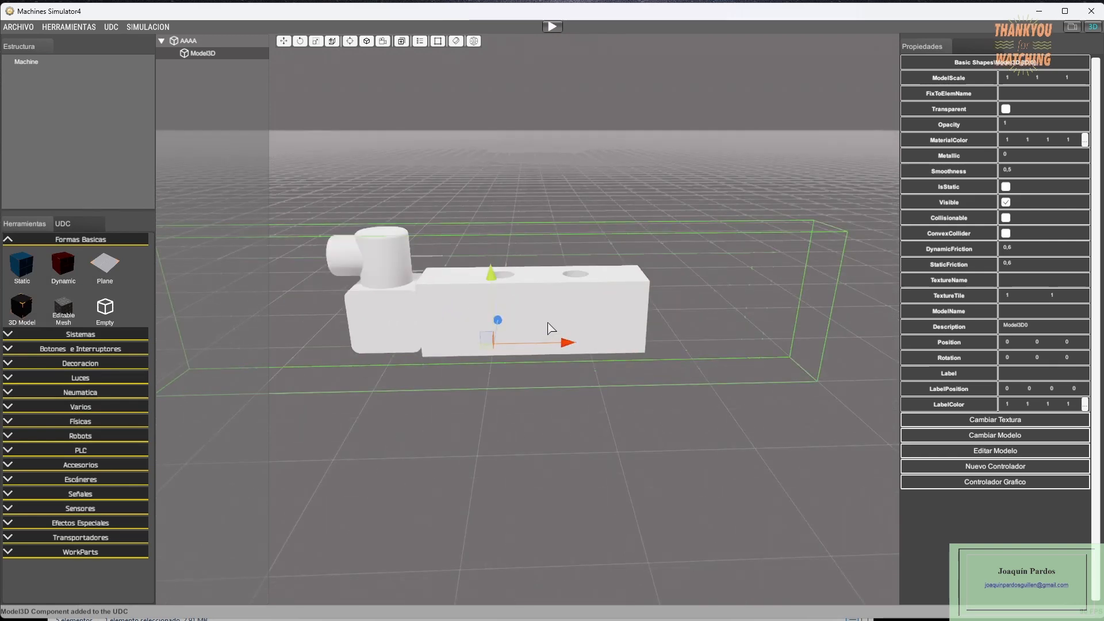
{"action": "scroll", "coordinate": [524, 325], "scroll_direction": "down", "scroll_amount": 2}
{"action": "mouse_move", "coordinate": [527, 323]}
{"action": "middle_mouse_down"}
{"action": "mouse_move", "coordinate": [539, 241]}
{"action": "mouse_move", "coordinate": [562, 198]}
{"action": "mouse_move", "coordinate": [563, 291]}
{"action": "mouse_move", "coordinate": [527, 313]}
{"action": "middle_mouse_up"}
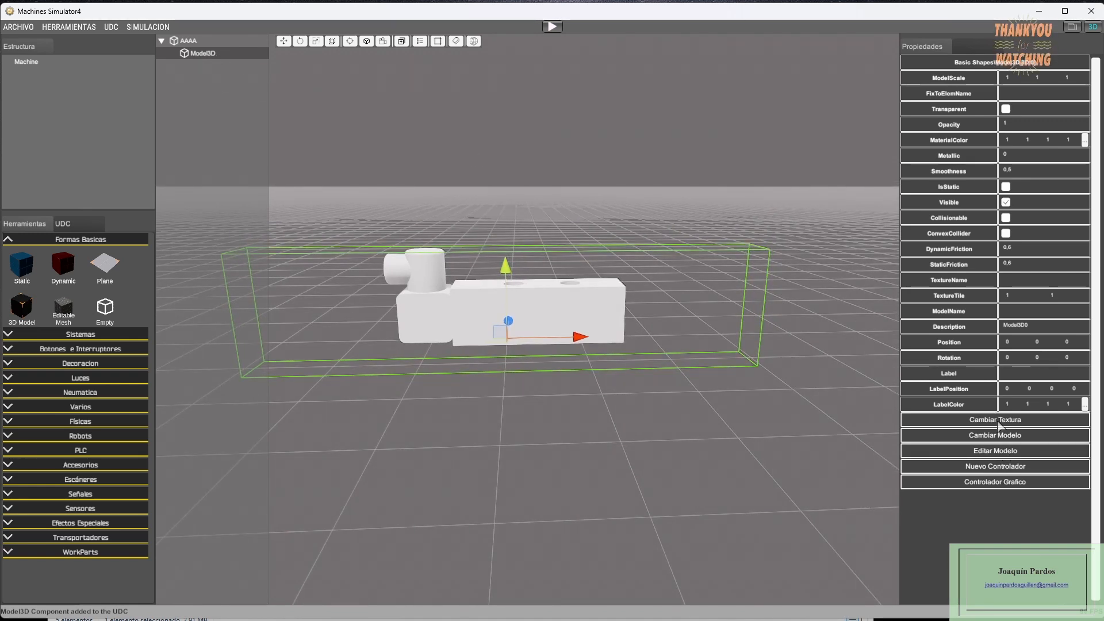
- Extract the Base part from the valve model as a separate element and set its description to Base
{"action": "left_click", "coordinate": [1001, 451]}
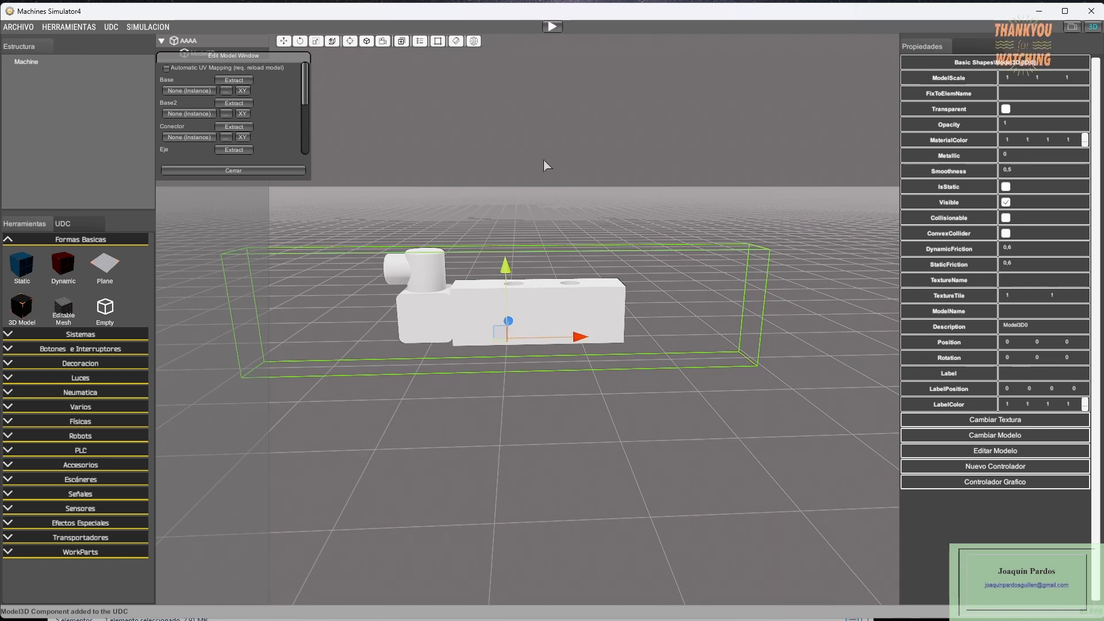
{"action": "left_click", "coordinate": [239, 80]}
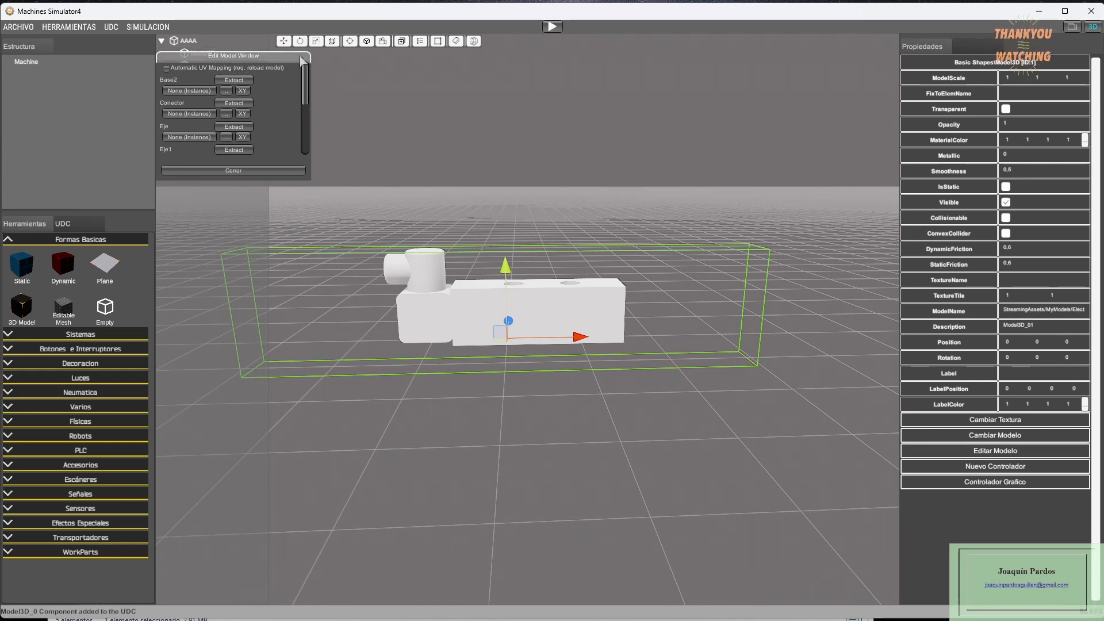
{"action": "left_click", "coordinate": [1015, 327]}
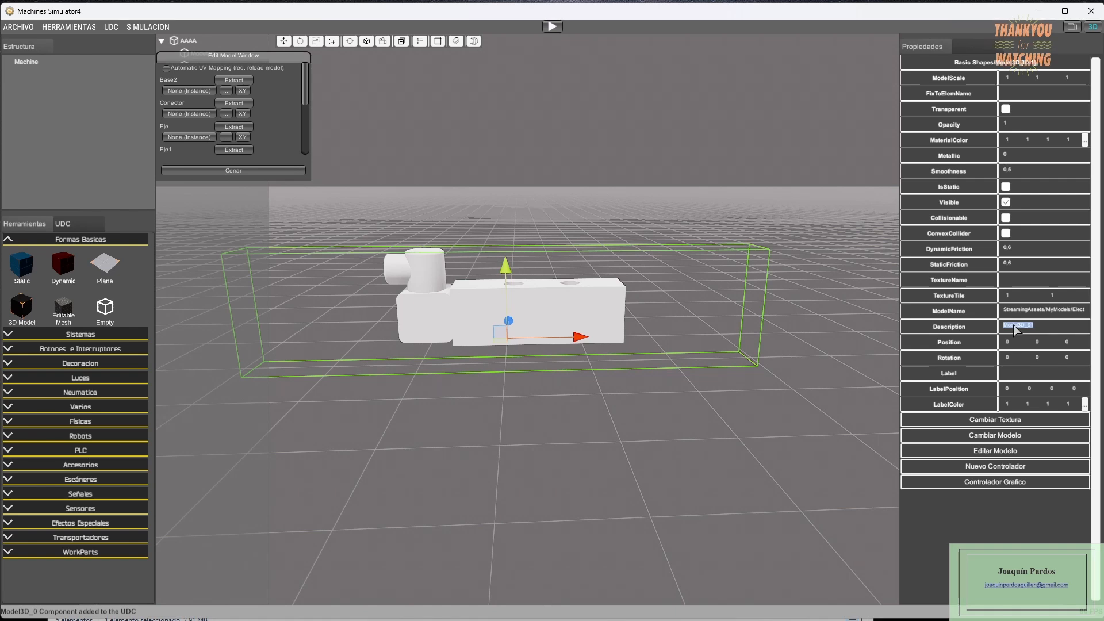
{"action": "type", "text": "B"}
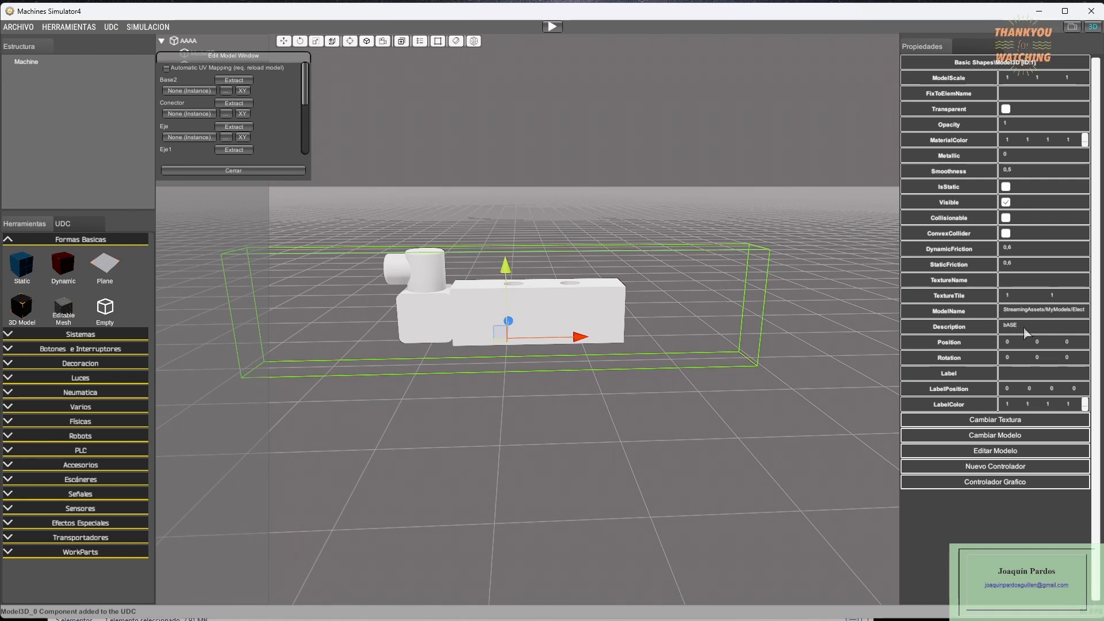
{"action": "left_click_drag", "start_coordinate": [1028, 333], "coordinate": [971, 332]}
{"action": "type", "text": "B"}
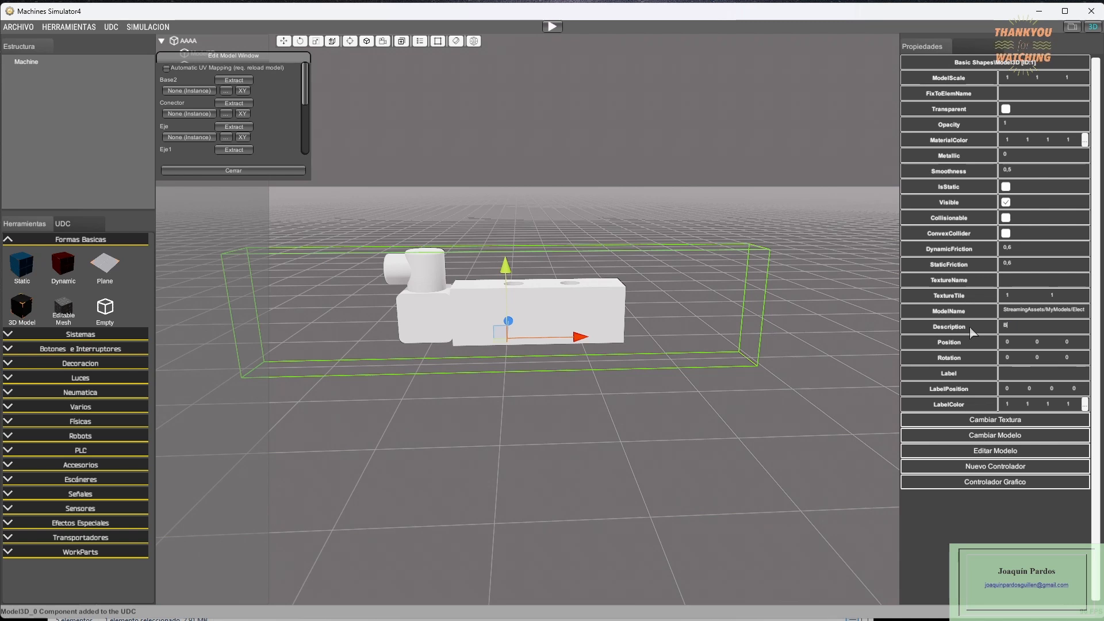
{"action": "type", "text": "ase"}
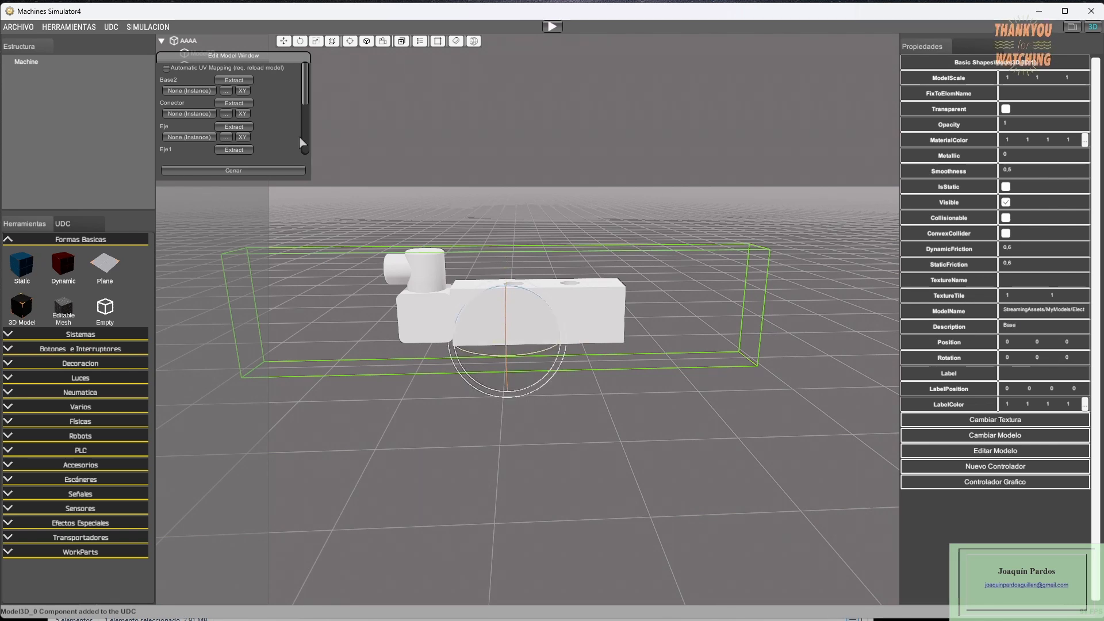
{"action": "left_click", "coordinate": [230, 170]}
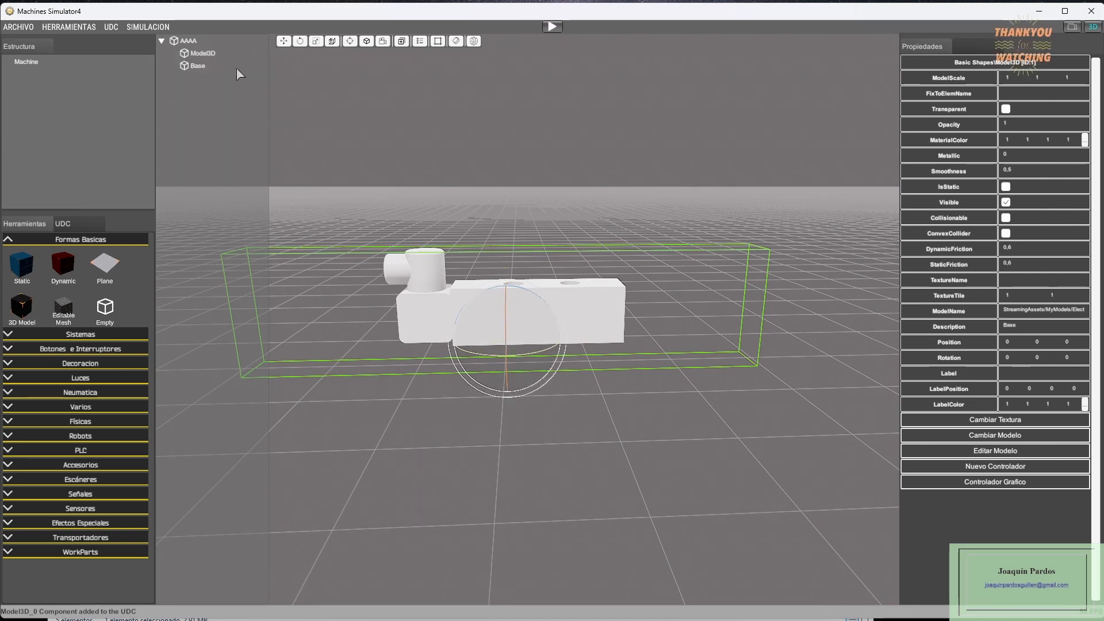
- Switch to the translation gizmo and check the model editing options of the extracted Base element
{"action": "left_click", "coordinate": [284, 41]}
{"action": "left_click", "coordinate": [202, 66]}
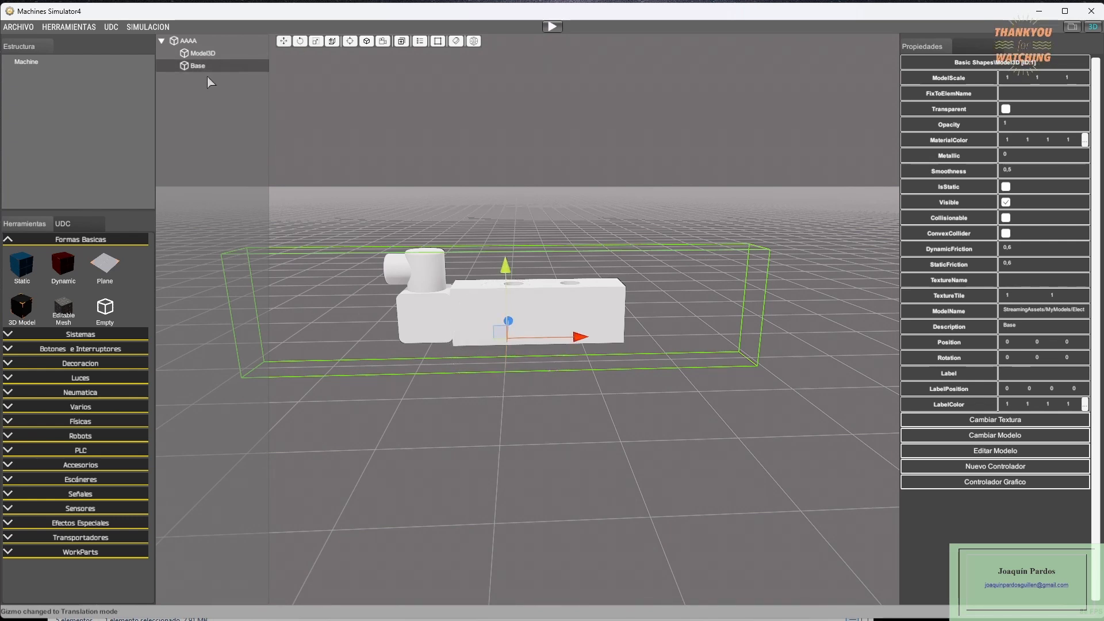
{"action": "left_click", "coordinate": [990, 453]}
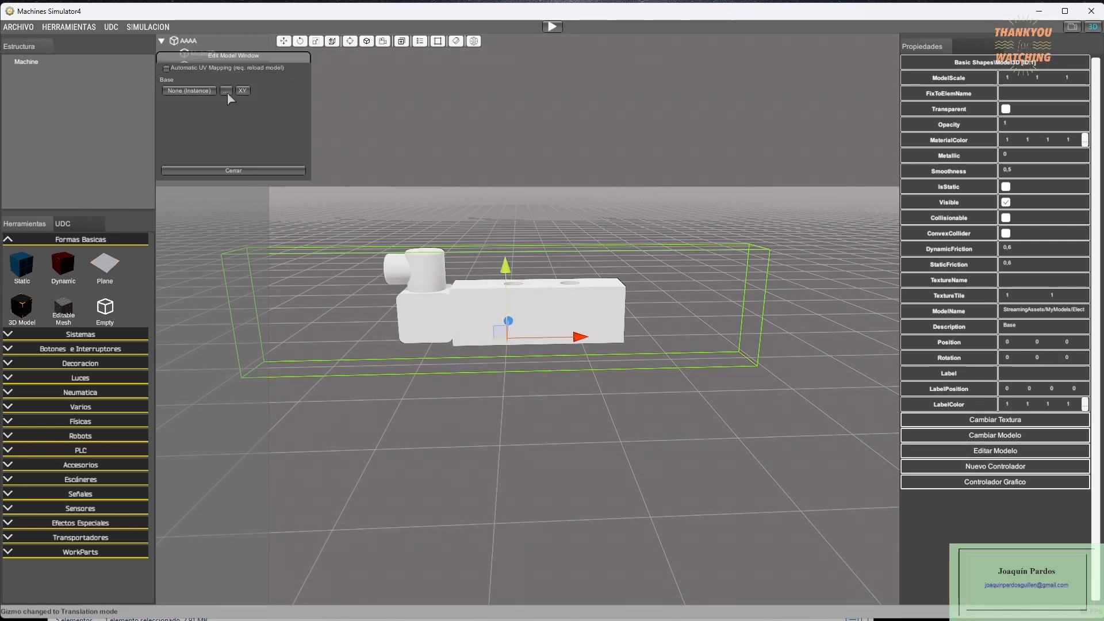
{"action": "left_click", "coordinate": [255, 170]}
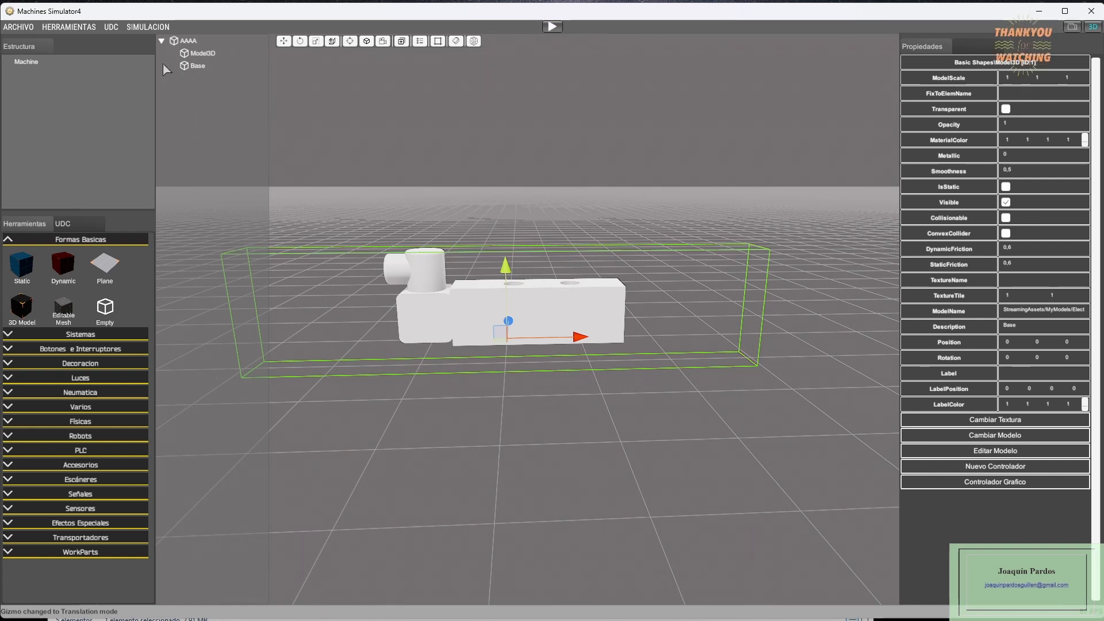
- Load the user-defined component file EV_5_2.udc in place of the AAAA component
{"action": "left_click", "coordinate": [111, 27]}
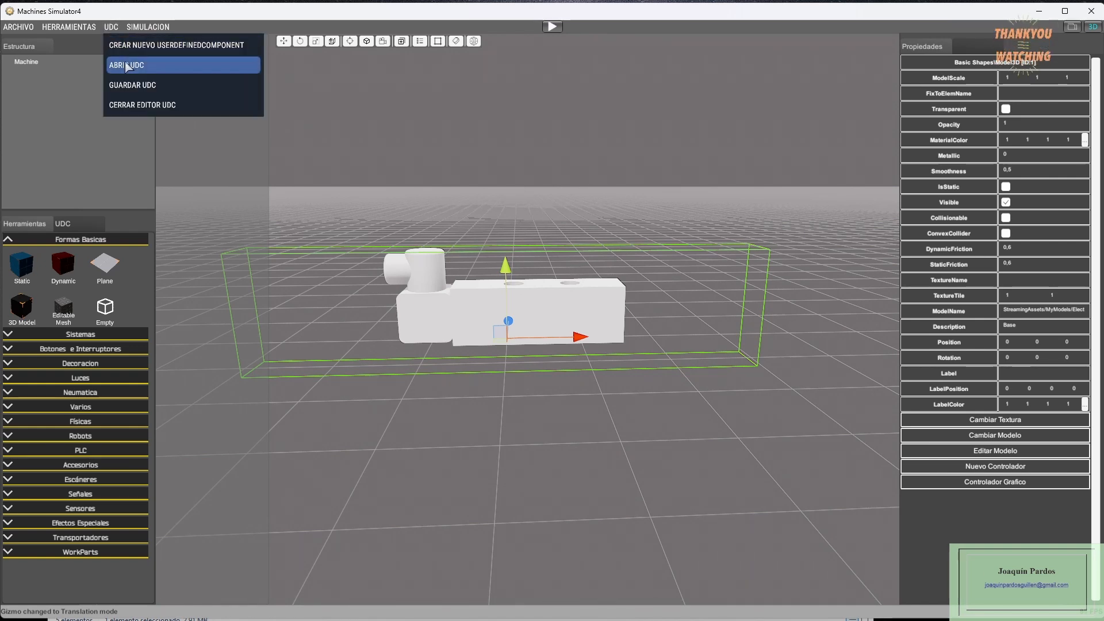
{"action": "left_click", "coordinate": [144, 66]}
{"action": "left_click", "coordinate": [520, 342]}
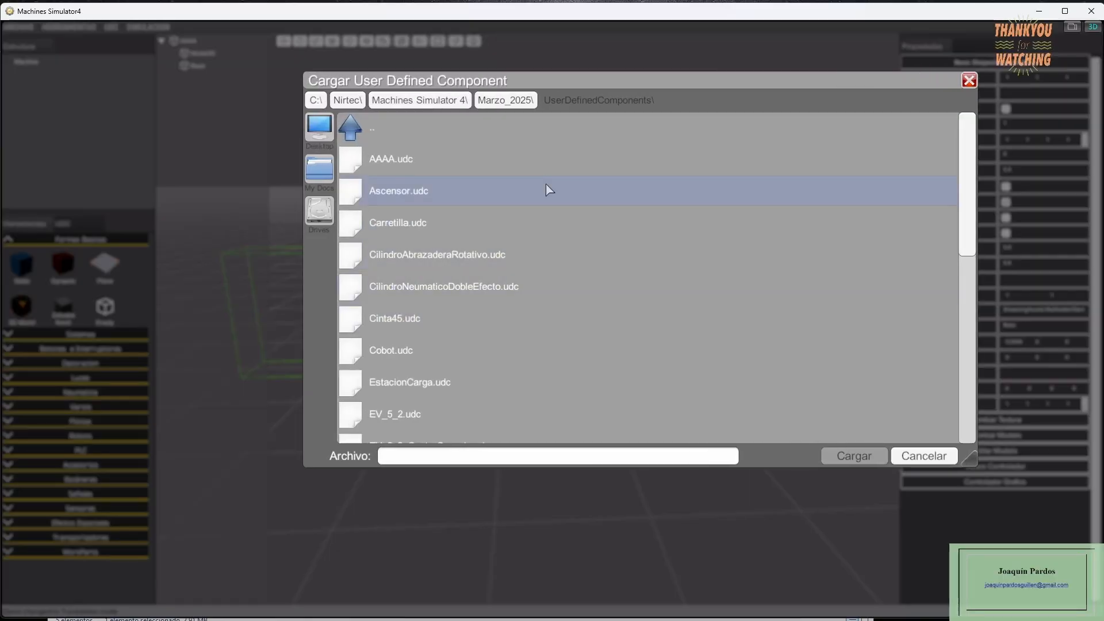
{"action": "left_click", "coordinate": [441, 410]}
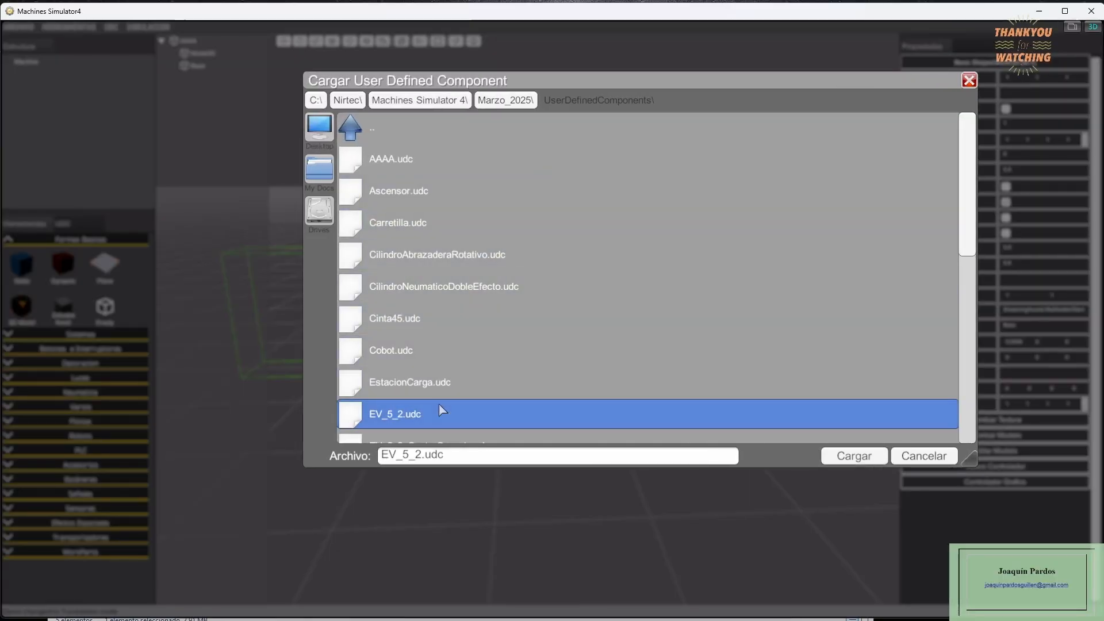
{"action": "left_click", "coordinate": [841, 457]}
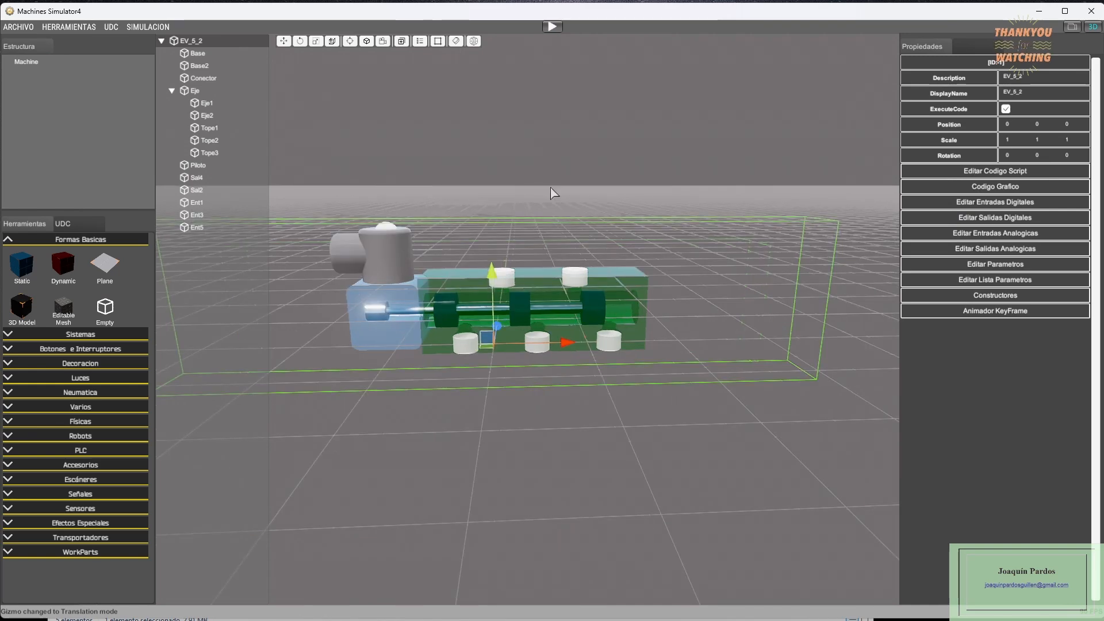
- Run the simulation, toggle the EV_5_2 SACA output on and off repeatedly to test the valve, and stop it
{"action": "left_click", "coordinate": [551, 27]}
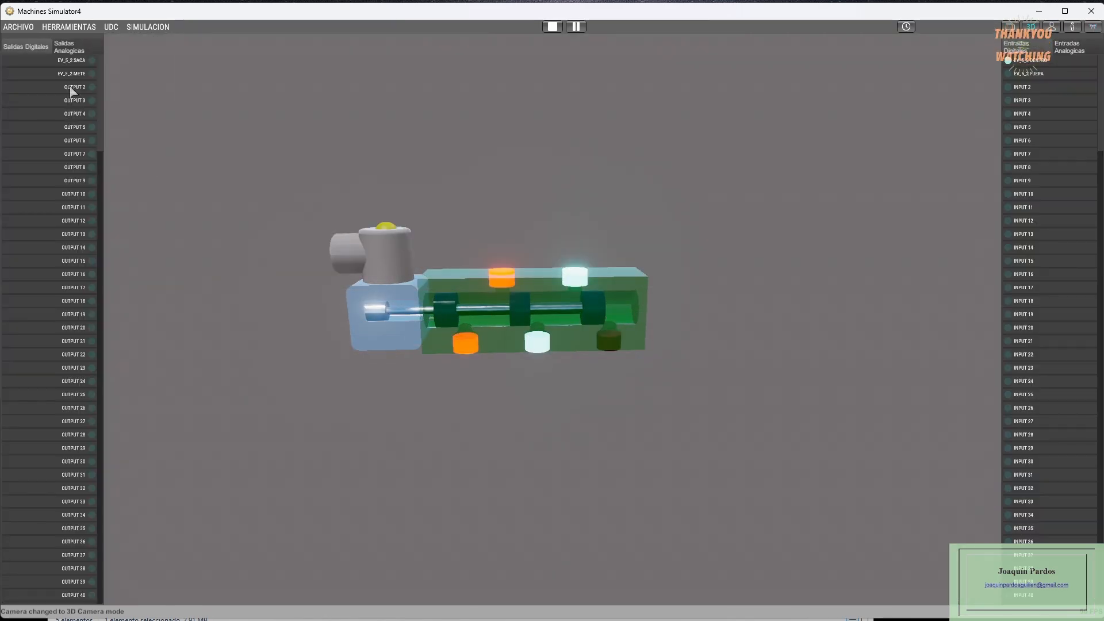
{"action": "left_click", "coordinate": [74, 61]}
{"action": "left_click", "coordinate": [74, 61]}
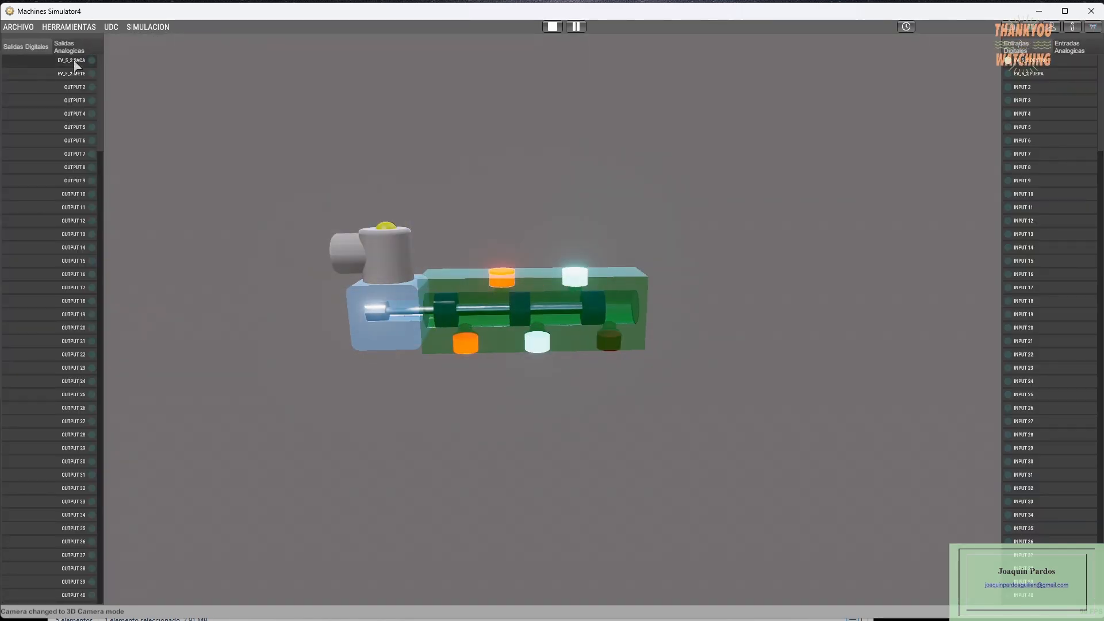
{"action": "left_click", "coordinate": [75, 61]}
{"action": "left_click", "coordinate": [75, 61]}
{"action": "left_click", "coordinate": [75, 60]}
{"action": "left_click", "coordinate": [75, 61]}
{"action": "left_click", "coordinate": [75, 61]}
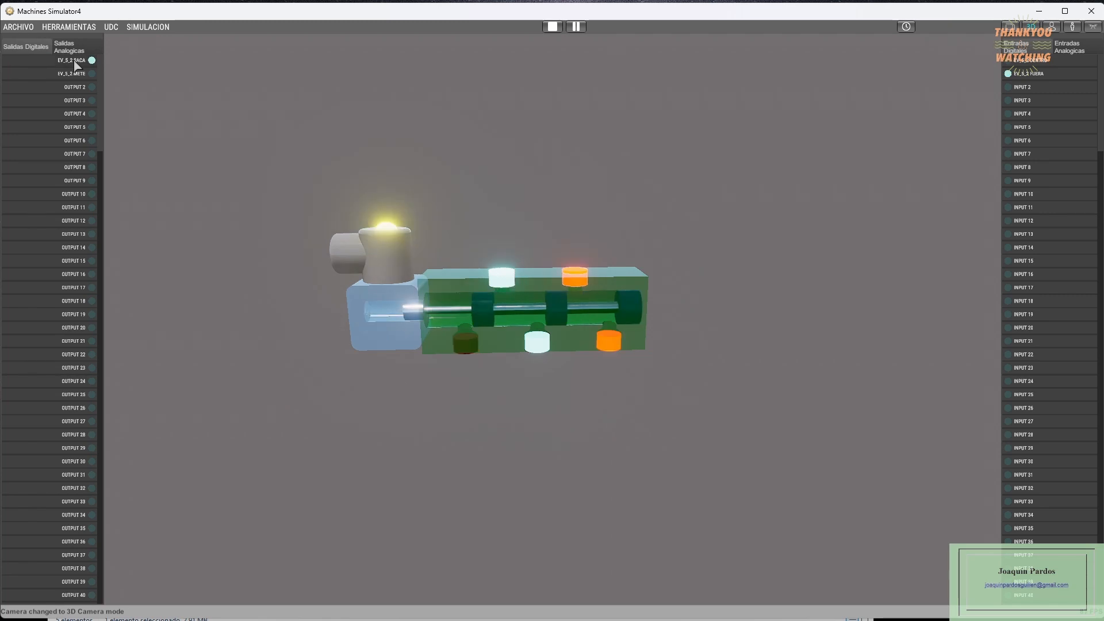
{"action": "left_click", "coordinate": [75, 61]}
{"action": "left_click", "coordinate": [75, 61]}
{"action": "left_click", "coordinate": [75, 60]}
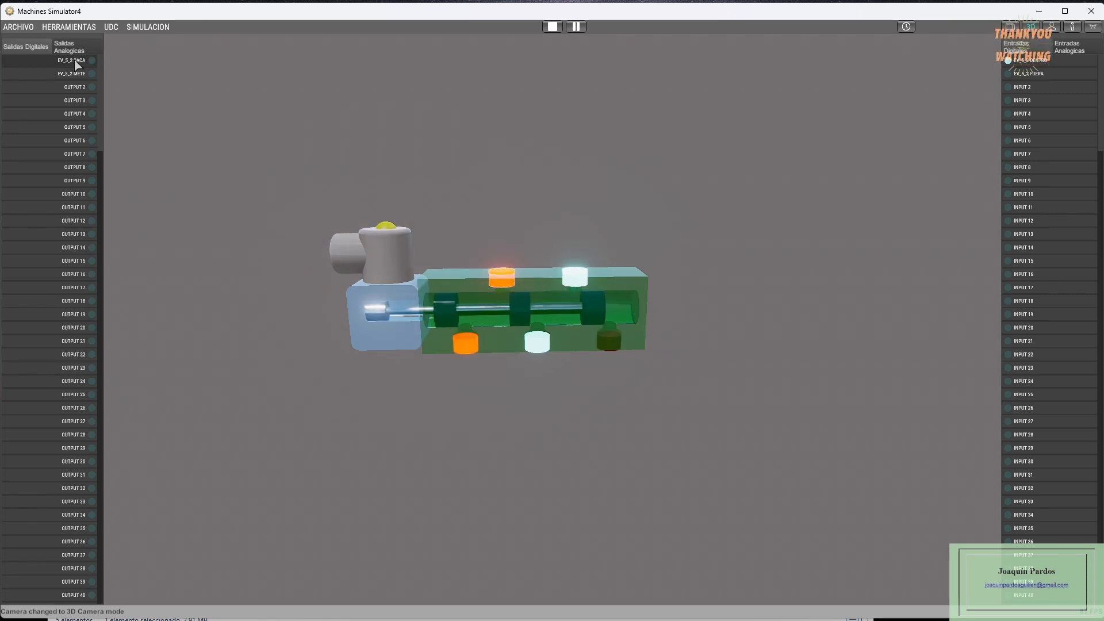
{"action": "left_click", "coordinate": [553, 27]}
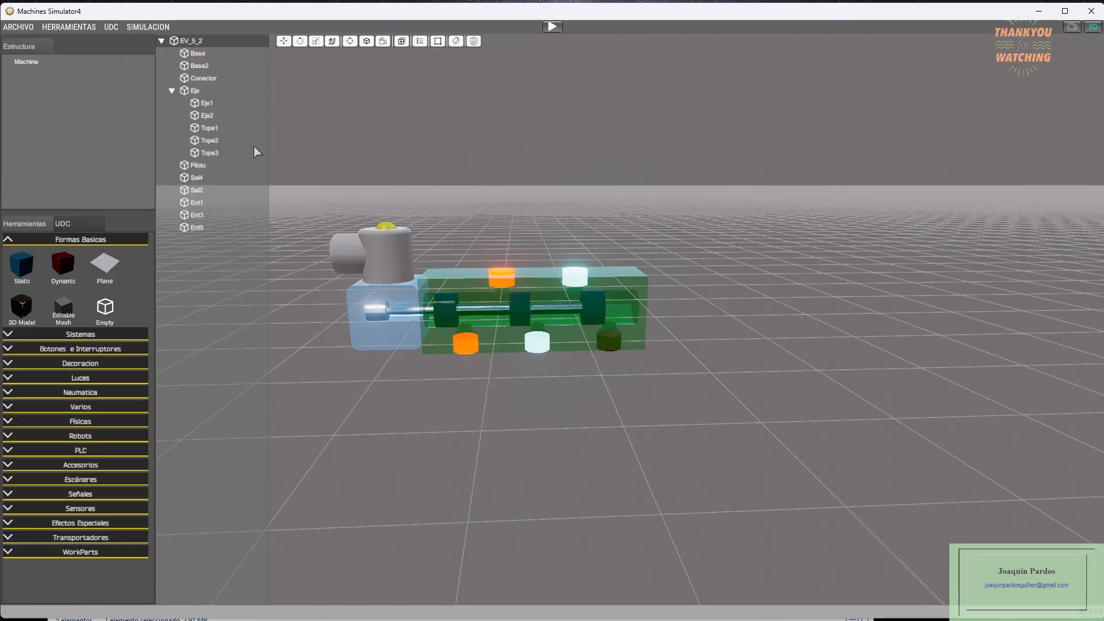
- Select the green Base block of the valve and examine its properties
{"action": "right_click_drag", "start_coordinate": [493, 229], "coordinate": [493, 220]}
{"action": "middle_click_drag", "start_coordinate": [493, 220], "coordinate": [487, 221]}
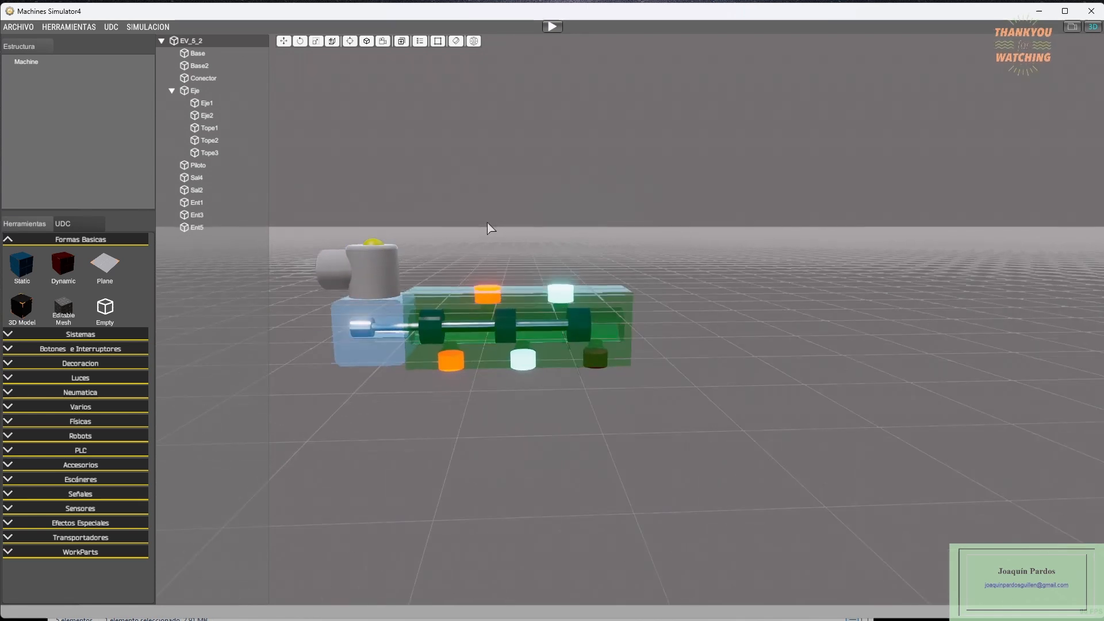
{"action": "left_click", "coordinate": [617, 310]}
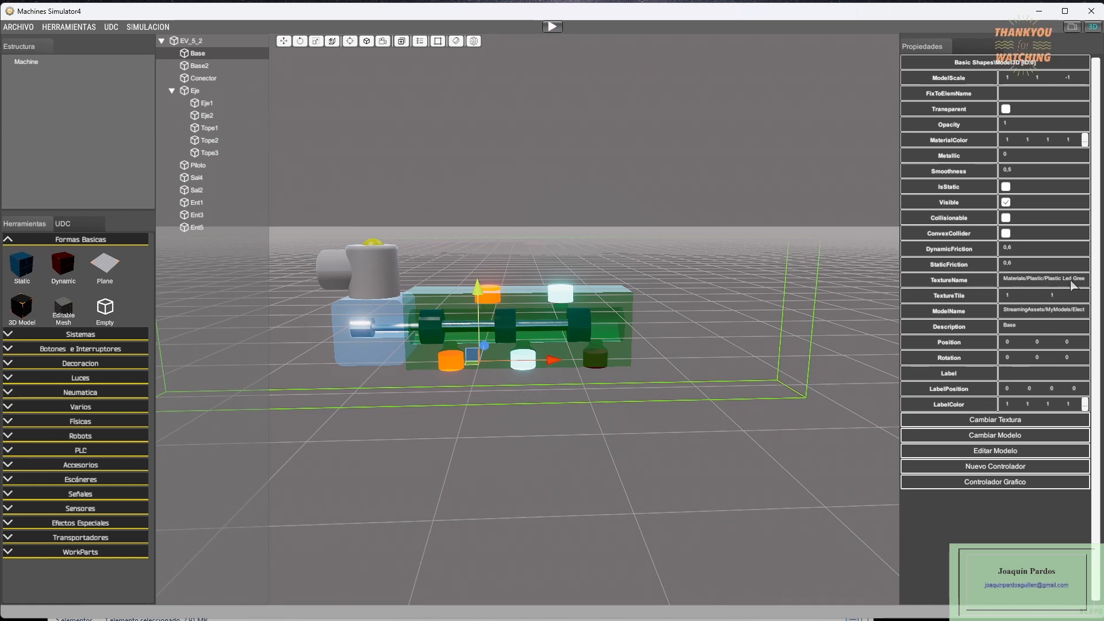
- Browse the Plastic materials available for the Base element down to Plastic Led Green, and leave without applying one
{"action": "left_click", "coordinate": [1008, 421]}
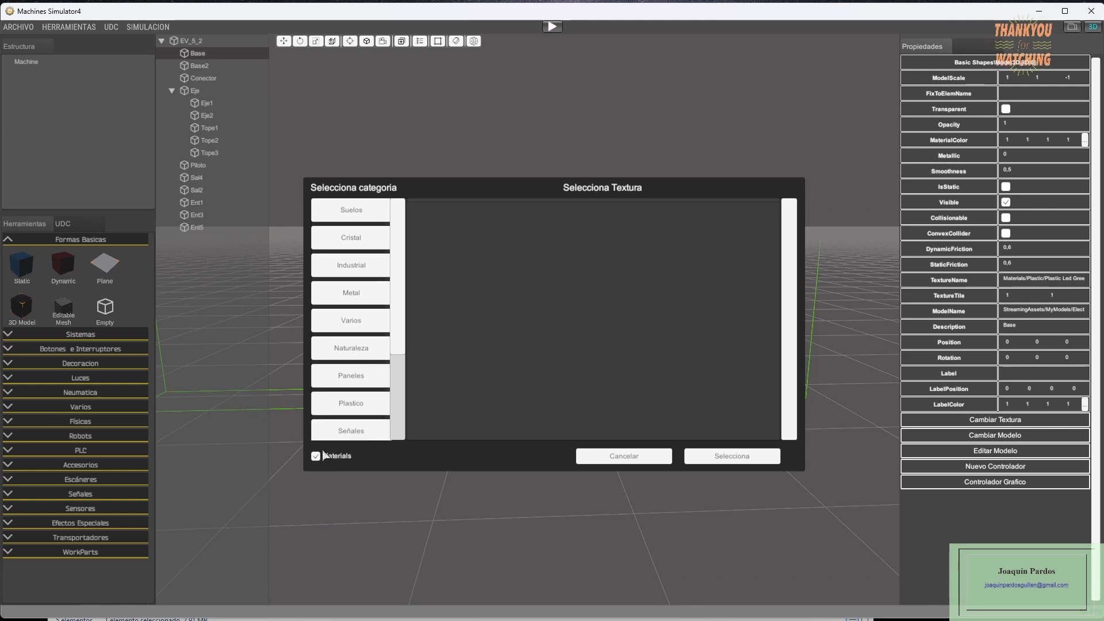
{"action": "left_click", "coordinate": [368, 402]}
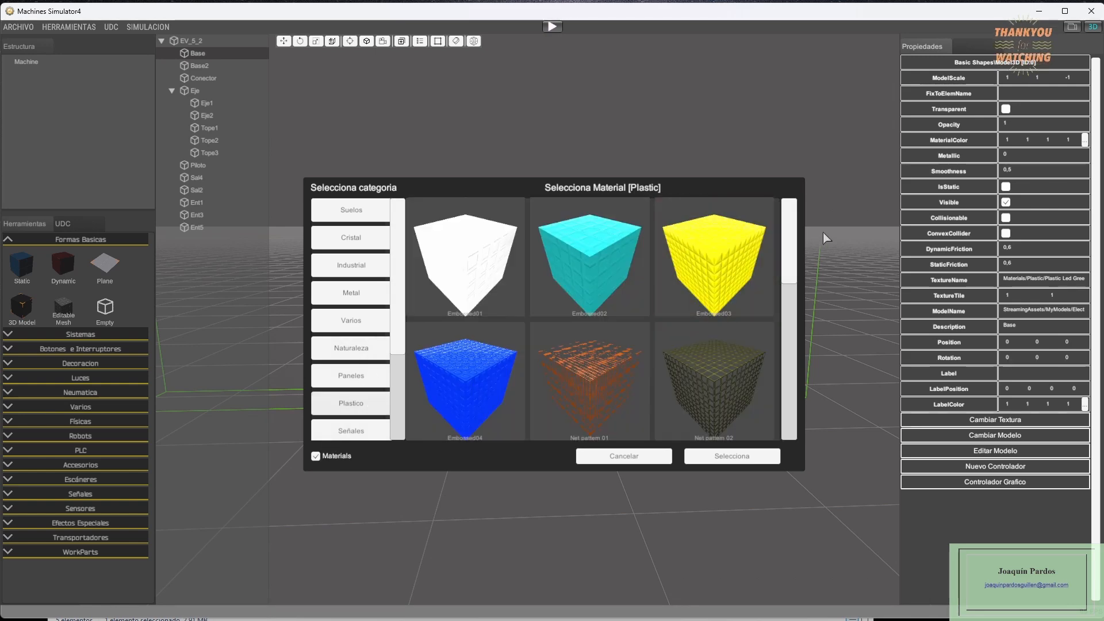
{"action": "scroll", "coordinate": [797, 310], "scroll_direction": "down", "scroll_amount": 3}
{"action": "scroll", "coordinate": [796, 310], "scroll_direction": "down", "scroll_amount": 2}
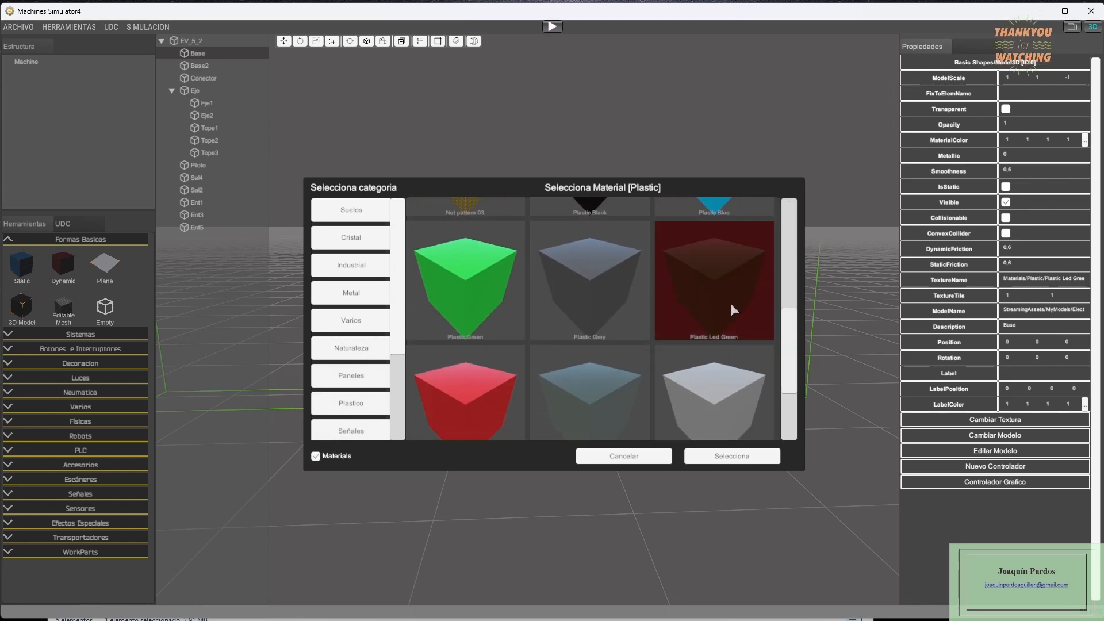
{"action": "left_click", "coordinate": [626, 457]}
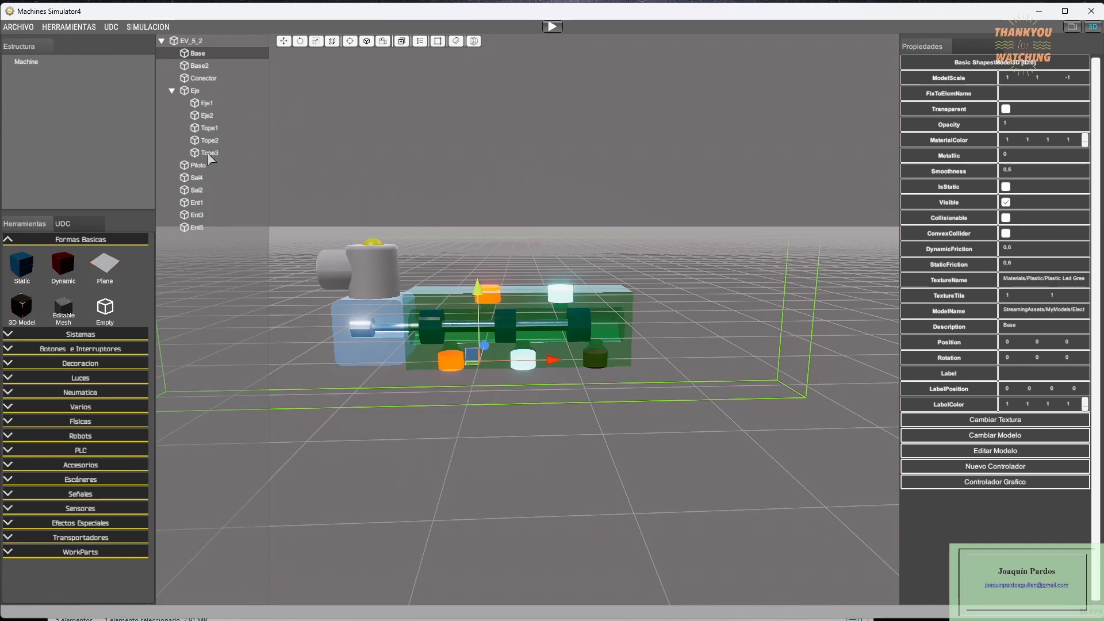
- Select the Base2 element and look through the Glass materials, including Glass02, without applying one
{"action": "left_click", "coordinate": [201, 66]}
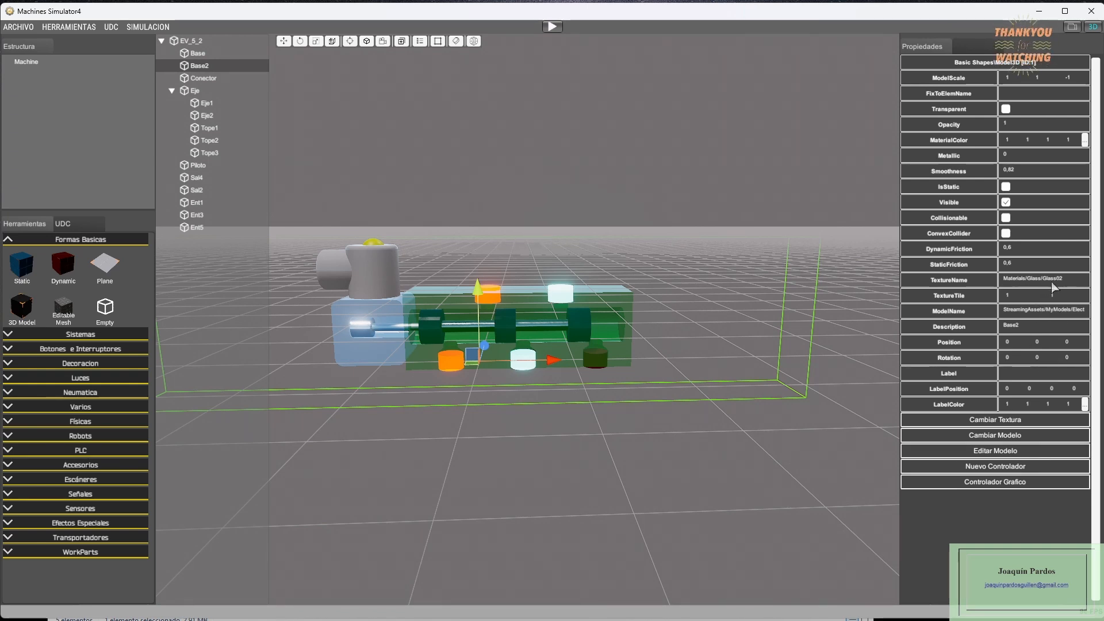
{"action": "left_click", "coordinate": [1004, 420]}
{"action": "left_click", "coordinate": [350, 241]}
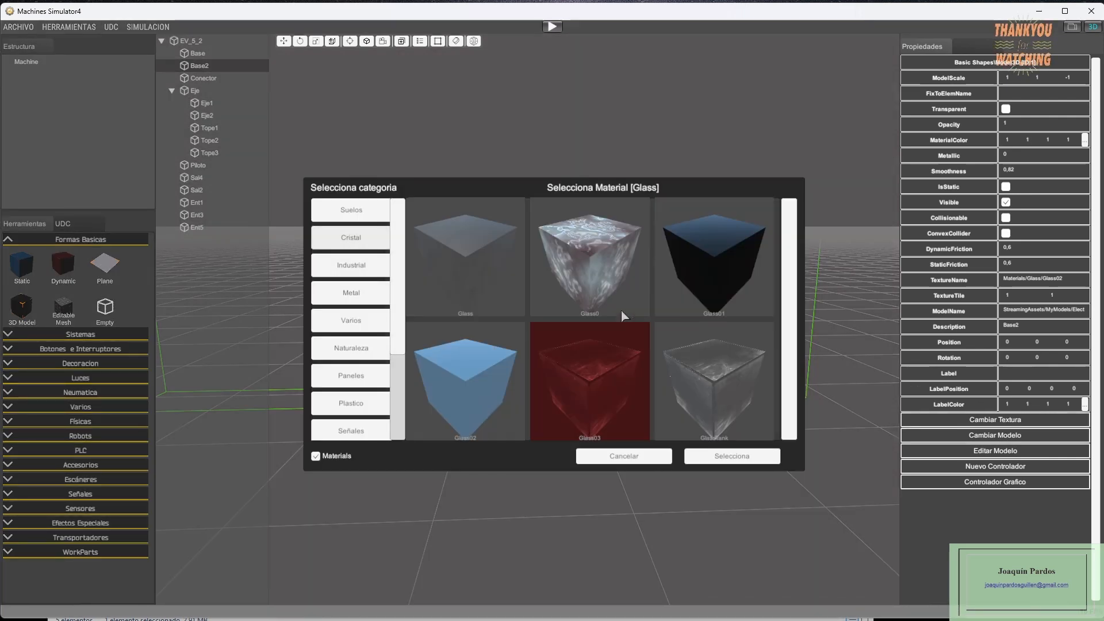
{"action": "left_click", "coordinate": [458, 392]}
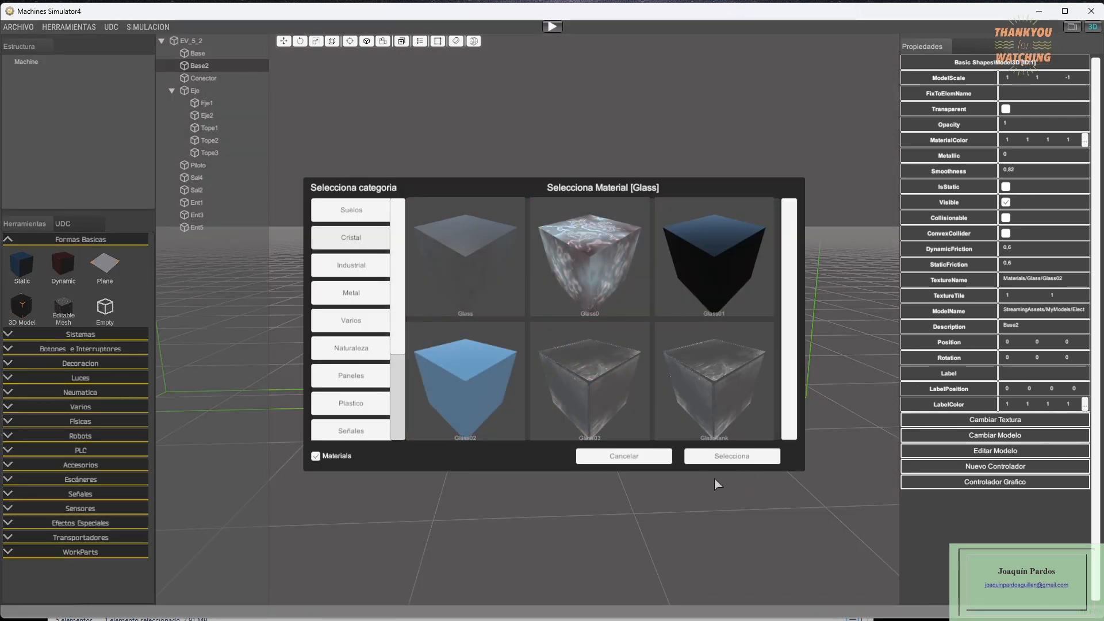
{"action": "left_click", "coordinate": [636, 458]}
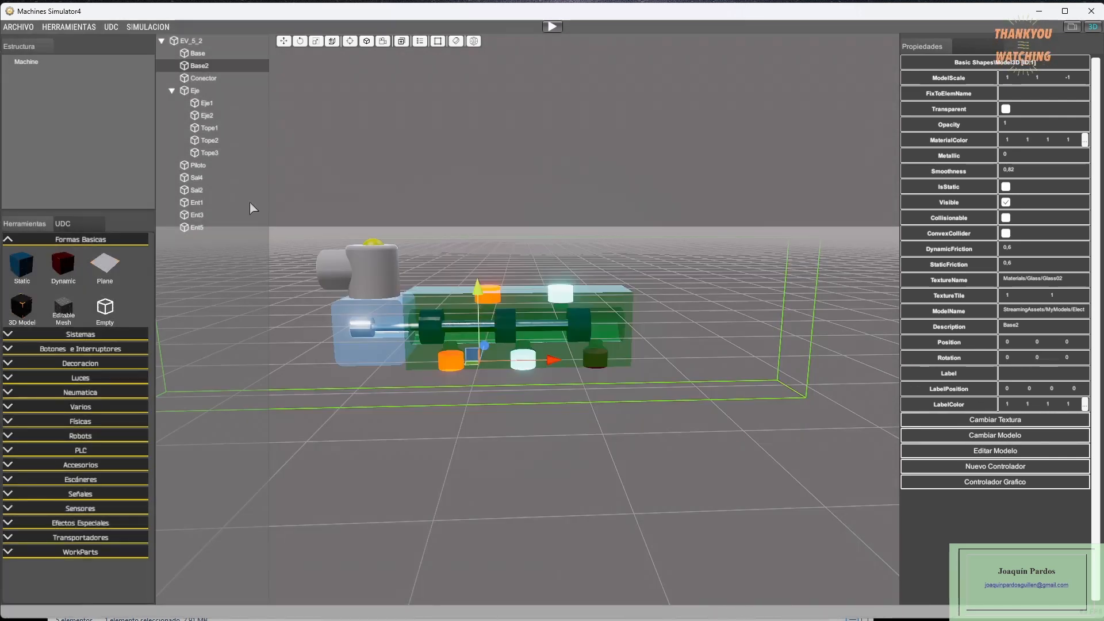
- Check the Conector properties and look through the Metal materials for the Eje element without applying one
{"action": "left_click", "coordinate": [204, 79]}
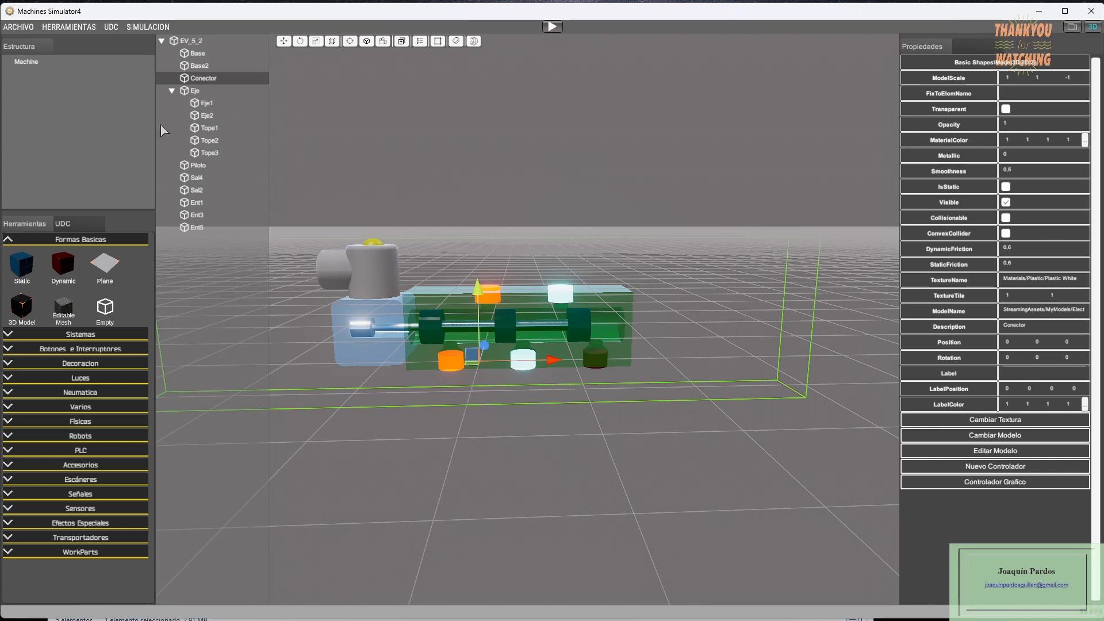
{"action": "left_click", "coordinate": [195, 91]}
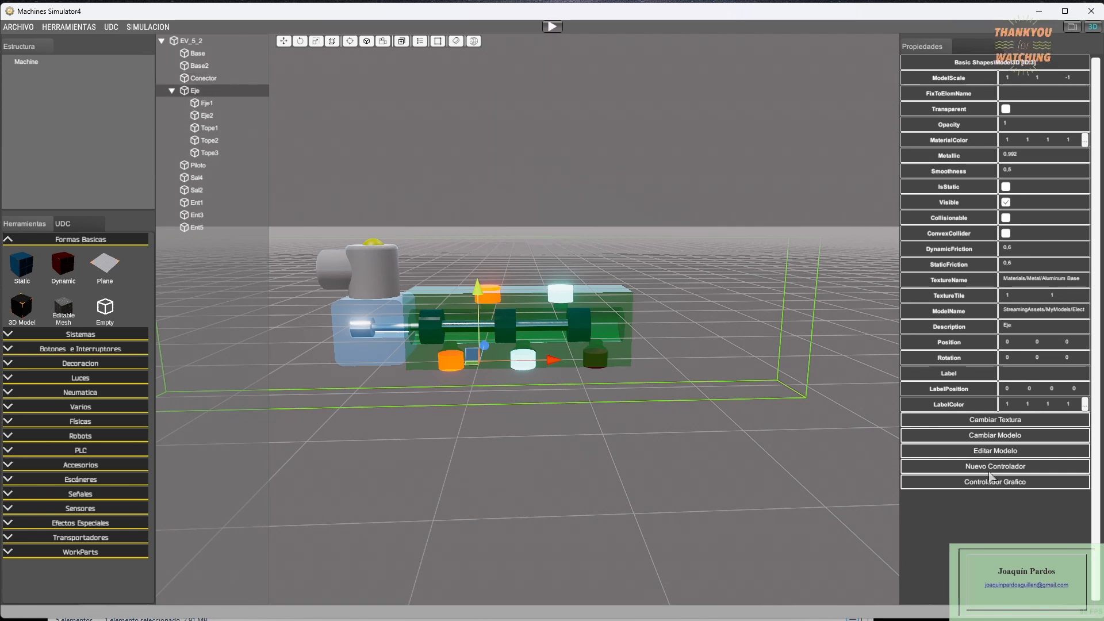
{"action": "left_click", "coordinate": [1002, 420]}
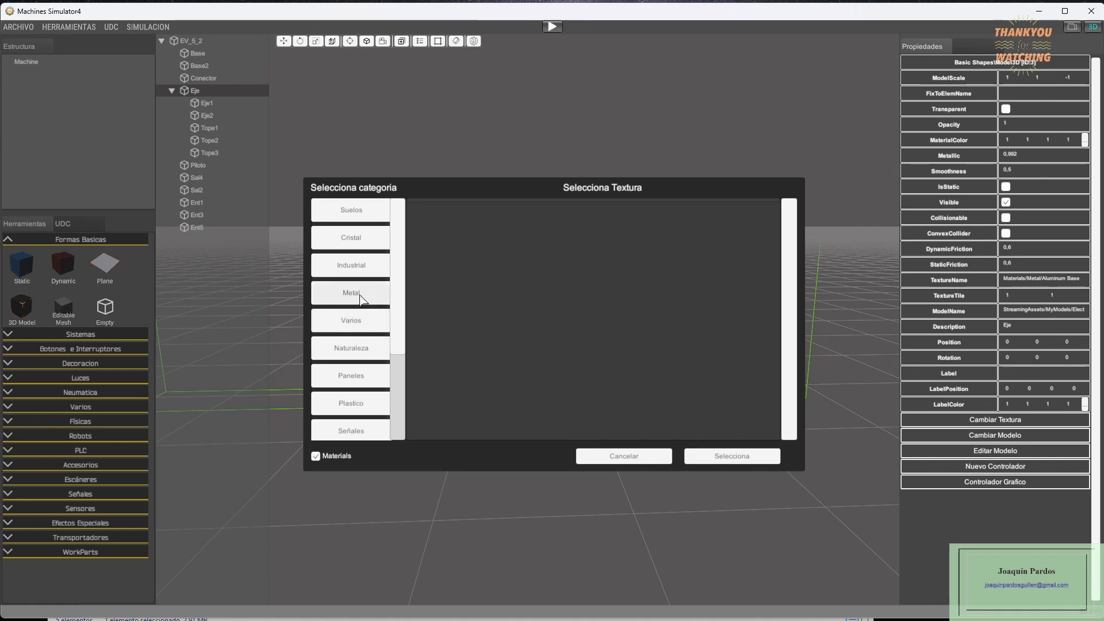
{"action": "left_click", "coordinate": [351, 293]}
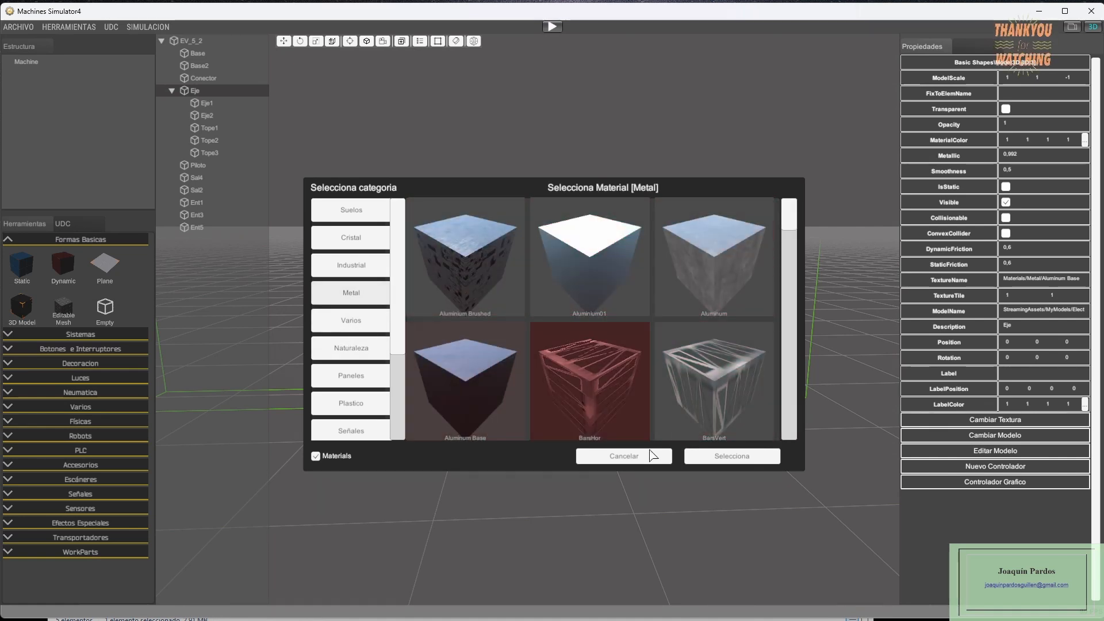
{"action": "left_click", "coordinate": [633, 456]}
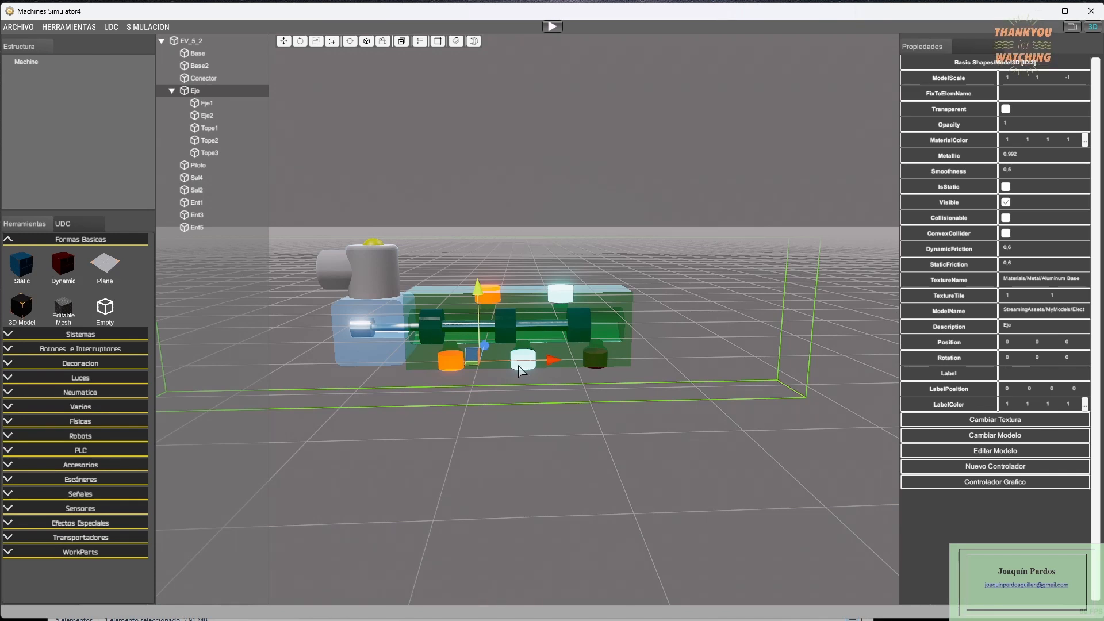
- Examine the material properties of the Eje1, Eje2, Tope1, Tope2 and Tope3 parts nested under Eje
{"action": "left_click", "coordinate": [210, 128]}
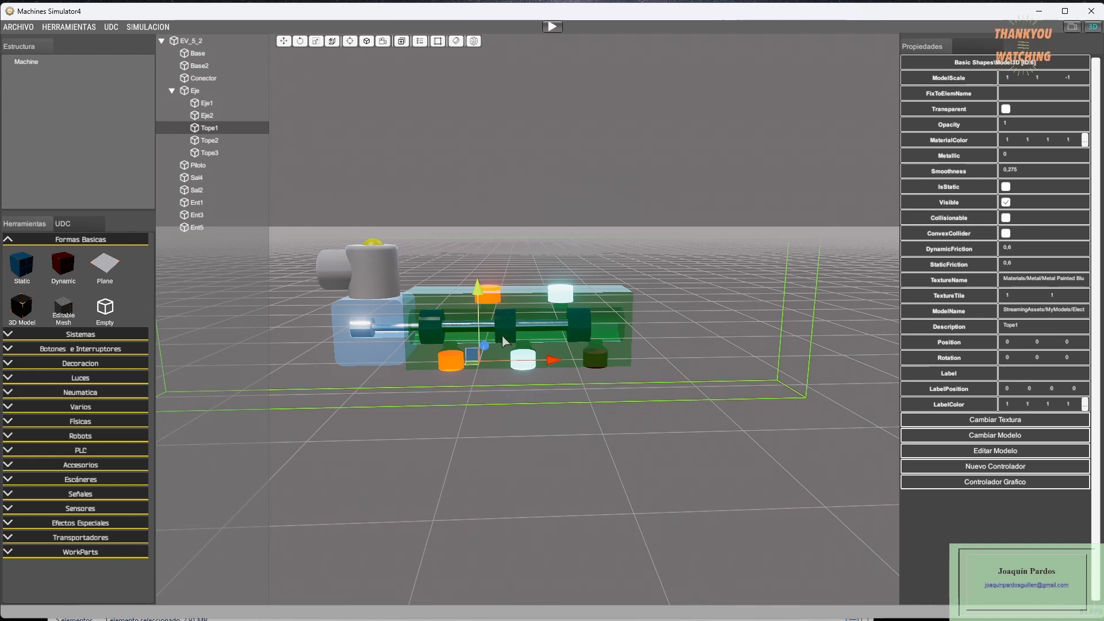
{"action": "left_click", "coordinate": [205, 105]}
{"action": "left_click", "coordinate": [207, 115]}
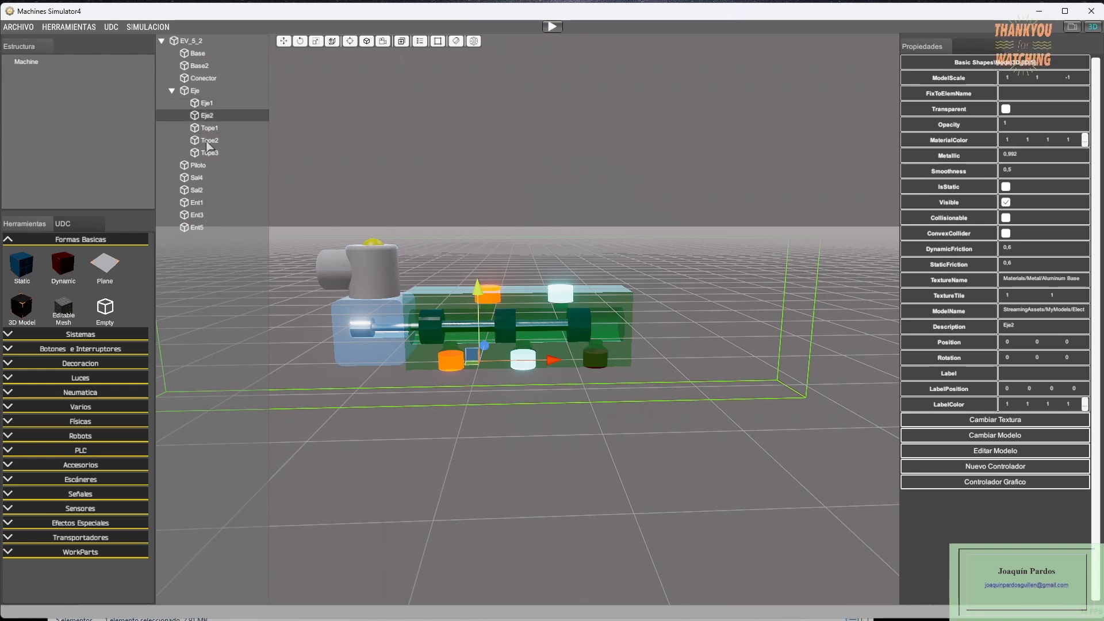
{"action": "left_click", "coordinate": [208, 141]}
{"action": "left_click", "coordinate": [205, 154]}
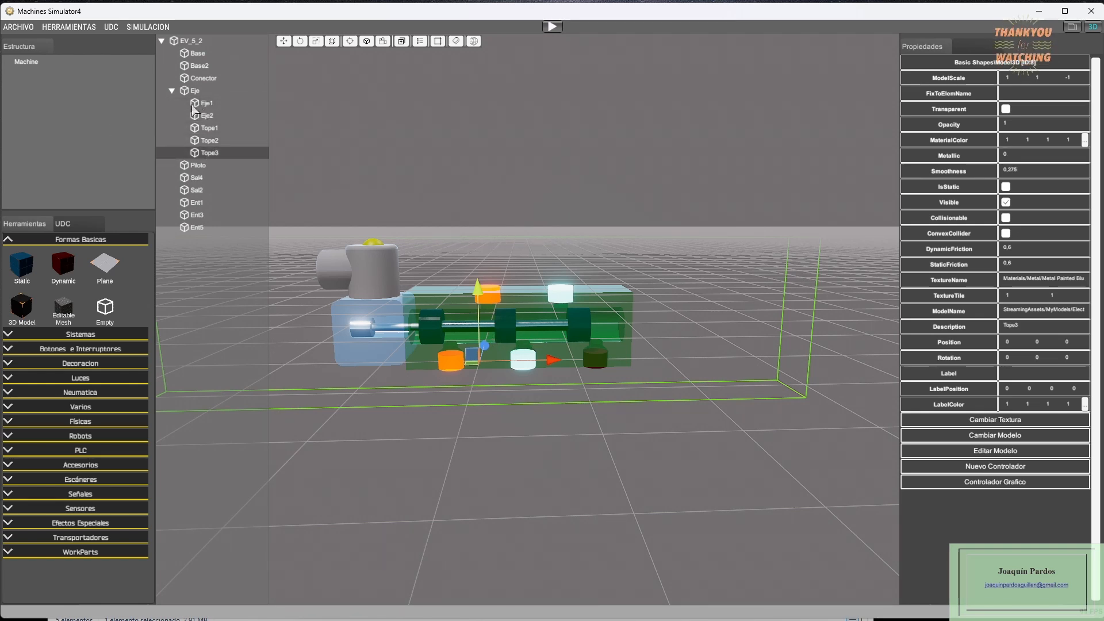
{"action": "left_click", "coordinate": [205, 104]}
{"action": "left_click", "coordinate": [207, 116]}
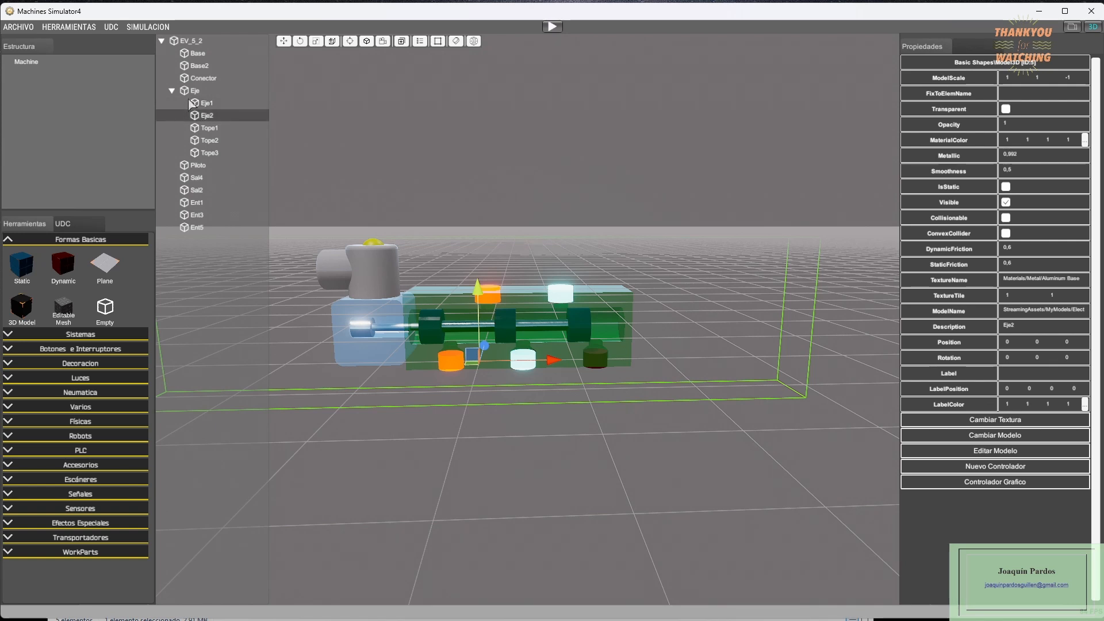
- Review the parent Eje element, the Base and the Tope3 stop in the EV_5_2 hierarchy
{"action": "left_click", "coordinate": [193, 91]}
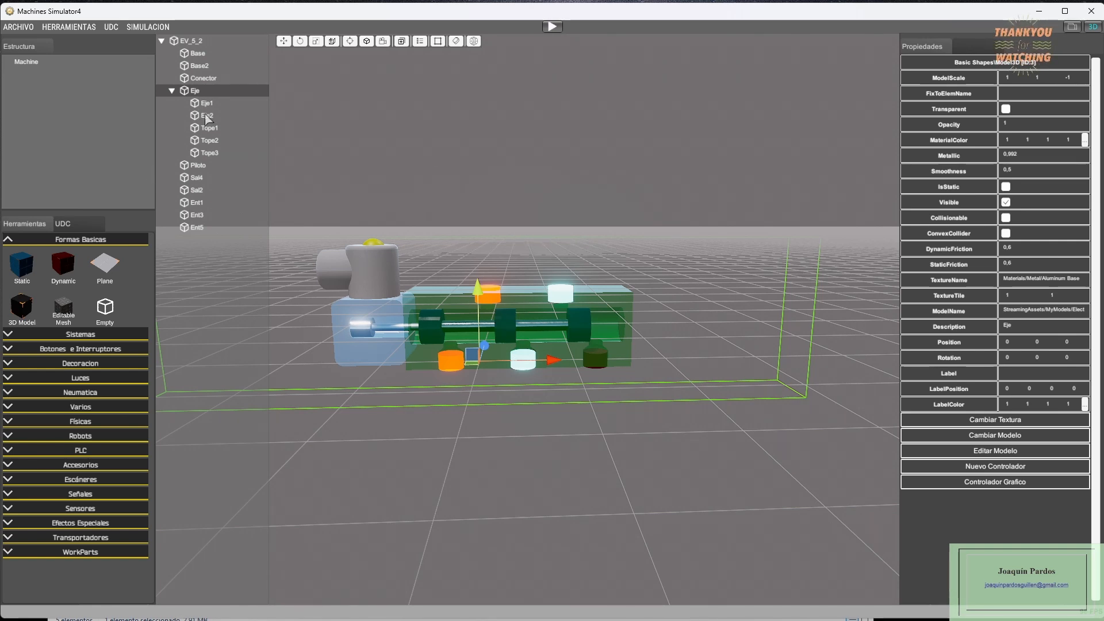
{"action": "left_click", "coordinate": [196, 53]}
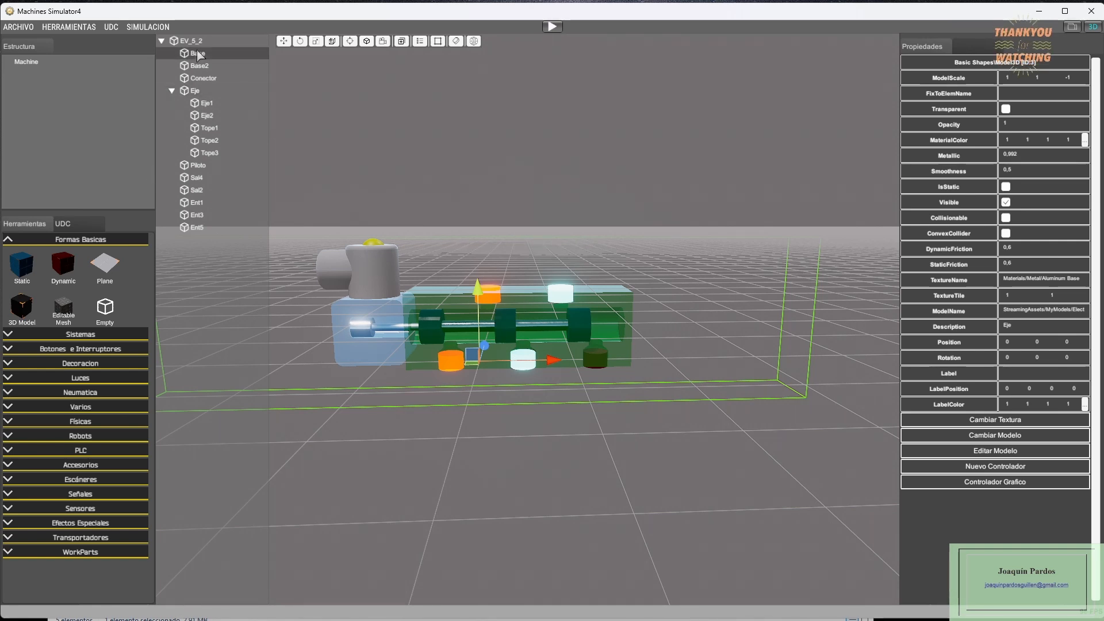
{"action": "left_click", "coordinate": [211, 153]}
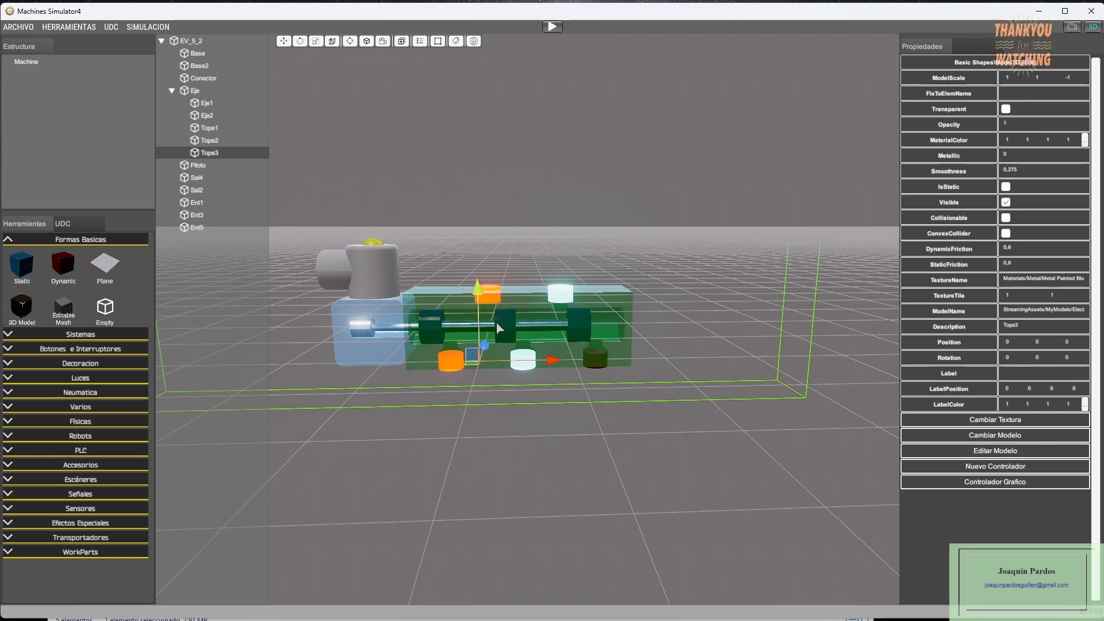
{"action": "left_click", "coordinate": [475, 171]}
- Select the Piloto element and find the SphereNormal model among the basic shapes, without changing its model
{"action": "left_click", "coordinate": [196, 165]}
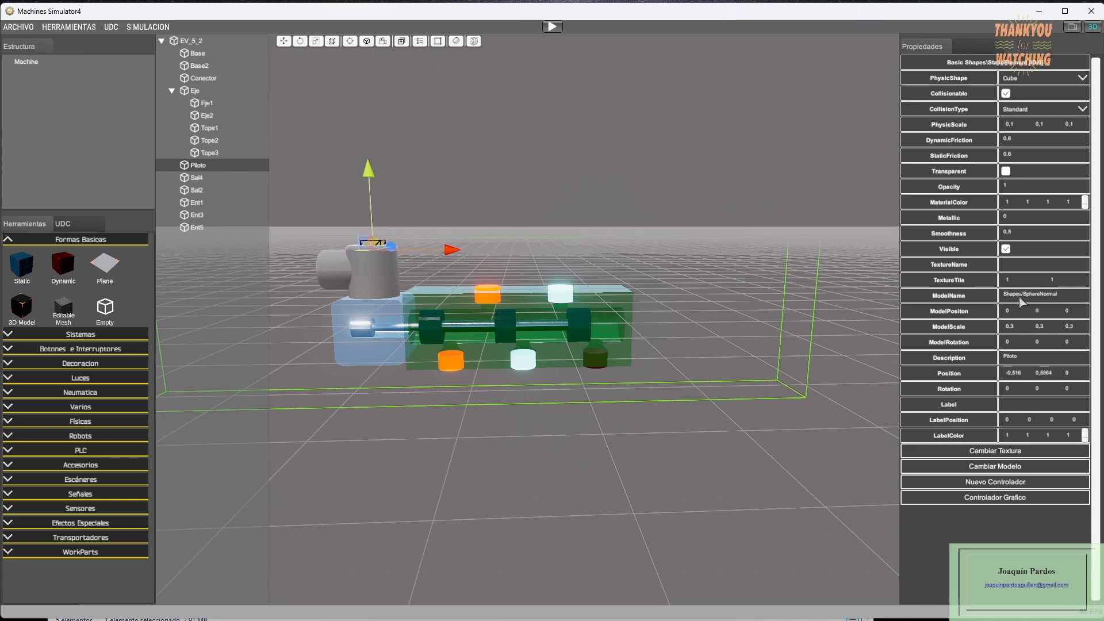
{"action": "left_click", "coordinate": [1021, 467]}
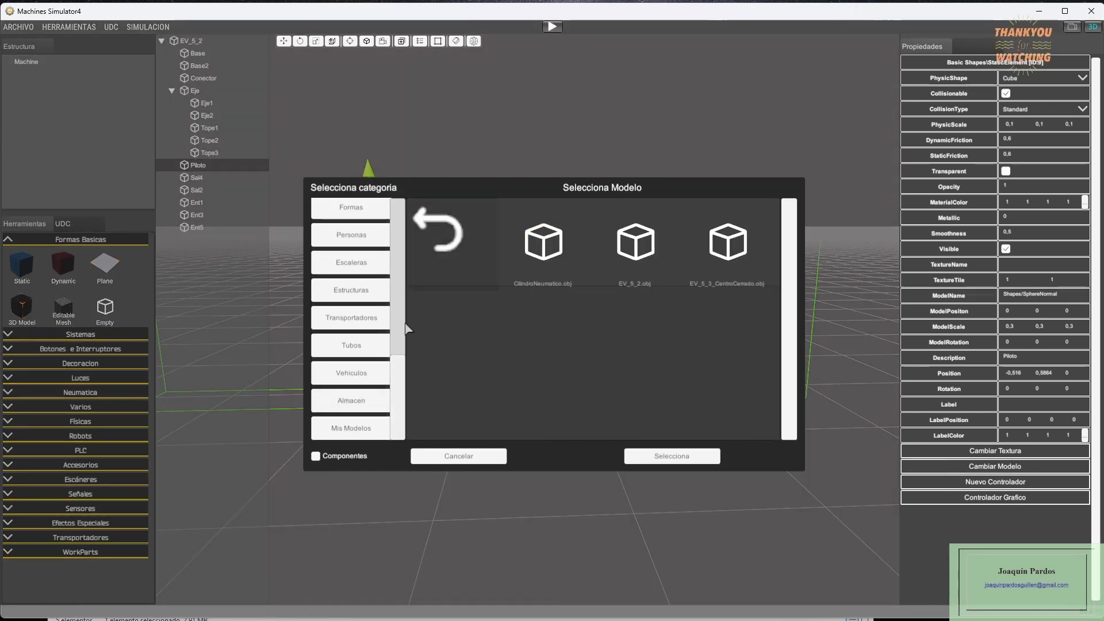
{"action": "scroll", "coordinate": [406, 357], "scroll_direction": "up", "scroll_amount": 2}
{"action": "scroll", "coordinate": [406, 357], "scroll_direction": "up", "scroll_amount": 1}
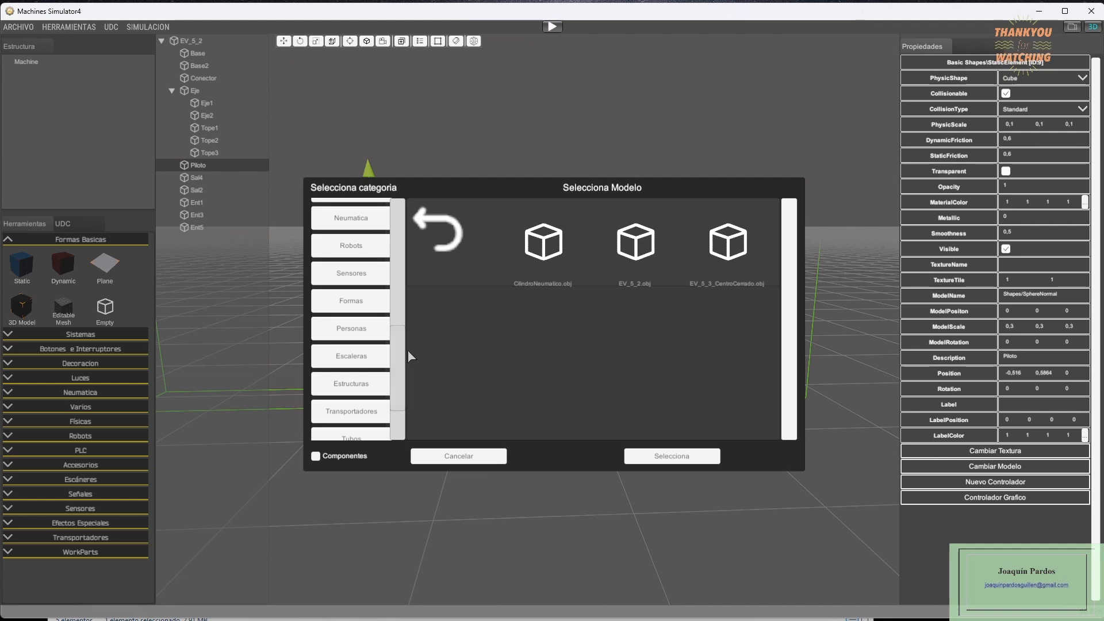
{"action": "left_click", "coordinate": [359, 304]}
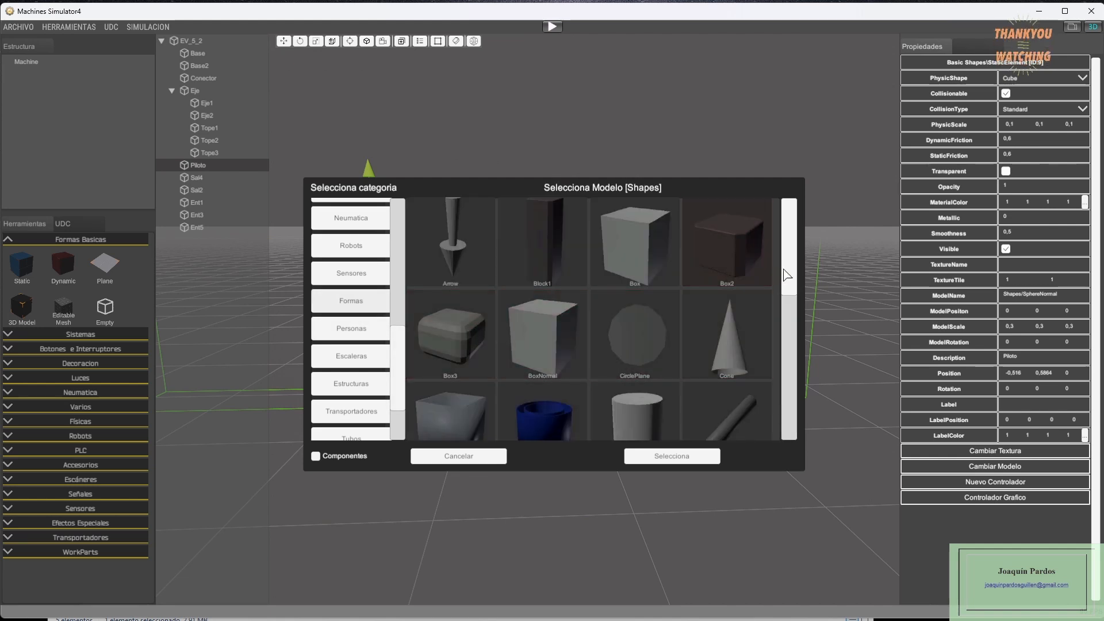
{"action": "scroll", "coordinate": [790, 253], "scroll_direction": "down", "scroll_amount": 5}
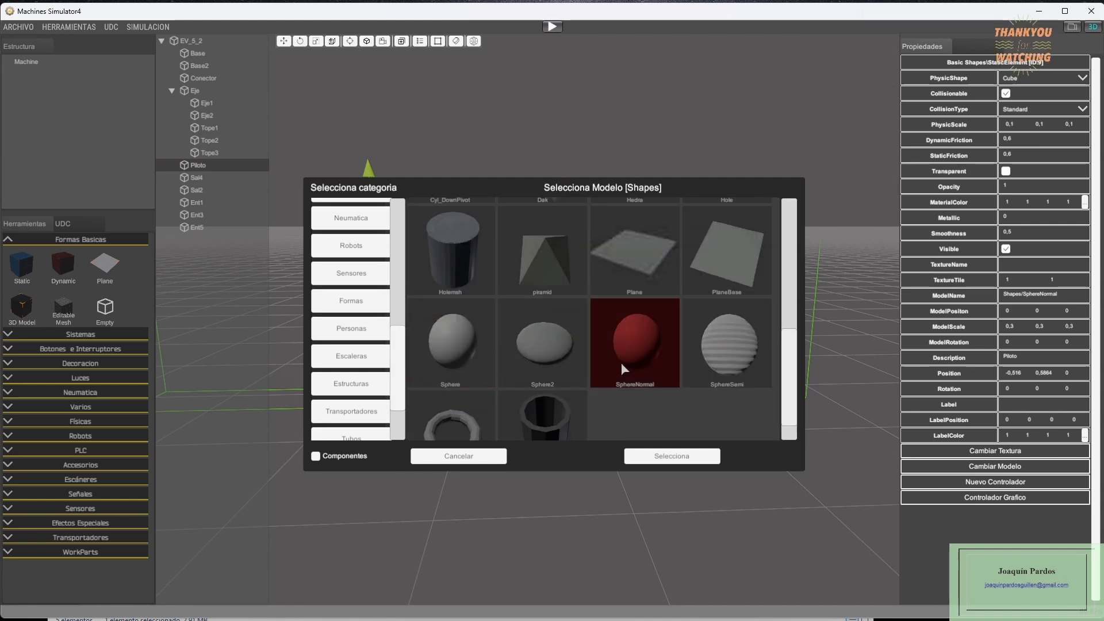
{"action": "left_click", "coordinate": [458, 456]}
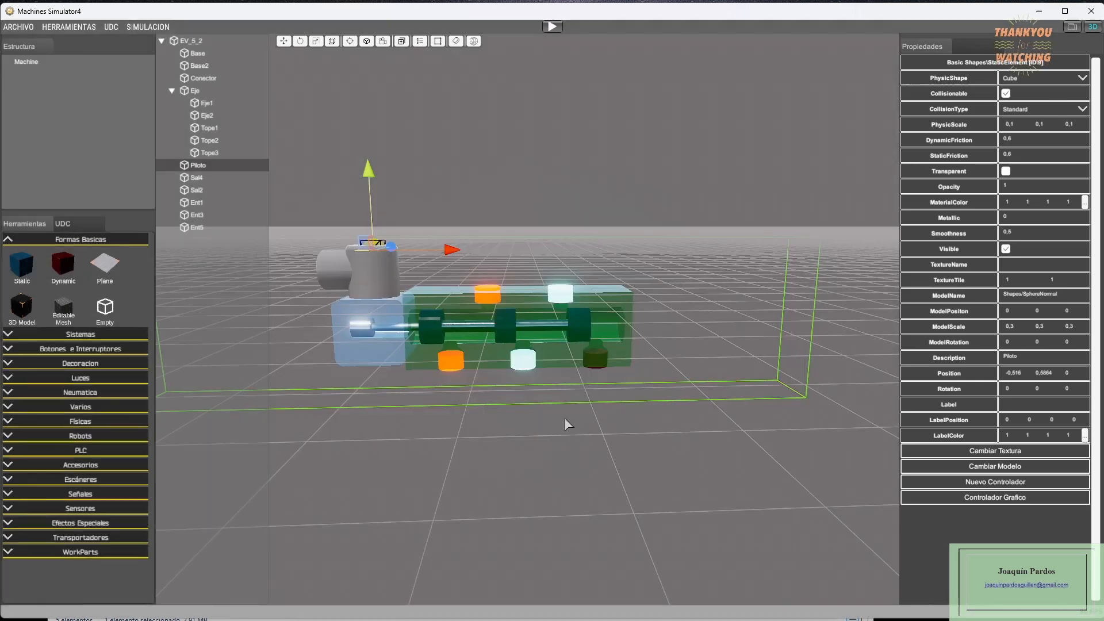
- Select the Sal4 port and find the Cylinder model among the basic shapes, without changing its model
{"action": "left_click", "coordinate": [192, 180]}
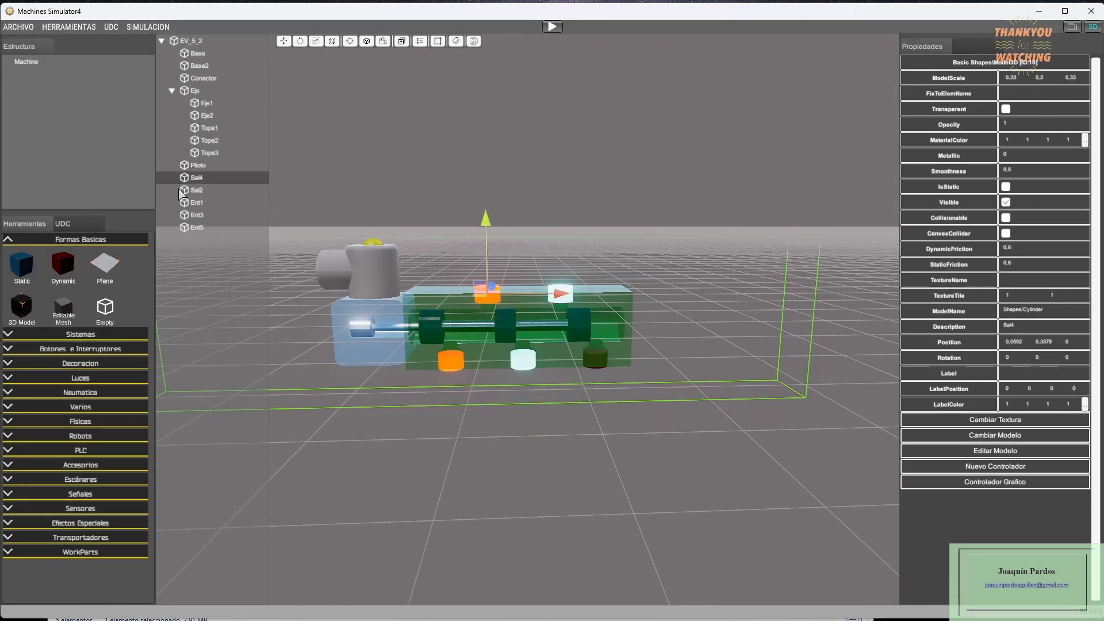
{"action": "left_click", "coordinate": [1013, 435]}
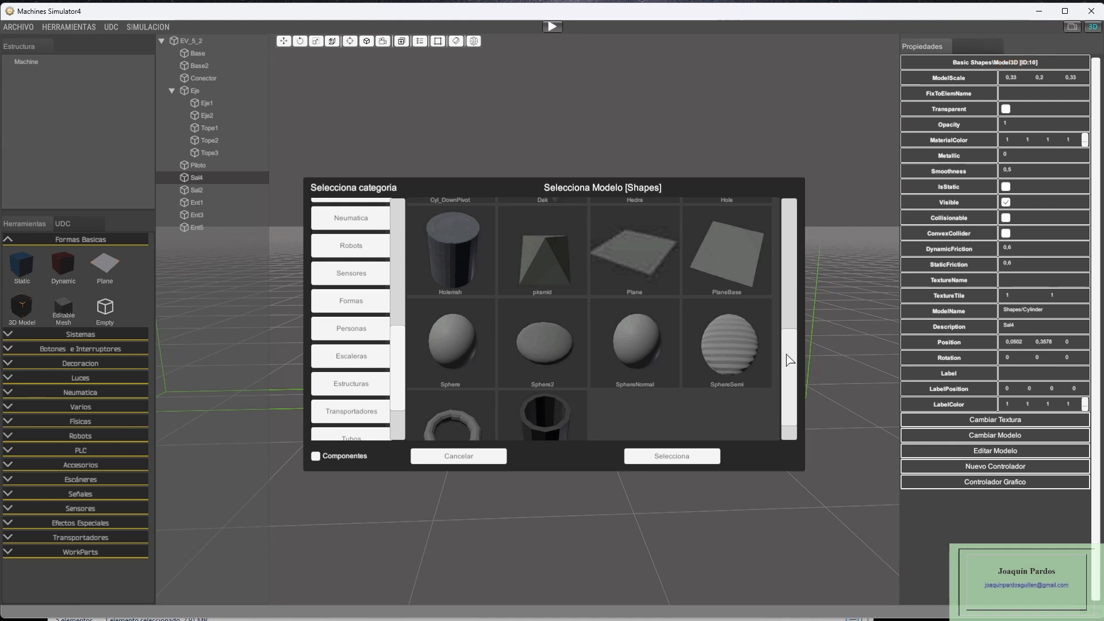
{"action": "left_click_drag", "start_coordinate": [788, 362], "coordinate": [799, 273]}
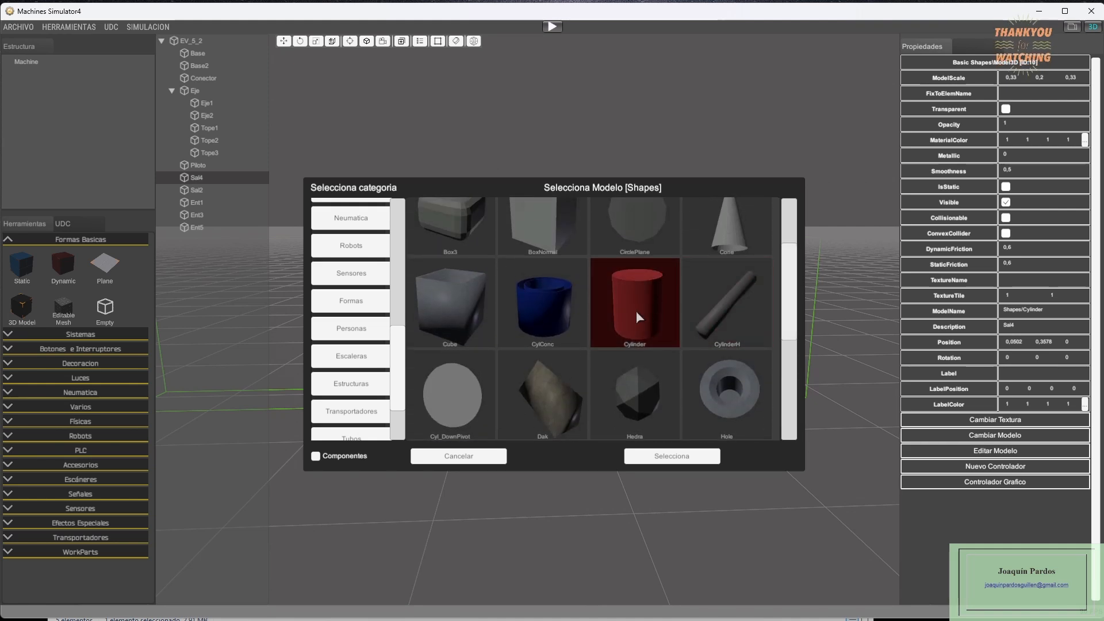
{"action": "left_click", "coordinate": [458, 457]}
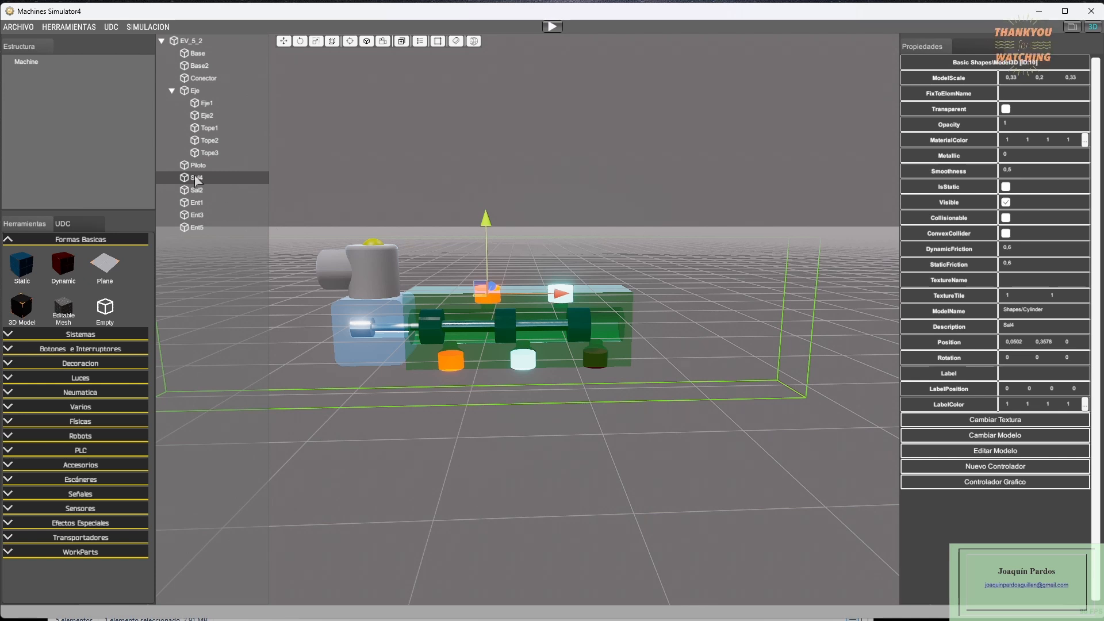
- Examine the properties of the Sal2, Ent1, Ent3 and Ent5 ports, and recheck Piloto and Sal2
{"action": "left_click", "coordinate": [196, 190]}
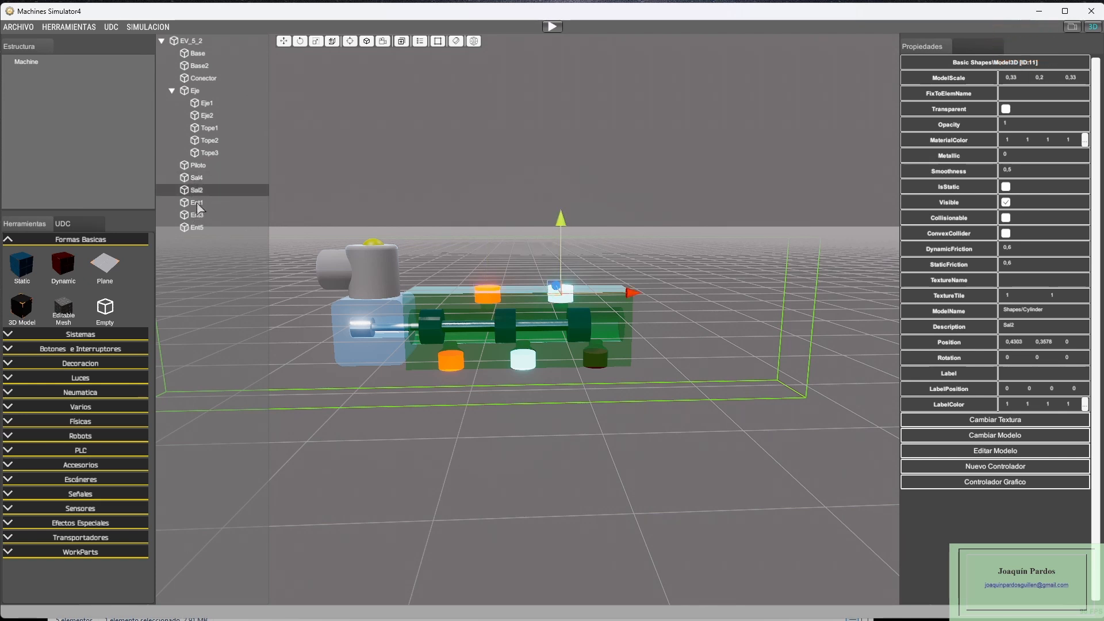
{"action": "left_click", "coordinate": [198, 204]}
{"action": "left_click", "coordinate": [195, 216]}
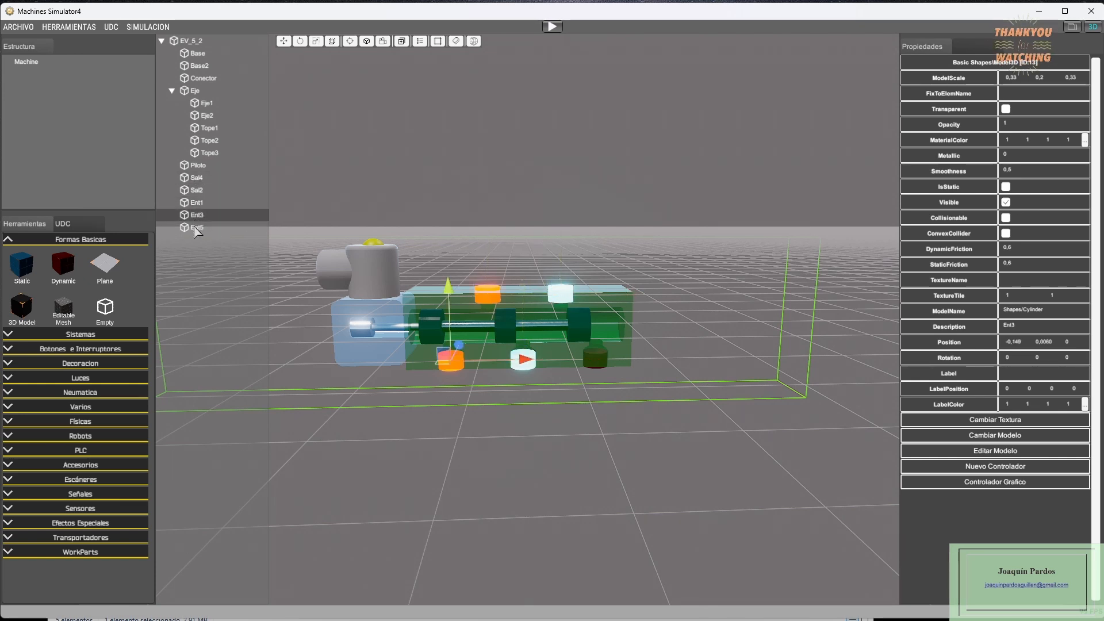
{"action": "left_click", "coordinate": [194, 226]}
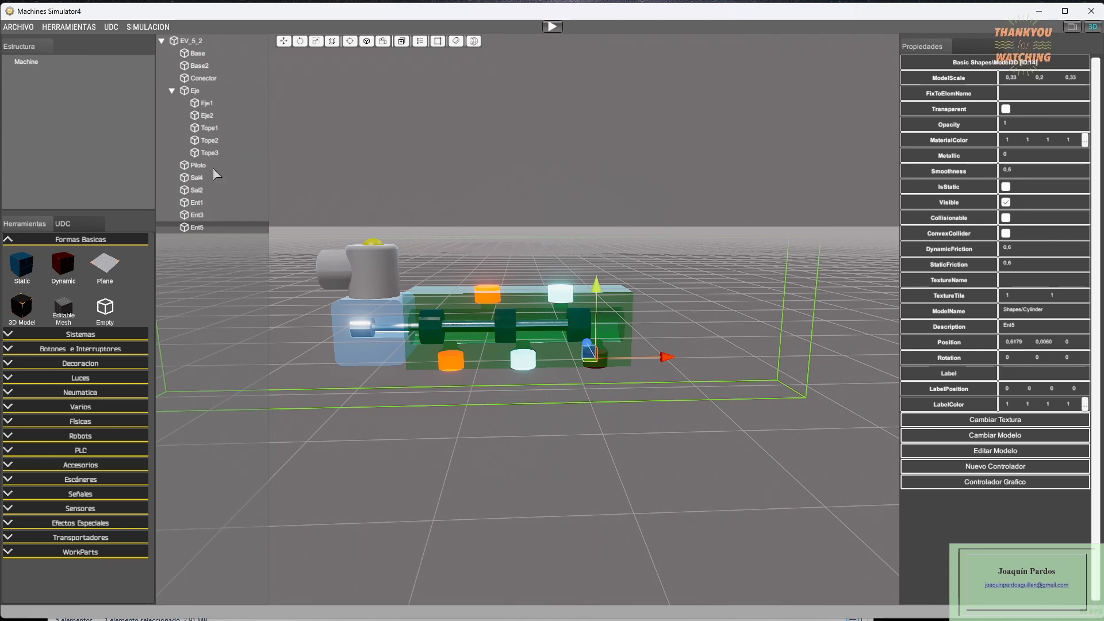
{"action": "left_click", "coordinate": [198, 166]}
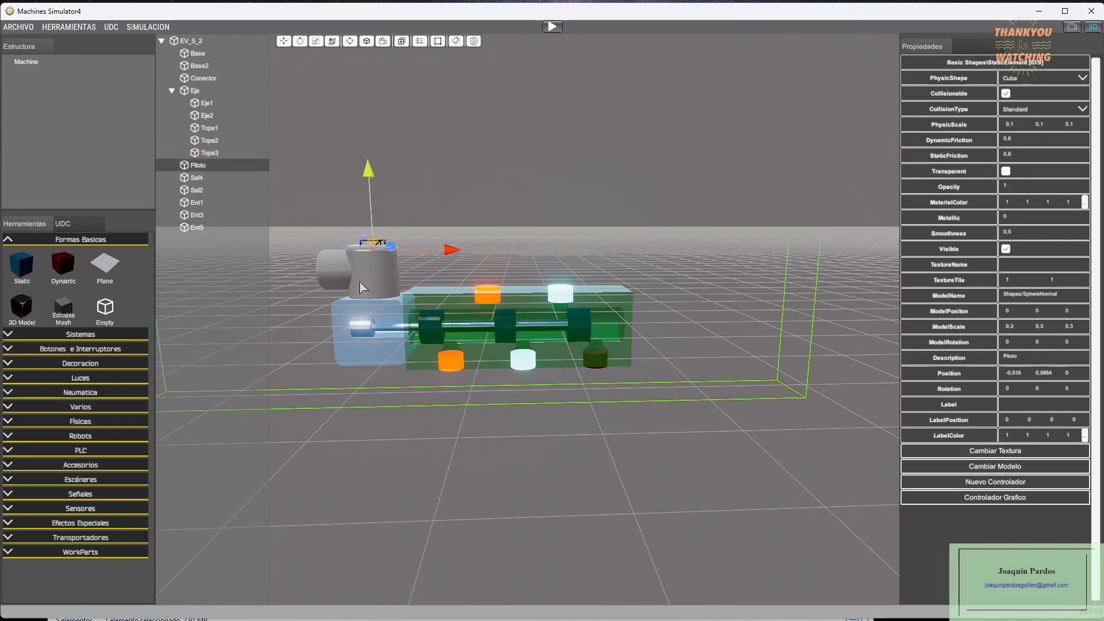
{"action": "left_click", "coordinate": [196, 189]}
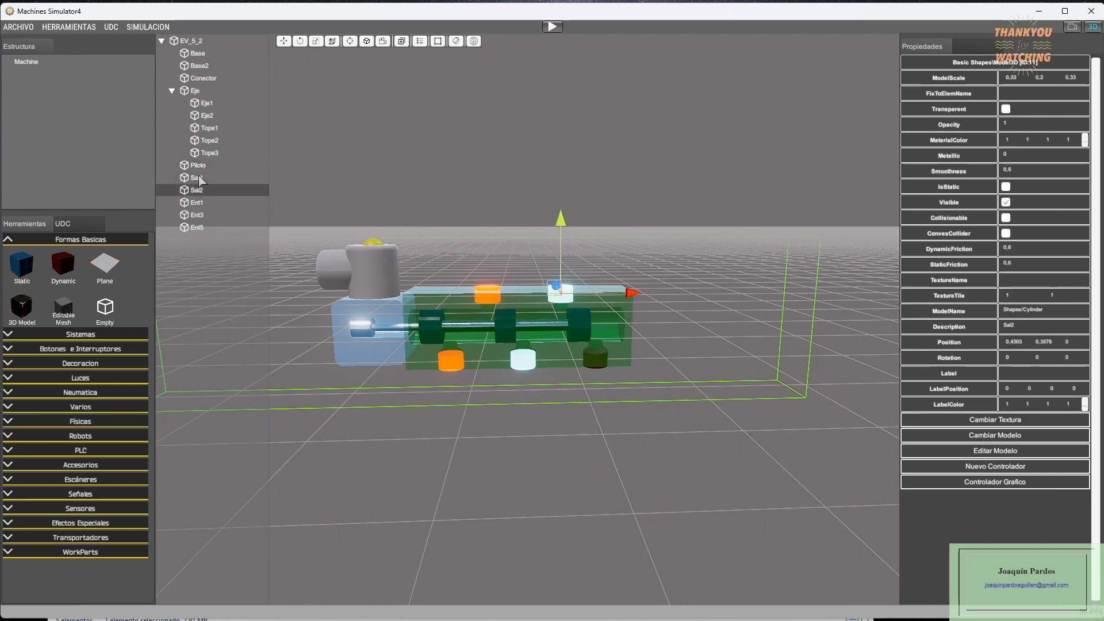
- Review the properties of the Sal4, Ent1, Ent3 and Ent5 ports in the EV_5_2 hierarchy
{"action": "left_click", "coordinate": [197, 178]}
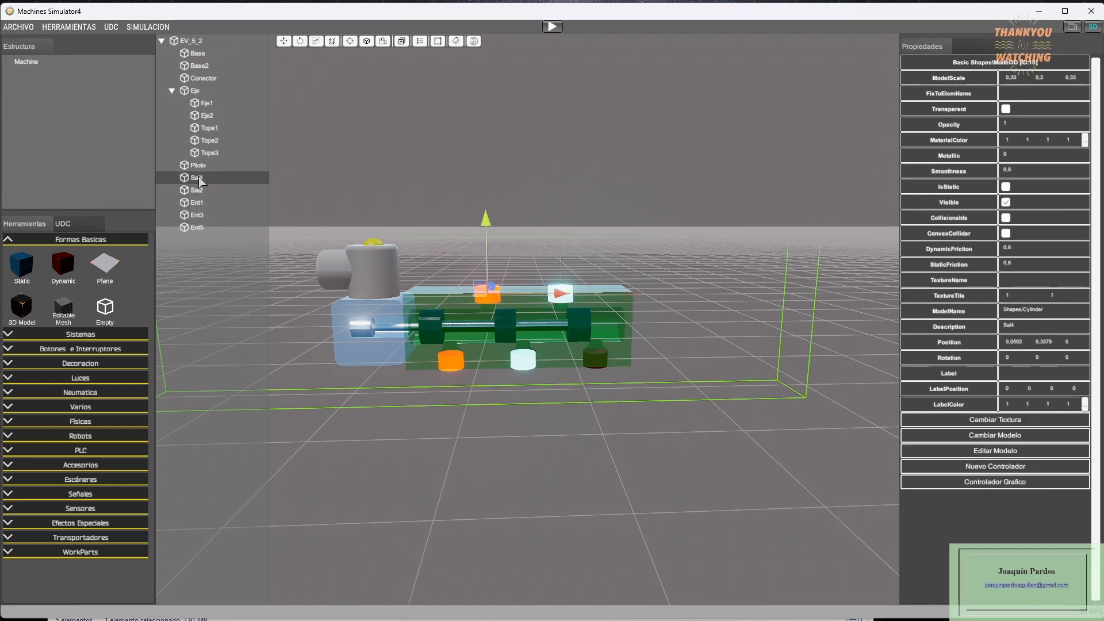
{"action": "left_click", "coordinate": [197, 204]}
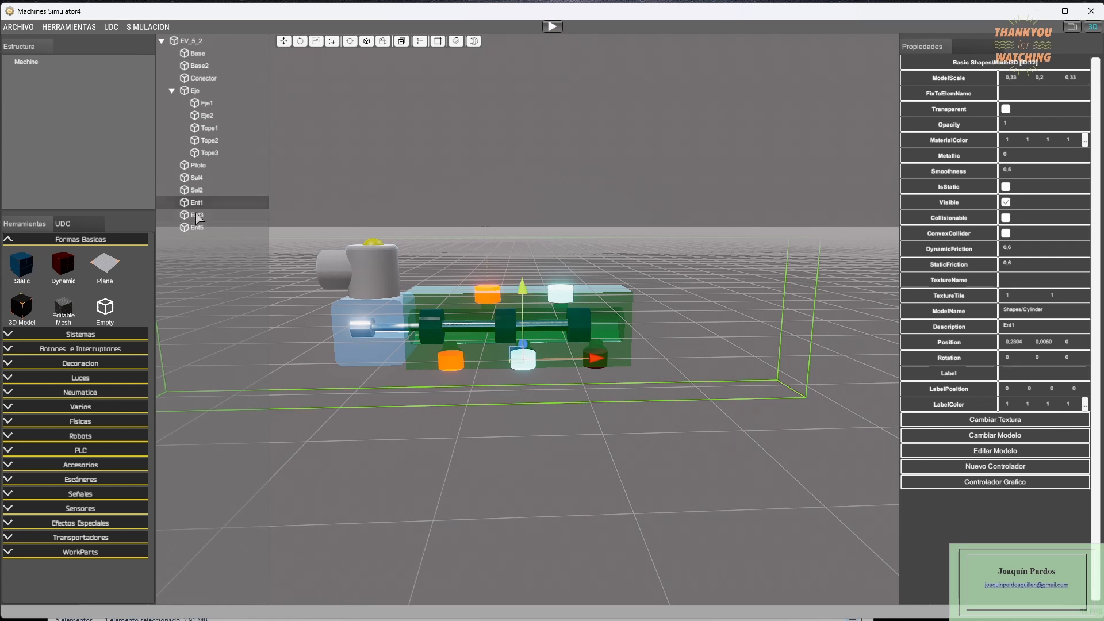
{"action": "left_click", "coordinate": [196, 215]}
{"action": "left_click", "coordinate": [197, 228]}
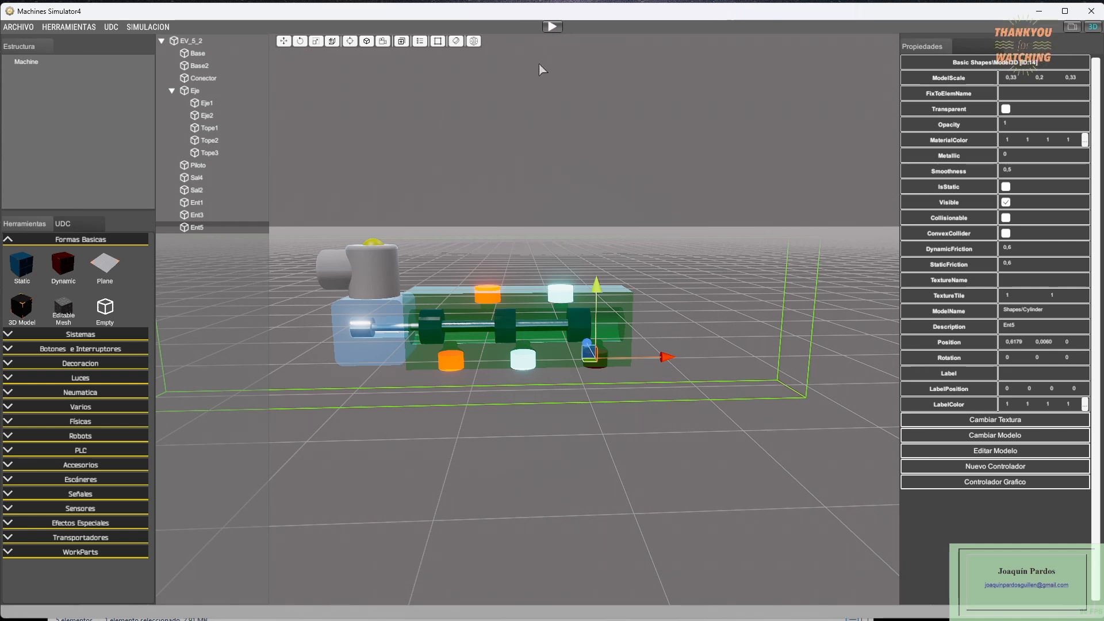
- Run the simulation briefly to view the EV_5_2 Saca and Mete digital outputs, and stop it
{"action": "left_click", "coordinate": [552, 27]}
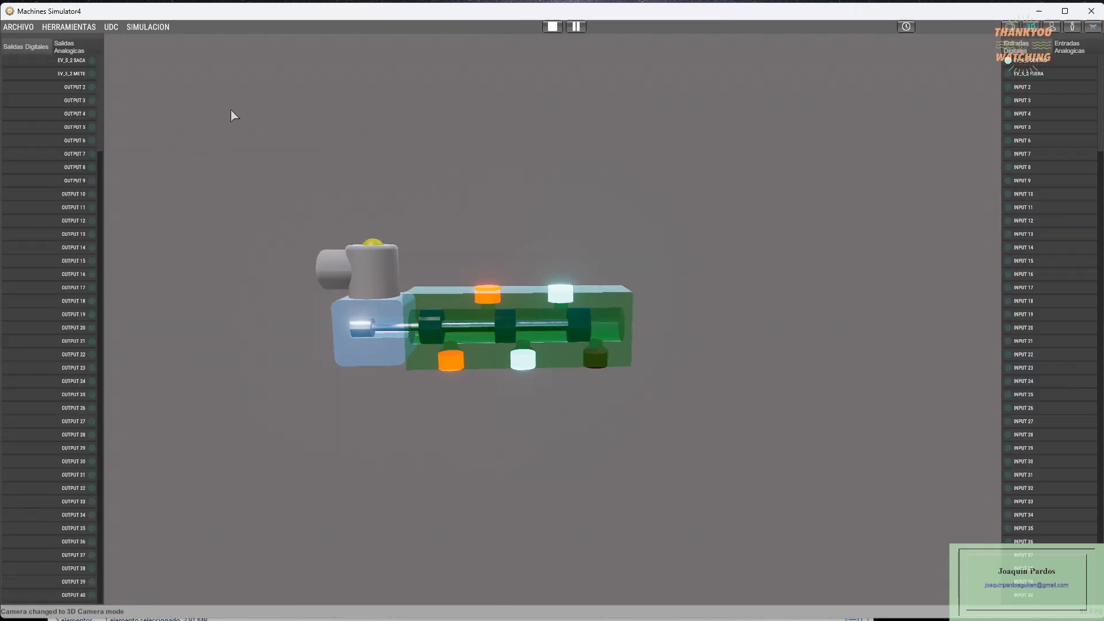
{"action": "left_click", "coordinate": [78, 64]}
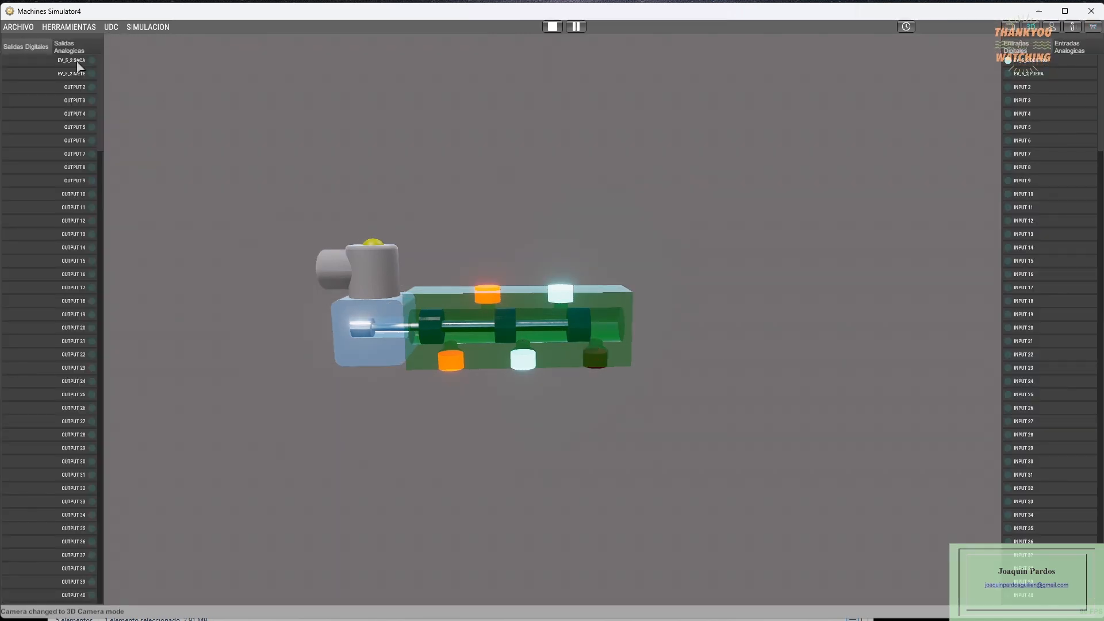
{"action": "left_click", "coordinate": [552, 27]}
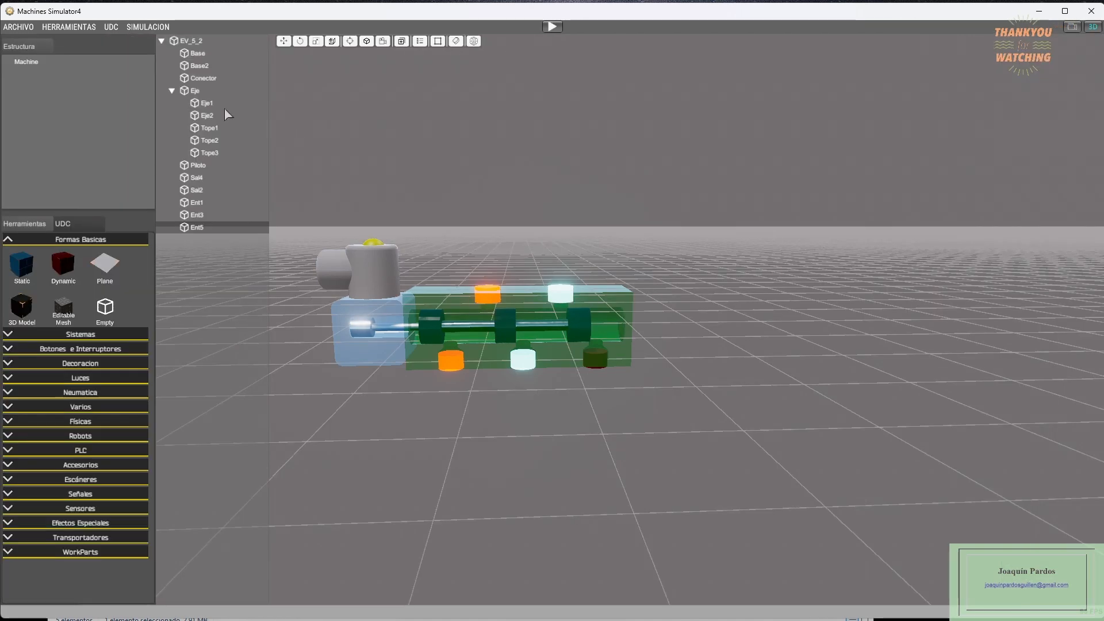
- Open the script code of EV_5_2 and read its header comments, the DENTRO and FUERA constants, and the Biestable and bActivo variables
{"action": "left_click", "coordinate": [196, 42]}
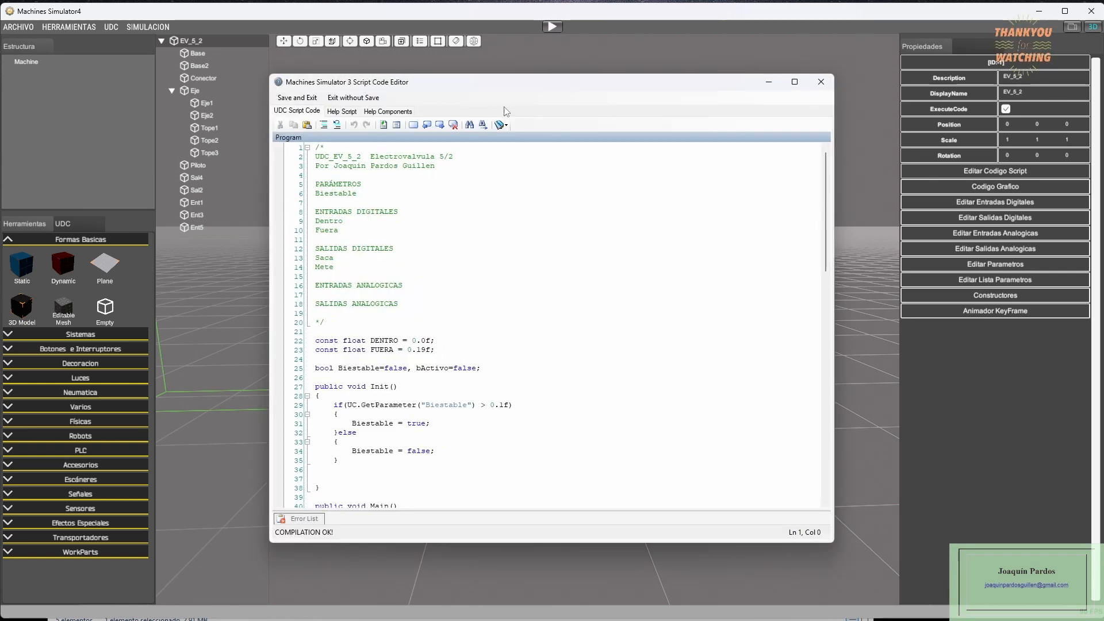
{"action": "left_click_drag", "start_coordinate": [515, 86], "coordinate": [609, 79]}
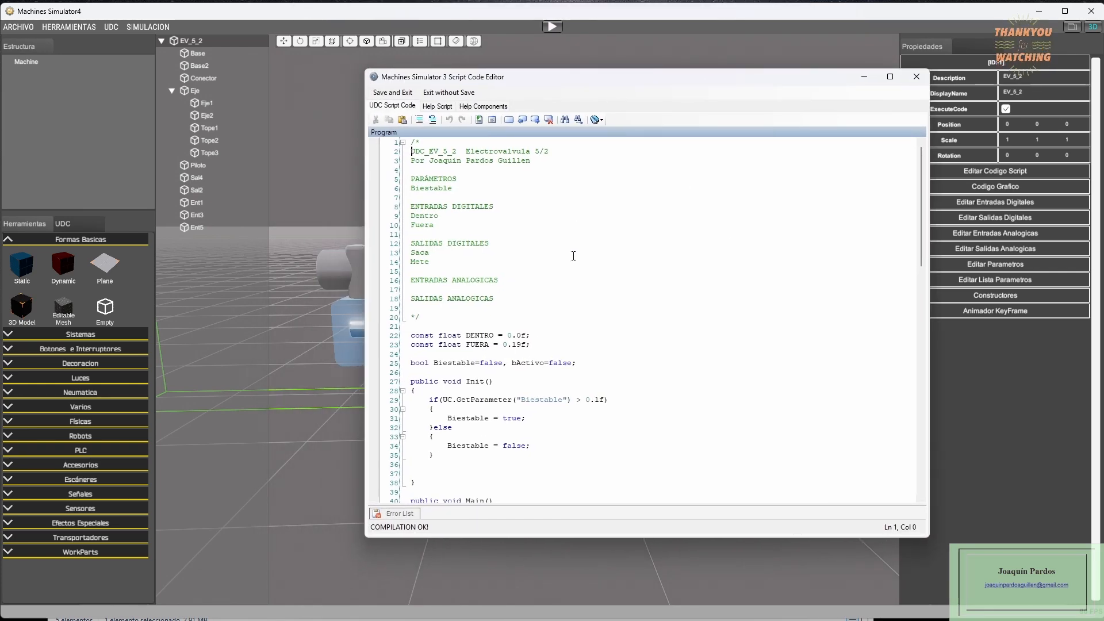
{"action": "scroll", "coordinate": [572, 254], "scroll_direction": "down", "scroll_amount": 2}
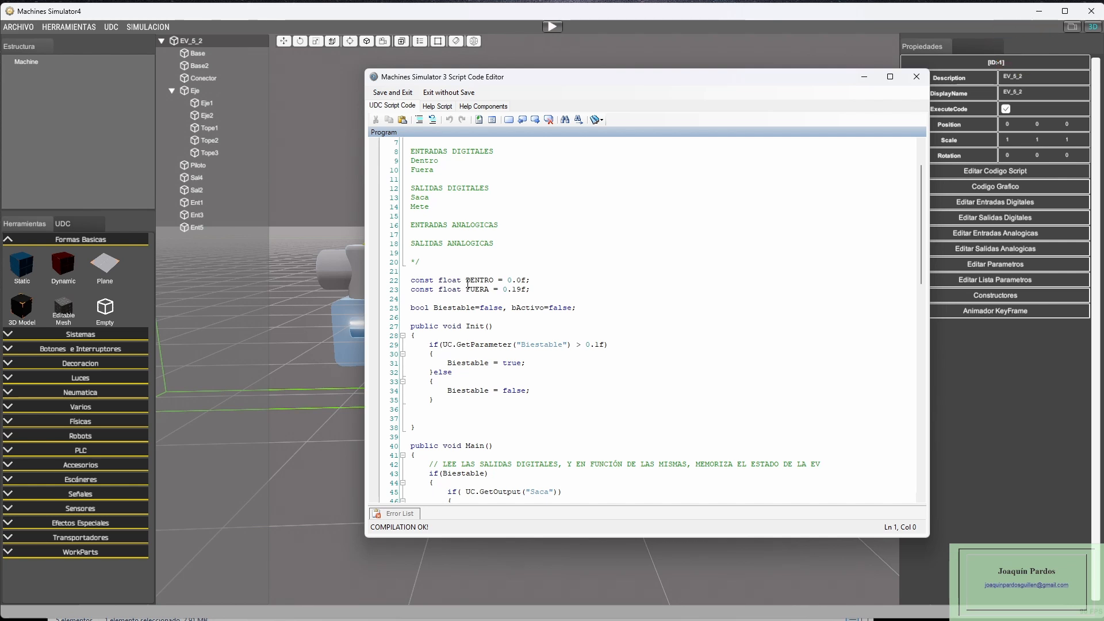
{"action": "left_click", "coordinate": [468, 284]}
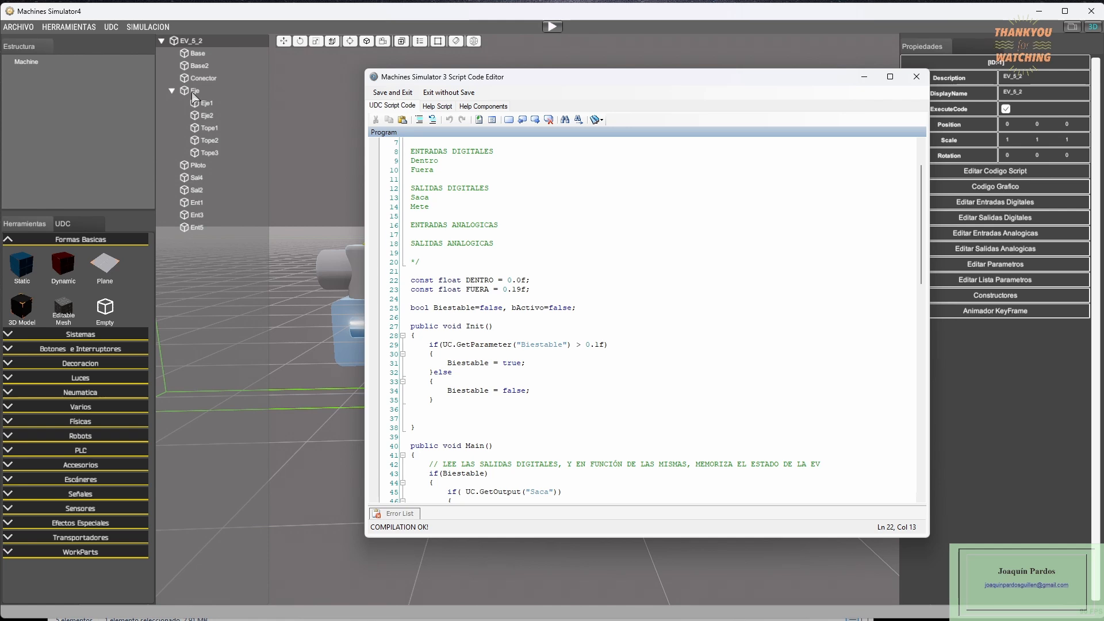
{"action": "left_click", "coordinate": [454, 309]}
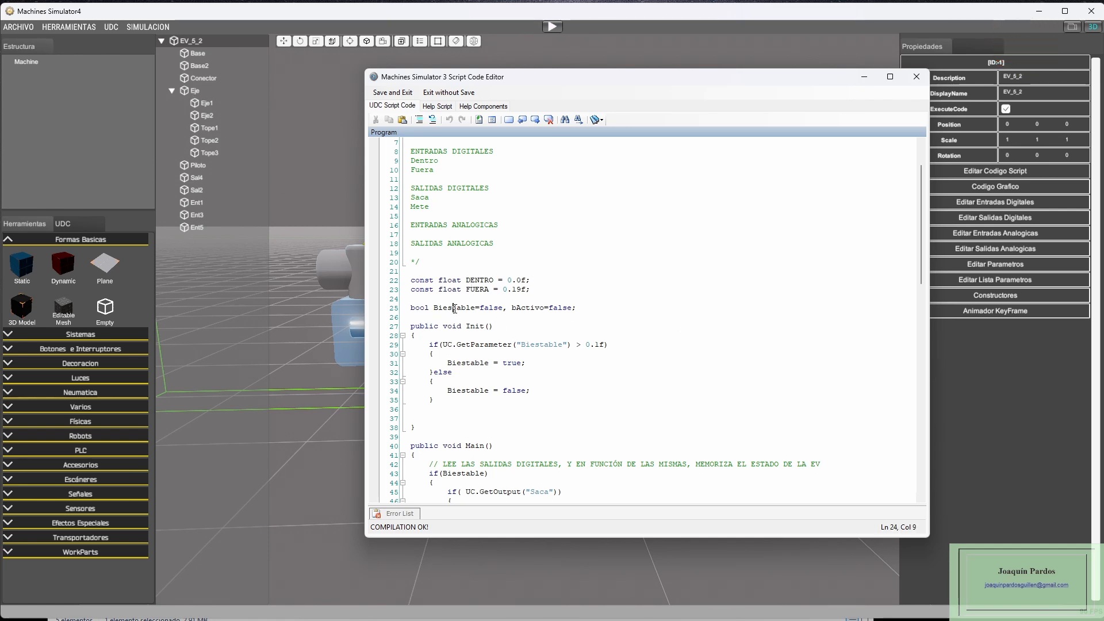
{"action": "left_click", "coordinate": [530, 309]}
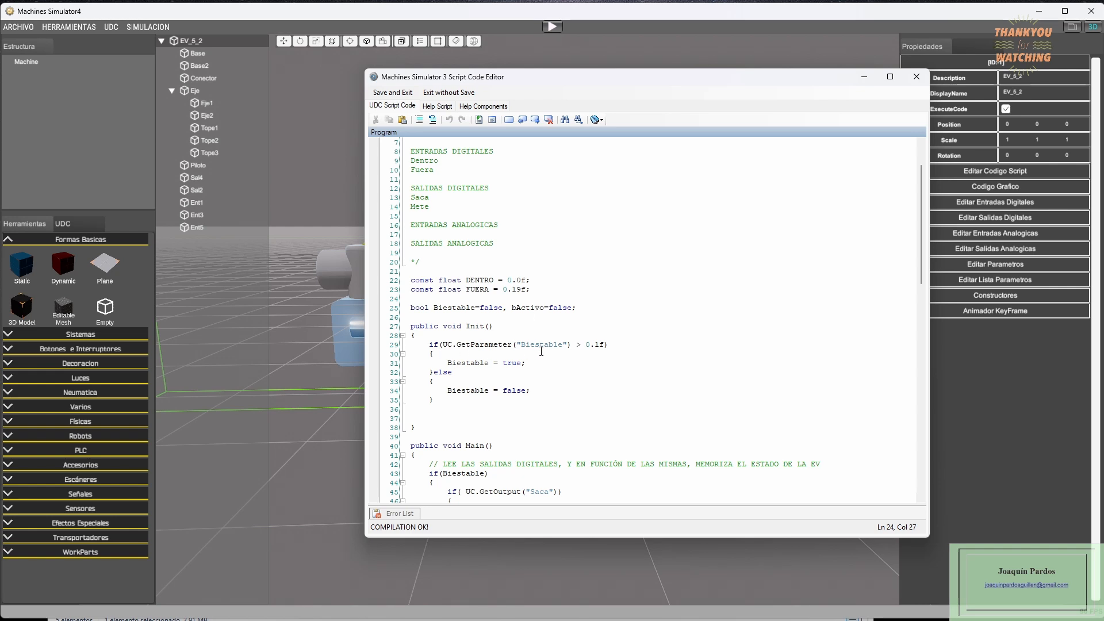
- Examine how the Init() function sets the Biestable variable from the component's Biestable parameter
{"action": "scroll", "coordinate": [547, 352], "scroll_direction": "down", "scroll_amount": 2}
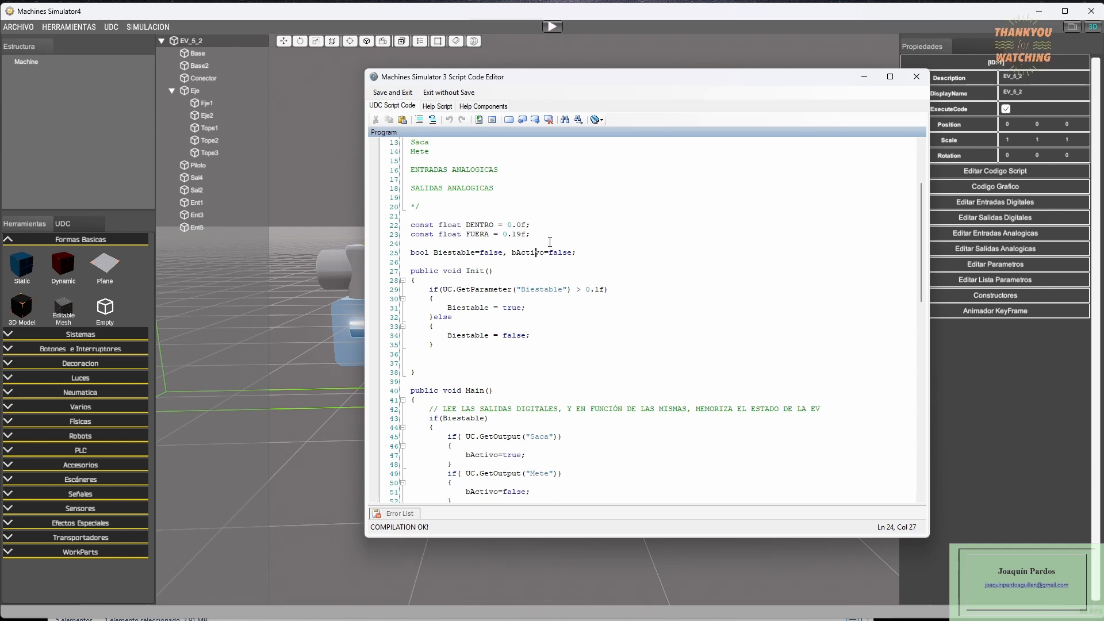
{"action": "left_click", "coordinate": [466, 270]}
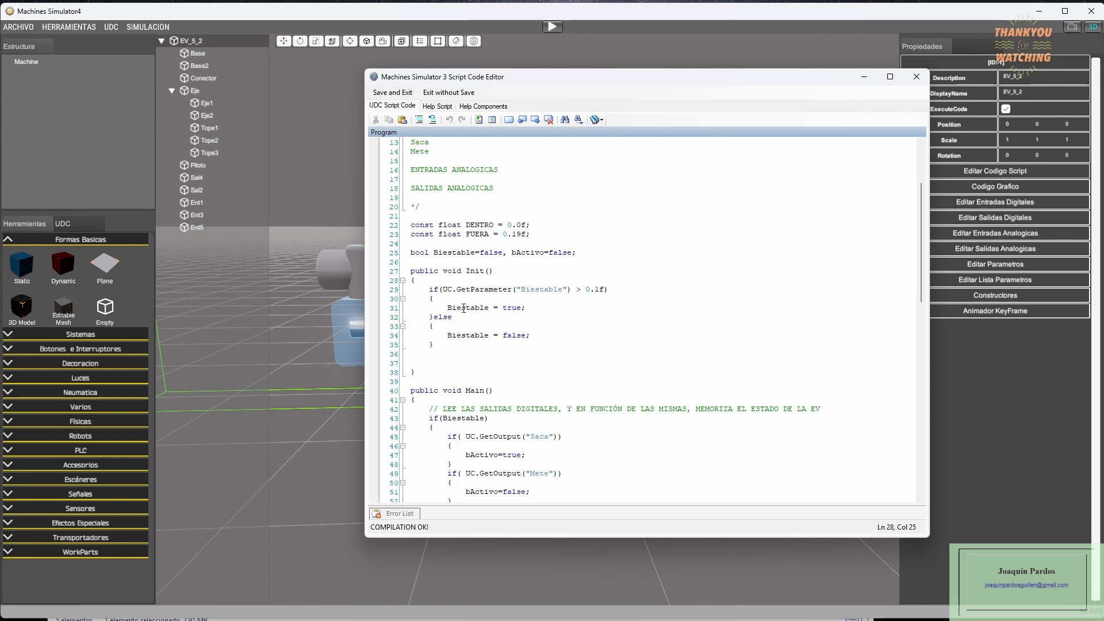
{"action": "left_click", "coordinate": [464, 337]}
- Examine how Main() reads the Saca and Mete digital outputs to set bActivo in the bistable and non-bistable branches
{"action": "scroll", "coordinate": [498, 363], "scroll_direction": "down", "scroll_amount": 3}
{"action": "left_click", "coordinate": [472, 335]}
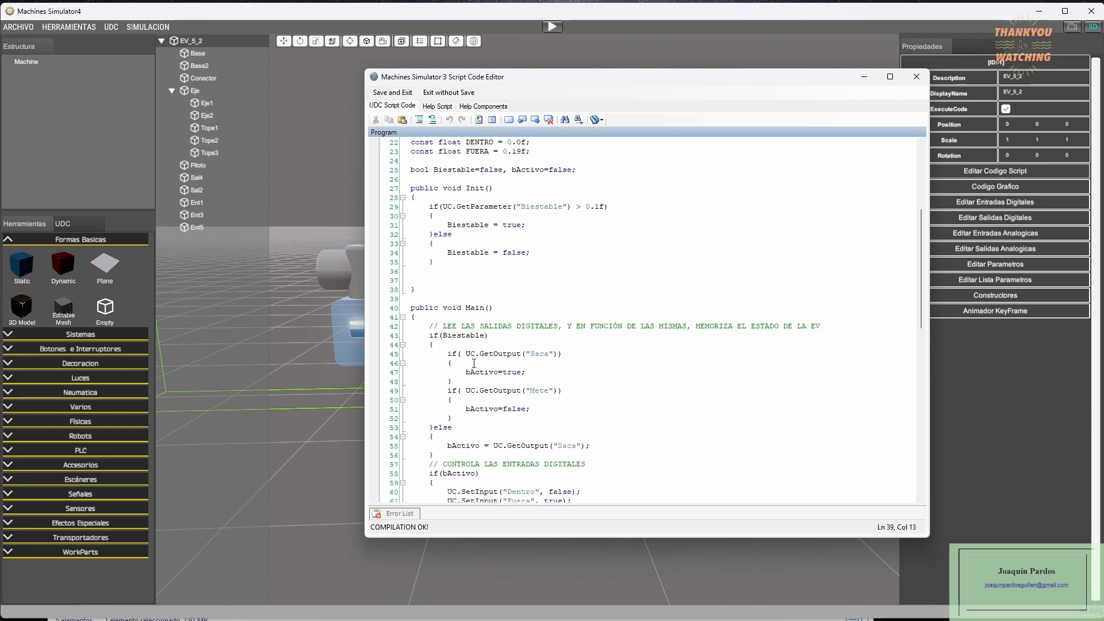
{"action": "scroll", "coordinate": [474, 364], "scroll_direction": "down", "scroll_amount": 2}
{"action": "left_click", "coordinate": [498, 299]}
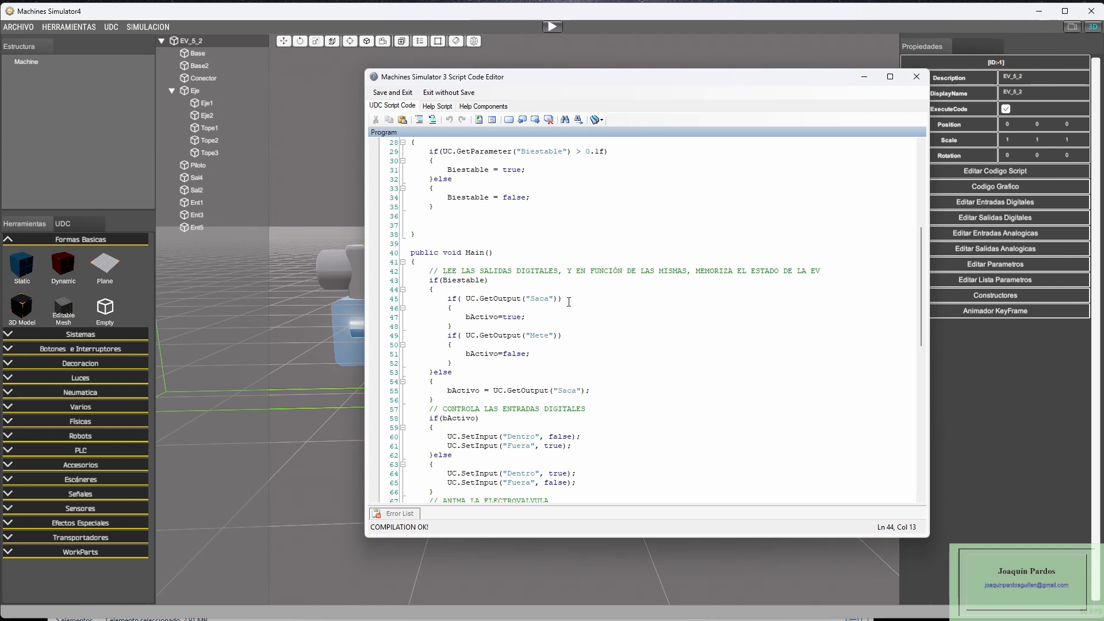
{"action": "left_click", "coordinate": [481, 318]}
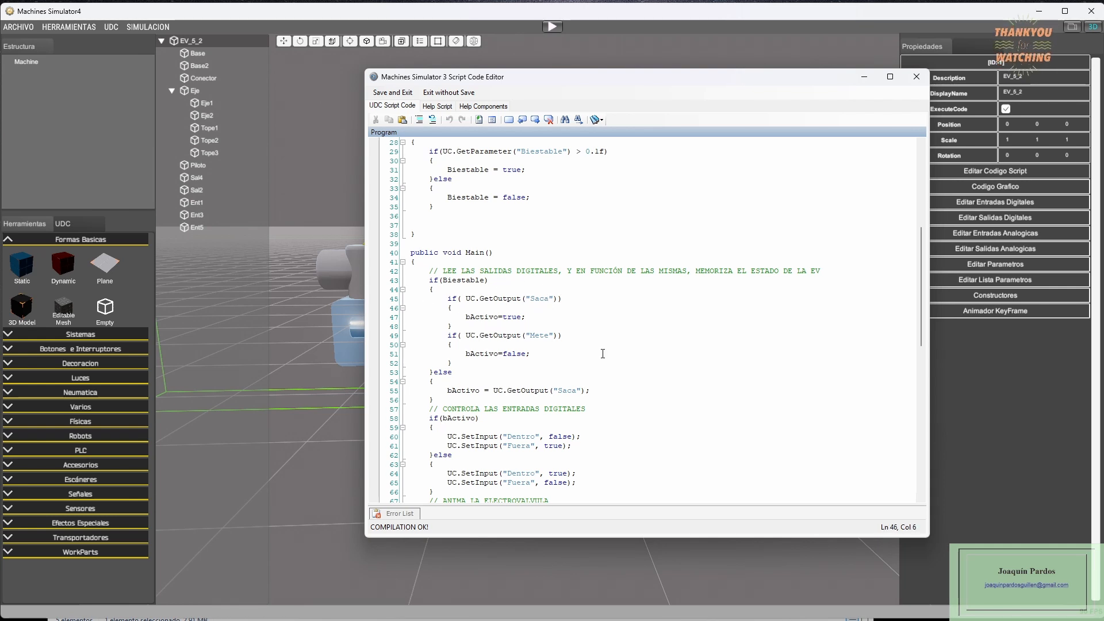
{"action": "left_click", "coordinate": [509, 335]}
{"action": "left_click", "coordinate": [481, 354]}
{"action": "scroll", "coordinate": [474, 339], "scroll_direction": "down", "scroll_amount": 1}
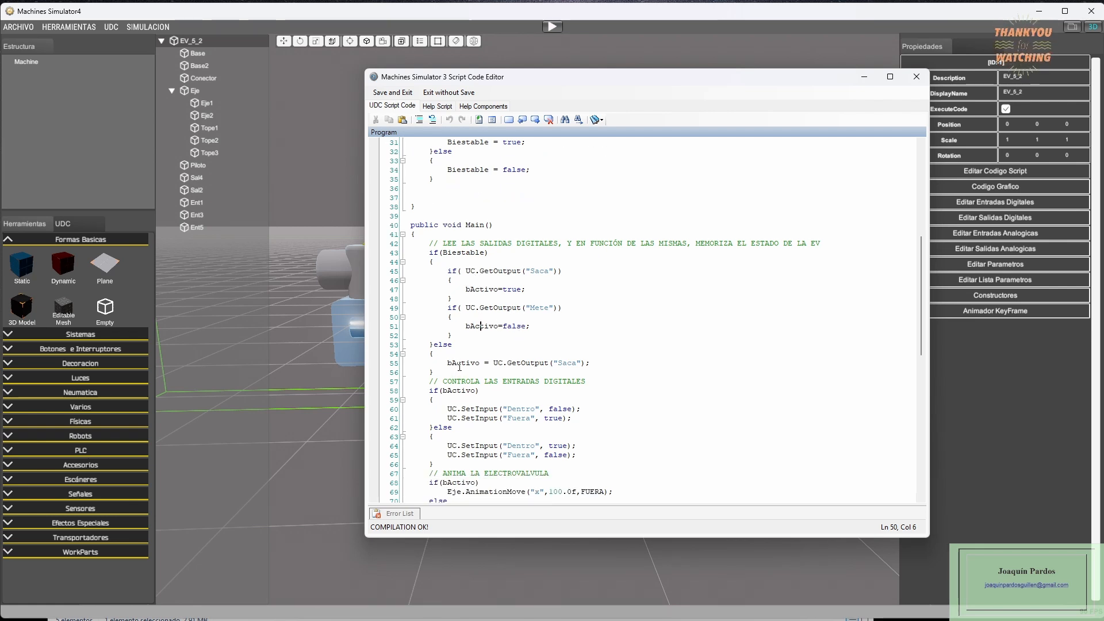
{"action": "left_click", "coordinate": [527, 364]}
{"action": "scroll", "coordinate": [494, 325], "scroll_direction": "down", "scroll_amount": 1}
{"action": "left_click", "coordinate": [467, 335]}
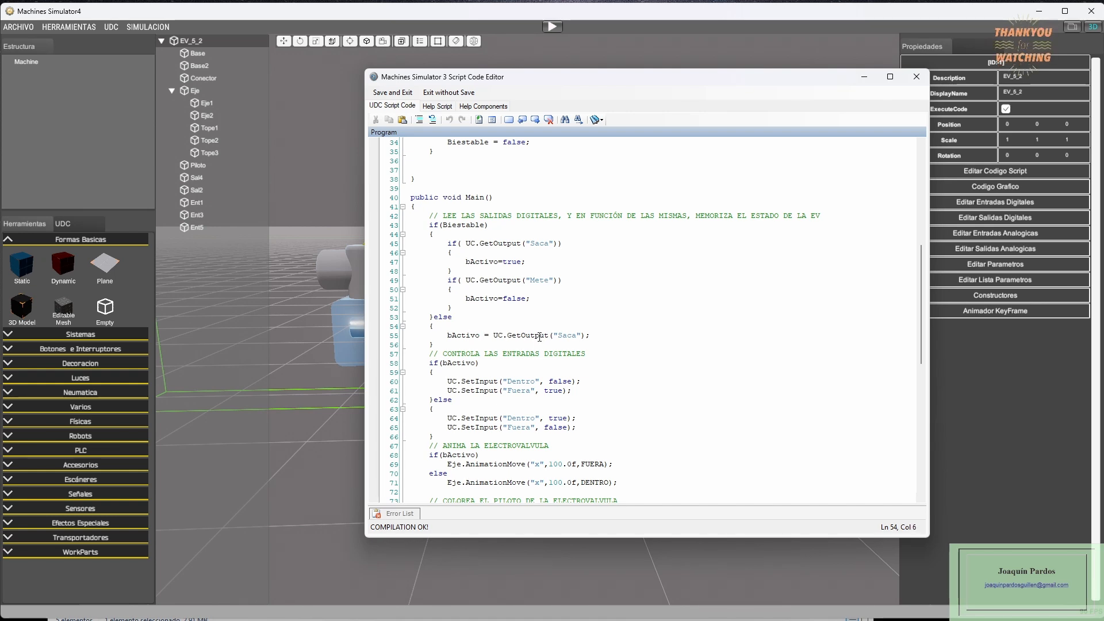
- Read the Main() code that sets the Dentro and Fuera digital inputs and moves Eje along x with AnimationMove
{"action": "scroll", "coordinate": [495, 371], "scroll_direction": "down", "scroll_amount": 2}
{"action": "left_click", "coordinate": [521, 298]}
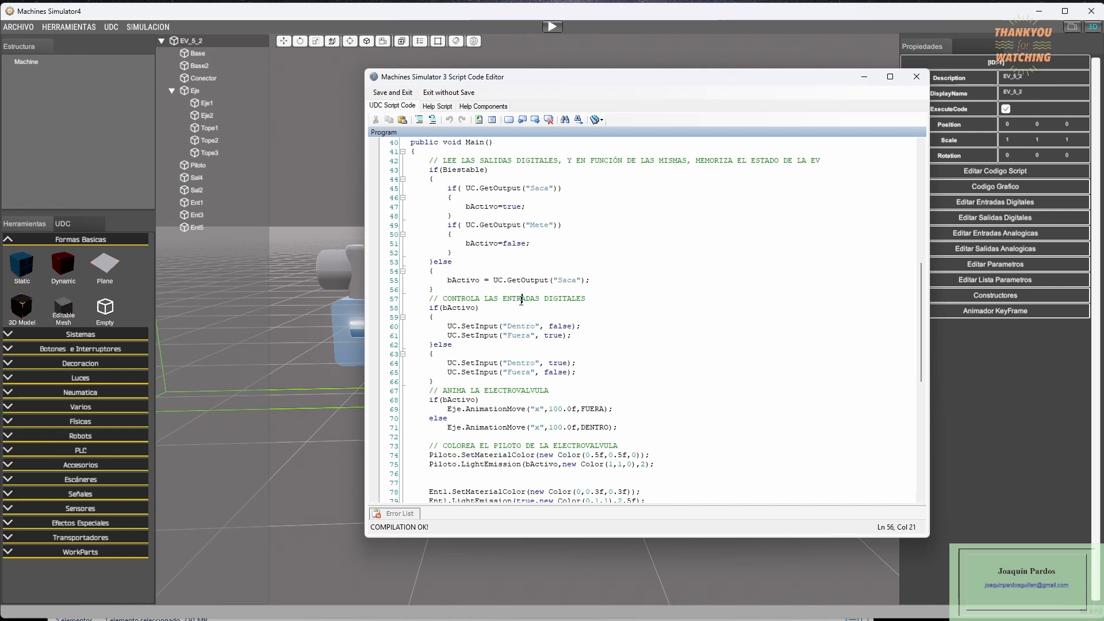
{"action": "scroll", "coordinate": [483, 296], "scroll_direction": "down", "scroll_amount": 1}
{"action": "left_click", "coordinate": [470, 297]}
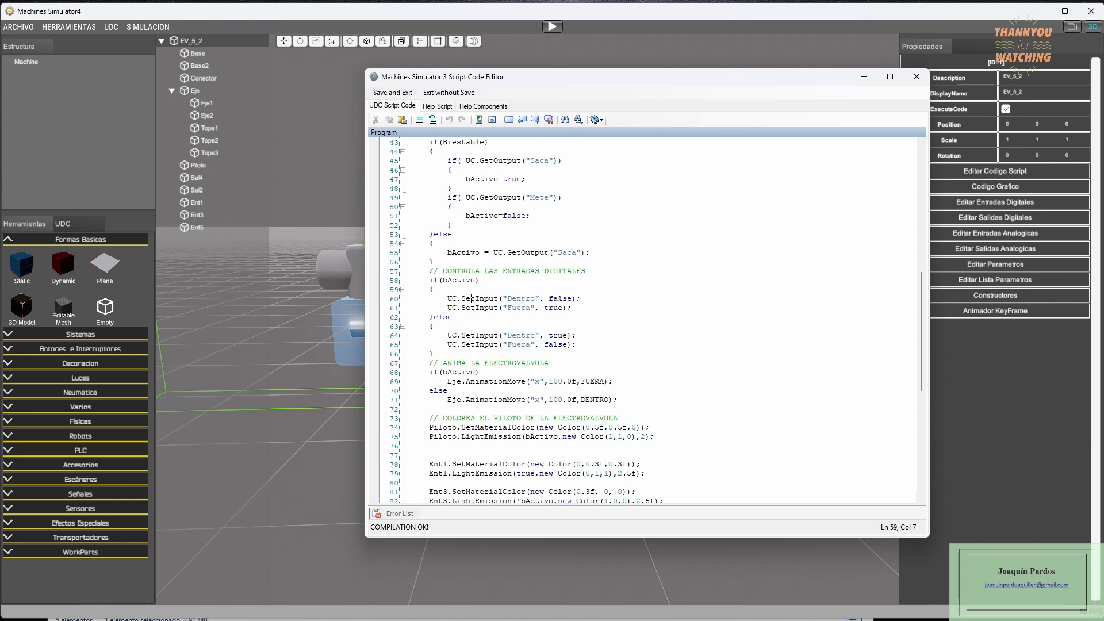
{"action": "left_click", "coordinate": [517, 308]}
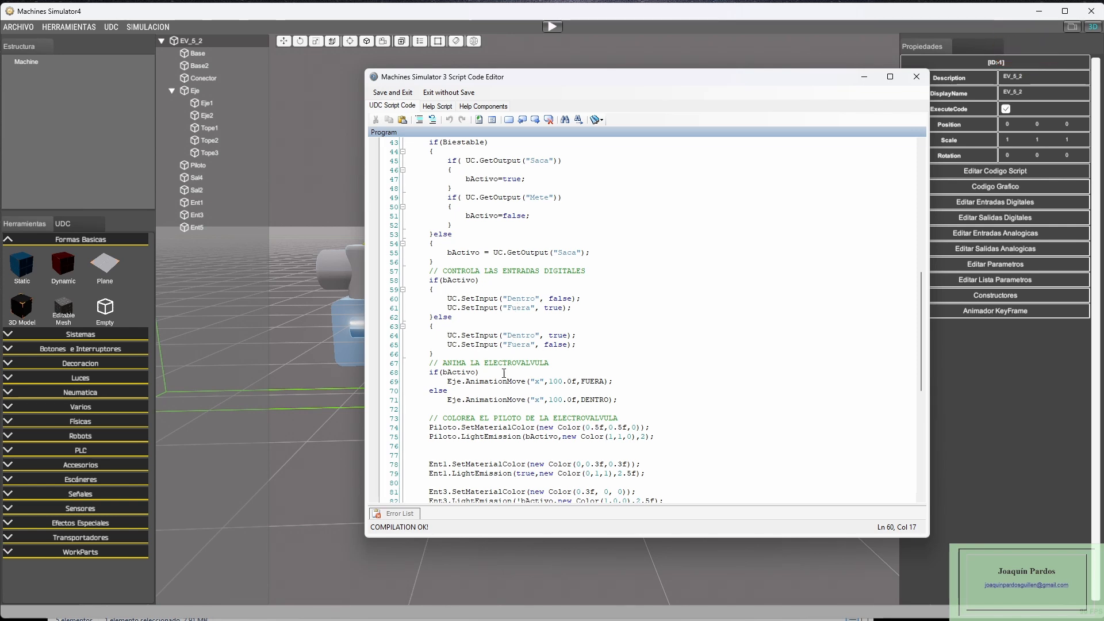
{"action": "scroll", "coordinate": [504, 372], "scroll_direction": "down", "scroll_amount": 2}
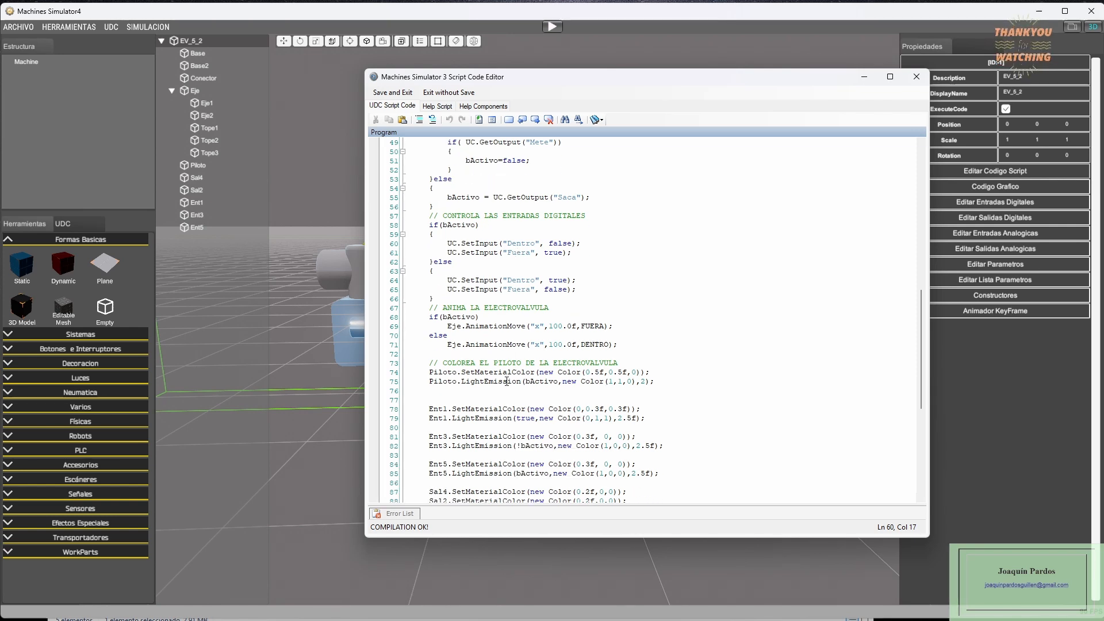
{"action": "left_click", "coordinate": [454, 318]}
{"action": "scroll", "coordinate": [499, 401], "scroll_direction": "down", "scroll_amount": 2}
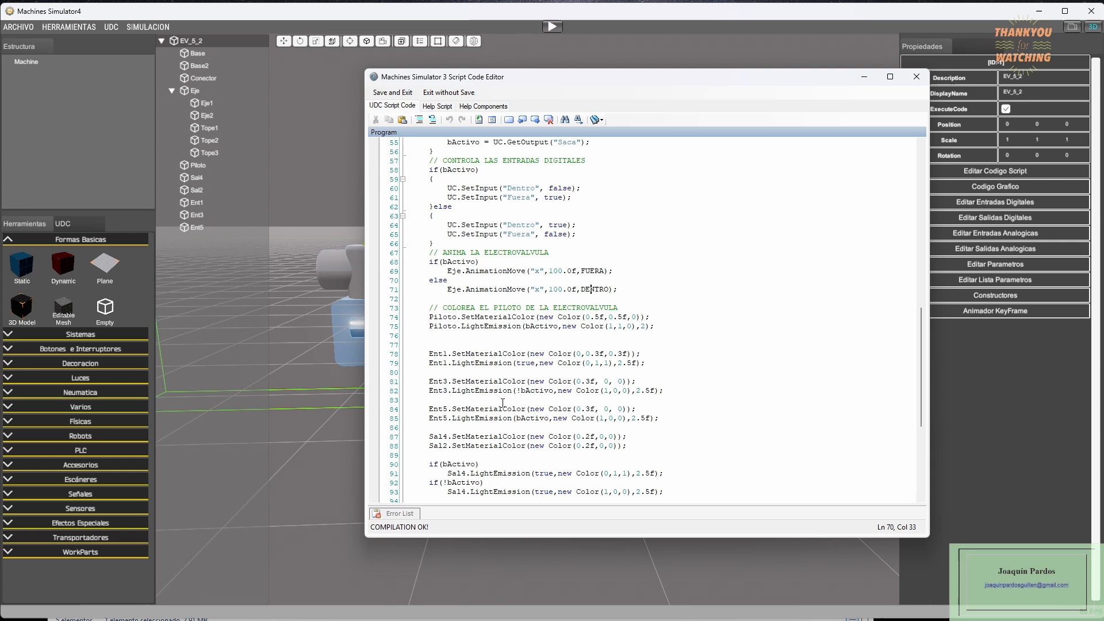
- Examine the SetMaterialColor and LightEmission lines for Piloto and Ent1, including their colour and intensity arguments
{"action": "left_click", "coordinate": [445, 317]}
{"action": "left_click", "coordinate": [545, 326]}
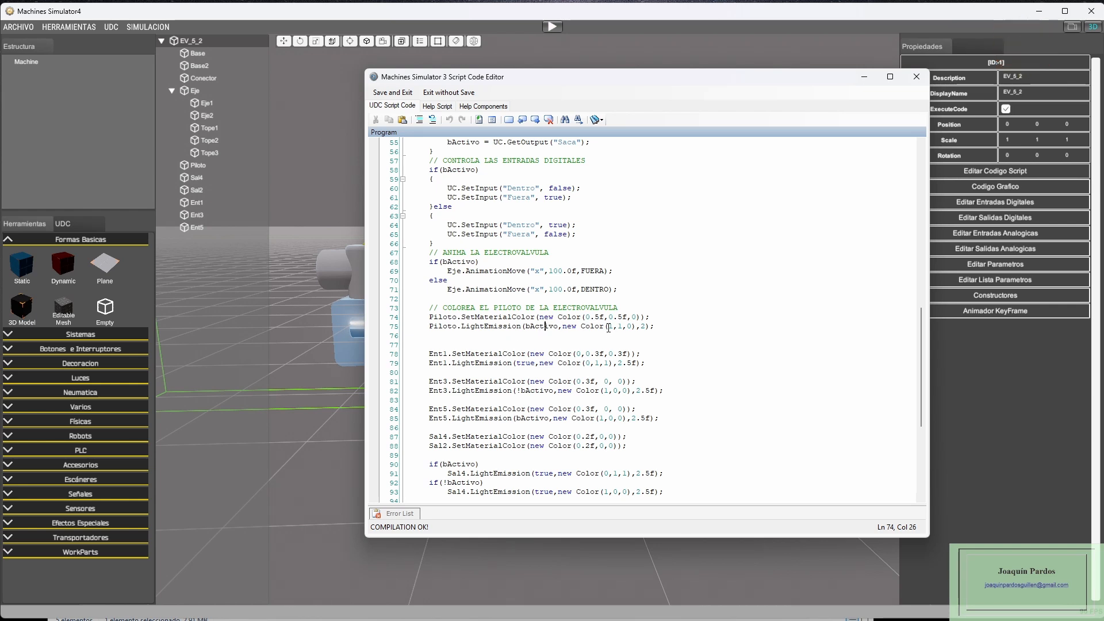
{"action": "left_click", "coordinate": [644, 326]}
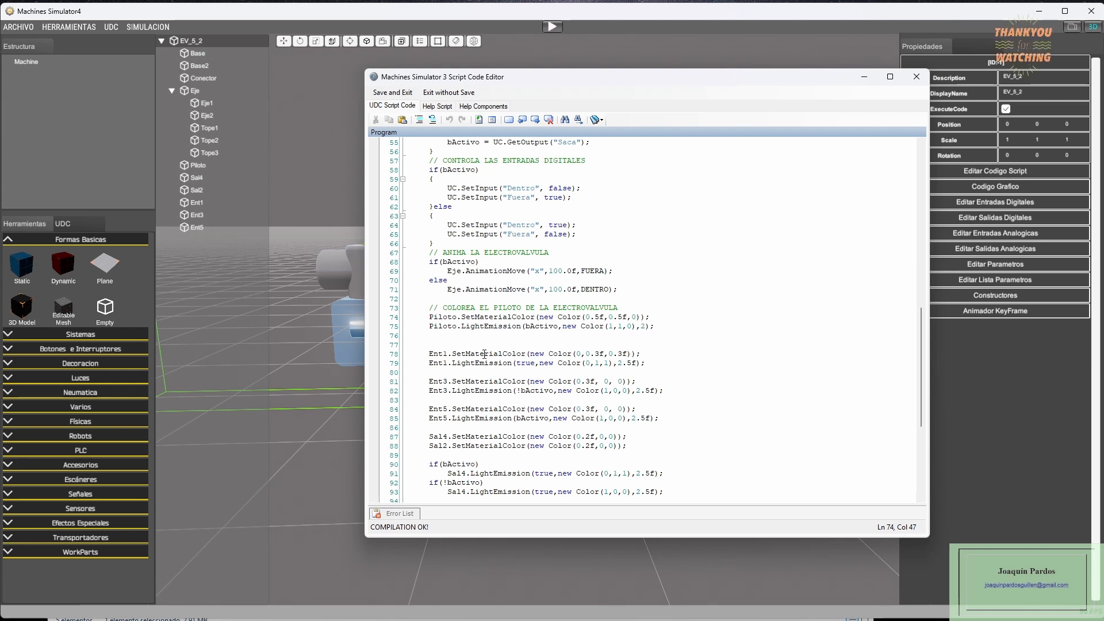
{"action": "left_click_drag", "start_coordinate": [480, 354], "coordinate": [484, 354]}
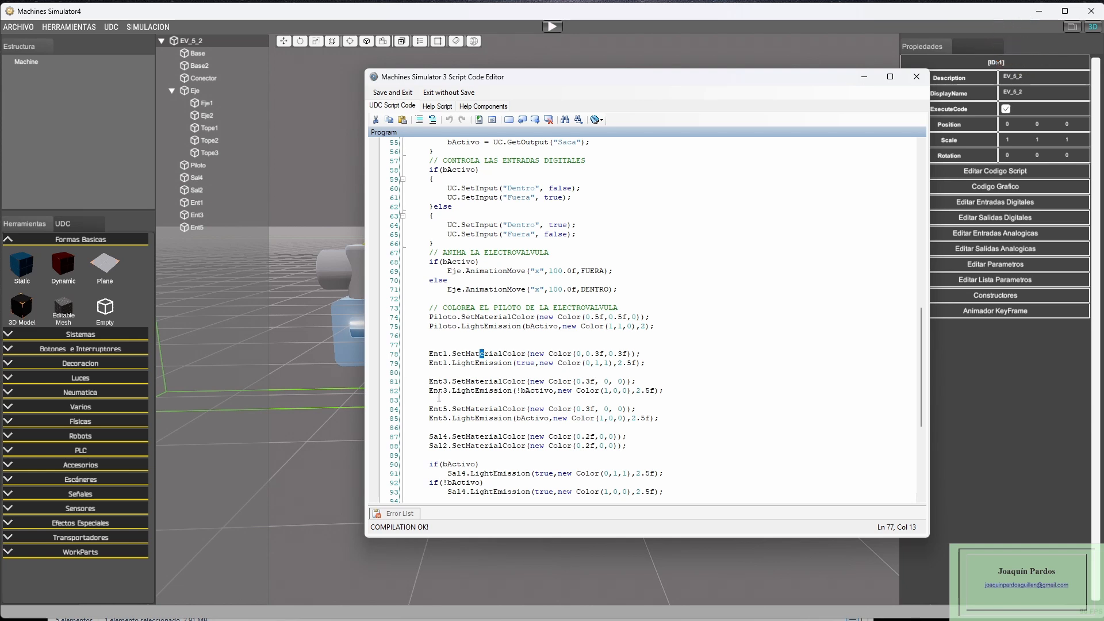
{"action": "left_click", "coordinate": [499, 354]}
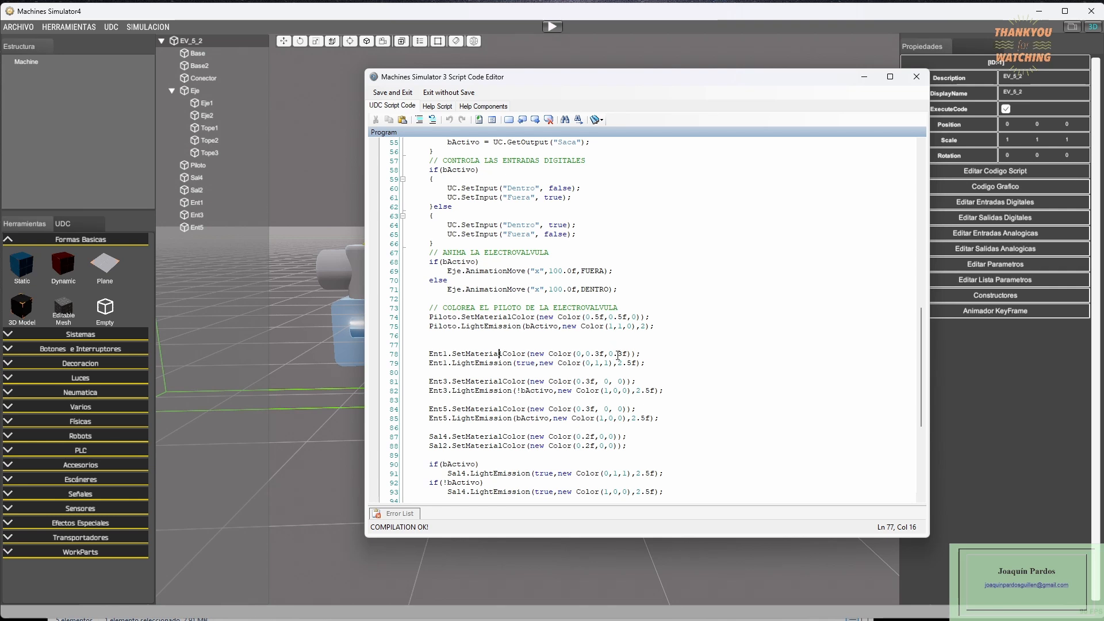
{"action": "left_click", "coordinate": [601, 363]}
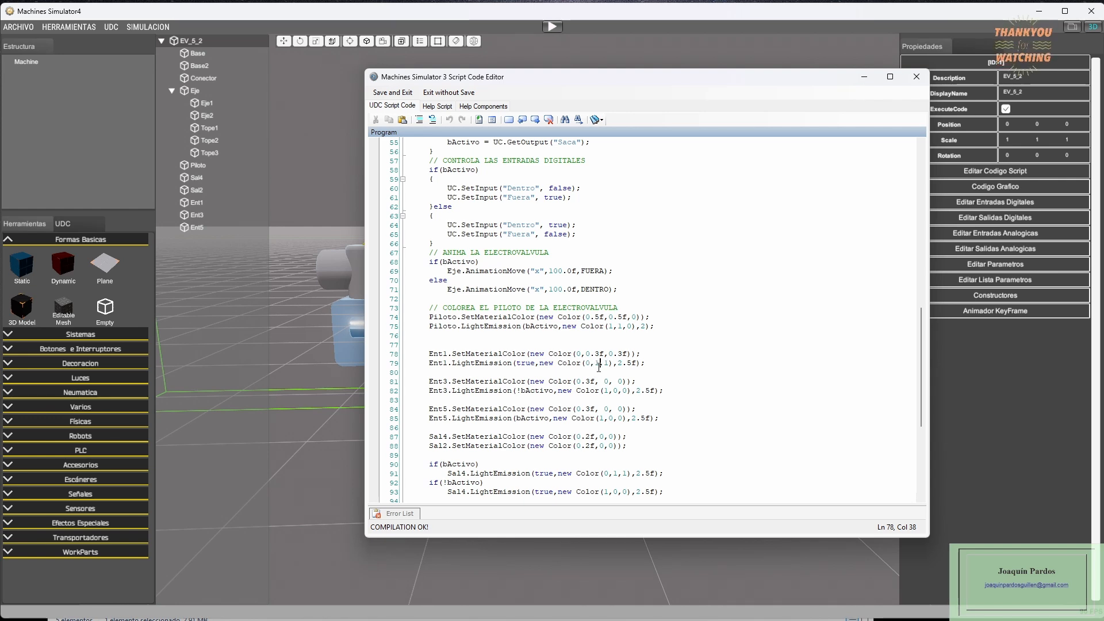
{"action": "left_click", "coordinate": [631, 363]}
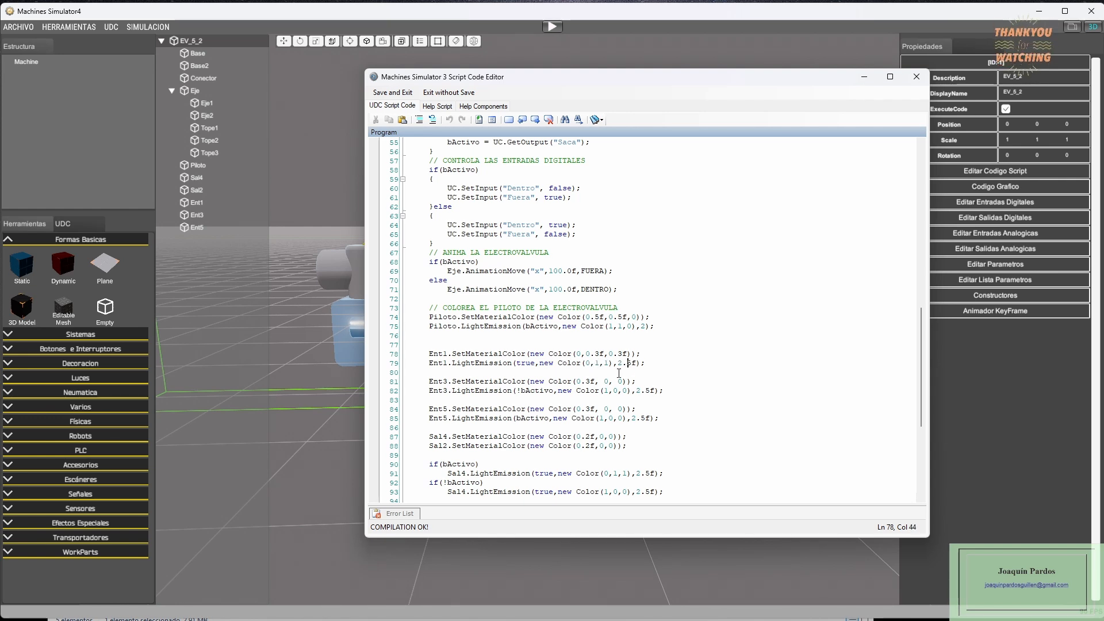
- Examine the material colour and light emission code for the Ent3, Ent5, Sal4 and Sal2 ports, including the bActivo conditions
{"action": "scroll", "coordinate": [633, 361], "scroll_direction": "down", "scroll_amount": 1}
{"action": "left_click", "coordinate": [471, 355]}
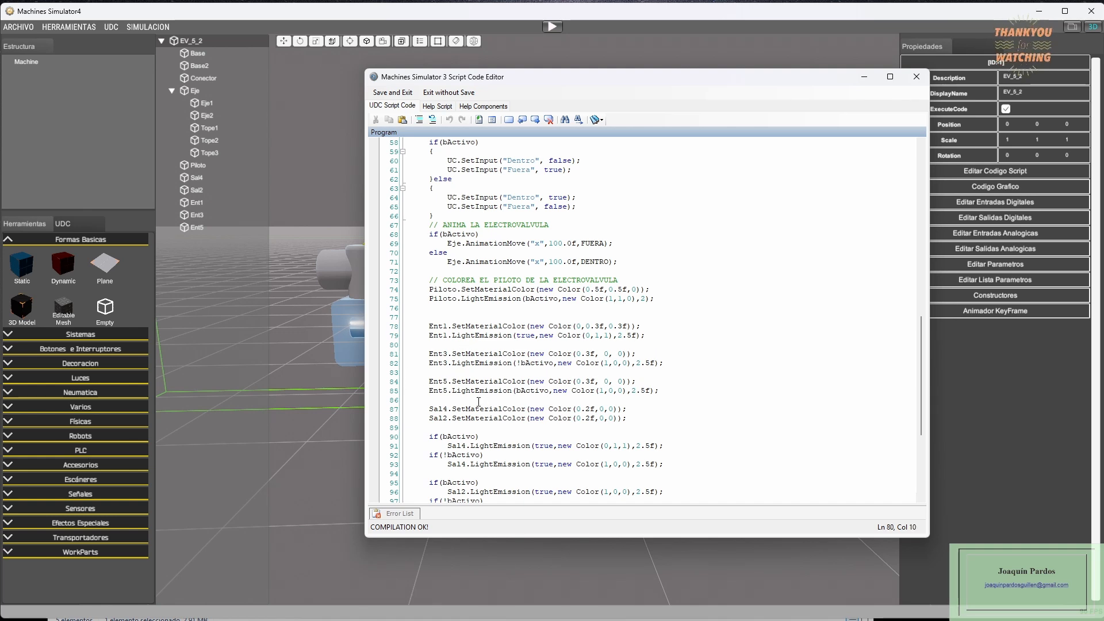
{"action": "left_click", "coordinate": [475, 381]}
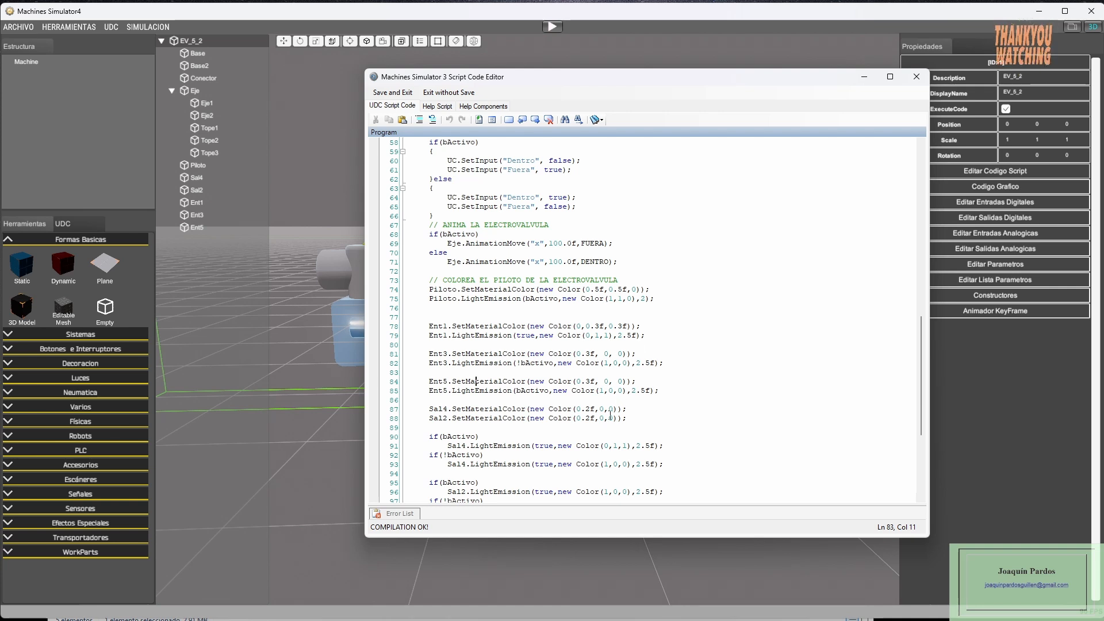
{"action": "scroll", "coordinate": [568, 360], "scroll_direction": "down", "scroll_amount": 2}
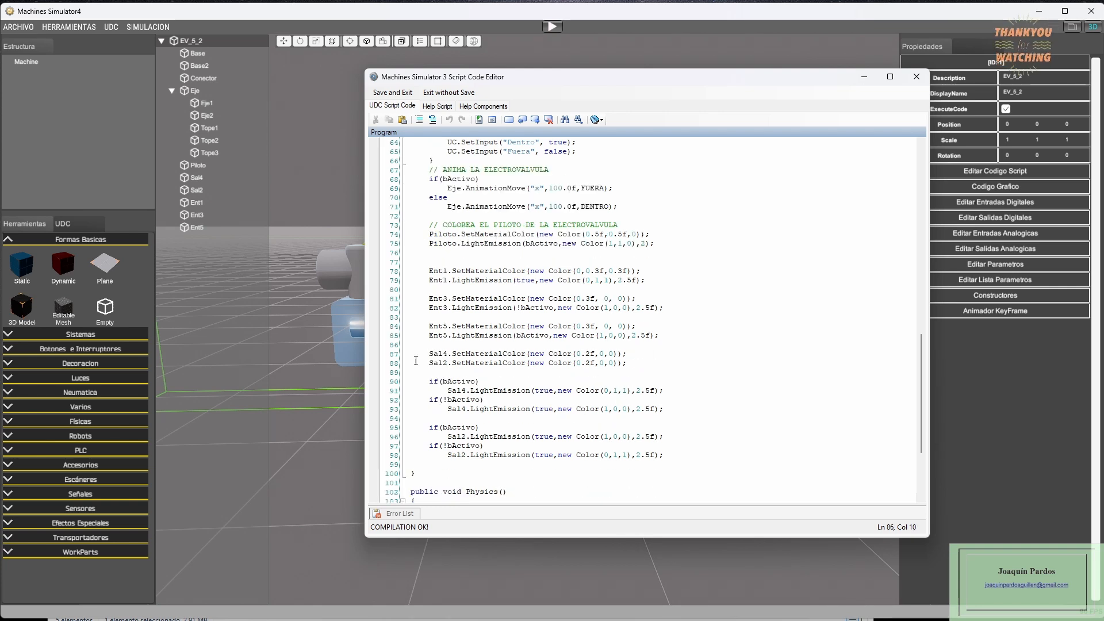
{"action": "left_click", "coordinate": [471, 353]}
{"action": "scroll", "coordinate": [497, 363], "scroll_direction": "down", "scroll_amount": 1}
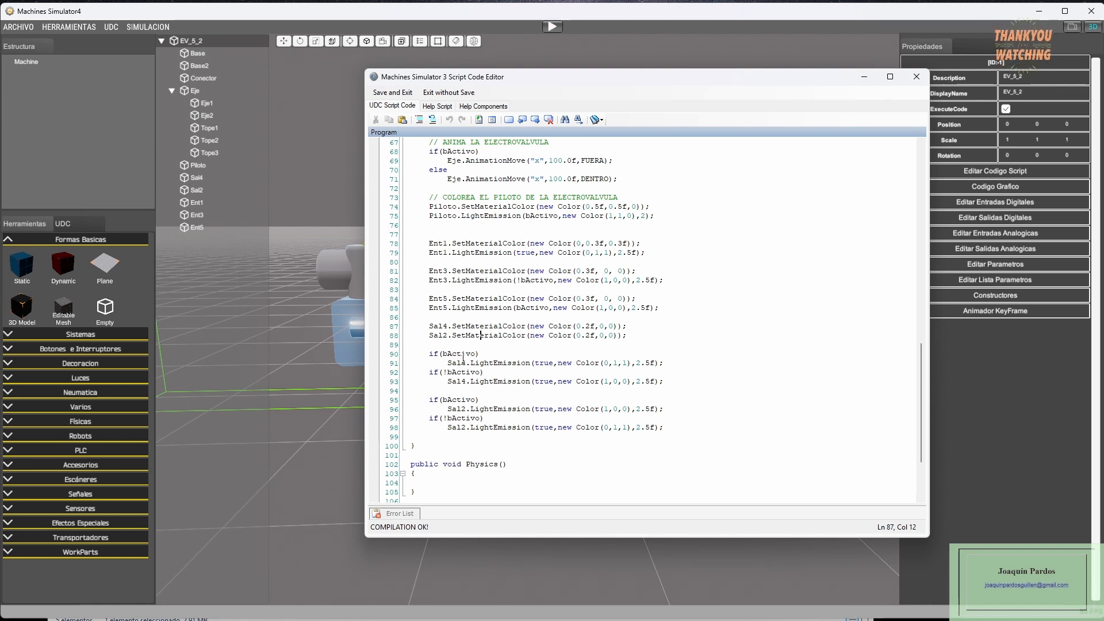
{"action": "left_click", "coordinate": [508, 364]}
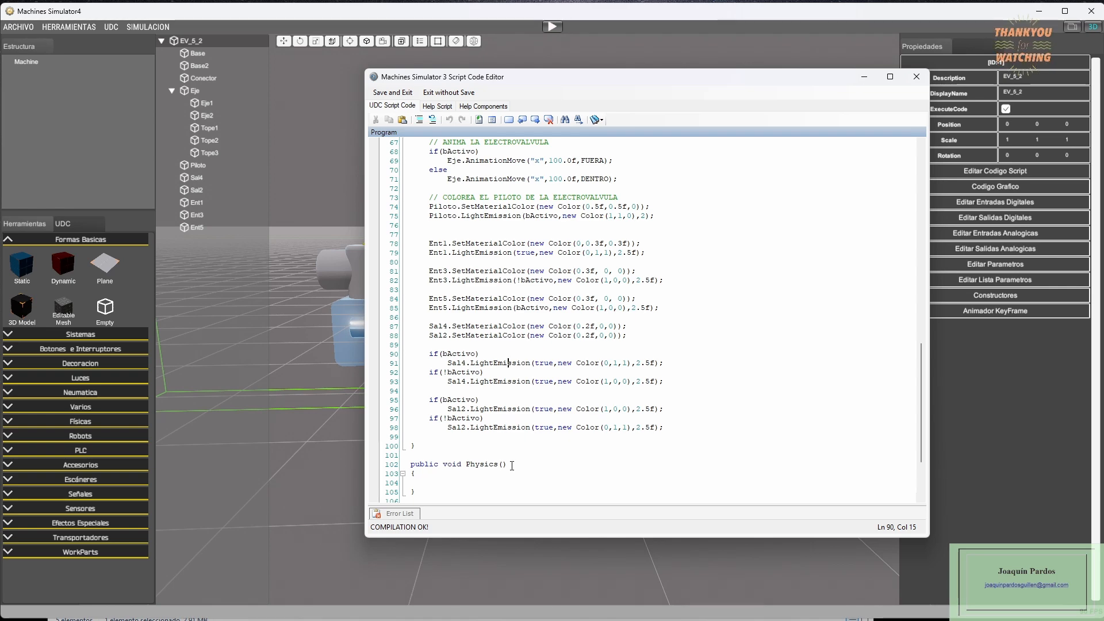
- Close the script editor and exit the EV_5_2 component editor to return to the full pneumatic machine
{"action": "scroll", "coordinate": [547, 440], "scroll_direction": "down", "scroll_amount": 4}
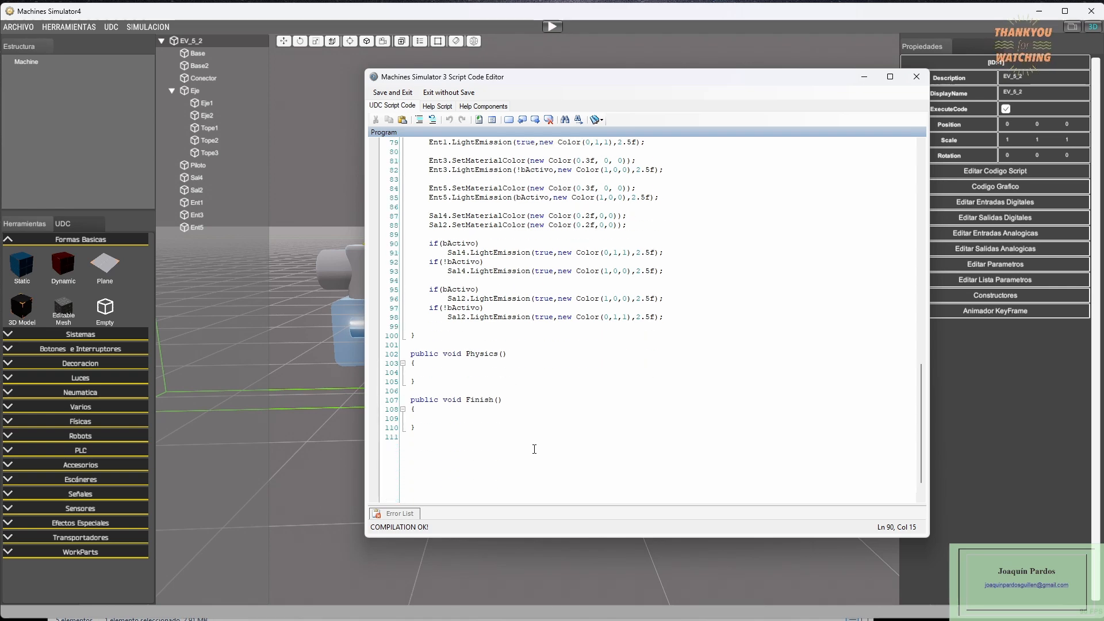
{"action": "left_click", "coordinate": [916, 76]}
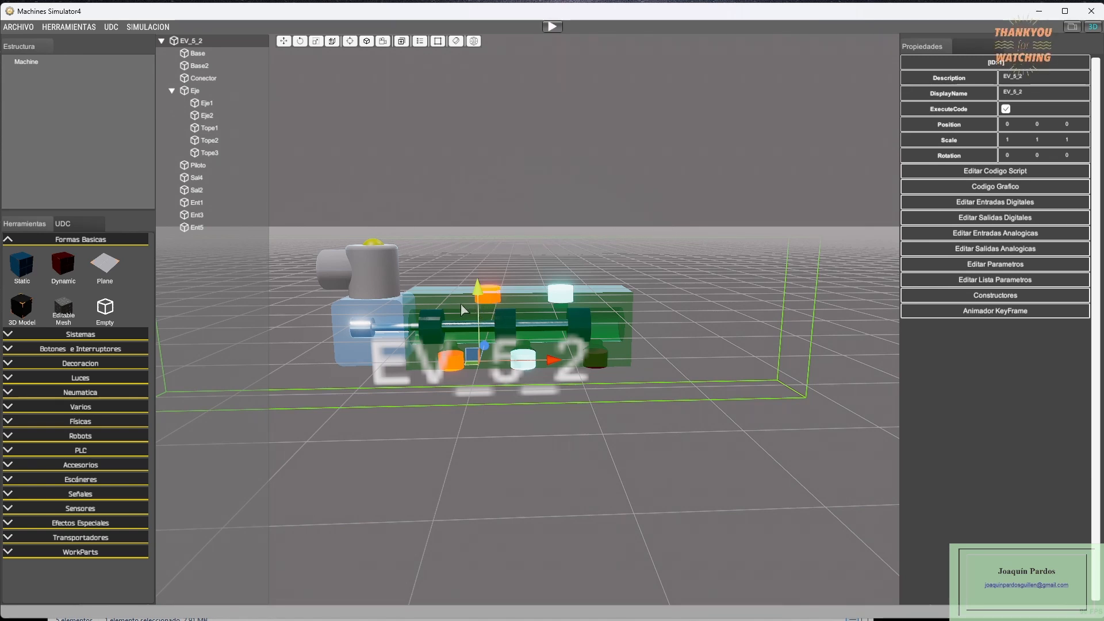
{"action": "left_click", "coordinate": [110, 27]}
{"action": "left_click", "coordinate": [190, 102]}
{"action": "scroll", "coordinate": [436, 323], "scroll_direction": "up", "scroll_amount": 3}
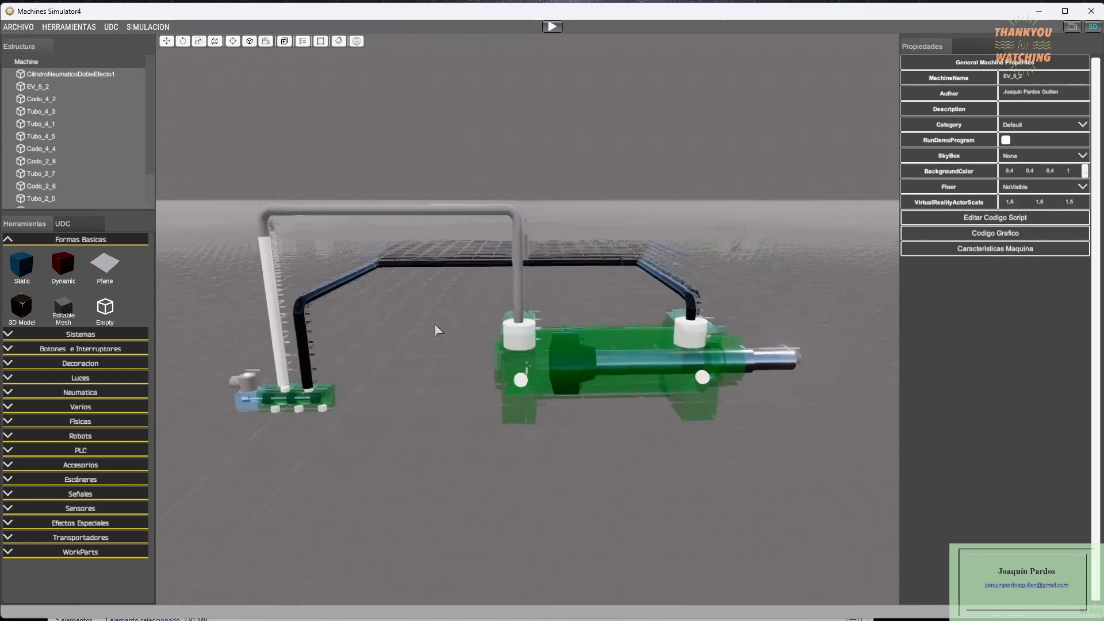
{"action": "scroll", "coordinate": [429, 325], "scroll_direction": "up", "scroll_amount": 2}
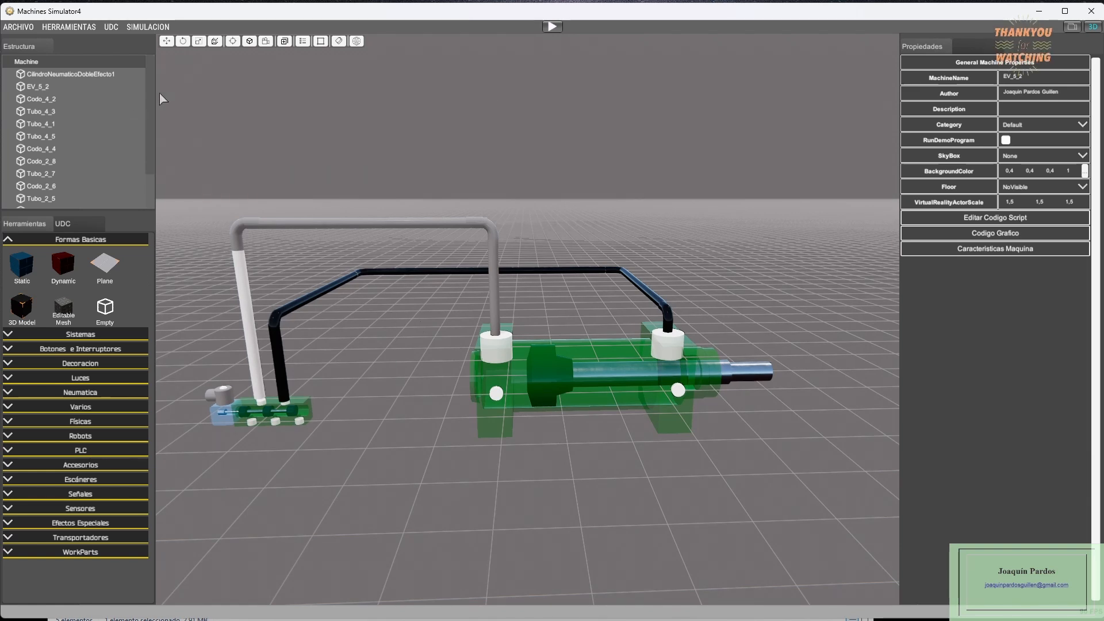
- Examine the digital inputs, digital outputs, analog outputs and parameters of the CilindroNeumaticoDobleEfecto1 component
{"action": "left_click", "coordinate": [92, 72]}
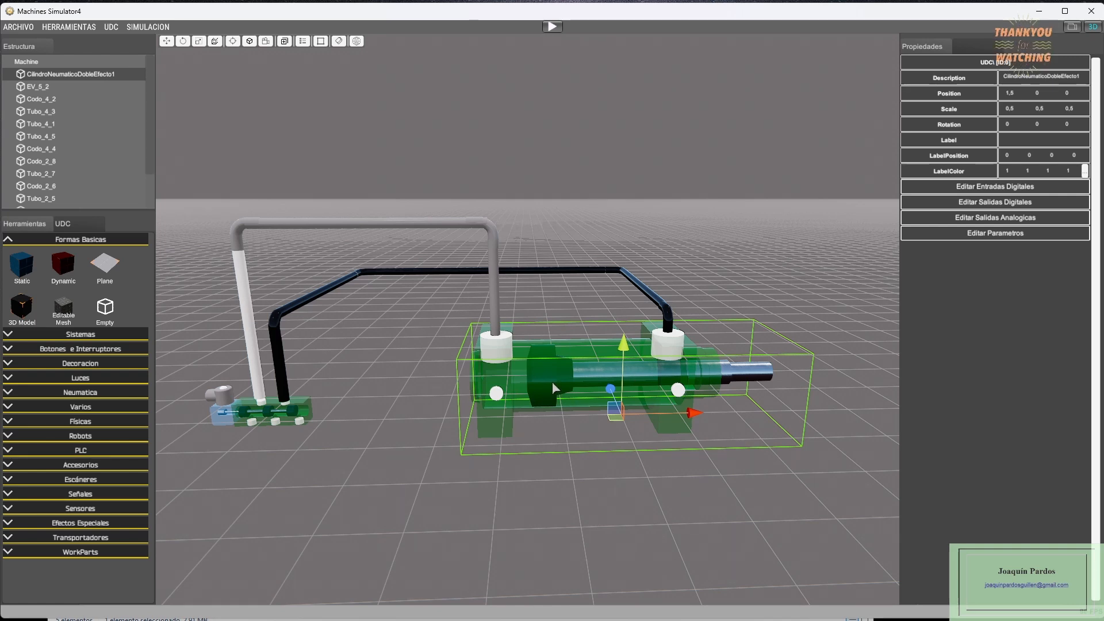
{"action": "left_click", "coordinate": [32, 87]}
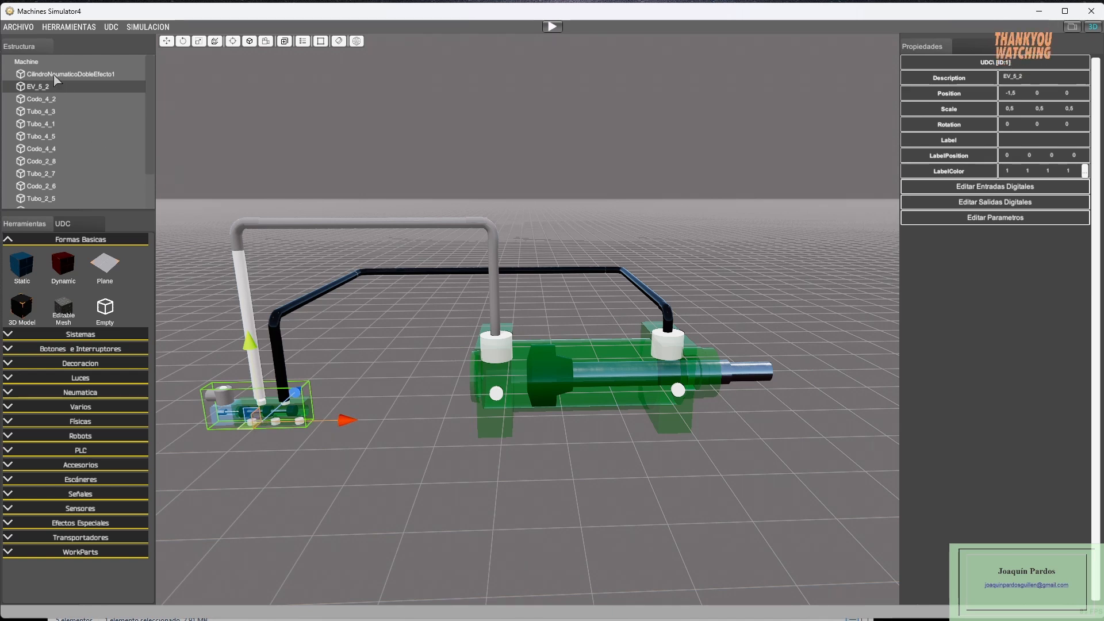
{"action": "left_click", "coordinate": [70, 74]}
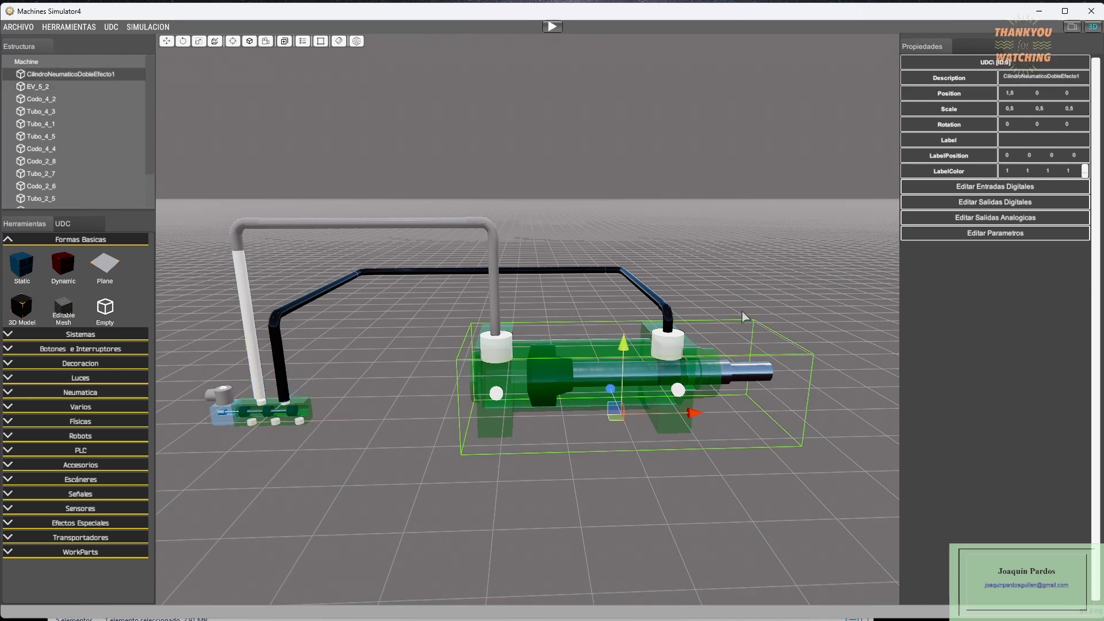
{"action": "left_click", "coordinate": [998, 187]}
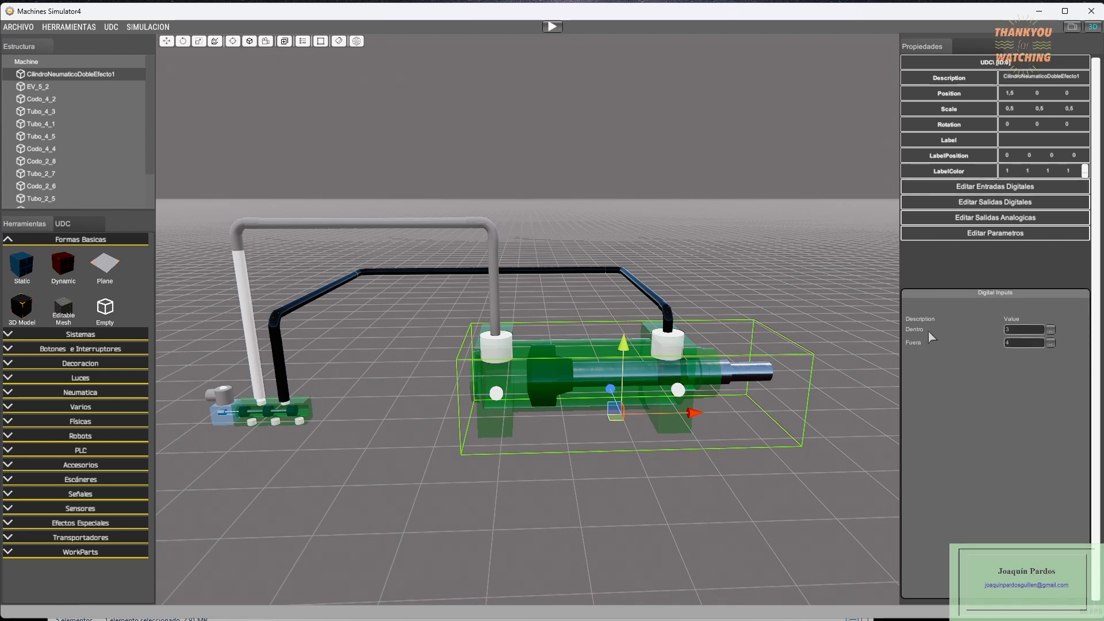
{"action": "left_click", "coordinate": [989, 206]}
{"action": "left_click", "coordinate": [982, 187]}
{"action": "left_click", "coordinate": [1008, 205]}
{"action": "left_click", "coordinate": [999, 223]}
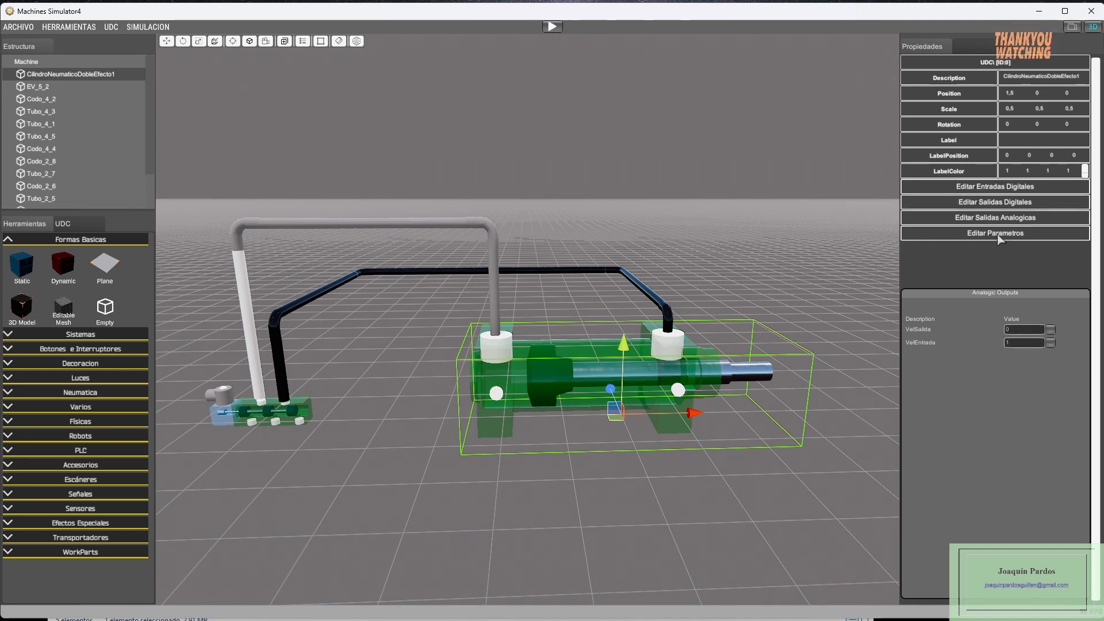
{"action": "left_click", "coordinate": [995, 234]}
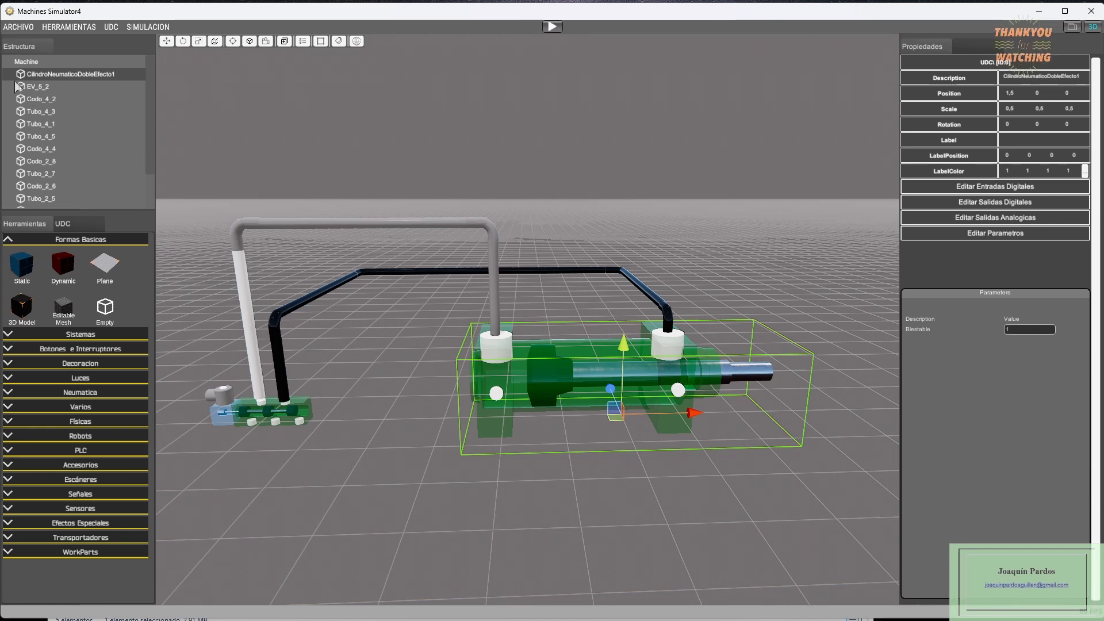
- Examine the digital inputs, digital outputs and parameters of the EV_5_2 valve in the machine
{"action": "left_click", "coordinate": [39, 87]}
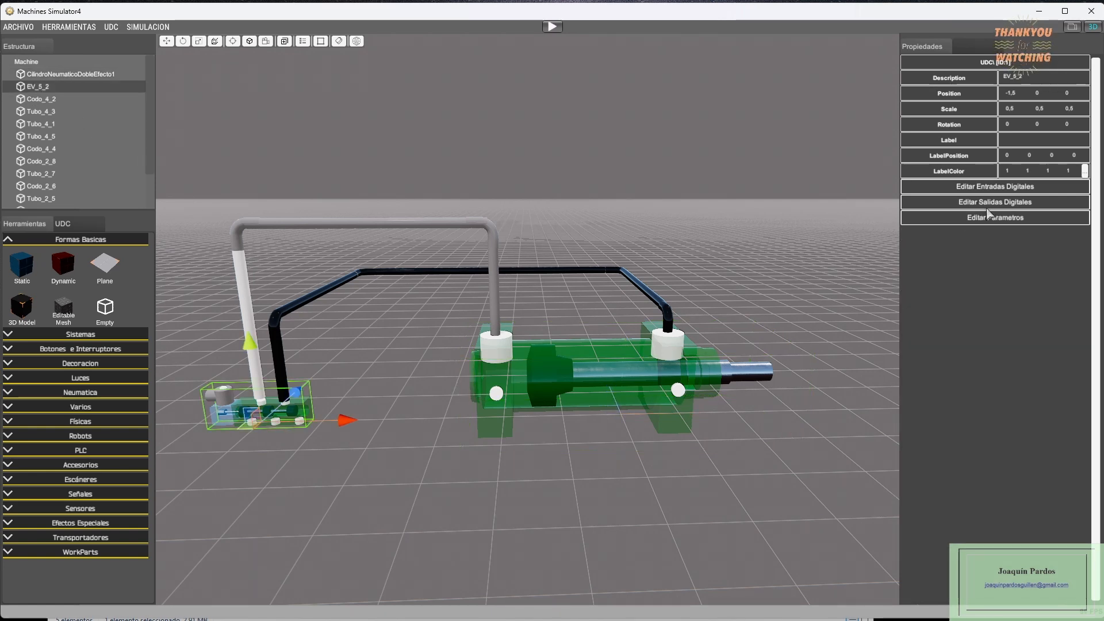
{"action": "left_click", "coordinate": [1010, 189]}
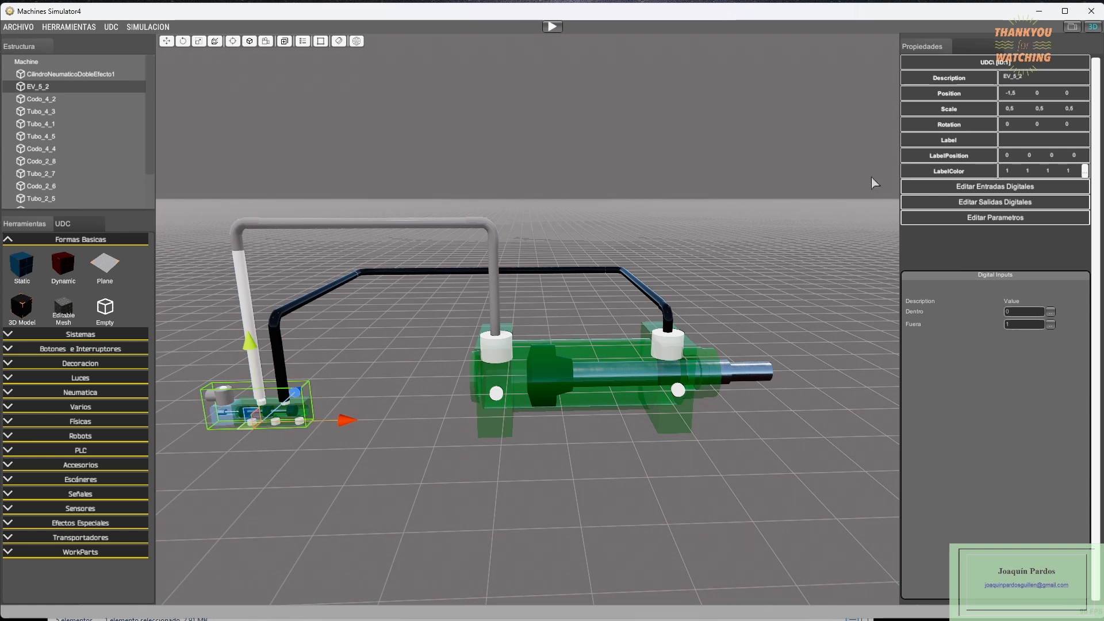
{"action": "left_click", "coordinate": [989, 202]}
{"action": "left_click", "coordinate": [980, 218]}
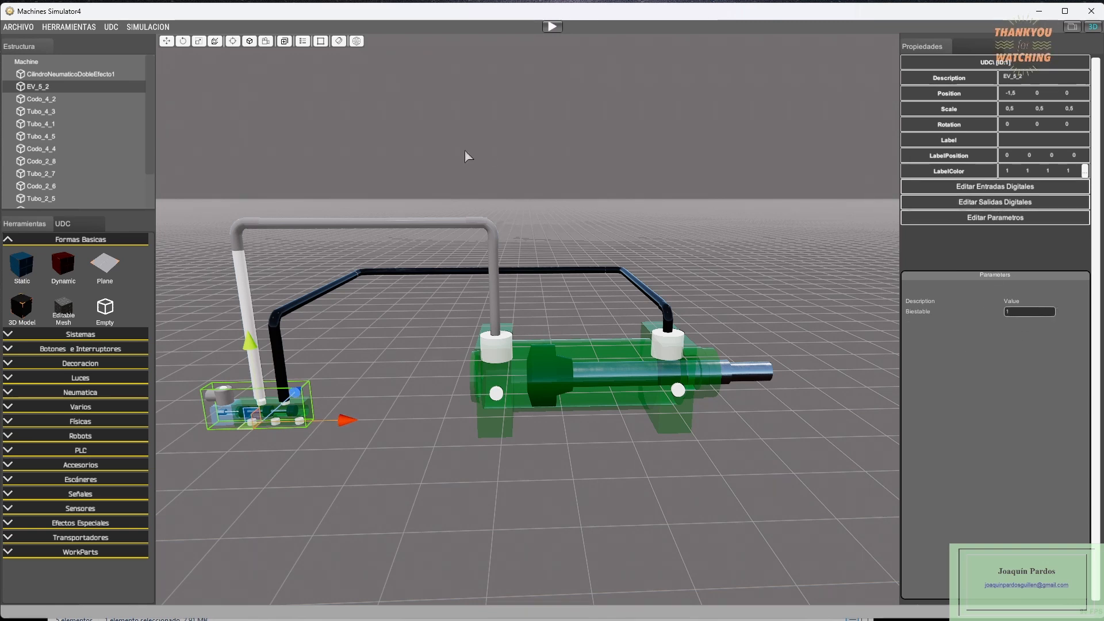
- Select the Codo_4_2 elbow and inspect its properties and the tubing between the valve and the cylinder
{"action": "left_click", "coordinate": [40, 99]}
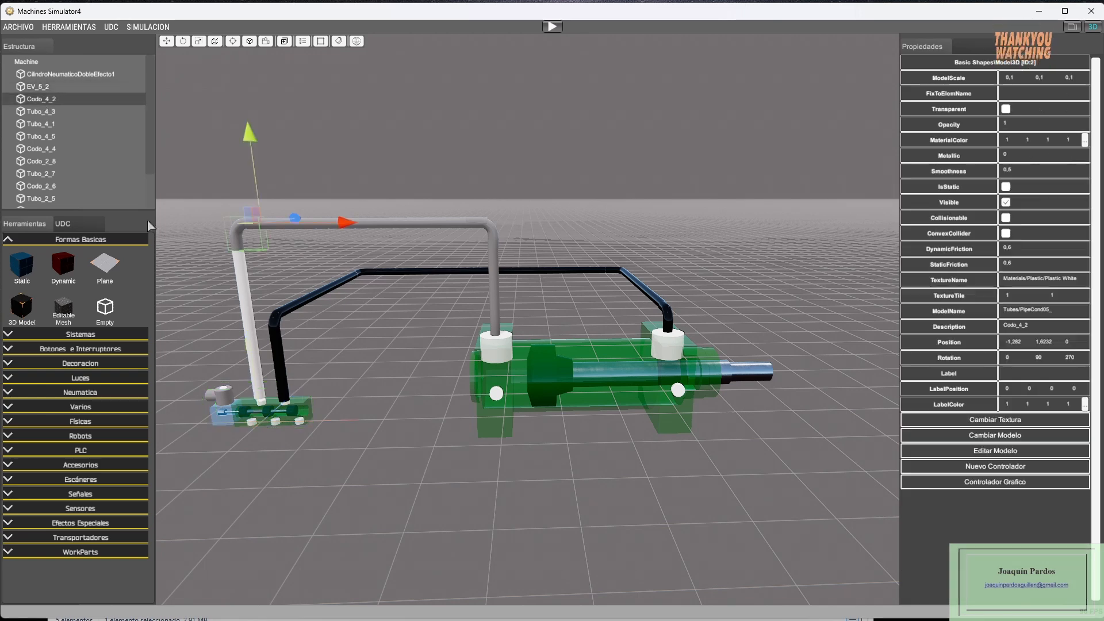
{"action": "scroll", "coordinate": [415, 358], "scroll_direction": "down", "scroll_amount": 2}
{"action": "right_click_drag", "start_coordinate": [415, 357], "coordinate": [415, 329]}
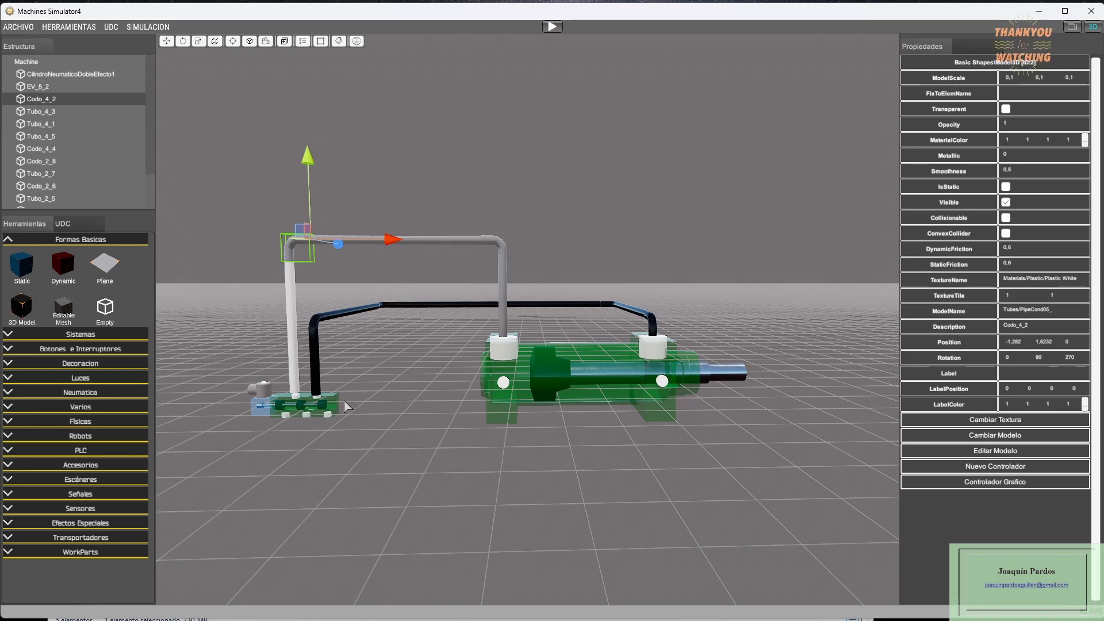
{"action": "right_click_drag", "start_coordinate": [344, 400], "coordinate": [367, 403]}
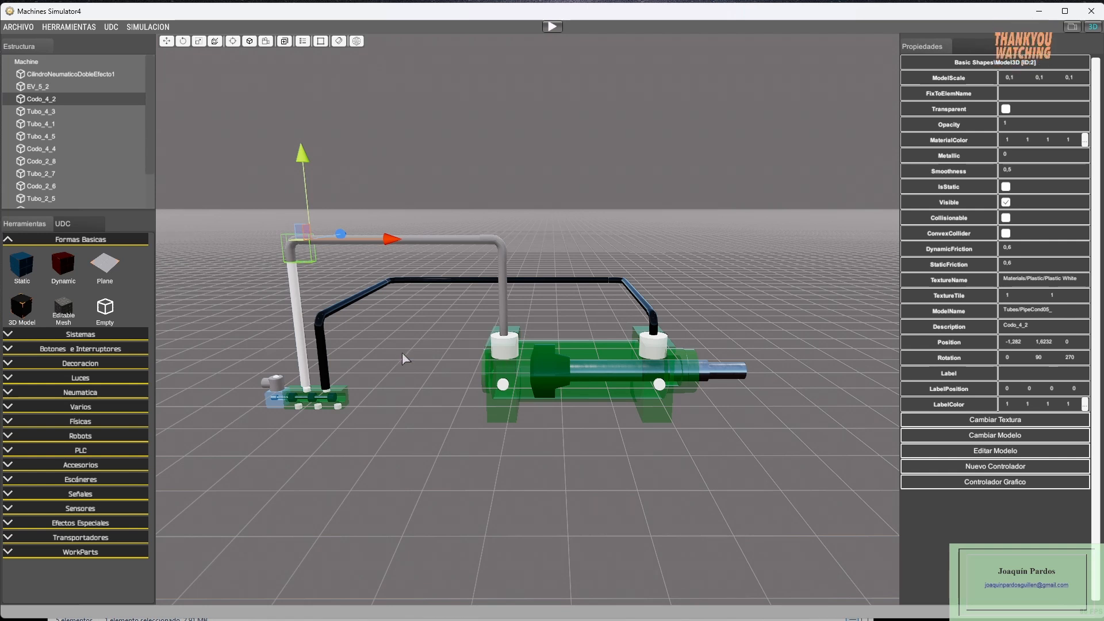
- Start the machine simulation and turn on the EV_5_2 Saca output to extend the cylinder
{"action": "left_click", "coordinate": [552, 26]}
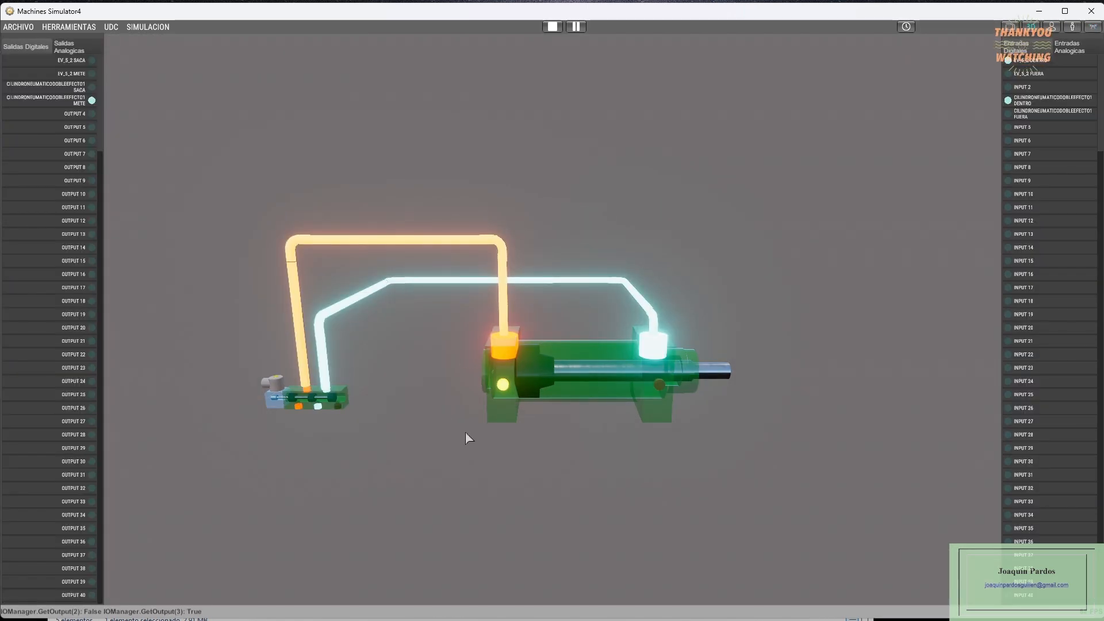
{"action": "right_click_drag", "start_coordinate": [392, 404], "coordinate": [387, 371]}
{"action": "key", "text": "q"}
{"action": "key", "text": "q"}
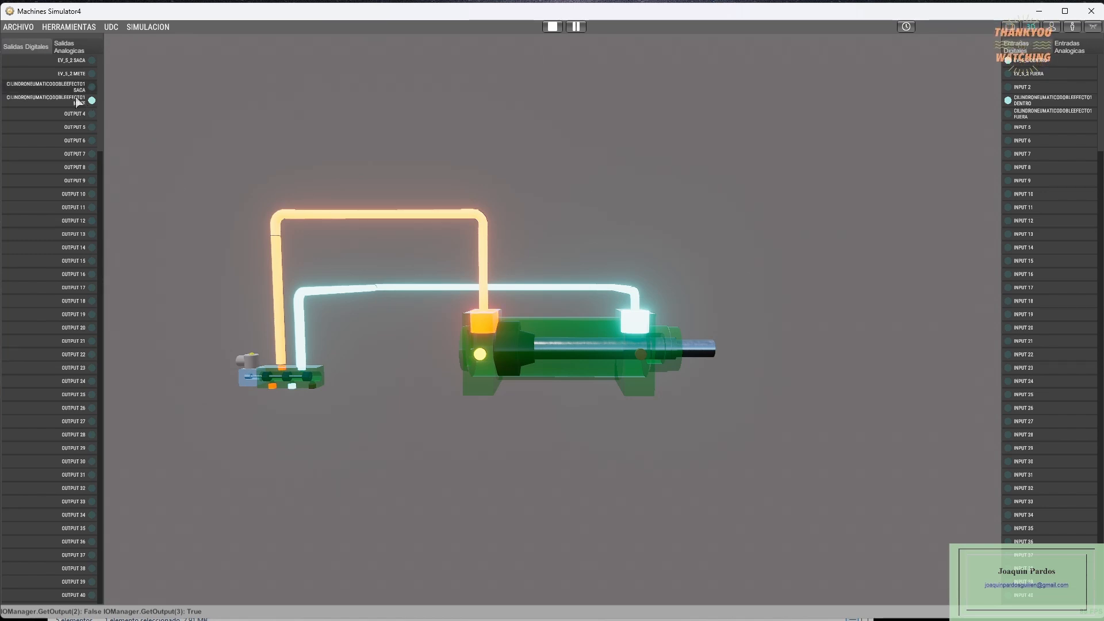
{"action": "left_click", "coordinate": [80, 58]}
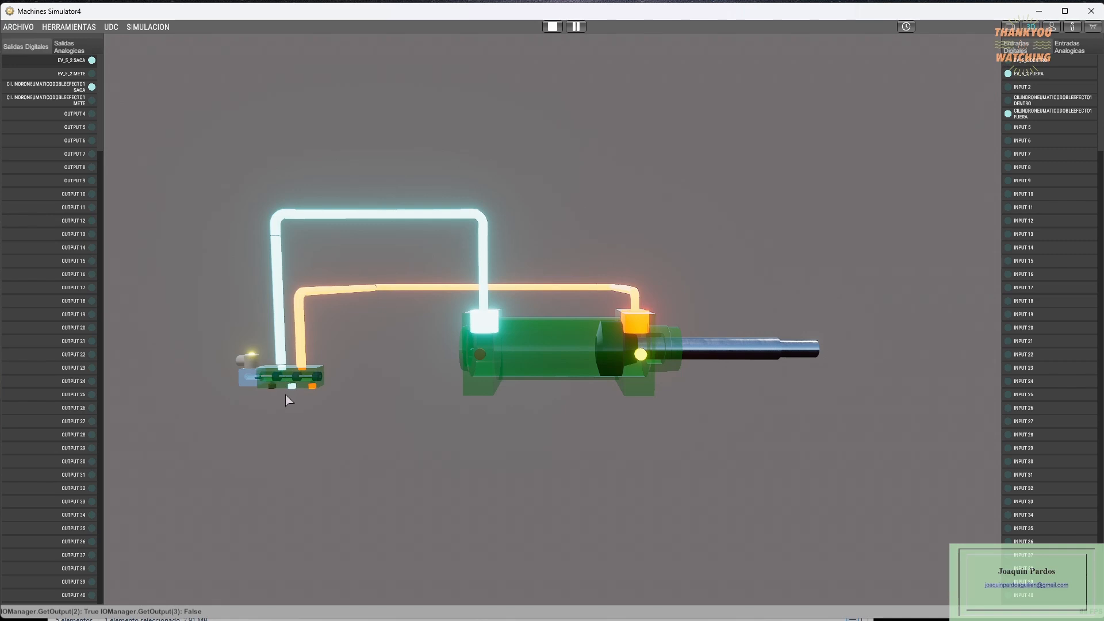
- Turn off the EV_5_2 Saca output and turn on the Mete output to retract the cylinder
{"action": "right_click_drag", "start_coordinate": [285, 395], "coordinate": [309, 400]}
{"action": "middle_click_drag", "start_coordinate": [309, 400], "coordinate": [320, 394]}
{"action": "scroll", "coordinate": [313, 371], "scroll_direction": "up", "scroll_amount": 2}
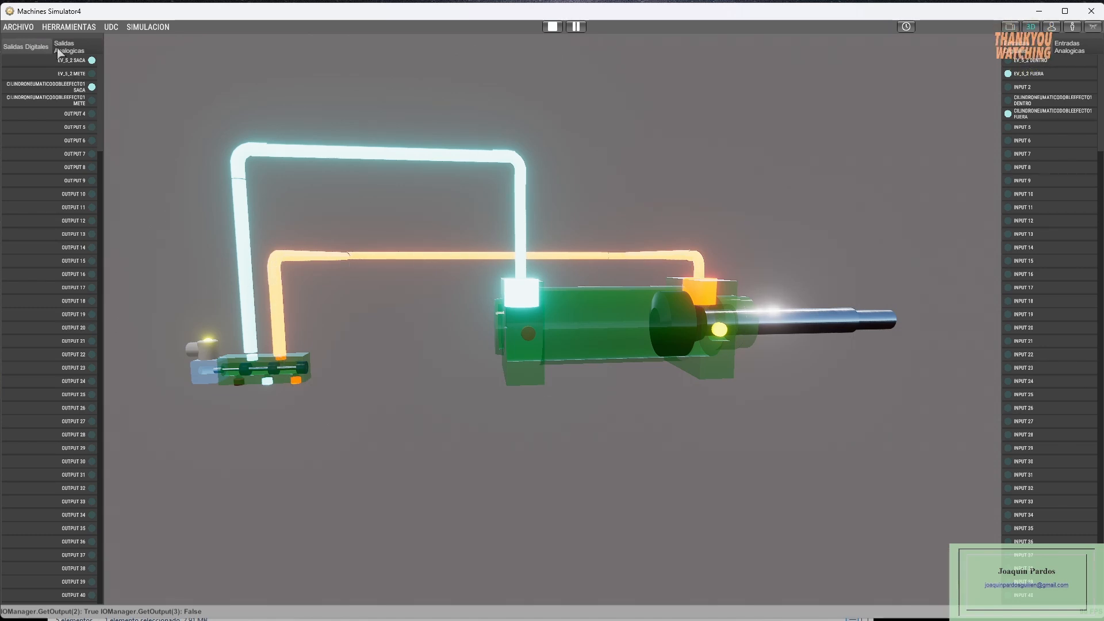
{"action": "left_click", "coordinate": [70, 62]}
{"action": "left_click", "coordinate": [73, 74]}
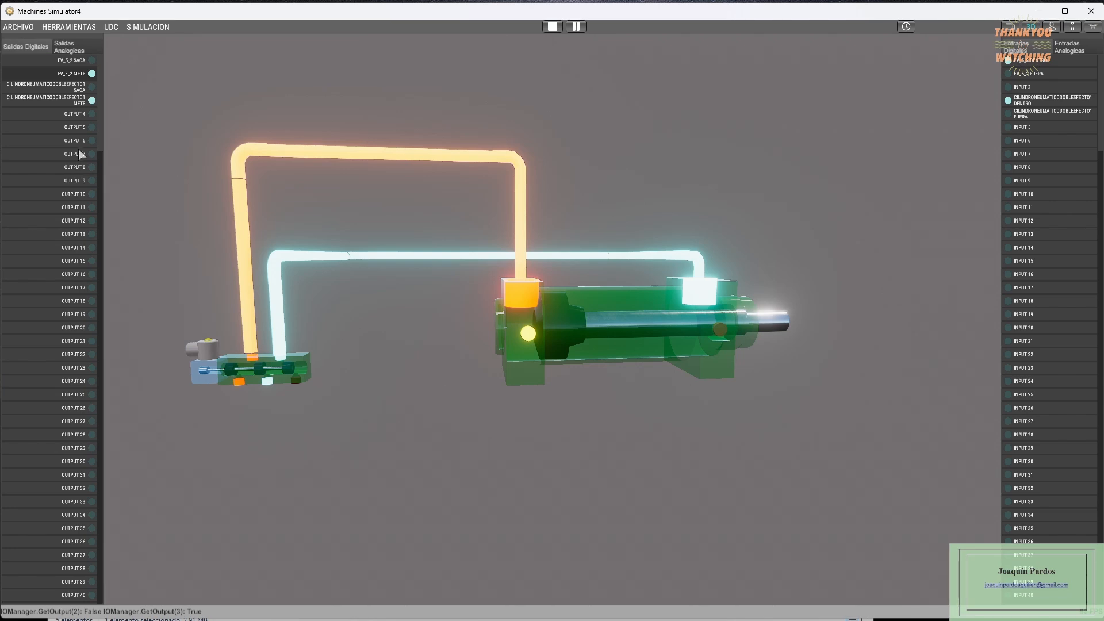
- Switch the EV_5_2 Saca and Mete outputs repeatedly to test the bistable valve, ending with both off and the cylinder retracted
{"action": "left_click", "coordinate": [81, 74]}
{"action": "left_click", "coordinate": [80, 73]}
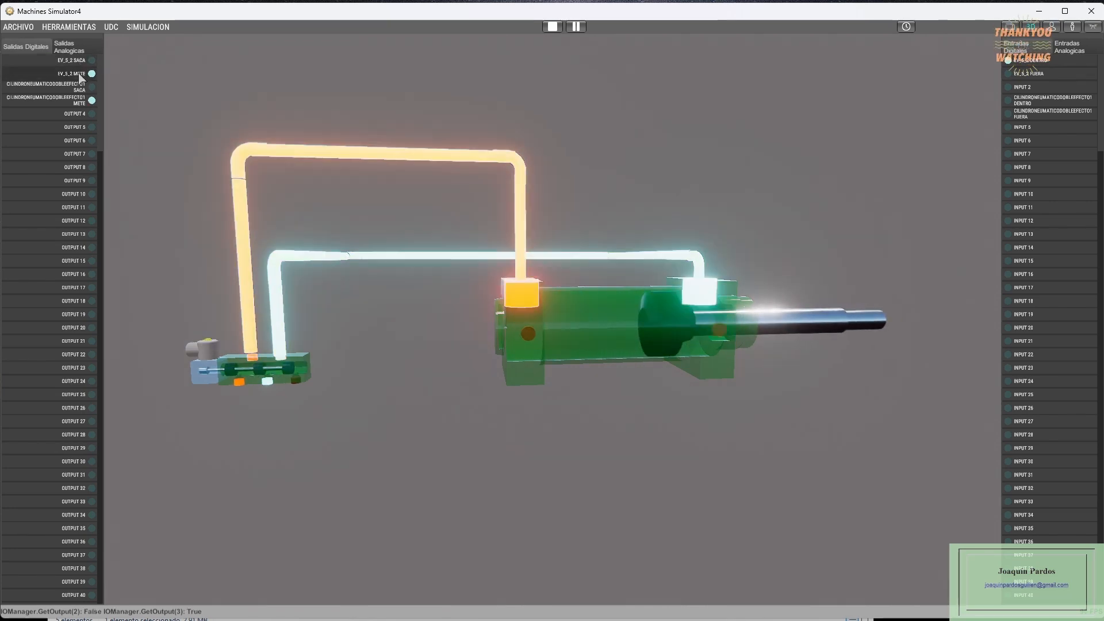
{"action": "left_click", "coordinate": [80, 75]}
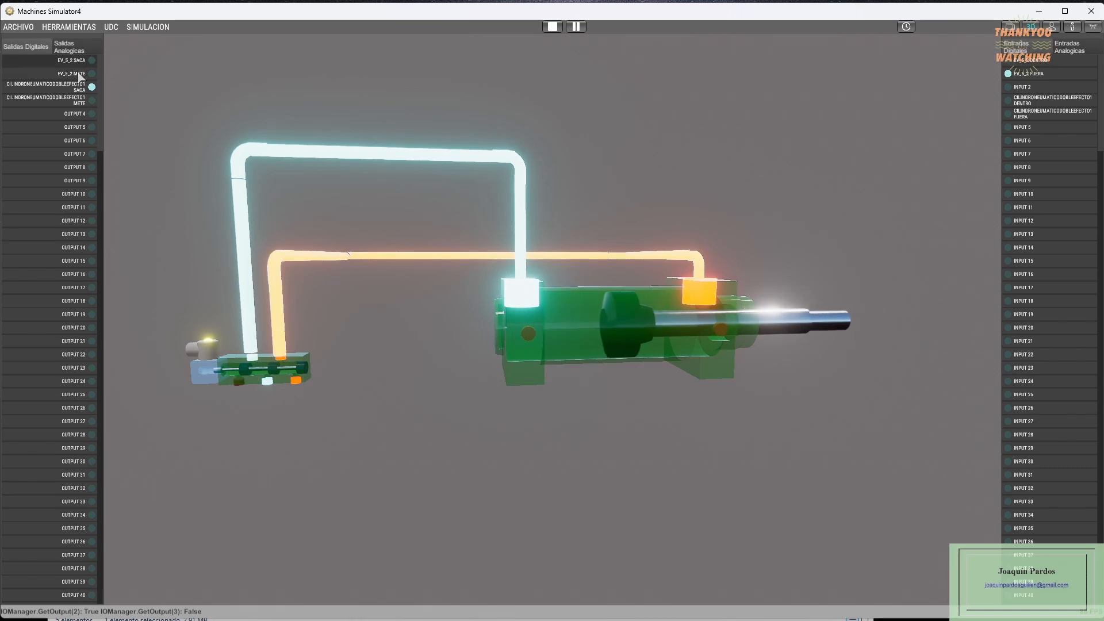
{"action": "left_click", "coordinate": [79, 74]}
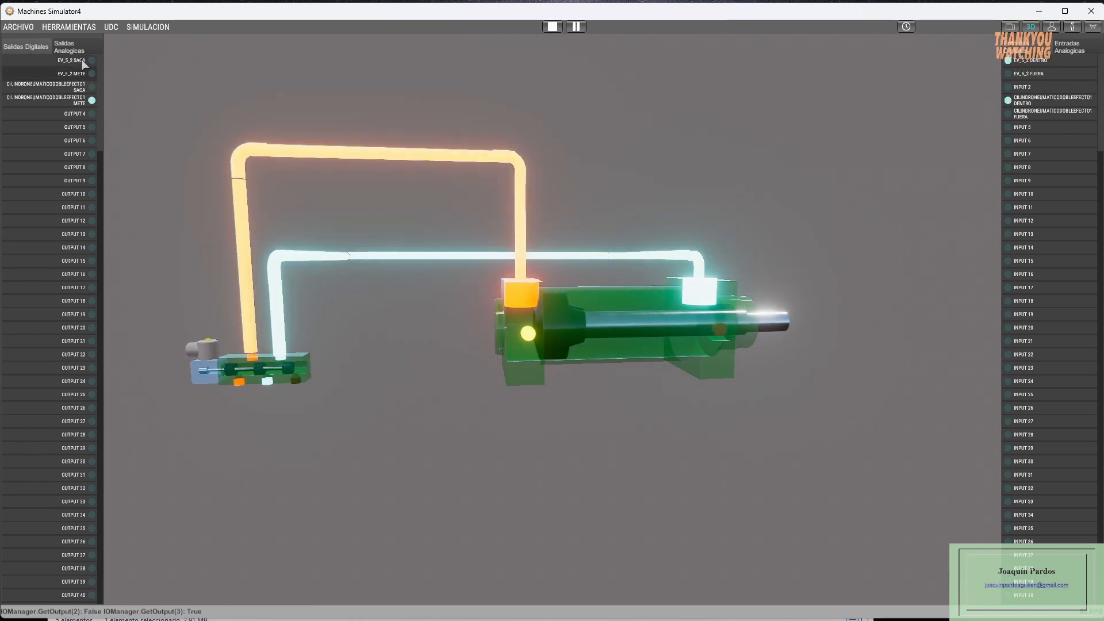
{"action": "left_click", "coordinate": [82, 61]}
{"action": "left_click", "coordinate": [81, 75]}
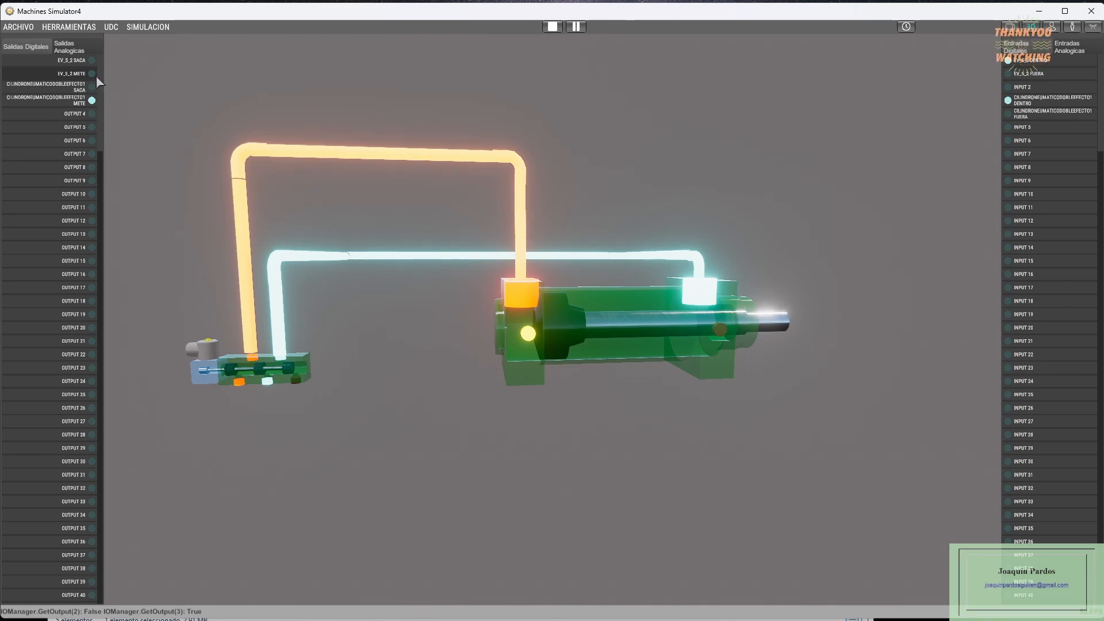
- Stop the simulation and set the EV_5_2 valve's Biestable parameter to 0
{"action": "left_click", "coordinate": [551, 27]}
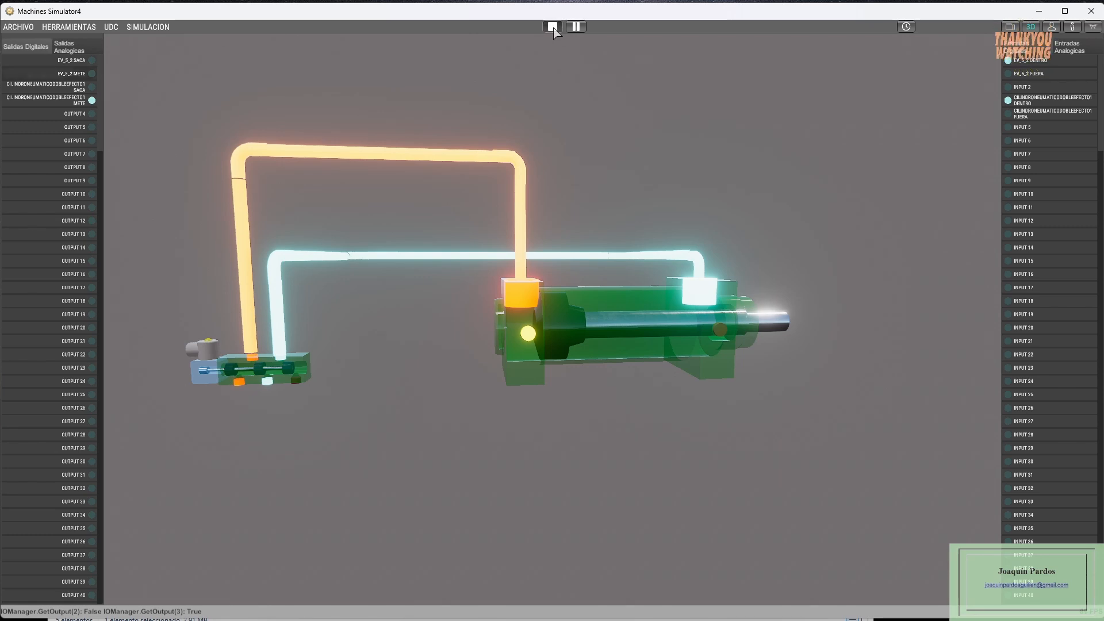
{"action": "left_click", "coordinate": [38, 86]}
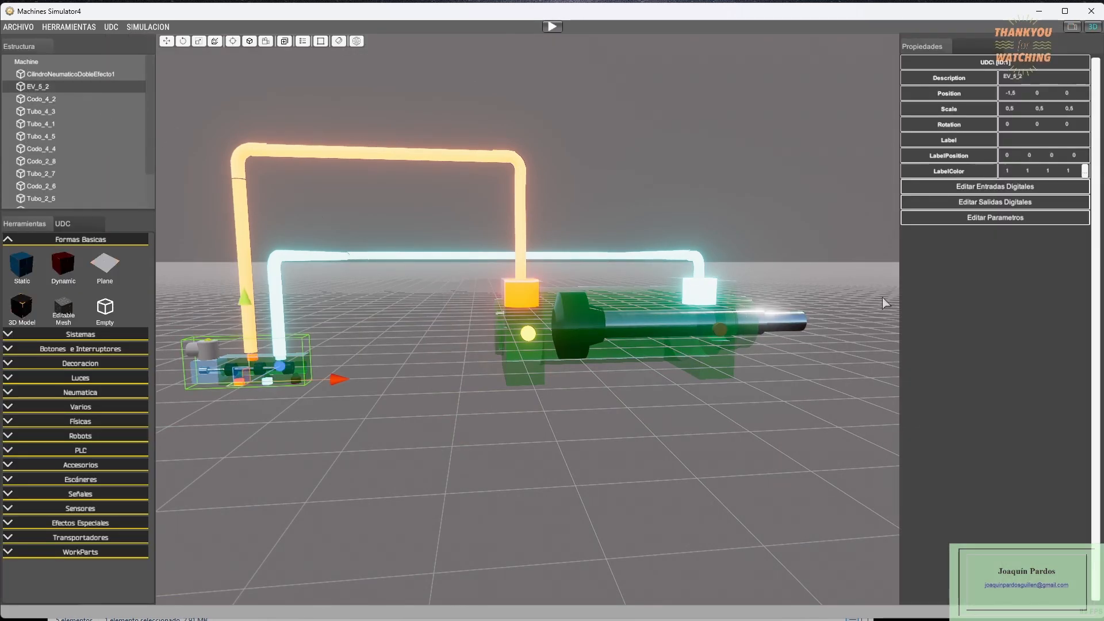
{"action": "left_click", "coordinate": [1024, 217]}
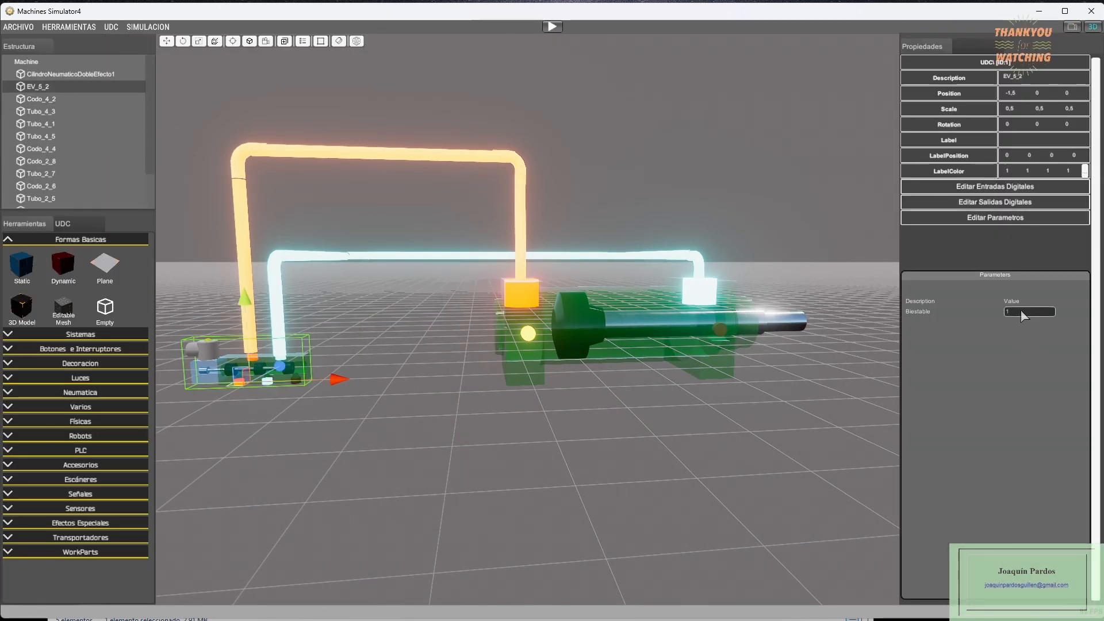
{"action": "left_click", "coordinate": [1023, 314]}
{"action": "type", "text": "0"}
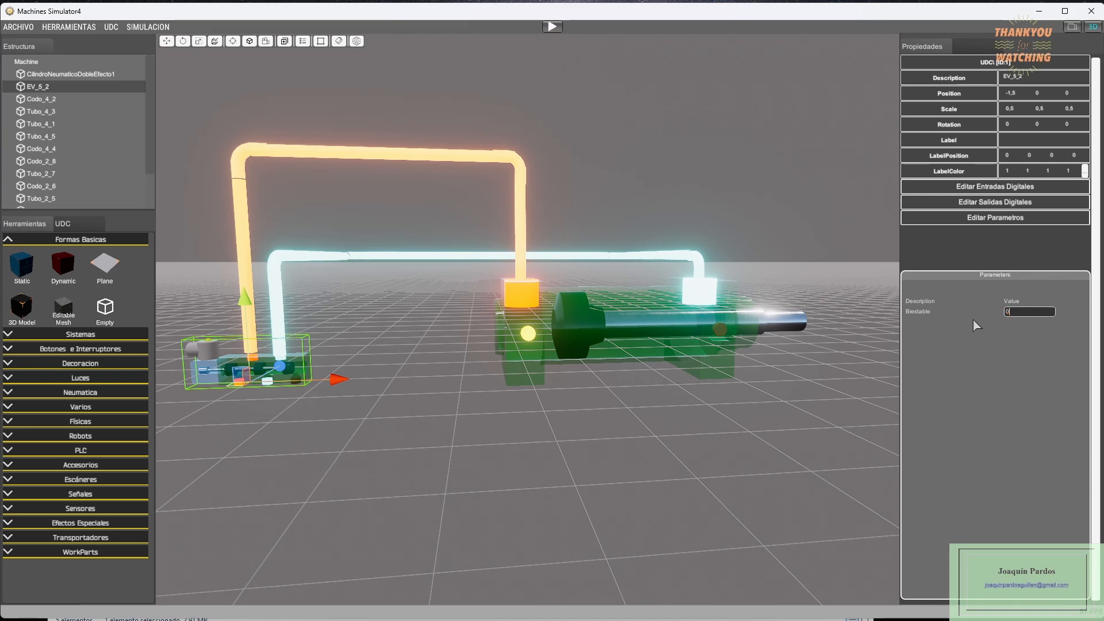
{"action": "left_click", "coordinate": [787, 201]}
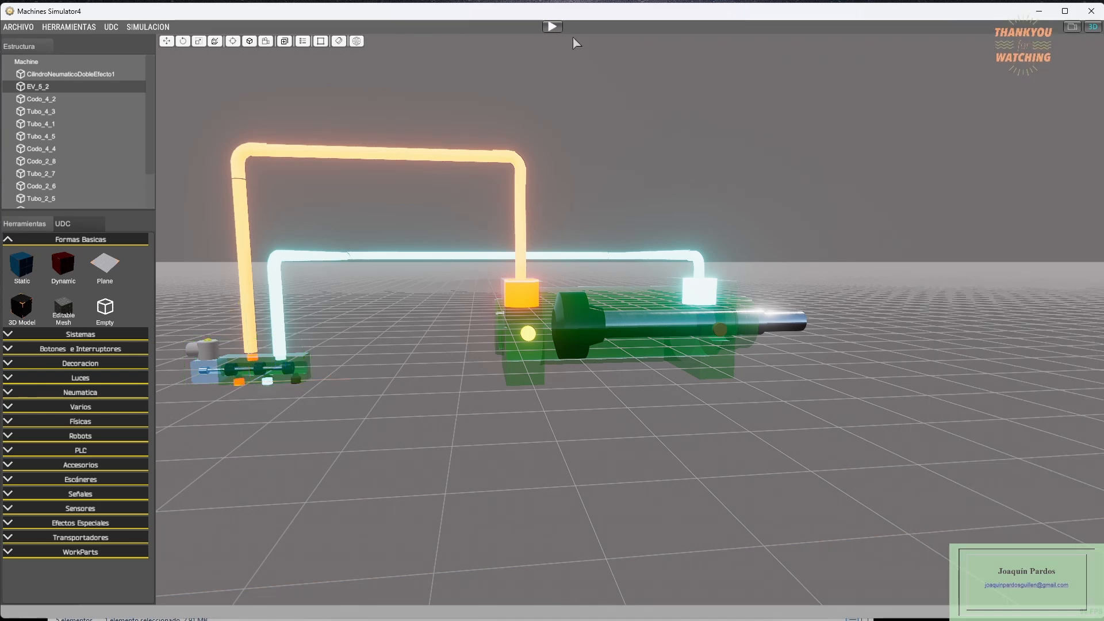
- Restart the simulation and toggle the EV_5_2 Saca output on and off repeatedly, leaving it on to extend the cylinder
{"action": "left_click", "coordinate": [552, 27]}
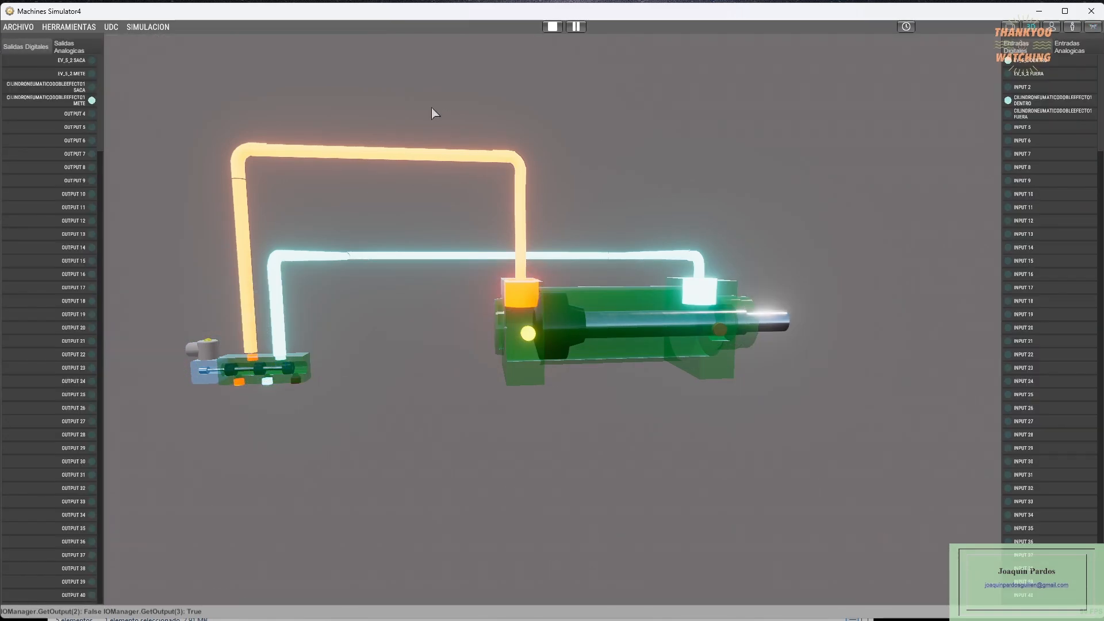
{"action": "left_click", "coordinate": [70, 61]}
{"action": "left_click", "coordinate": [70, 61]}
{"action": "left_click", "coordinate": [70, 61]}
{"action": "left_click", "coordinate": [70, 61]}
{"action": "left_click", "coordinate": [70, 61]}
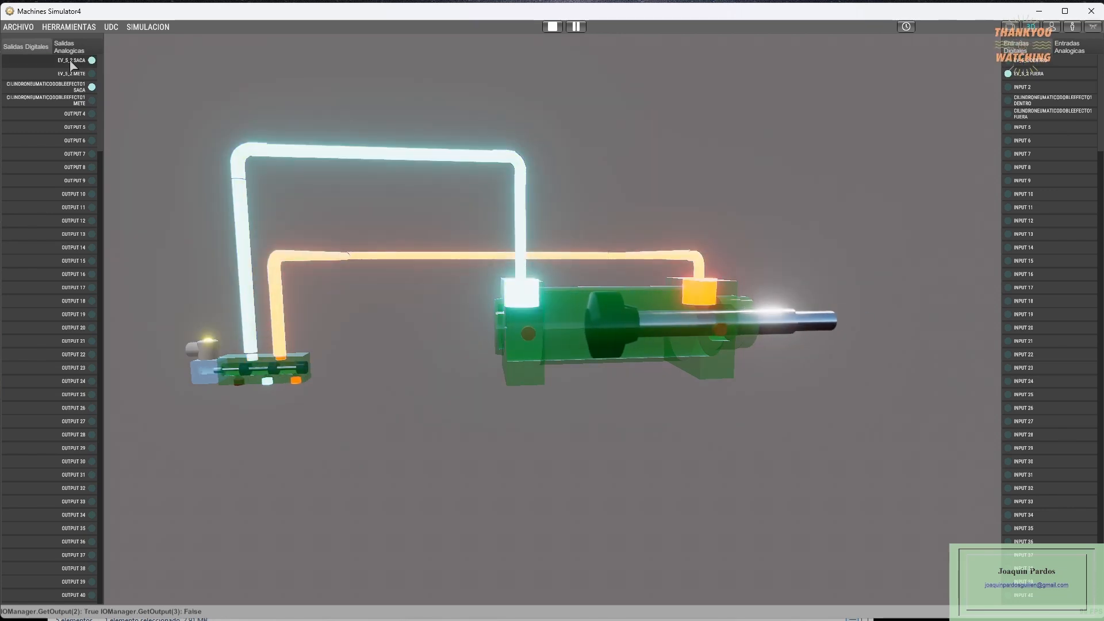
{"action": "left_click", "coordinate": [70, 61]}
{"action": "left_click", "coordinate": [70, 62]}
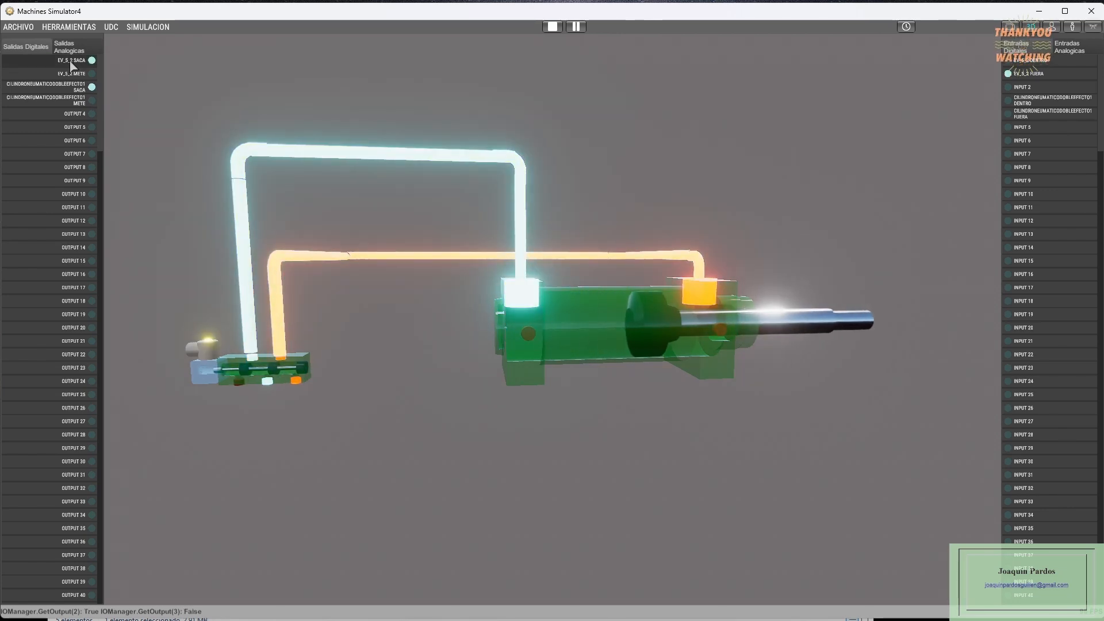
{"action": "left_click", "coordinate": [71, 62]}
{"action": "left_click", "coordinate": [70, 62]}
{"action": "left_click", "coordinate": [70, 61]}
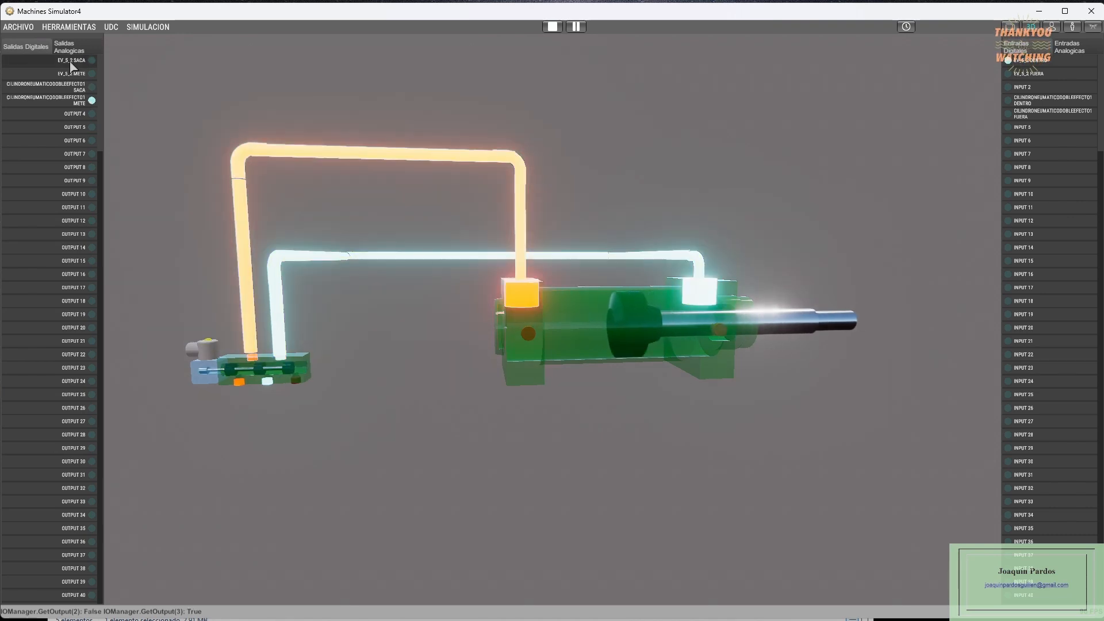
{"action": "left_click", "coordinate": [70, 61]}
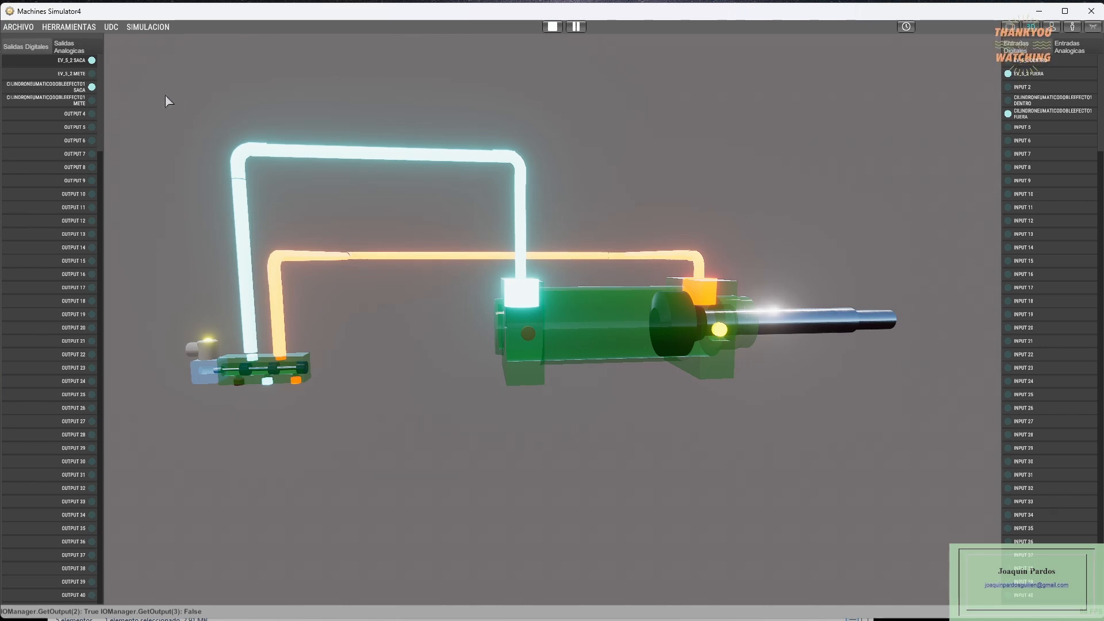
- Turn off the EV_5_2 Saca output and set both analog outputs of the double-acting cylinder to 3
{"action": "left_click", "coordinate": [80, 62]}
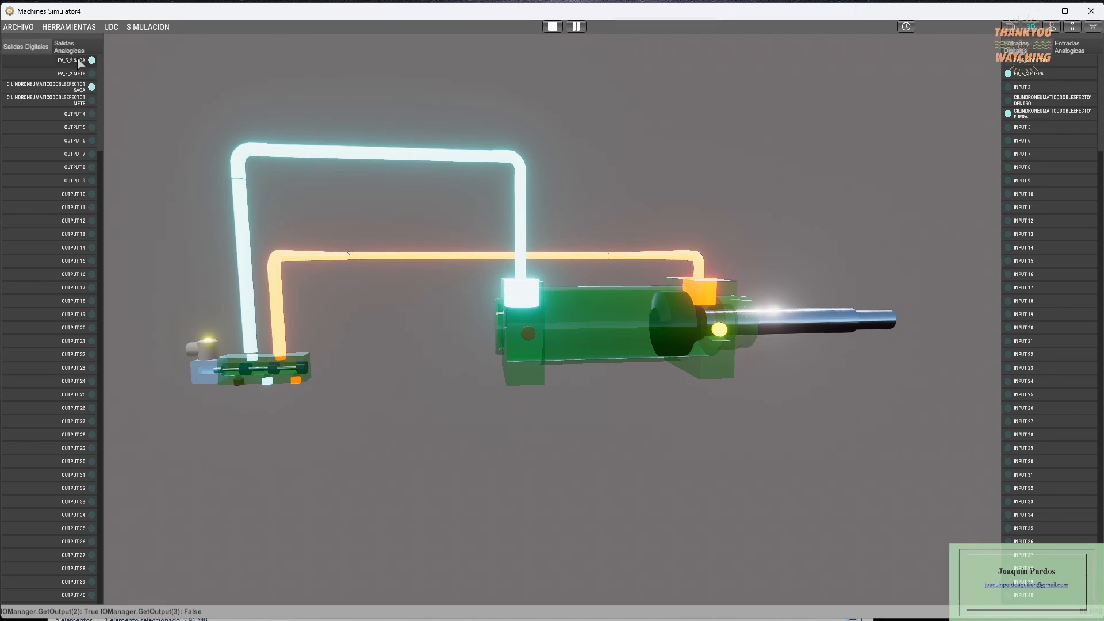
{"action": "left_click", "coordinate": [80, 62]}
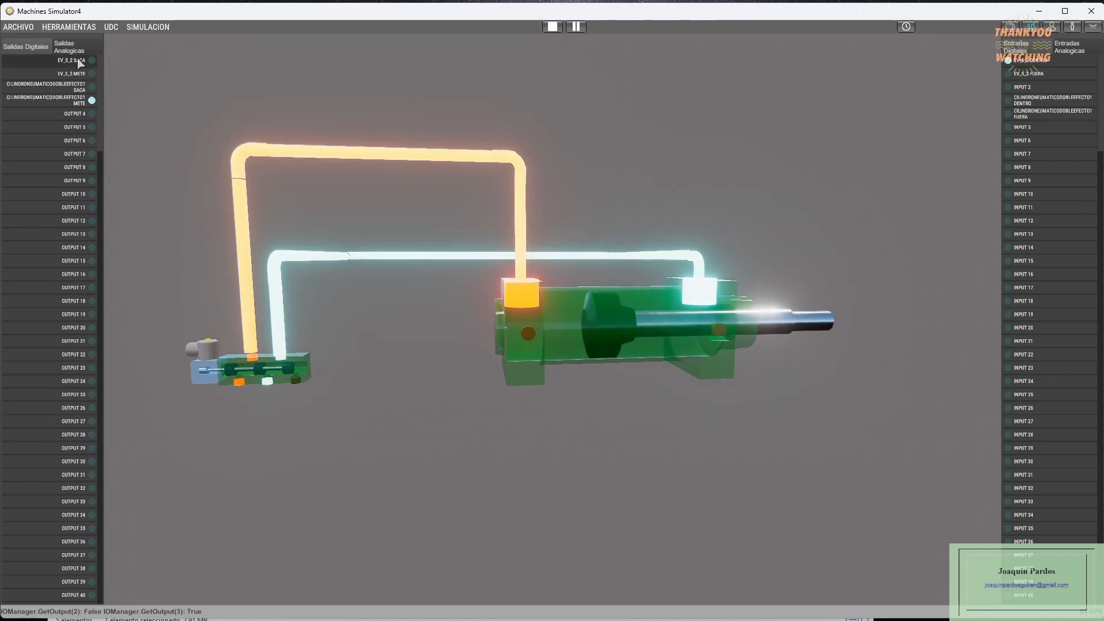
{"action": "left_click", "coordinate": [69, 48]}
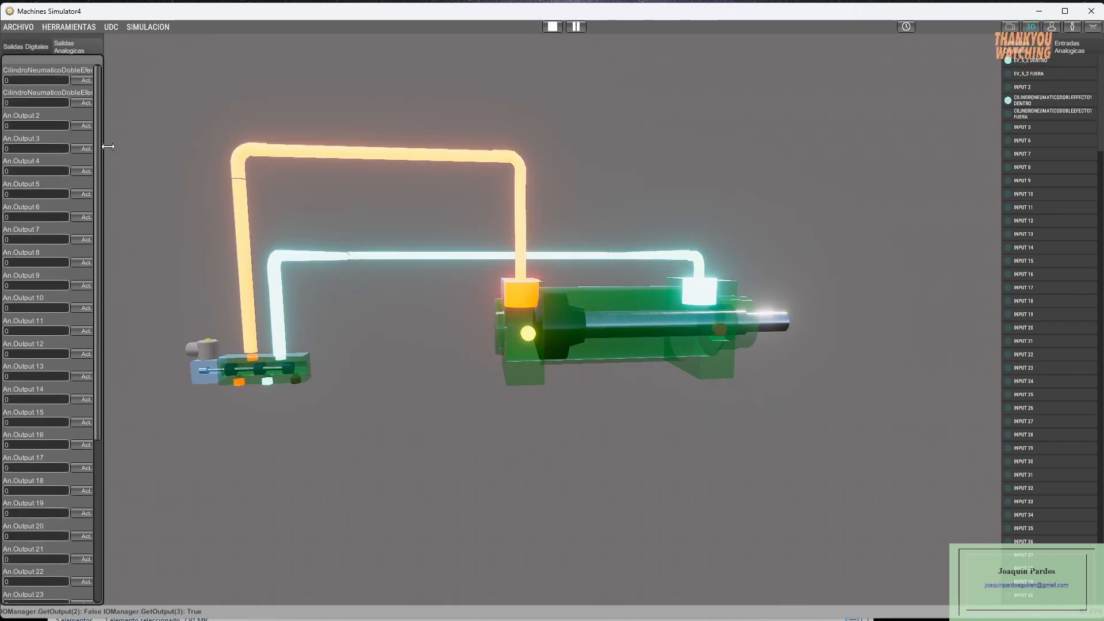
{"action": "left_click", "coordinate": [17, 80]}
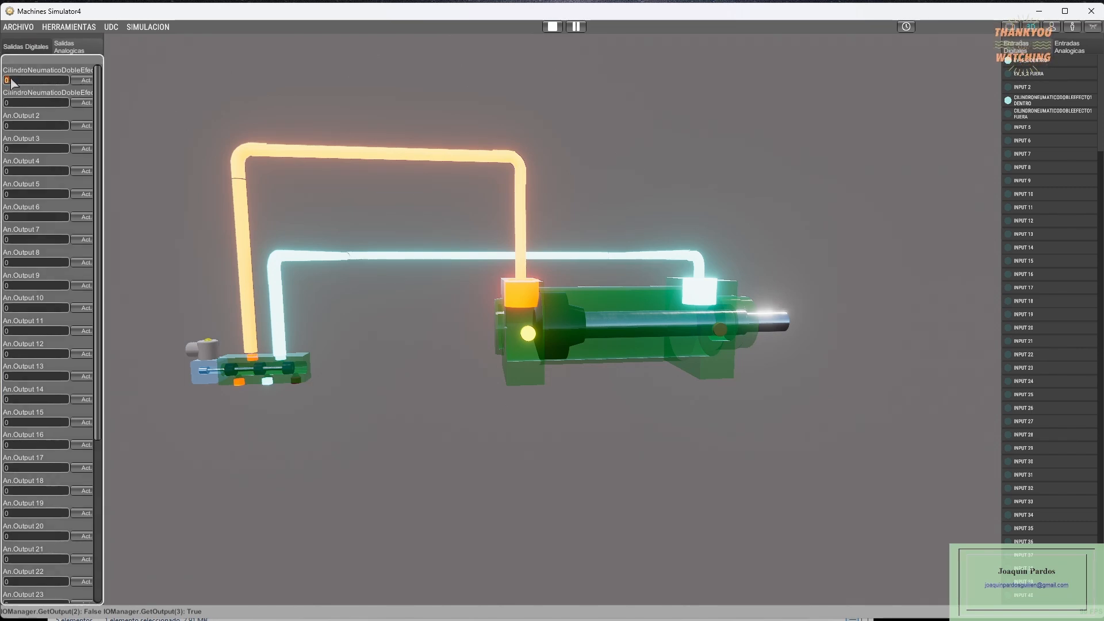
{"action": "left_click", "coordinate": [18, 102]}
{"action": "type", "text": "3"}
- Switch the EV_5_2 Saca output on and off to test the cylinder with the new analog values, and stop the simulation
{"action": "left_click", "coordinate": [33, 49]}
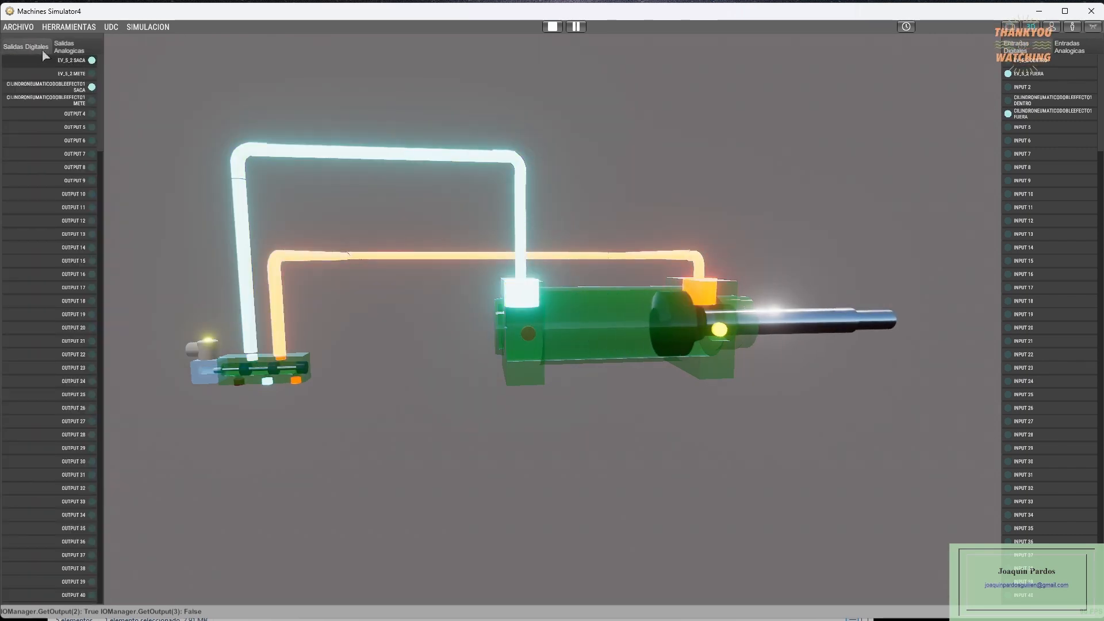
{"action": "left_click", "coordinate": [69, 50]}
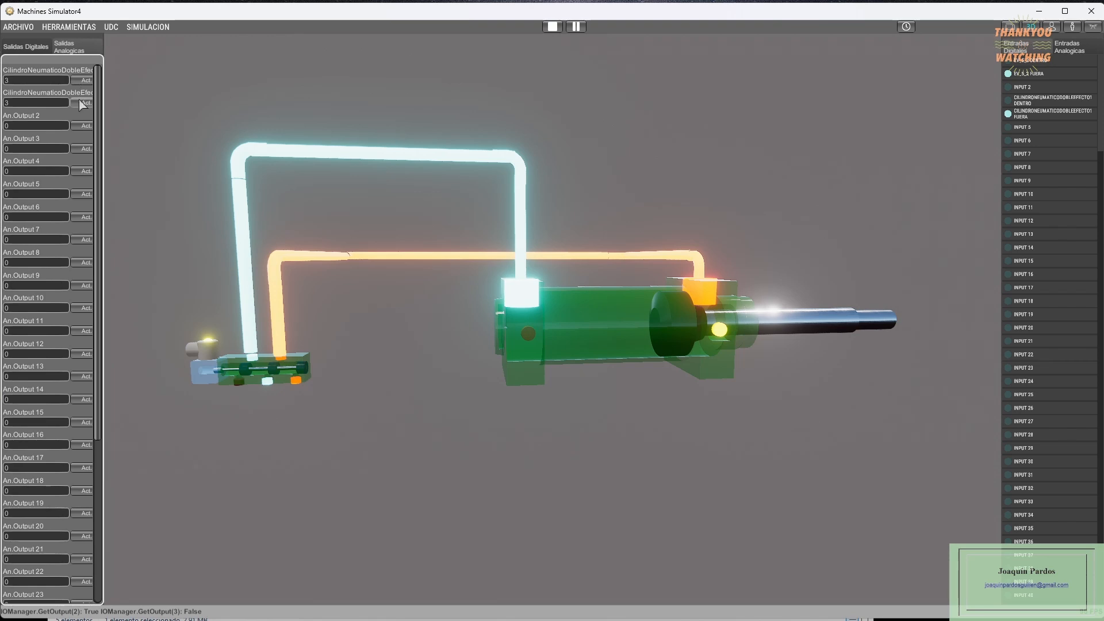
{"action": "left_click", "coordinate": [35, 50]}
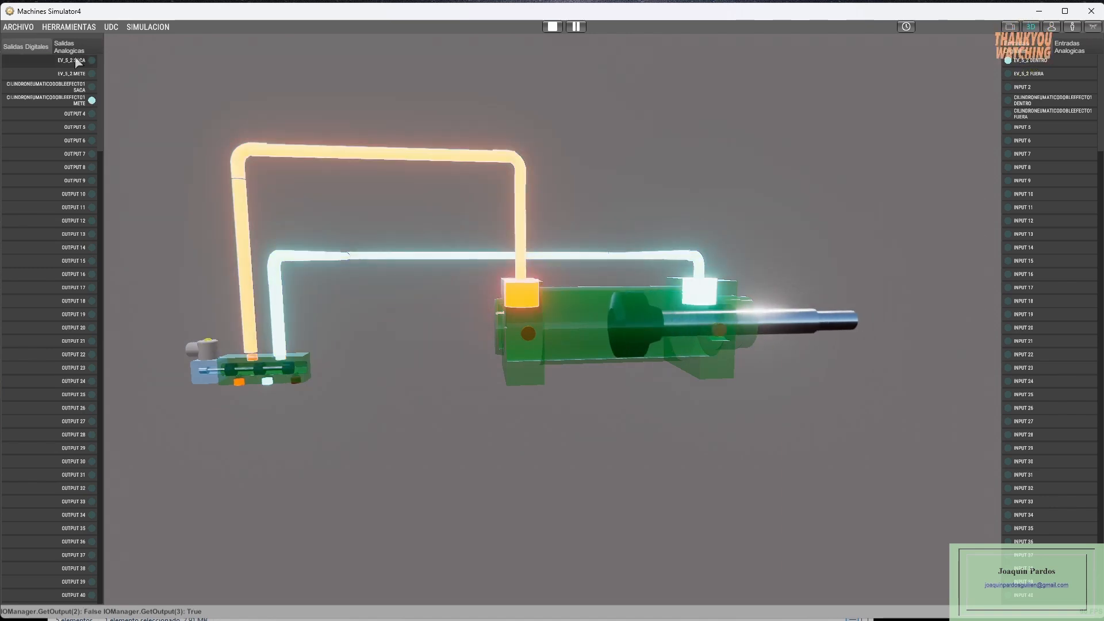
{"action": "left_click", "coordinate": [552, 27]}
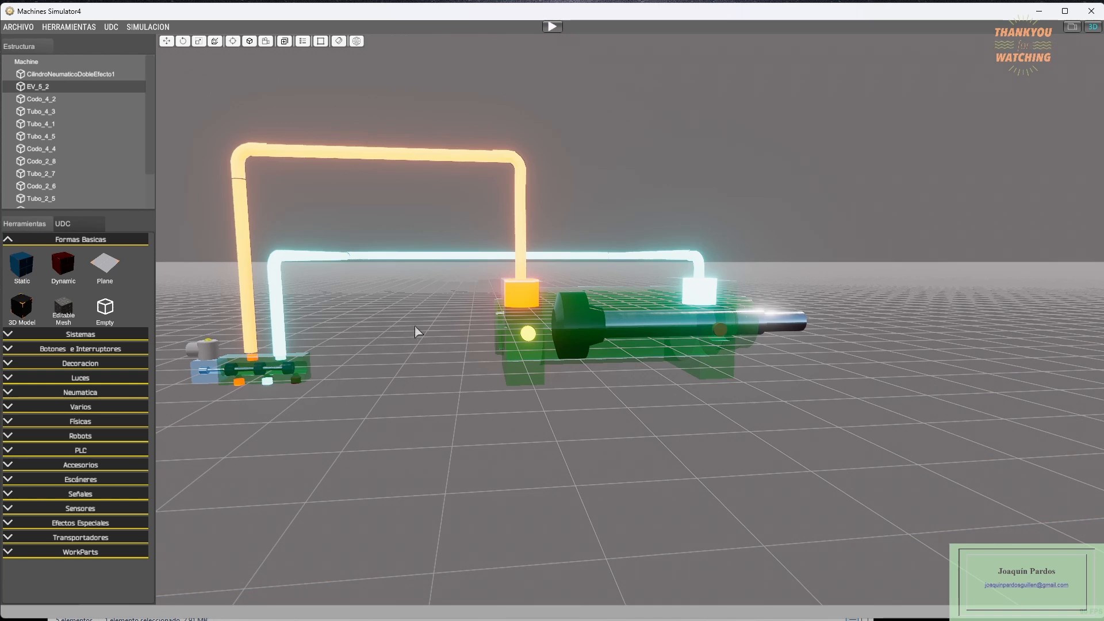
- Open the machine's script code and examine the Main lines that assign inputs 1 and 0 to outputs 2 and 3
{"action": "left_click", "coordinate": [33, 63]}
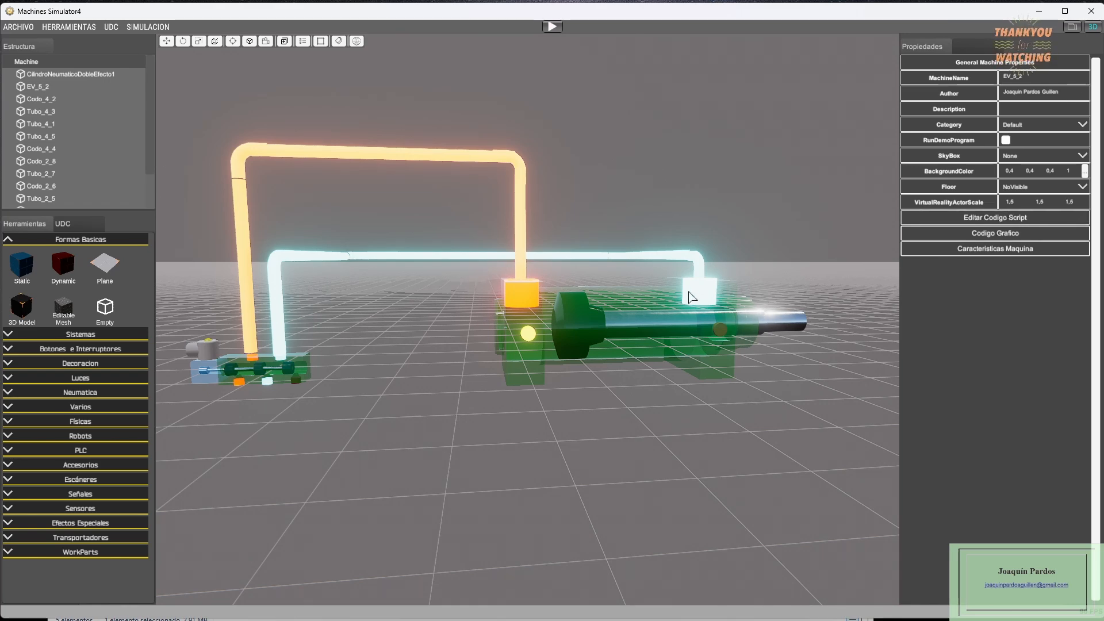
{"action": "left_click", "coordinate": [959, 218]}
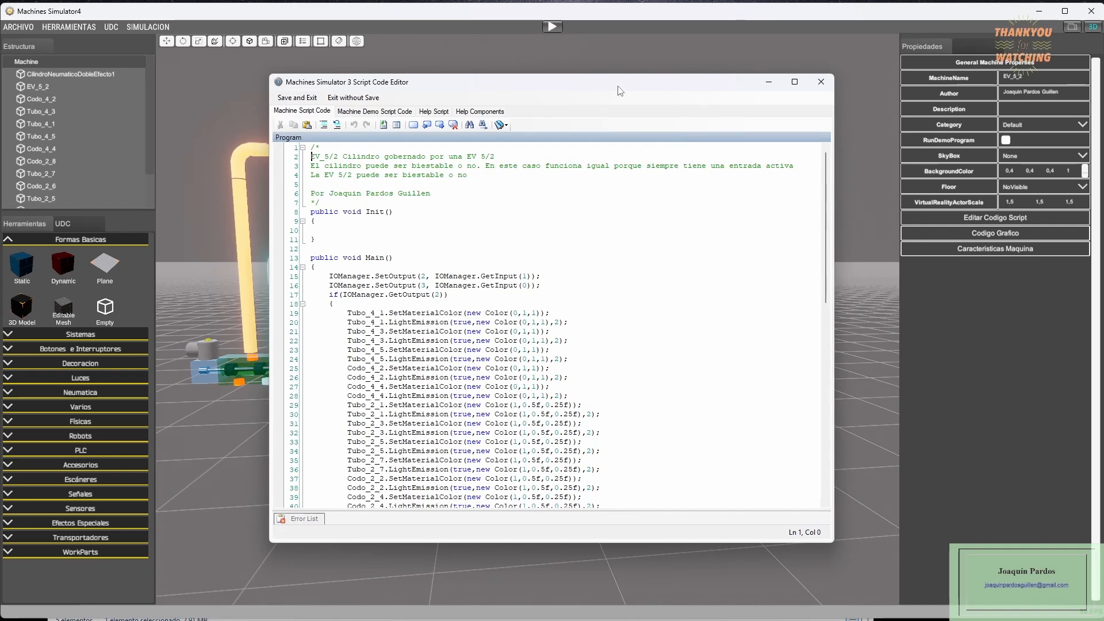
{"action": "left_click_drag", "start_coordinate": [610, 90], "coordinate": [612, 119]}
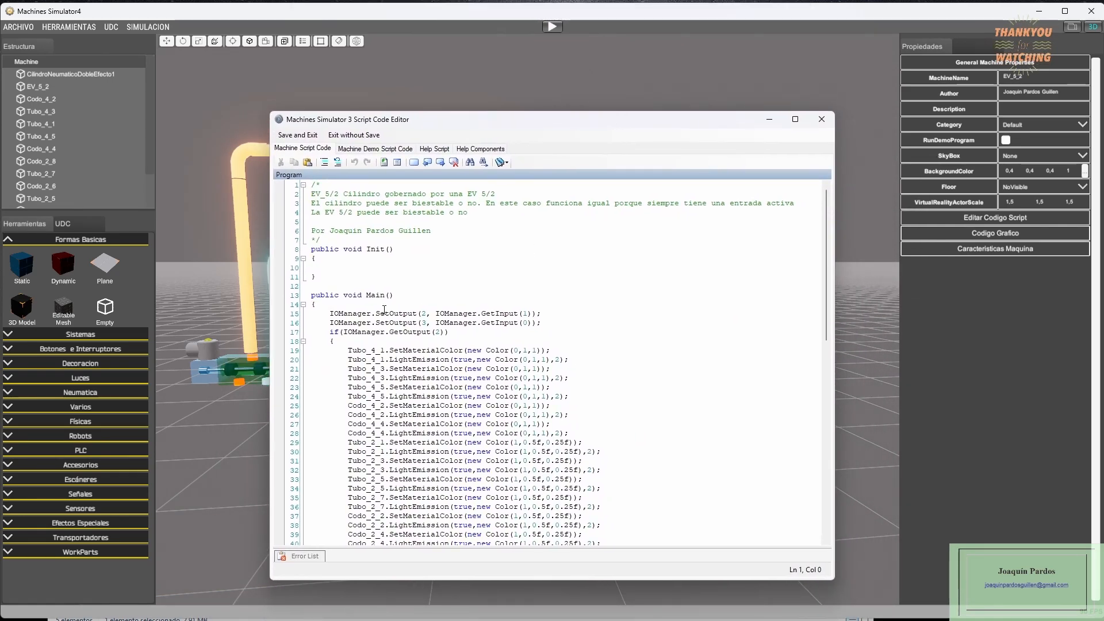
{"action": "left_click", "coordinate": [343, 314]}
{"action": "left_click", "coordinate": [384, 314]}
{"action": "left_click", "coordinate": [503, 314]}
{"action": "left_click", "coordinate": [504, 324]}
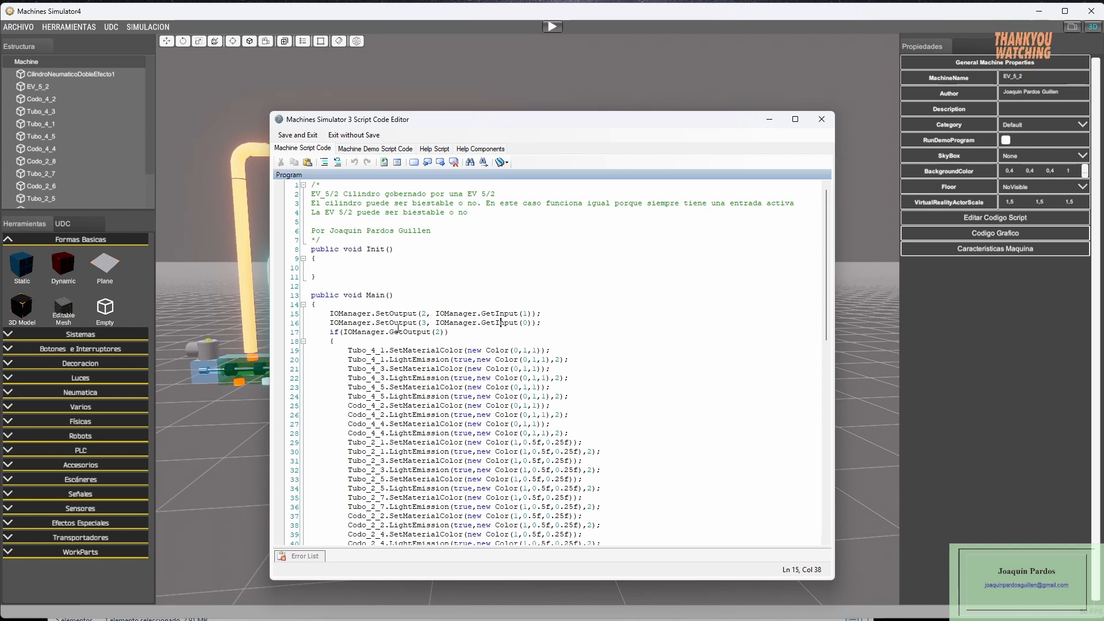
- Examine which tubes and elbows the script's IOManager.GetOutput(2) block colours and lights
{"action": "scroll", "coordinate": [587, 322], "scroll_direction": "down", "scroll_amount": 3}
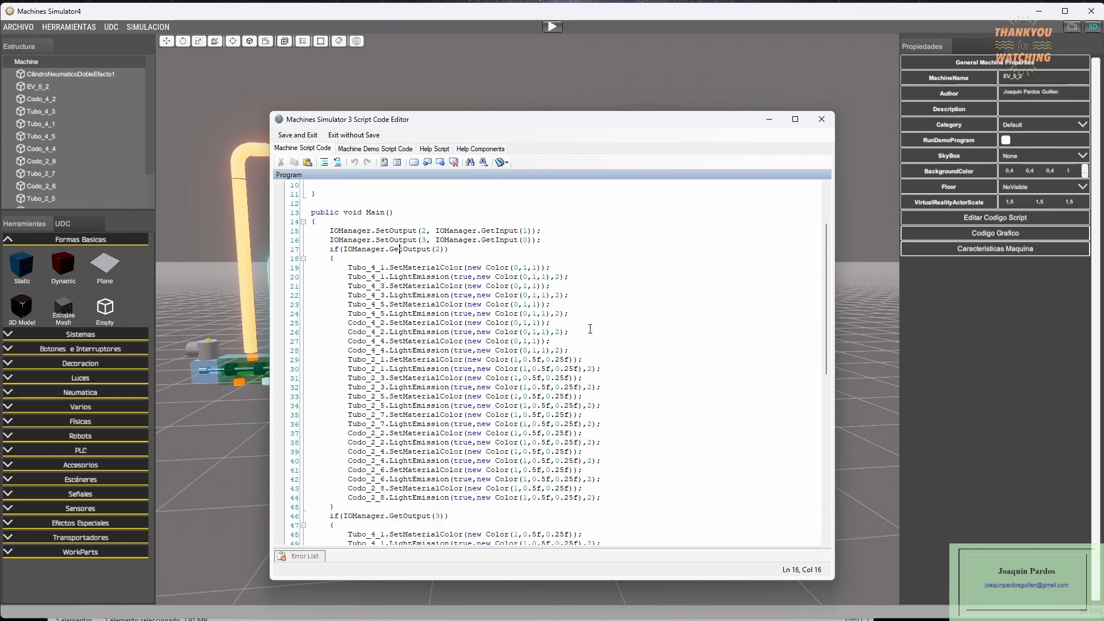
{"action": "left_click_drag", "start_coordinate": [585, 121], "coordinate": [668, 98]}
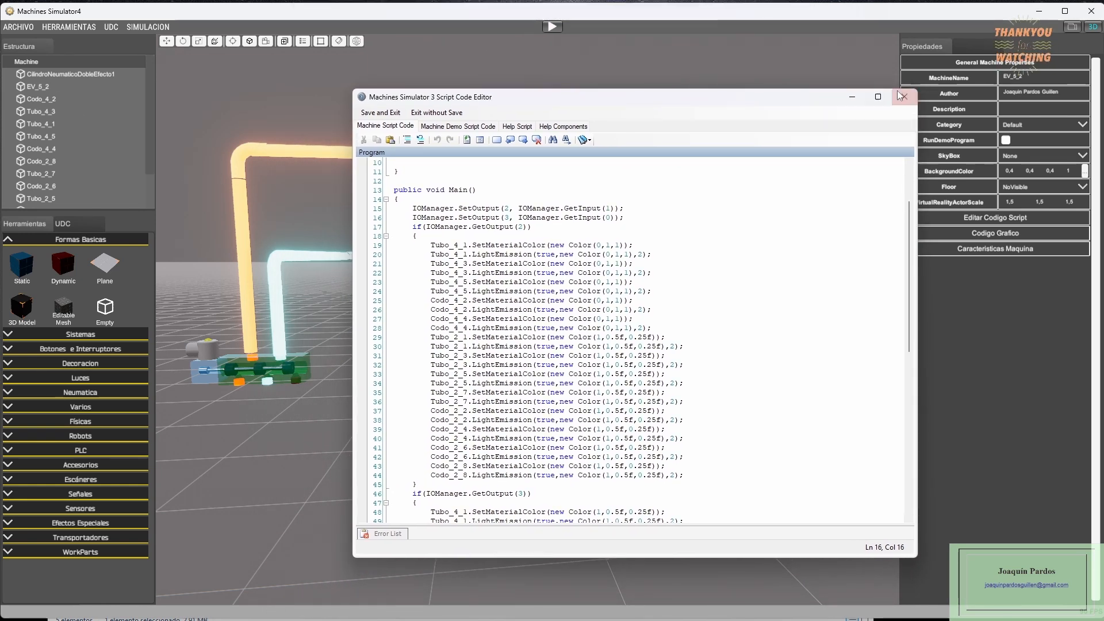
{"action": "left_click", "coordinate": [443, 249]}
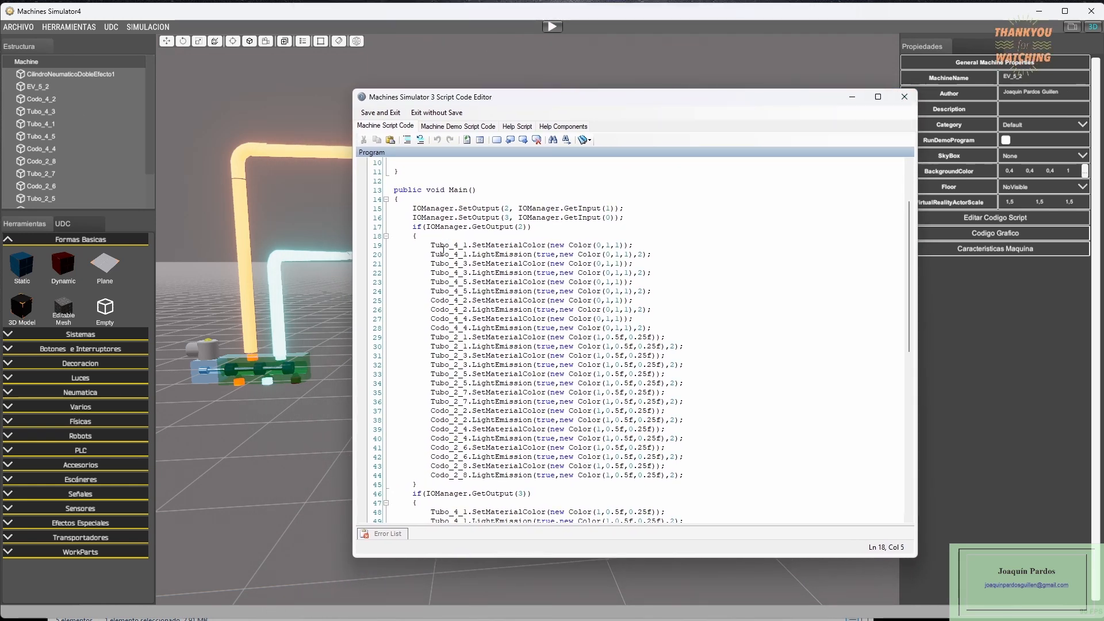
{"action": "left_click", "coordinate": [441, 328]}
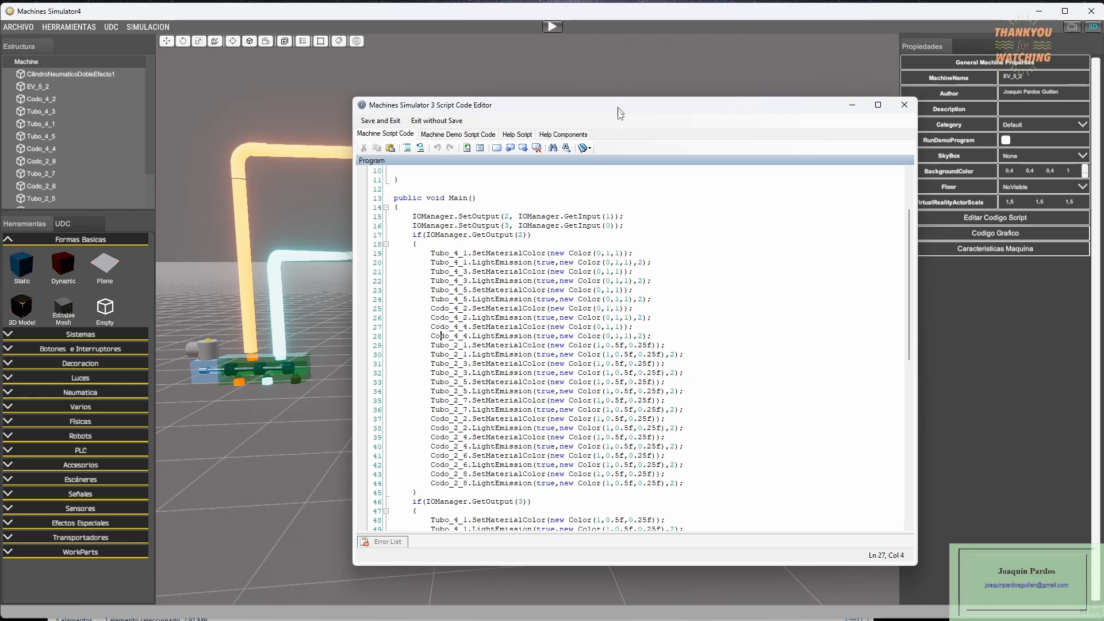
{"action": "left_click_drag", "start_coordinate": [620, 101], "coordinate": [566, 89]}
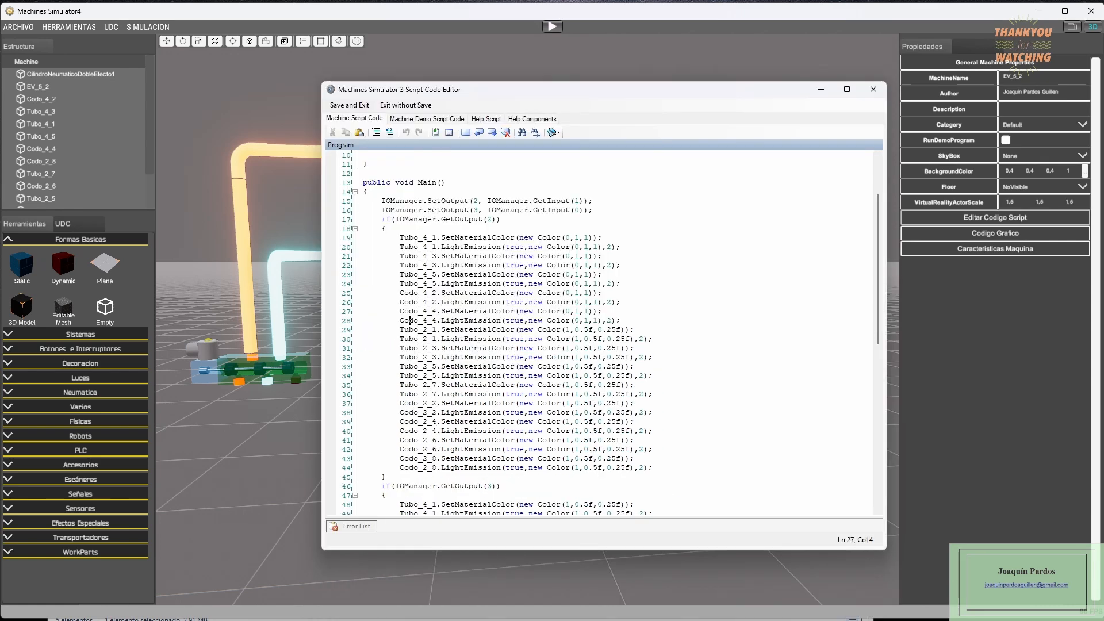
{"action": "left_click", "coordinate": [425, 329]}
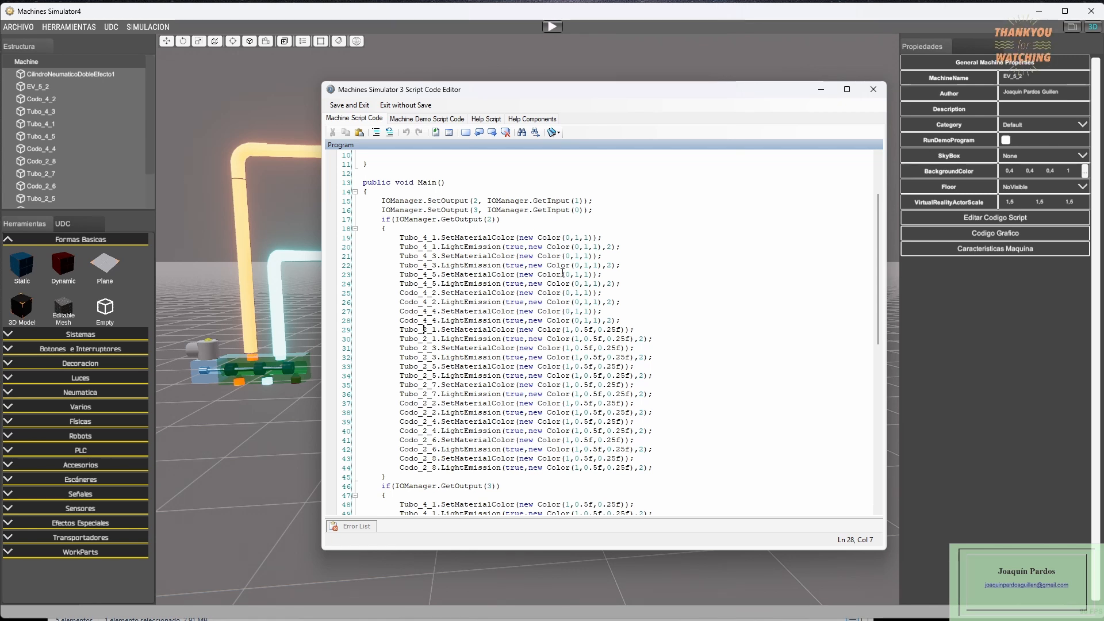
- Compare the colour values assigned to the line 4 and line 2 pieces within the GetOutput(2) block
{"action": "left_click", "coordinate": [463, 220]}
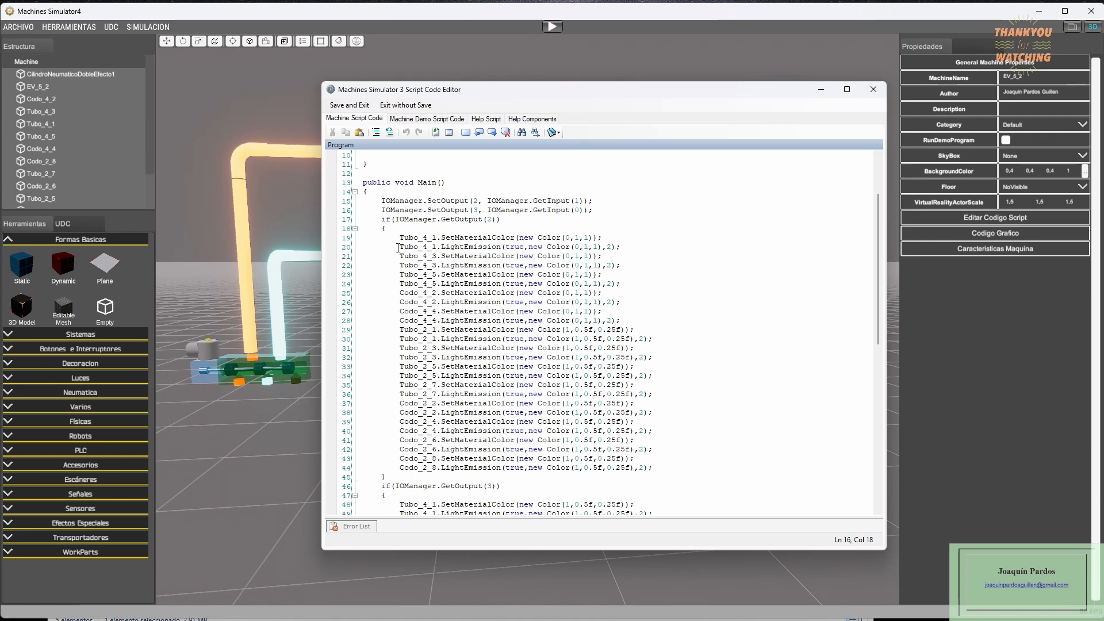
{"action": "left_click_drag", "start_coordinate": [400, 237], "coordinate": [564, 323]}
{"action": "left_click", "coordinate": [575, 322]}
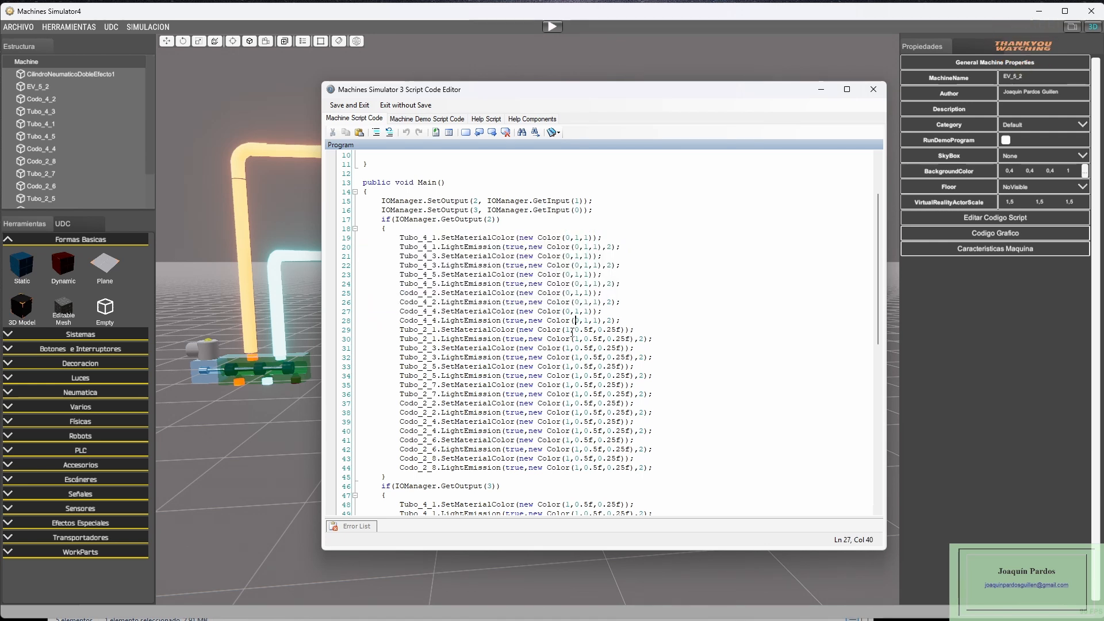
{"action": "left_click", "coordinate": [571, 330]}
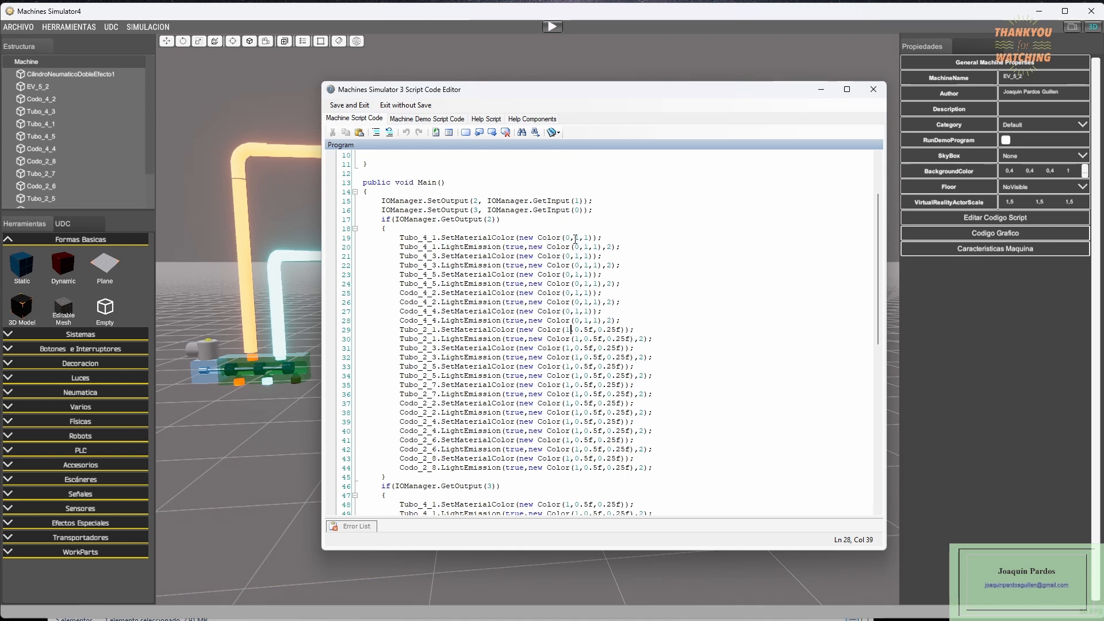
{"action": "left_click_drag", "start_coordinate": [575, 237], "coordinate": [592, 238]}
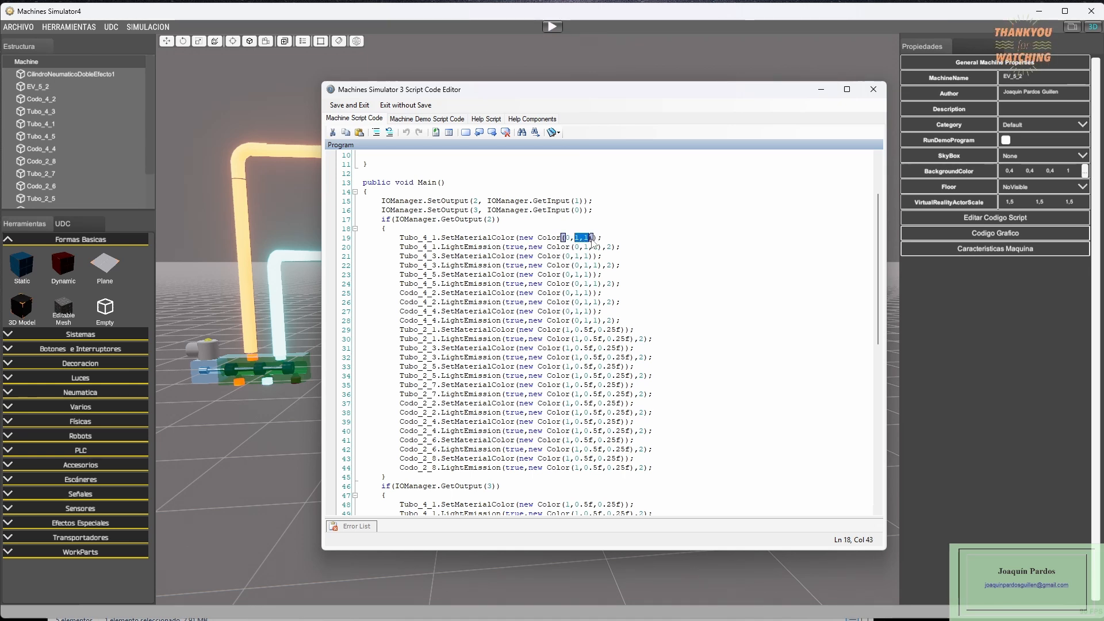
{"action": "left_click", "coordinate": [565, 330]}
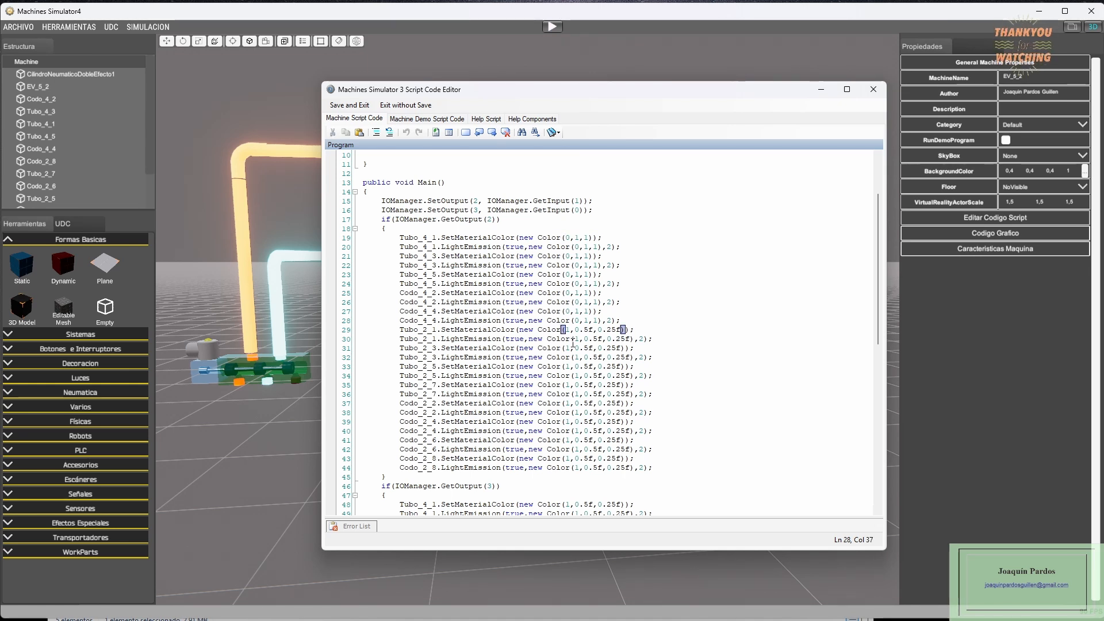
{"action": "key", "text": "Down"}
{"action": "key", "text": "Down"}
{"action": "key", "text": "Down"}
{"action": "key", "text": "Down"}
{"action": "key", "text": "Down"}
{"action": "key", "text": "Down"}
{"action": "key", "text": "Down"}
{"action": "key", "text": "Down"}
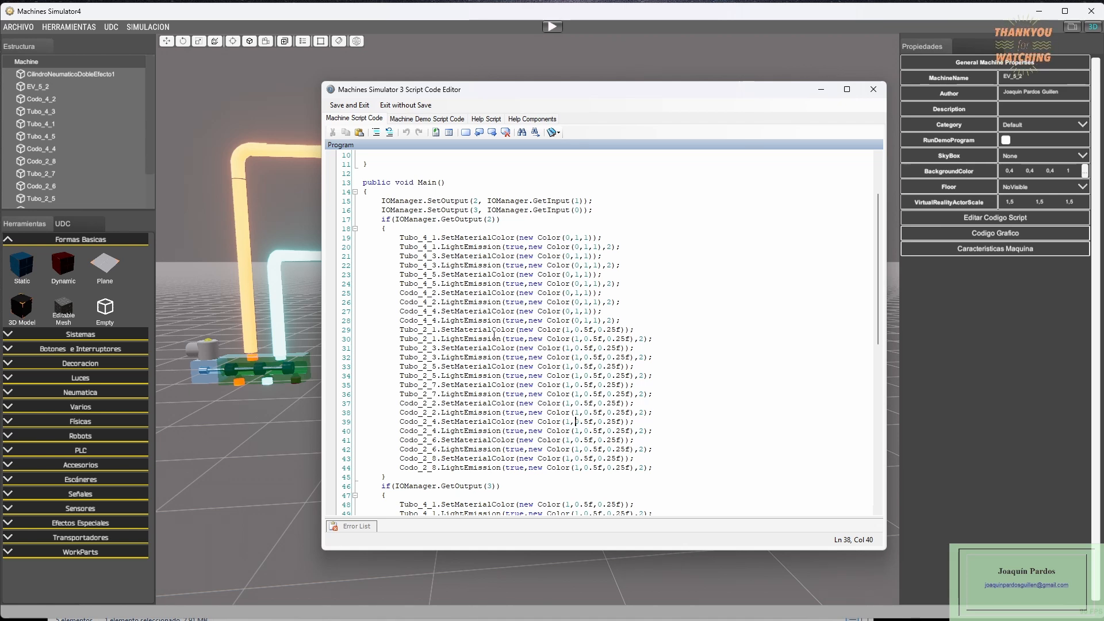
- Review the GetOutput(3) block and compare its tube and elbow colours with those in the GetOutput(2) block
{"action": "scroll", "coordinate": [500, 323], "scroll_direction": "down", "scroll_amount": 5}
{"action": "scroll", "coordinate": [500, 323], "scroll_direction": "down", "scroll_amount": 5}
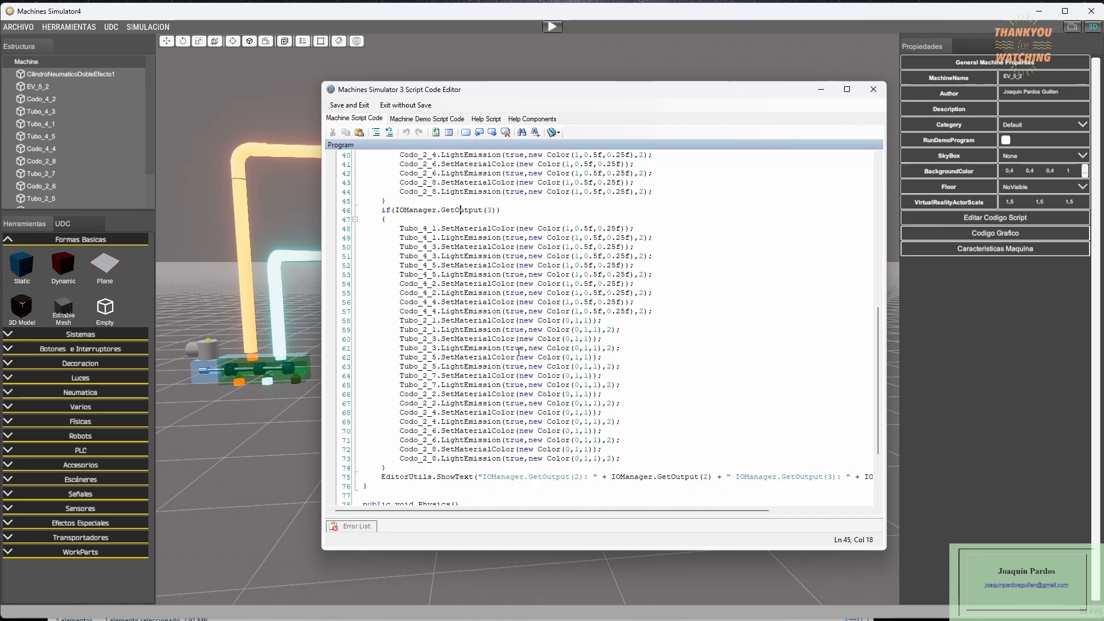
{"action": "scroll", "coordinate": [504, 325], "scroll_direction": "up", "scroll_amount": 11}
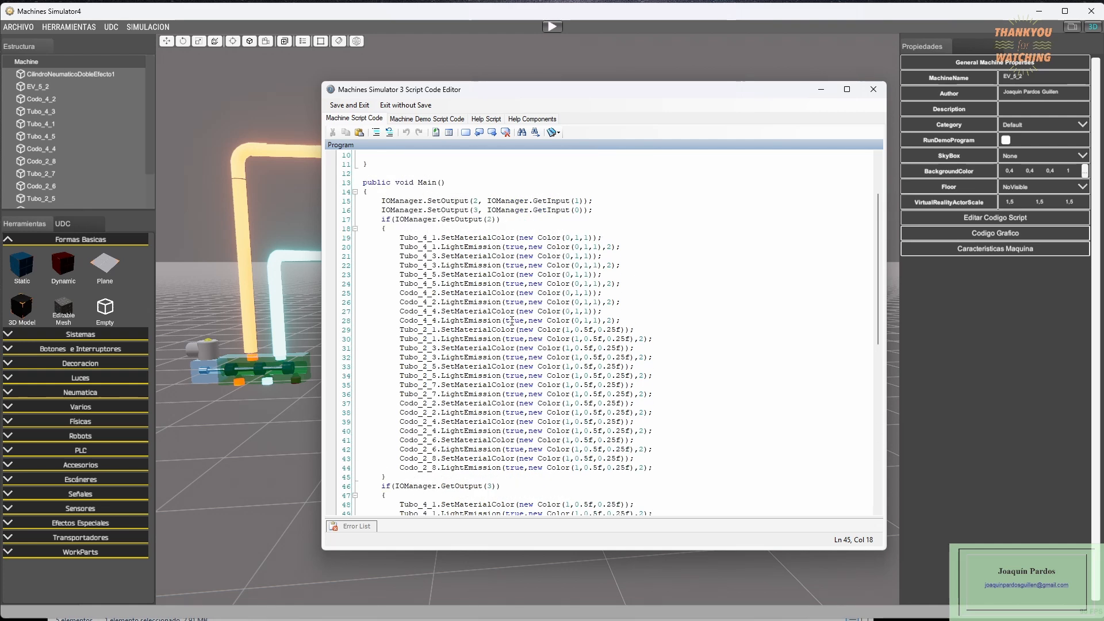
{"action": "scroll", "coordinate": [477, 325], "scroll_direction": "down", "scroll_amount": 10}
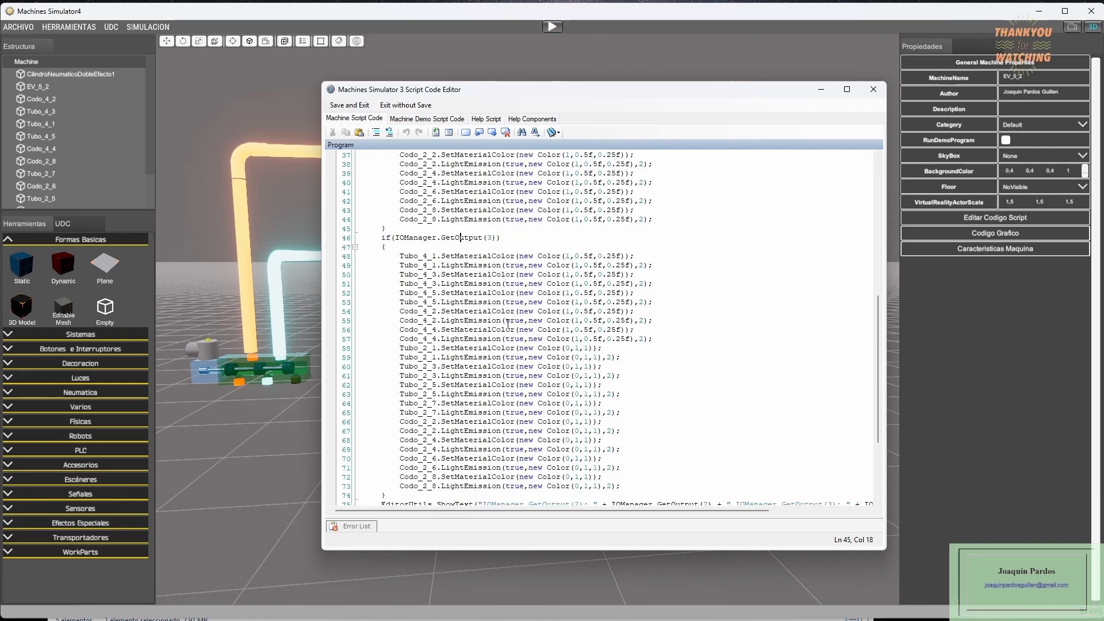
{"action": "scroll", "coordinate": [542, 331], "scroll_direction": "up", "scroll_amount": 7}
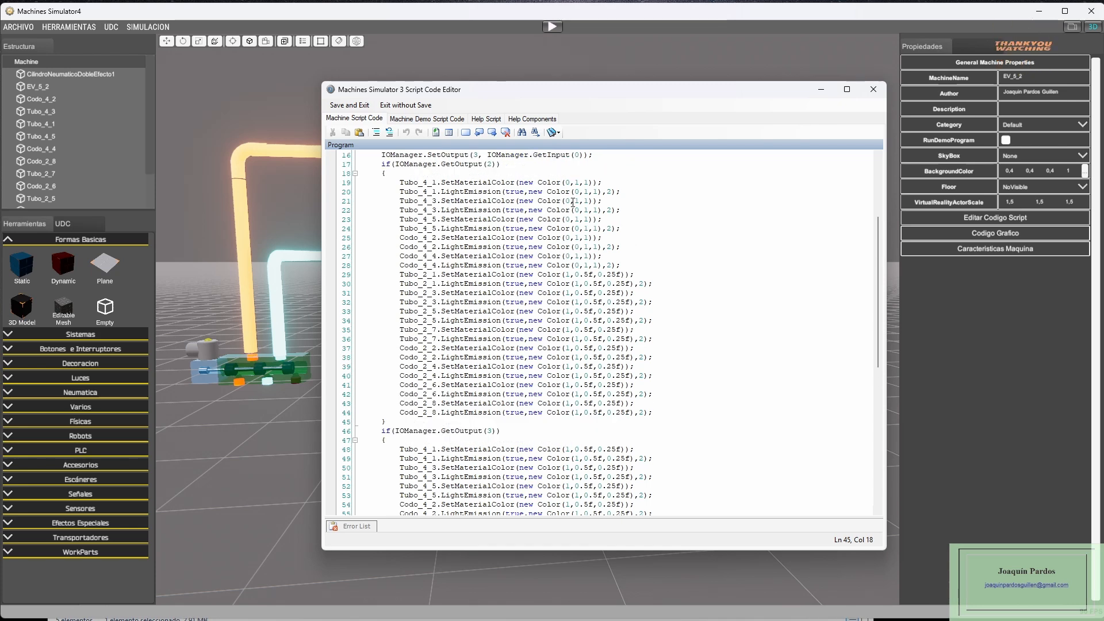
{"action": "scroll", "coordinate": [502, 443], "scroll_direction": "down", "scroll_amount": 3}
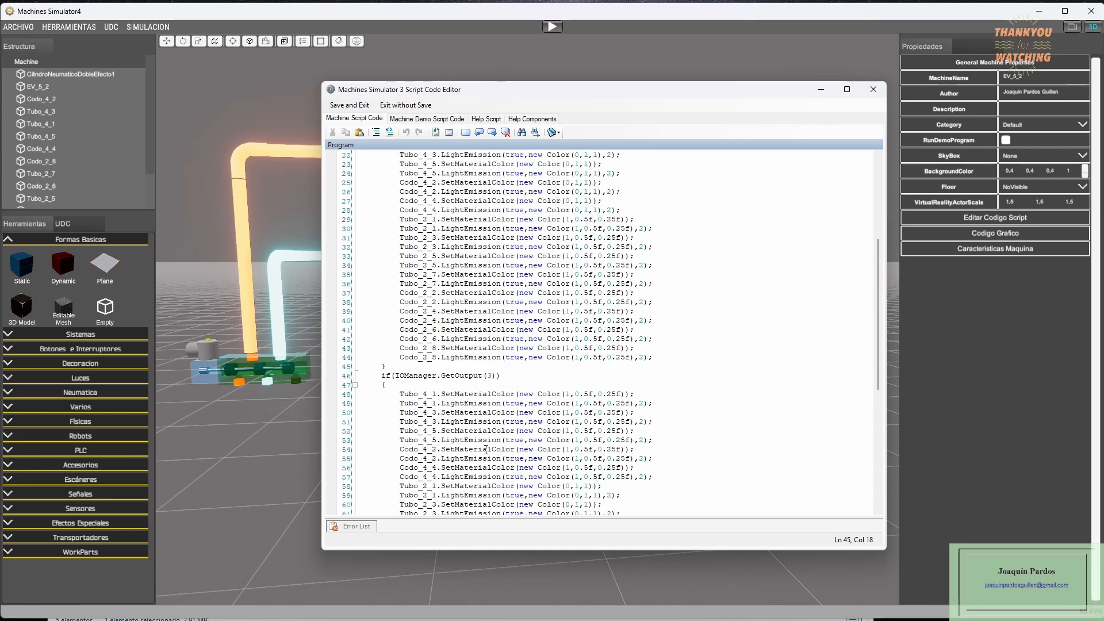
{"action": "scroll", "coordinate": [502, 442], "scroll_direction": "down", "scroll_amount": 3}
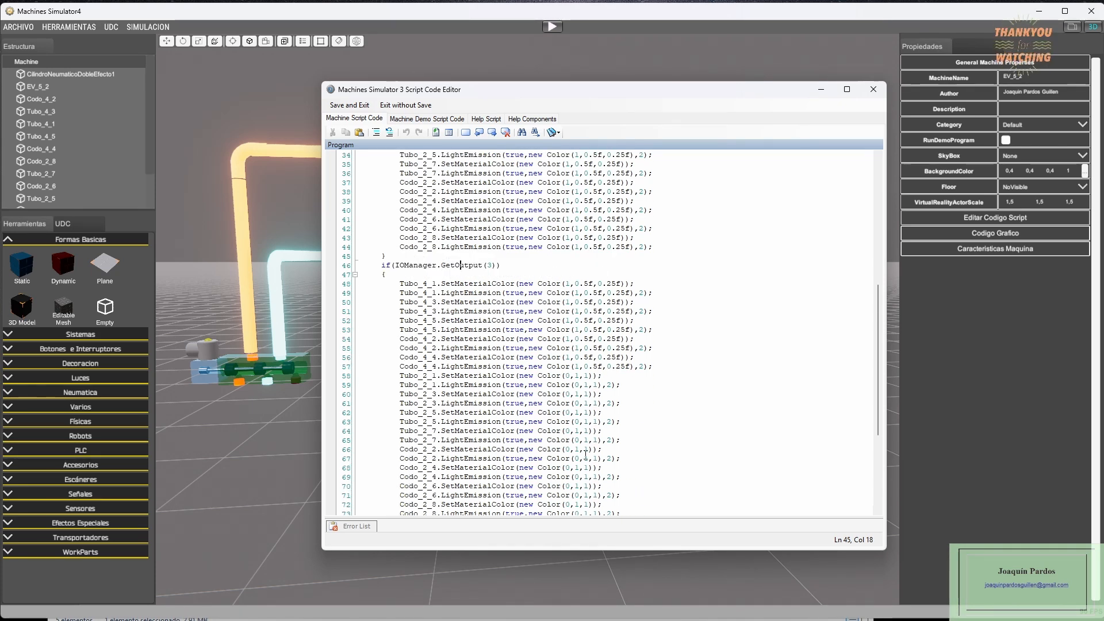
{"action": "scroll", "coordinate": [584, 472], "scroll_direction": "down", "scroll_amount": 5}
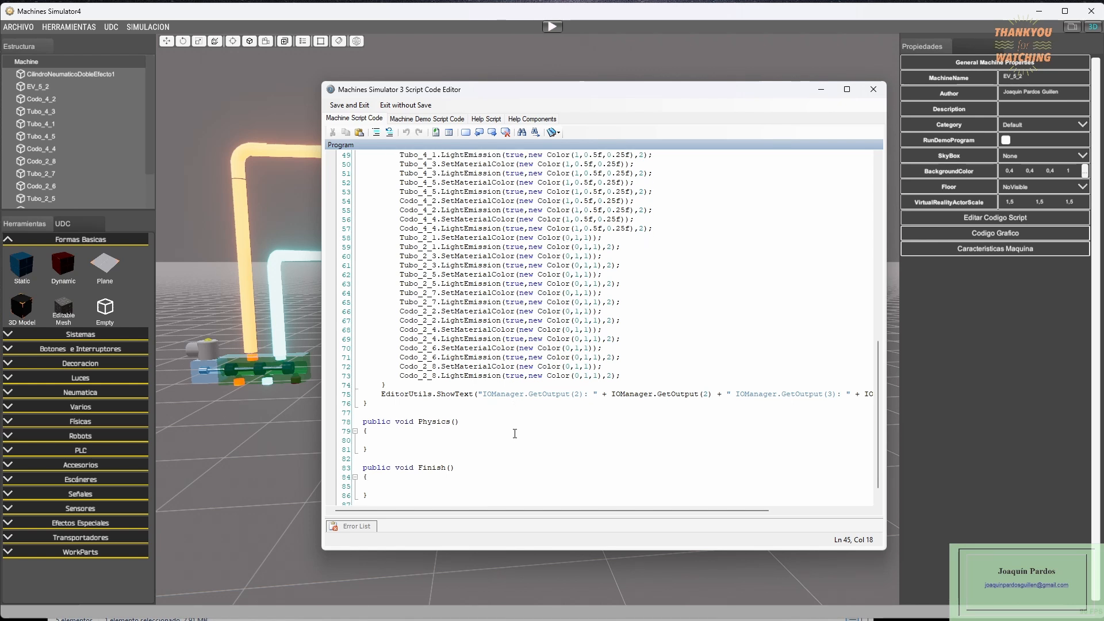
- Review the EditorUtils.ShowText line at the end of Main and close the script editor
{"action": "left_click", "coordinate": [438, 393]}
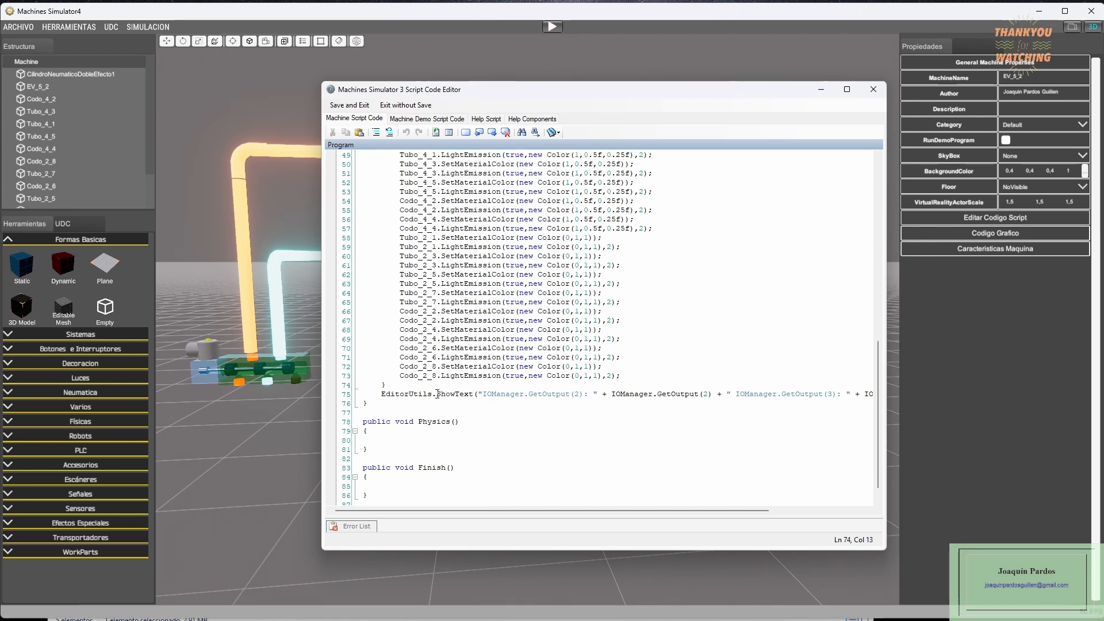
{"action": "left_click", "coordinate": [384, 394]}
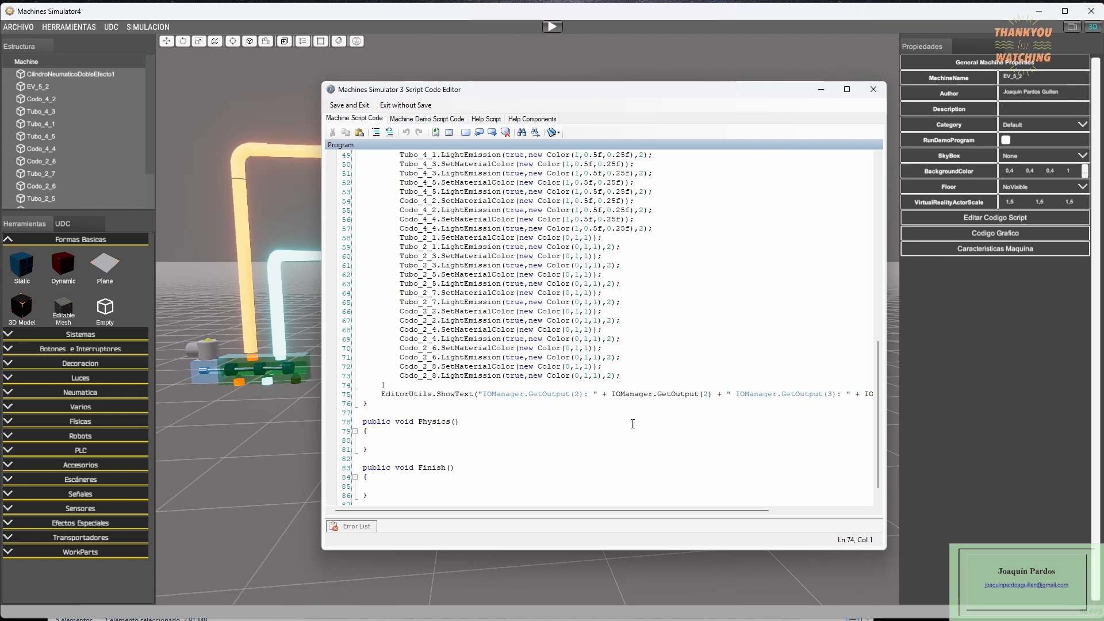
{"action": "mouse_move", "coordinate": [580, 519]}
{"action": "left_mouse_down"}
{"action": "mouse_move", "coordinate": [672, 518]}
{"action": "mouse_move", "coordinate": [563, 519]}
{"action": "left_mouse_up"}
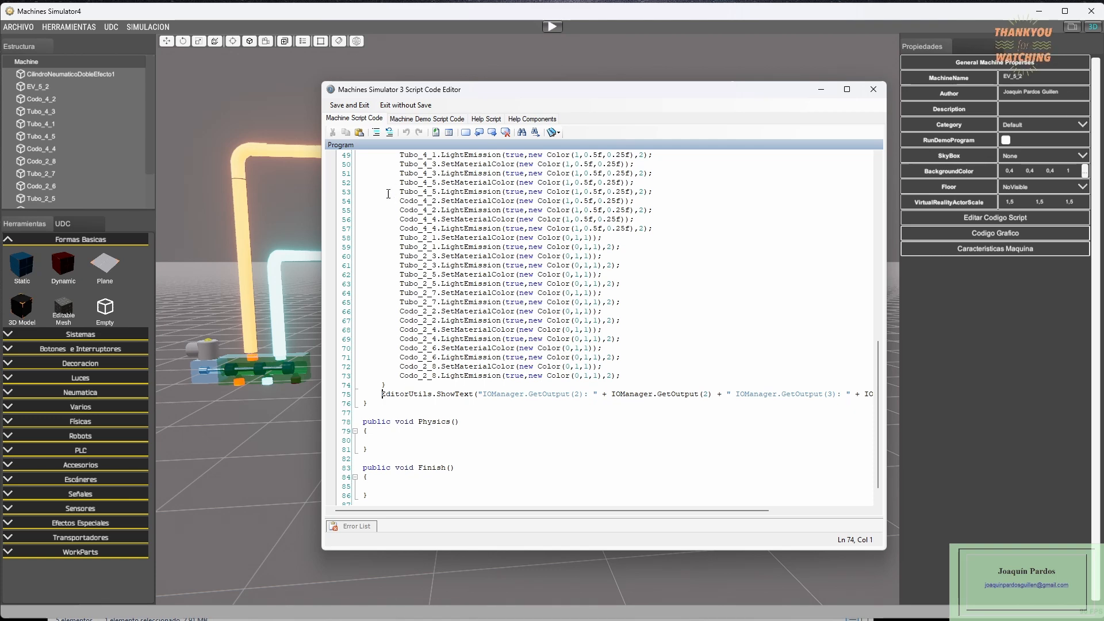
{"action": "left_click", "coordinate": [874, 89]}
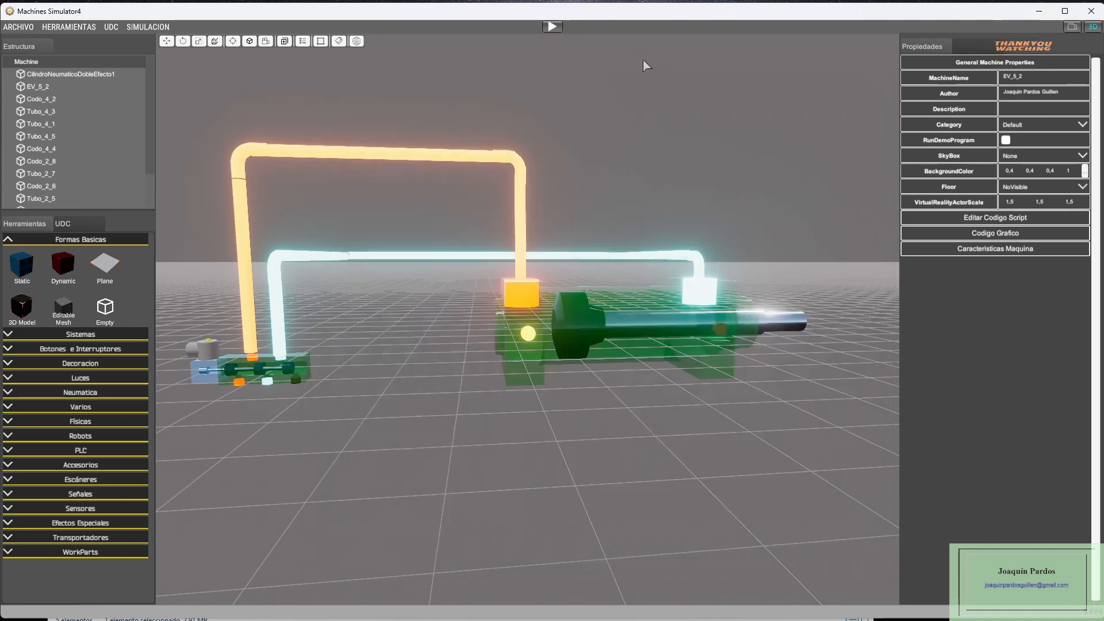
- Run the simulation, switch the EV_5_2 SACA output on and off to test the monostable valve, and stop the simulation
{"action": "left_click", "coordinate": [551, 27]}
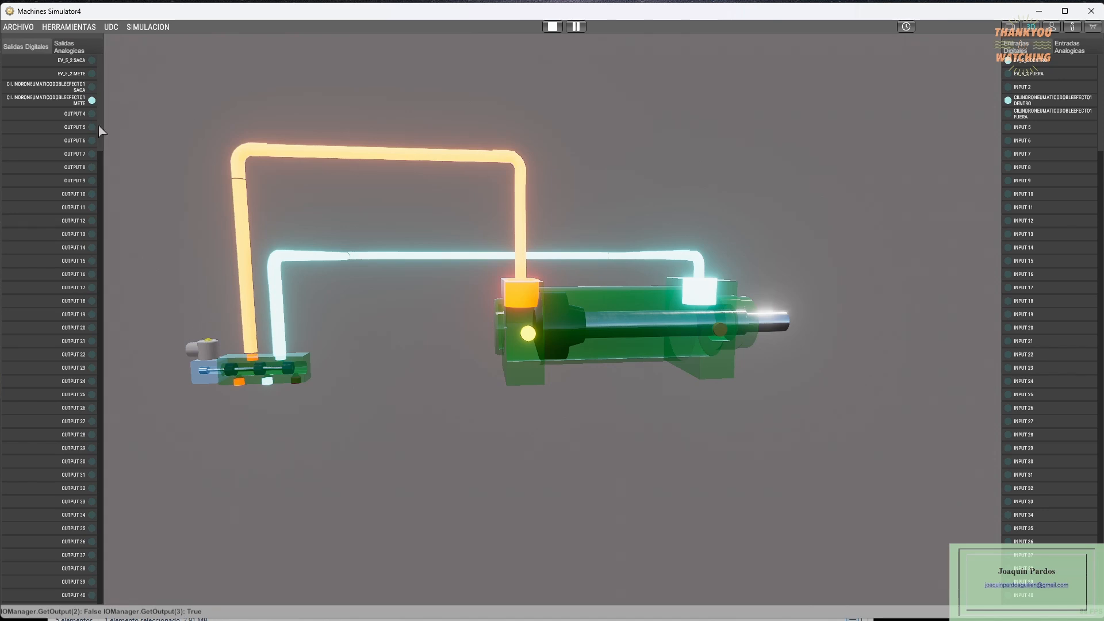
{"action": "left_click", "coordinate": [82, 61]}
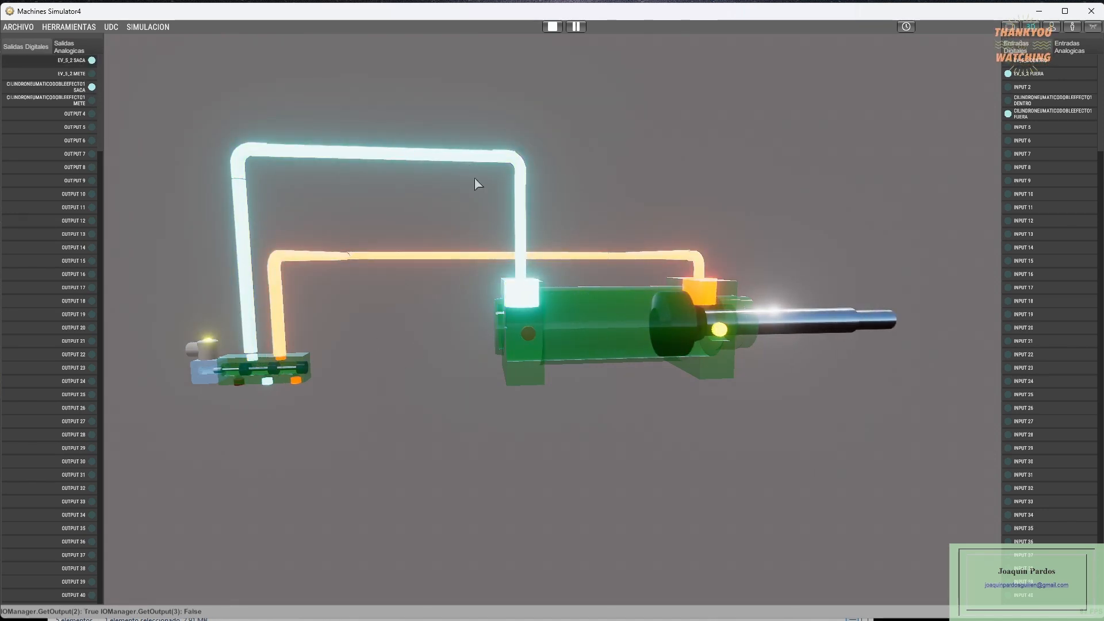
{"action": "left_click", "coordinate": [79, 60]}
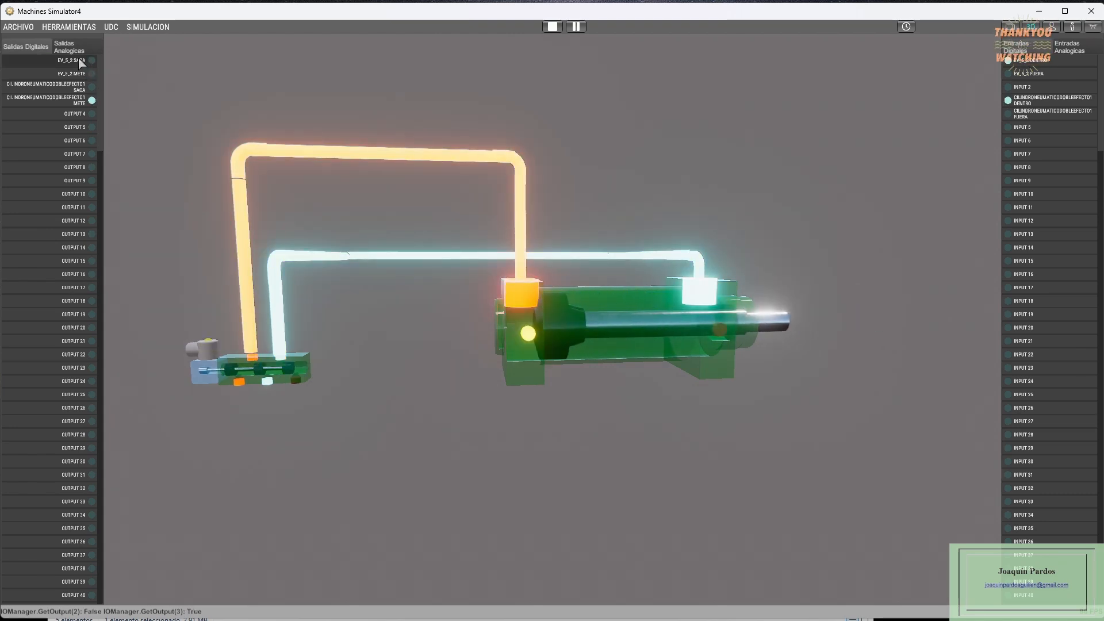
{"action": "left_click", "coordinate": [79, 60]}
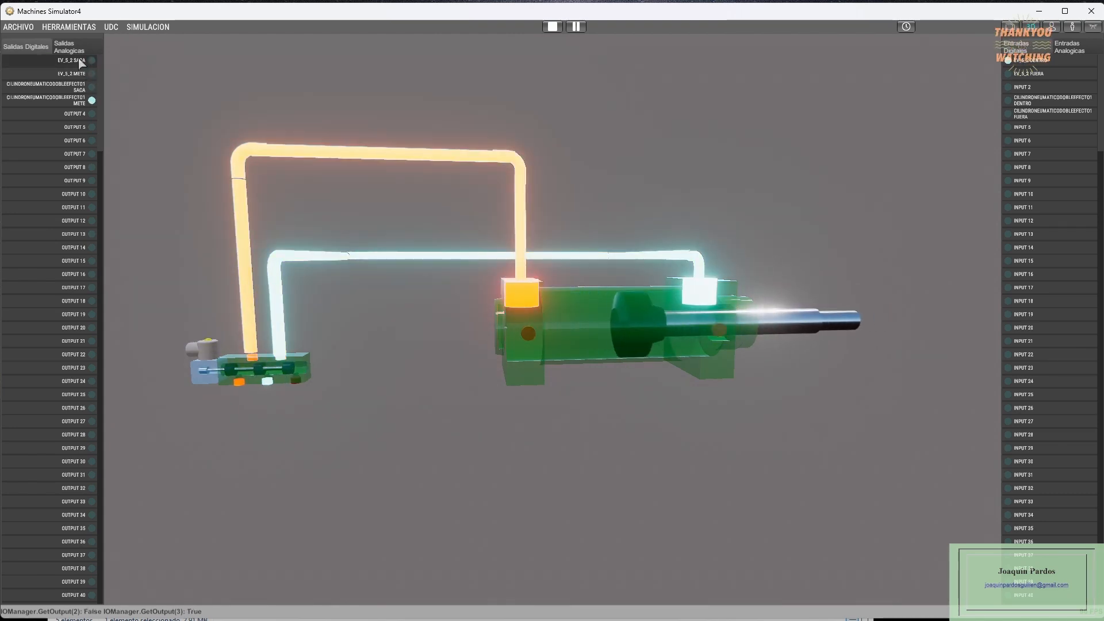
{"action": "left_click", "coordinate": [553, 27]}
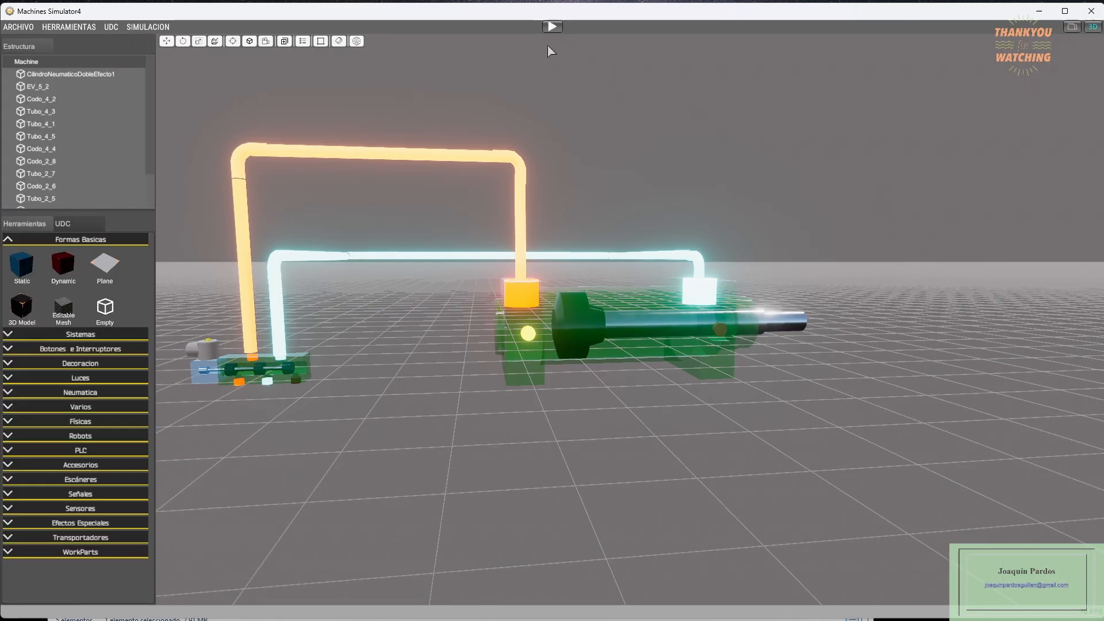
- Switch the EV_5_2 valve to bistable operation through its Biestable parameter
{"action": "left_click", "coordinate": [27, 64]}
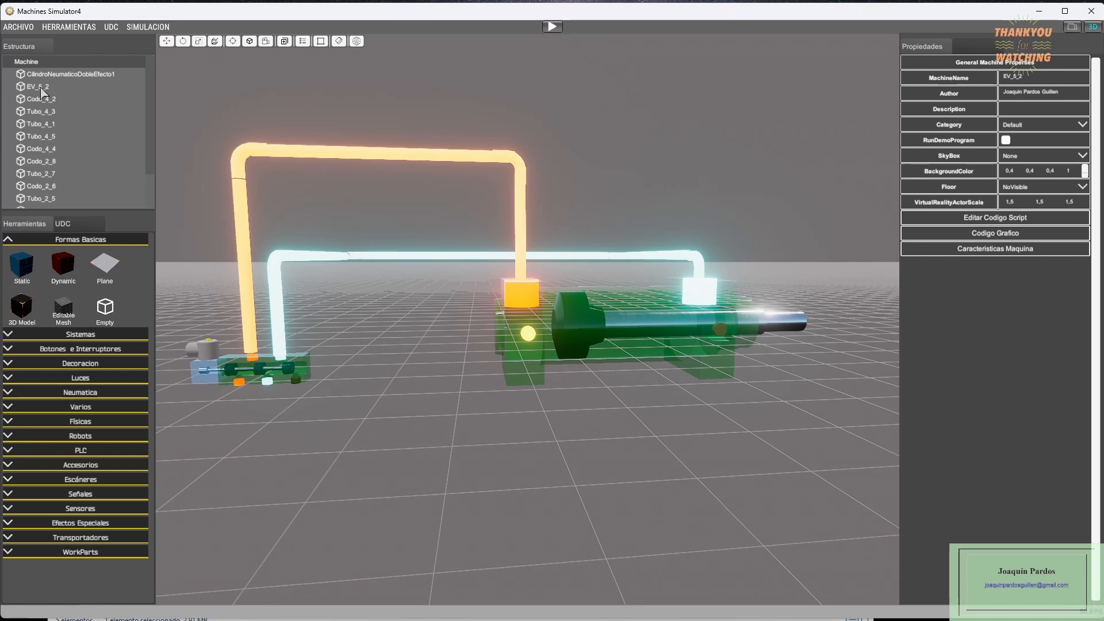
{"action": "left_click", "coordinate": [41, 88]}
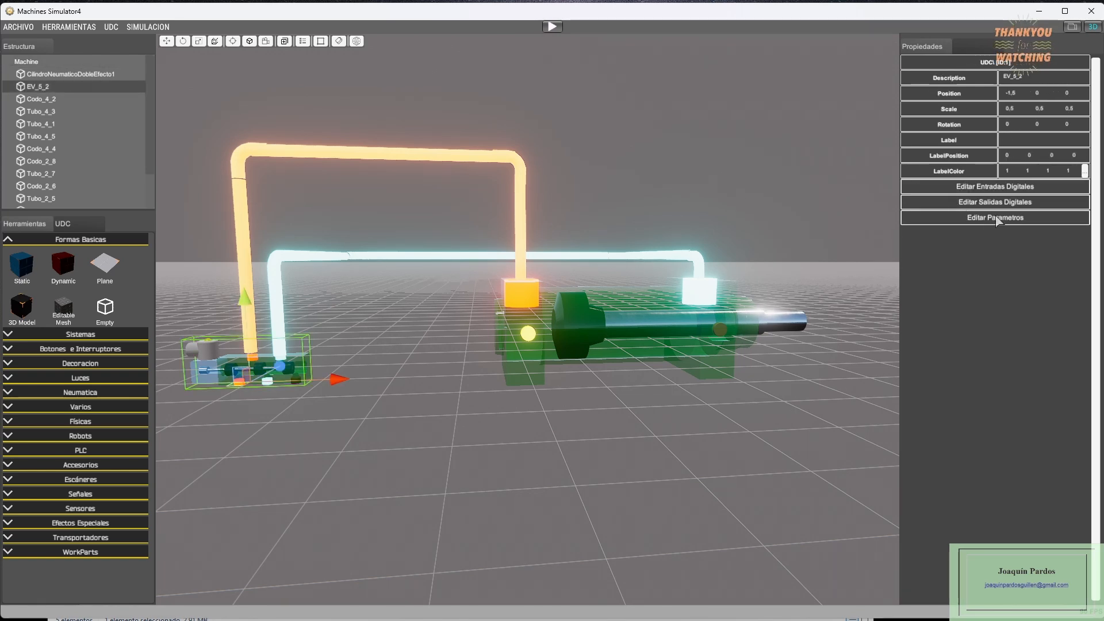
{"action": "left_click", "coordinate": [997, 218]}
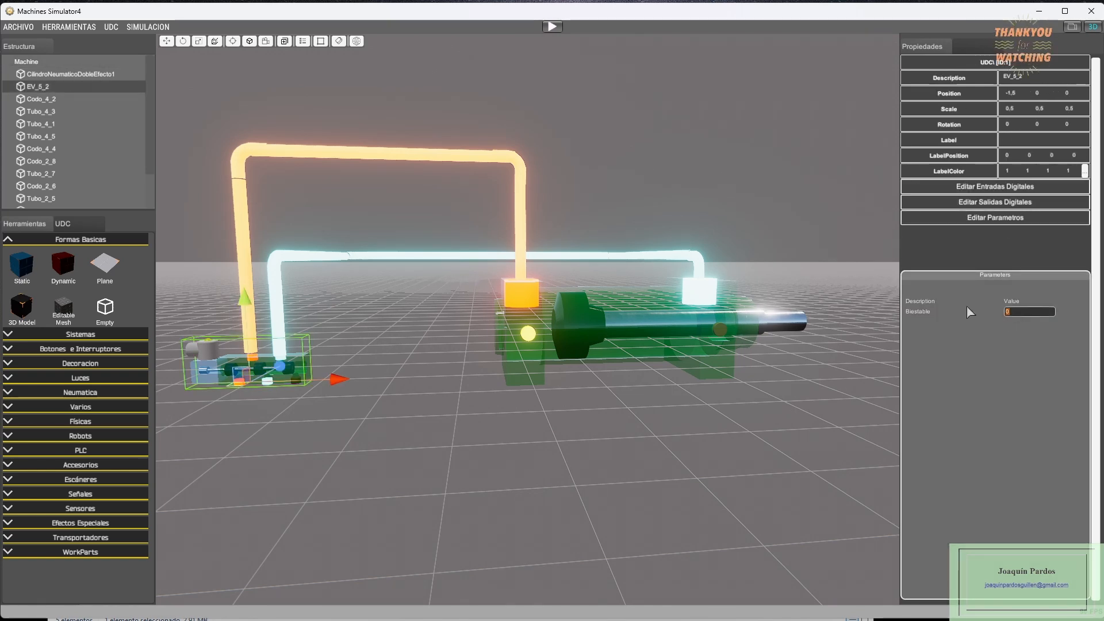
- Simulate the bistable valve, alternately pulsing its SACA and METE outputs to move the cylinder out and in, and stop the simulation
{"action": "left_click", "coordinate": [552, 27]}
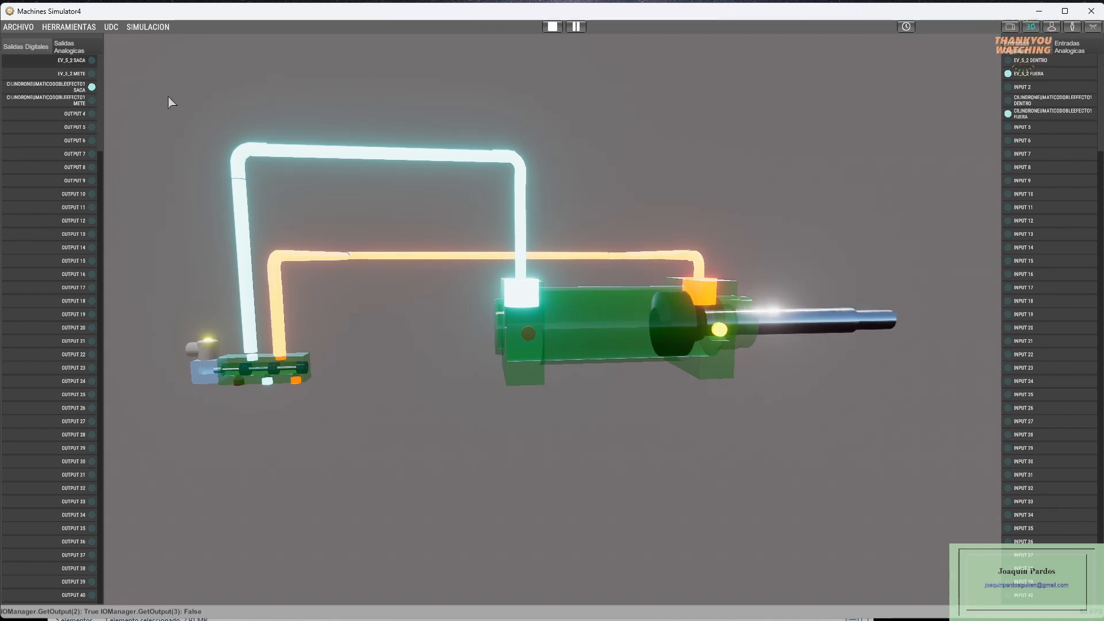
{"action": "left_click", "coordinate": [79, 74]}
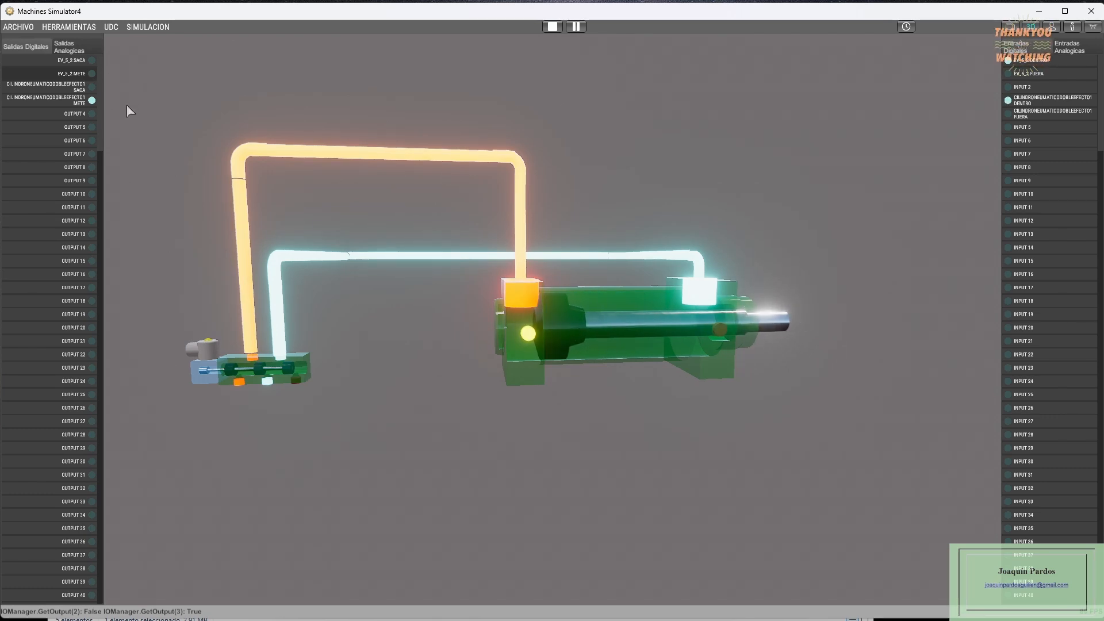
{"action": "left_click", "coordinate": [80, 72]}
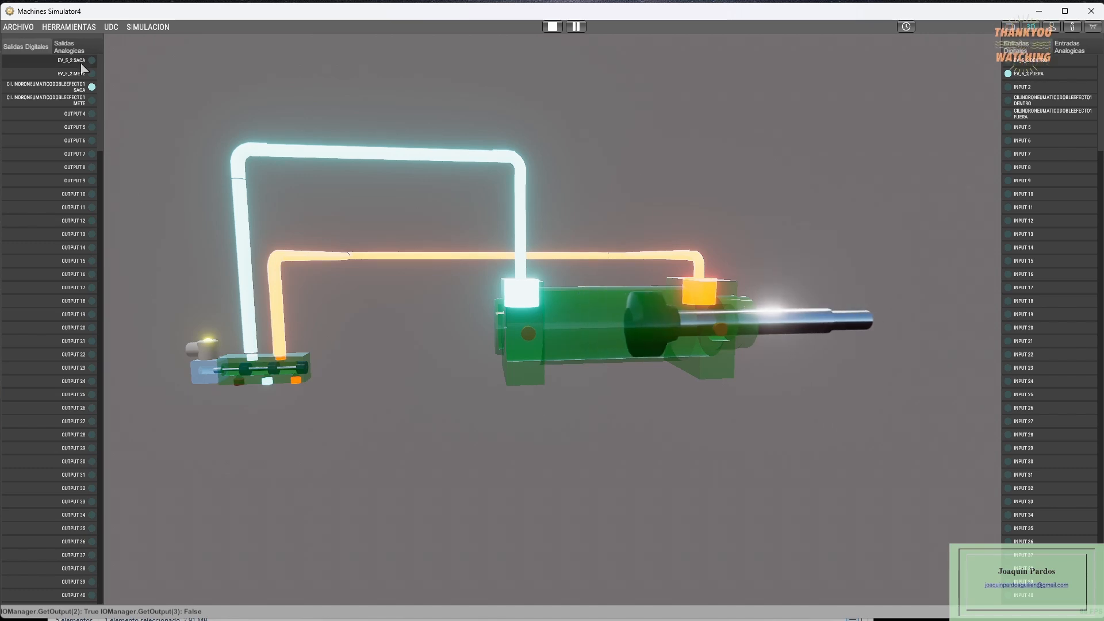
{"action": "left_click", "coordinate": [79, 74]}
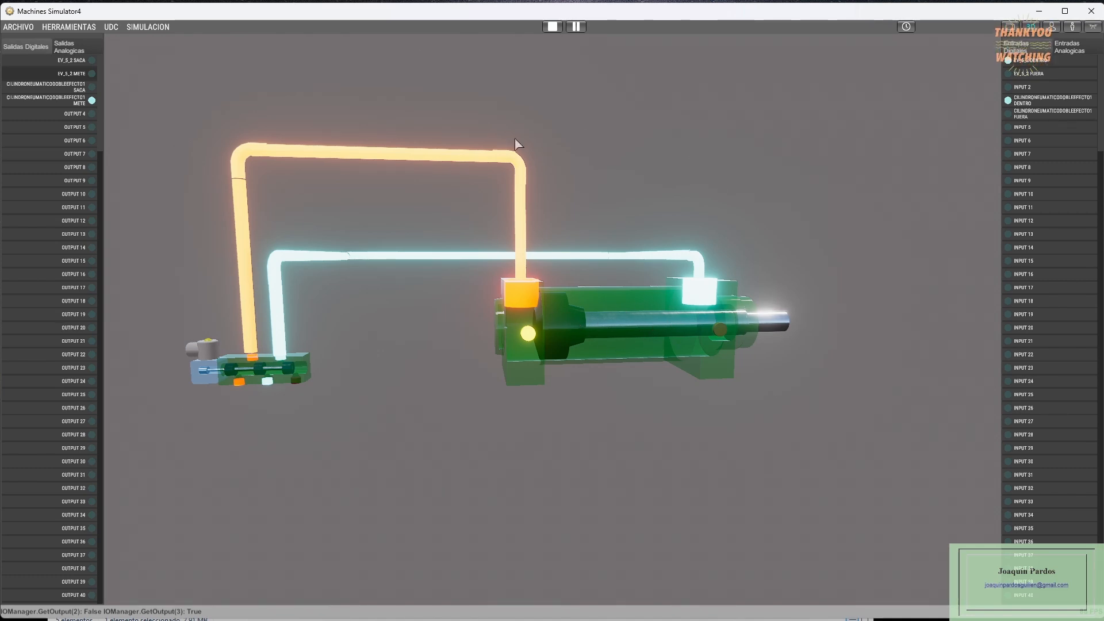
{"action": "left_click", "coordinate": [551, 27]}
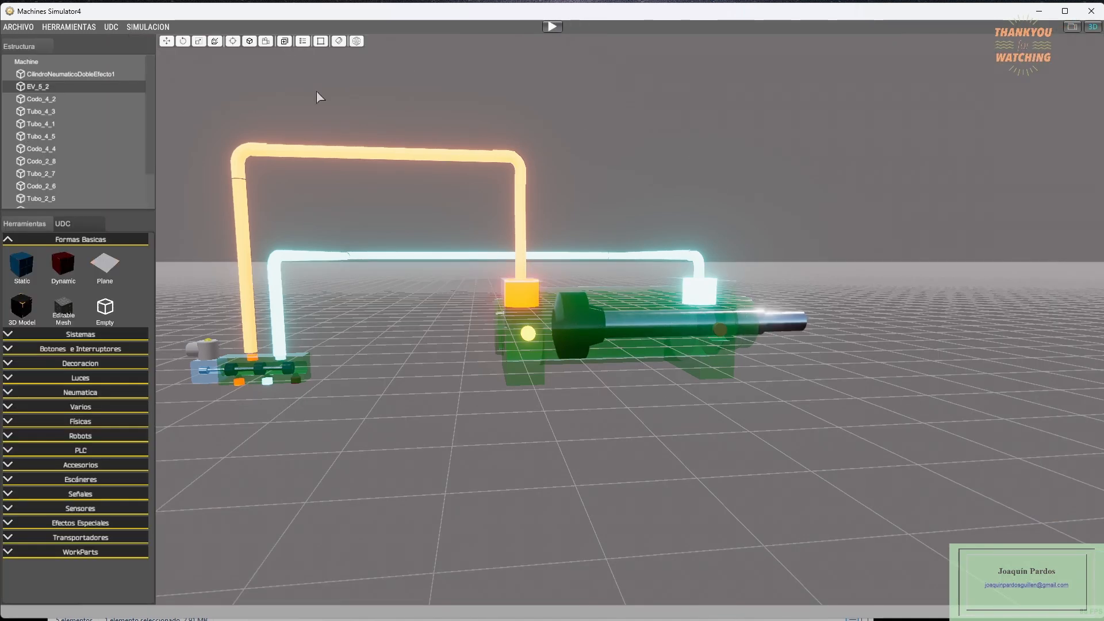
- Set the Biestable parameter of CilindroNeumaticoDobleEfecto1 to 0
{"action": "left_click", "coordinate": [51, 74]}
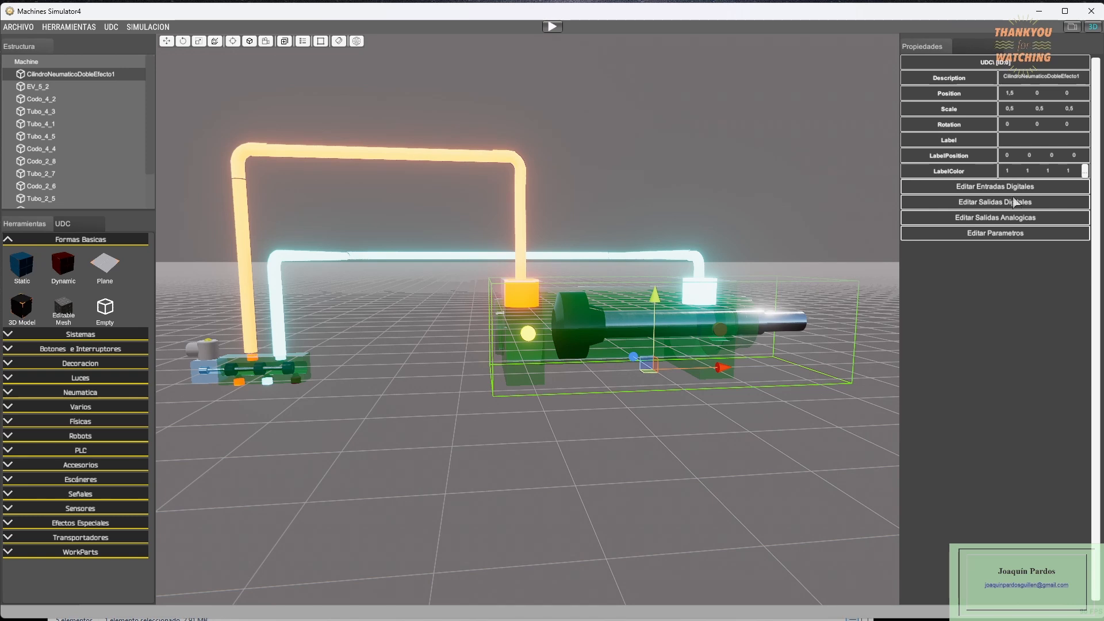
{"action": "left_click", "coordinate": [1005, 233]}
{"action": "left_click", "coordinate": [1025, 330]}
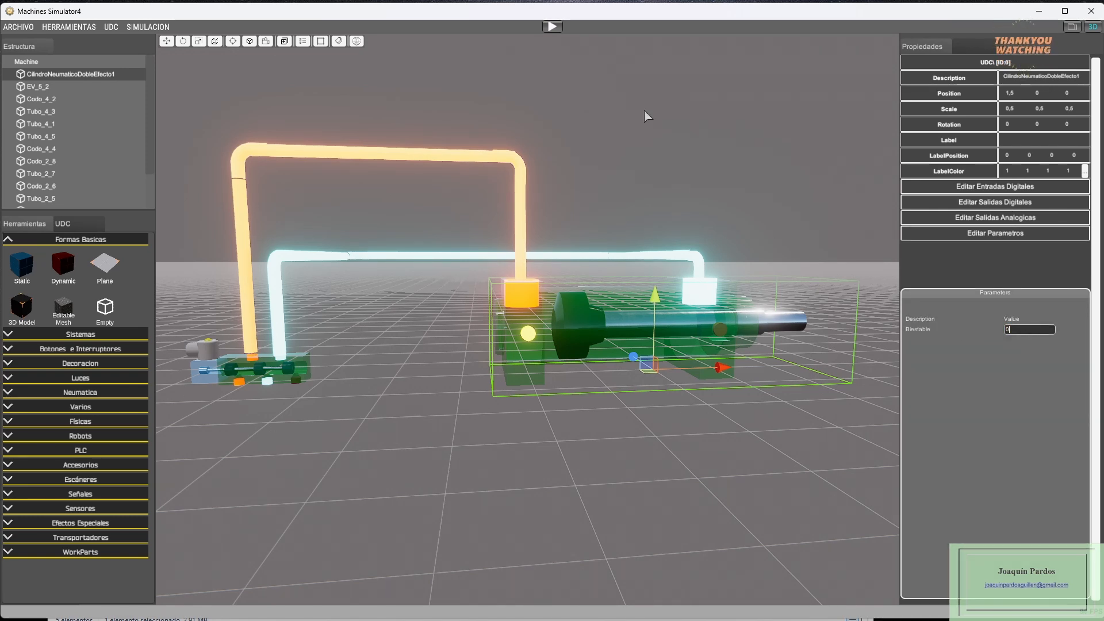
- Simulate the machine with the changed cylinder parameter, pulsing the valve's SACA, METE and SACA outputs in turn and leaving the simulation running
{"action": "left_click", "coordinate": [552, 26]}
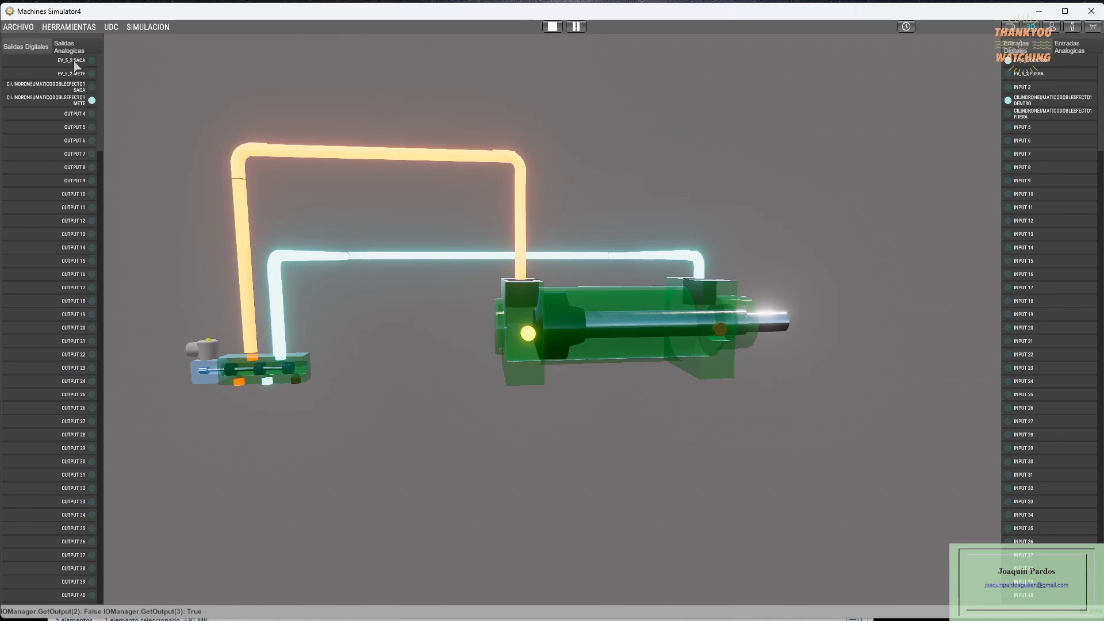
{"action": "left_click", "coordinate": [77, 63]}
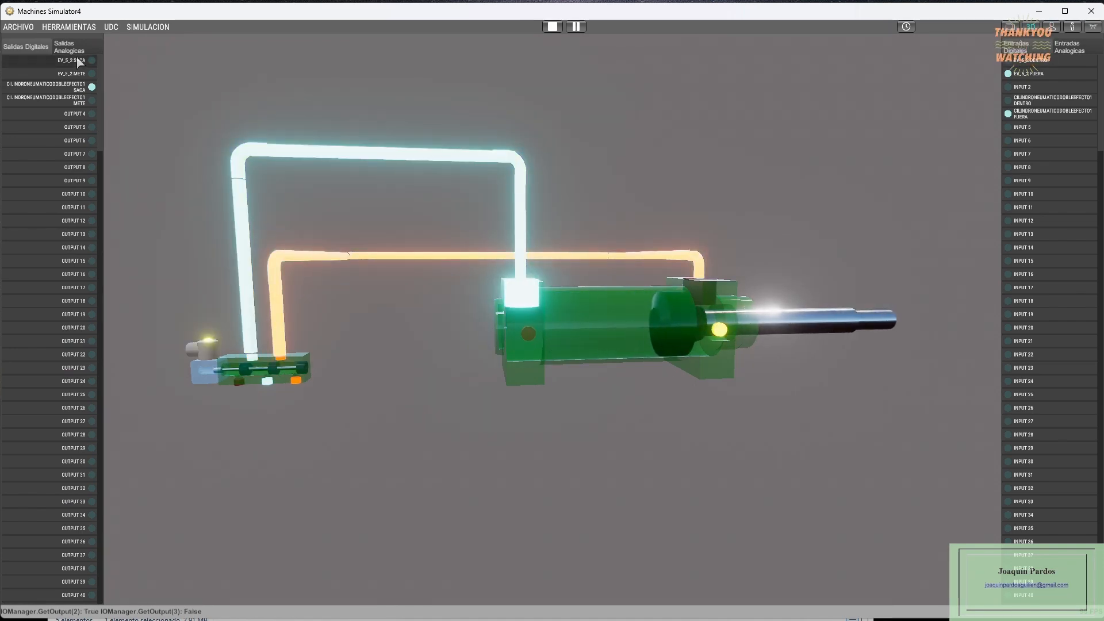
{"action": "left_click", "coordinate": [73, 74]}
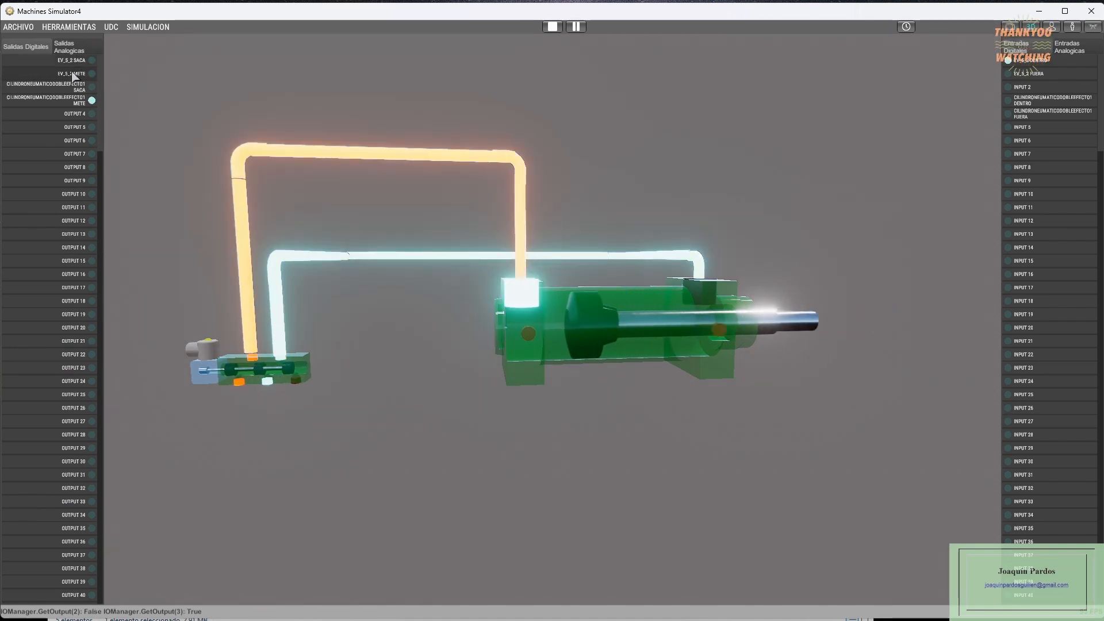
{"action": "left_click", "coordinate": [73, 62]}
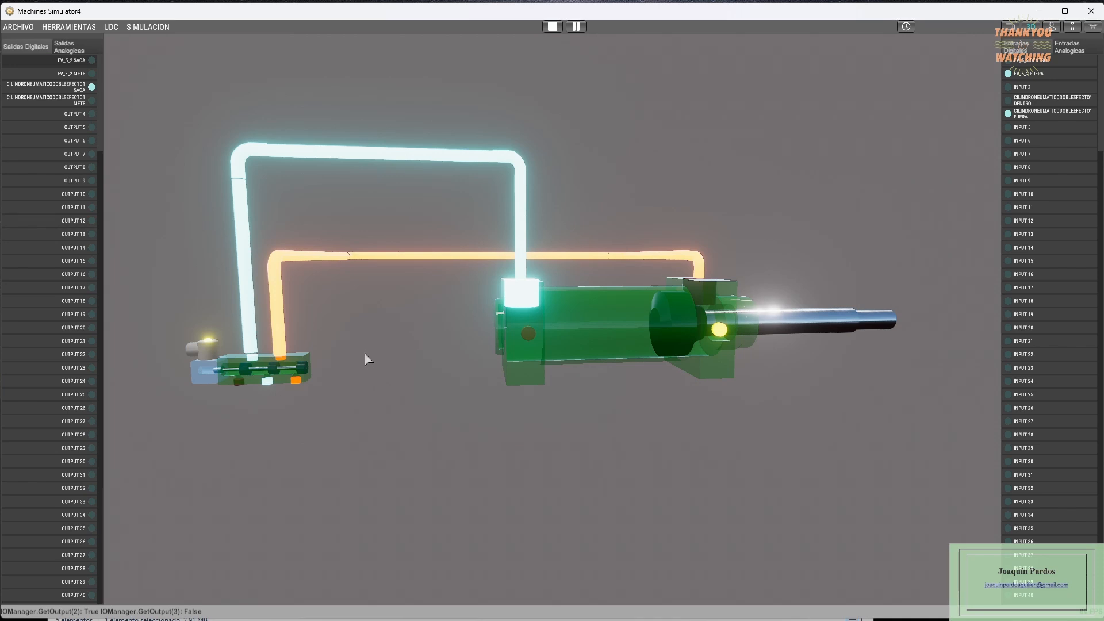
- Examine the valve spool, the lit air lines and the extended cylinder from several angles while the simulation runs
{"action": "scroll", "coordinate": [368, 347], "scroll_direction": "up", "scroll_amount": 2}
{"action": "right_click_drag", "start_coordinate": [368, 347], "coordinate": [384, 345]}
{"action": "middle_click_drag", "start_coordinate": [384, 345], "coordinate": [391, 346]}
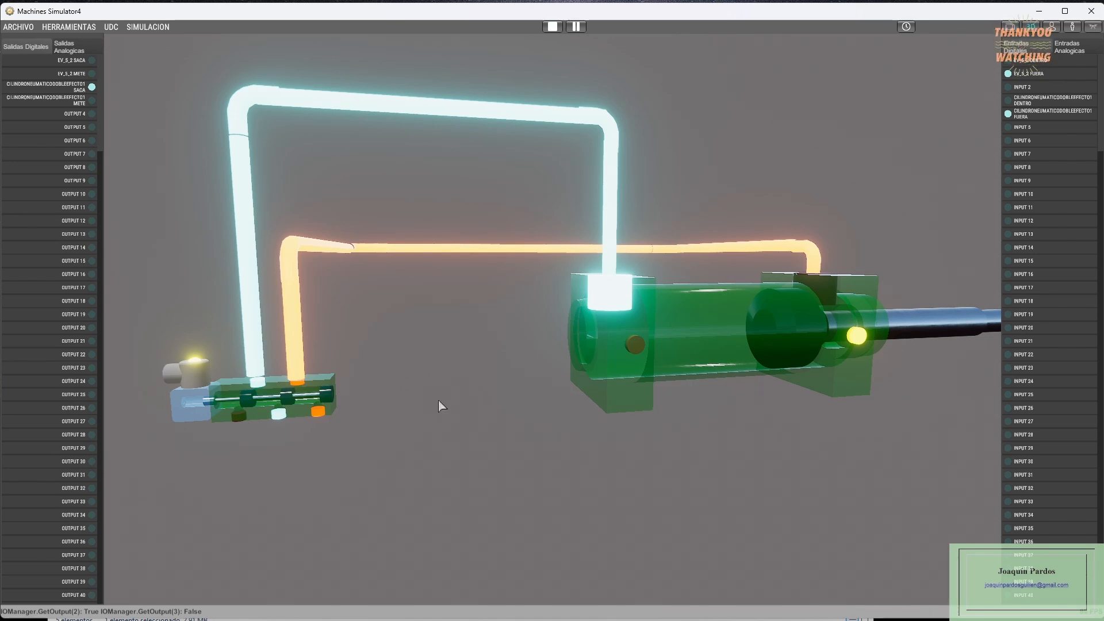
{"action": "scroll", "coordinate": [490, 375], "scroll_direction": "up", "scroll_amount": 2}
{"action": "middle_click_drag", "start_coordinate": [490, 375], "coordinate": [509, 370]}
{"action": "right_click_drag", "start_coordinate": [509, 370], "coordinate": [498, 369]}
{"action": "middle_click_drag", "start_coordinate": [498, 369], "coordinate": [487, 369]}
{"action": "scroll", "coordinate": [471, 368], "scroll_direction": "down", "scroll_amount": 3}
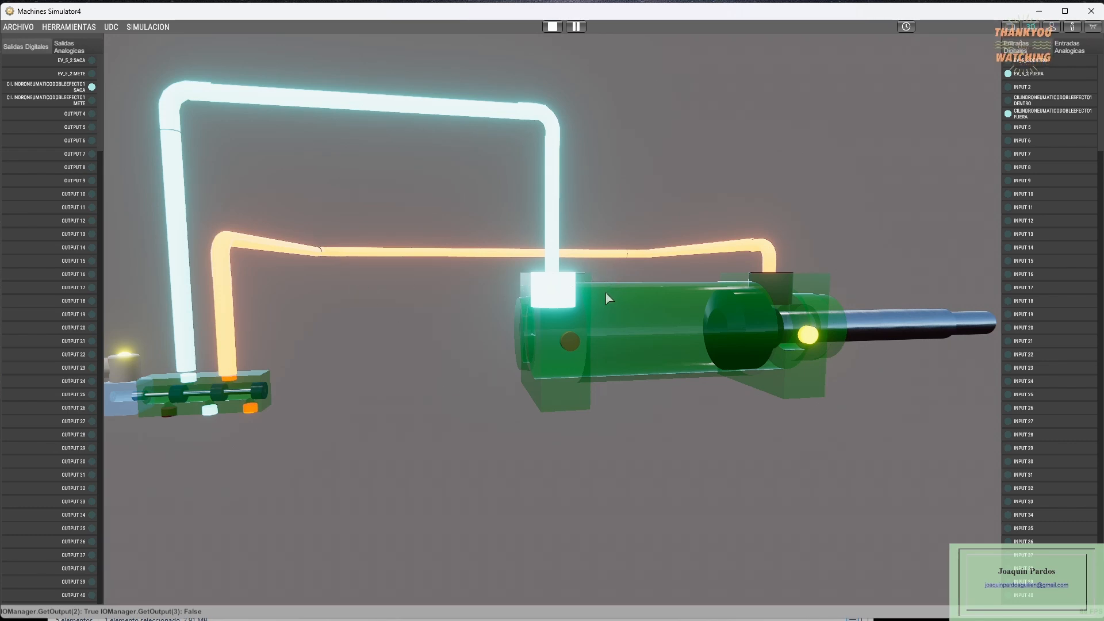
{"action": "right_click_drag", "start_coordinate": [605, 292], "coordinate": [647, 371]}
{"action": "scroll", "coordinate": [617, 372], "scroll_direction": "down", "scroll_amount": 4}
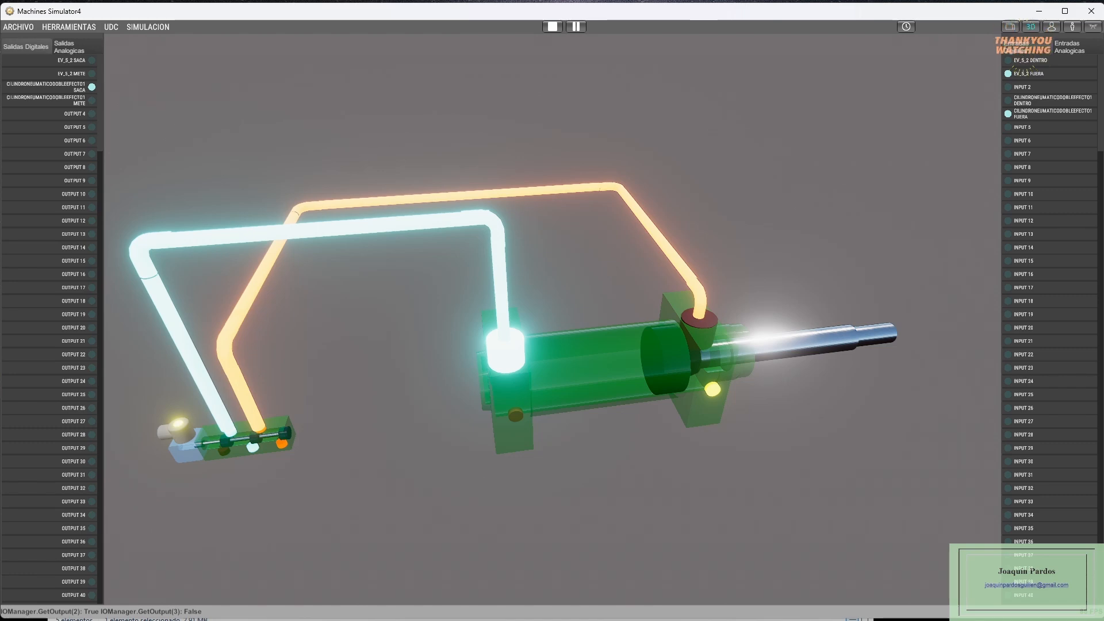